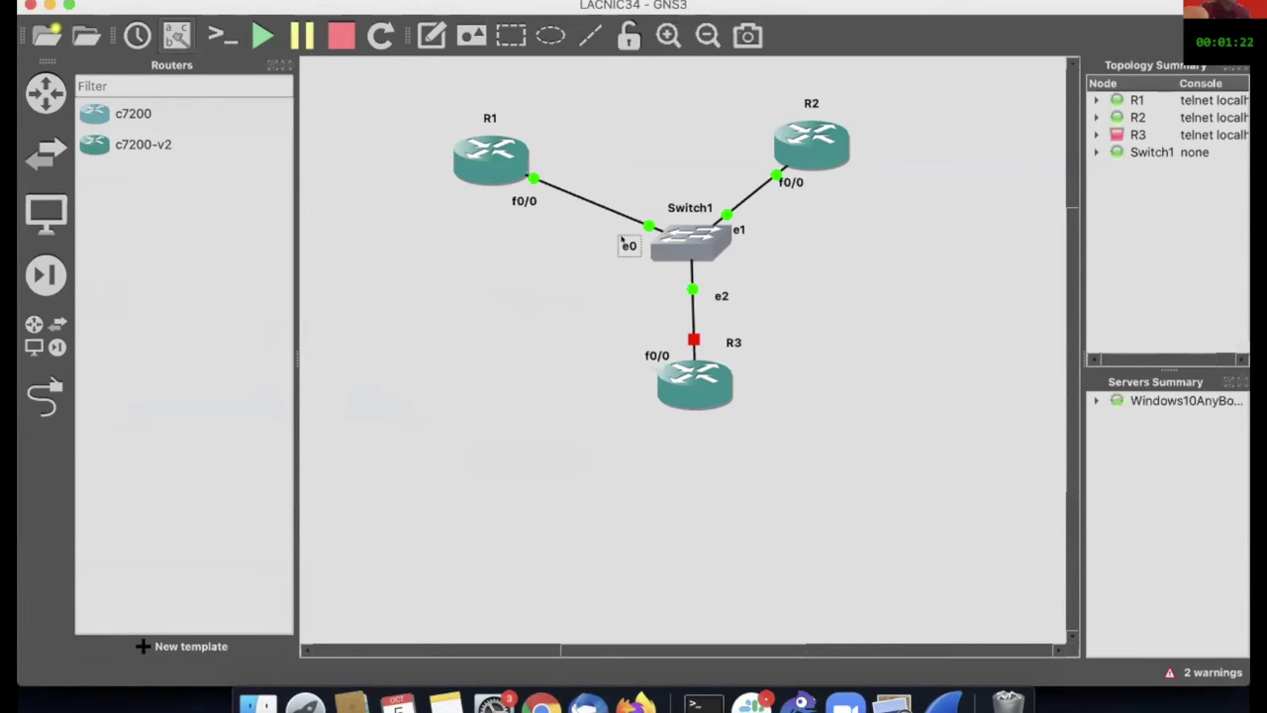
Step: Nudge router R2 slightly to the right of Switch1 on the topology canvas
{"action": "left_click_drag", "start_coordinate": [817, 135], "coordinate": [852, 144]}
{"action": "mouse_move", "coordinate": [851, 143]}
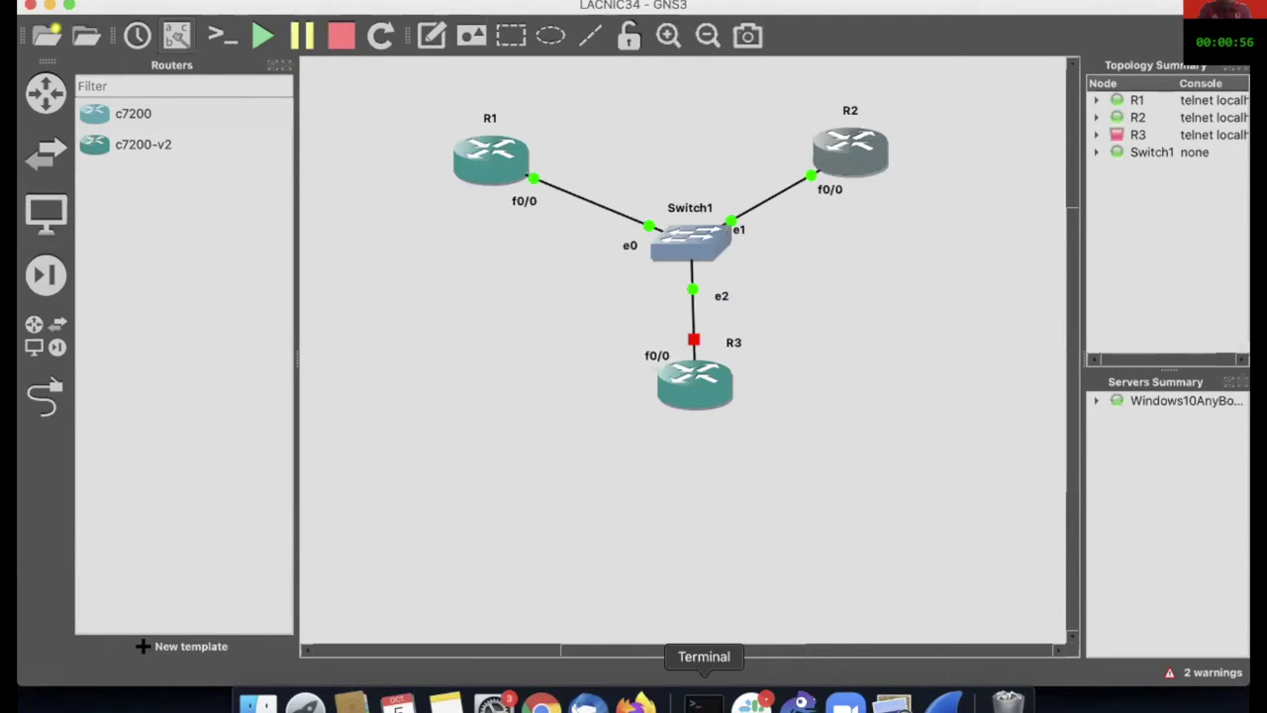
Step: Add fresh prompt lines to the R2 console ending with the presenter's contact e-mail, then return to GNS3
{"action": "left_click", "coordinate": [704, 703]}
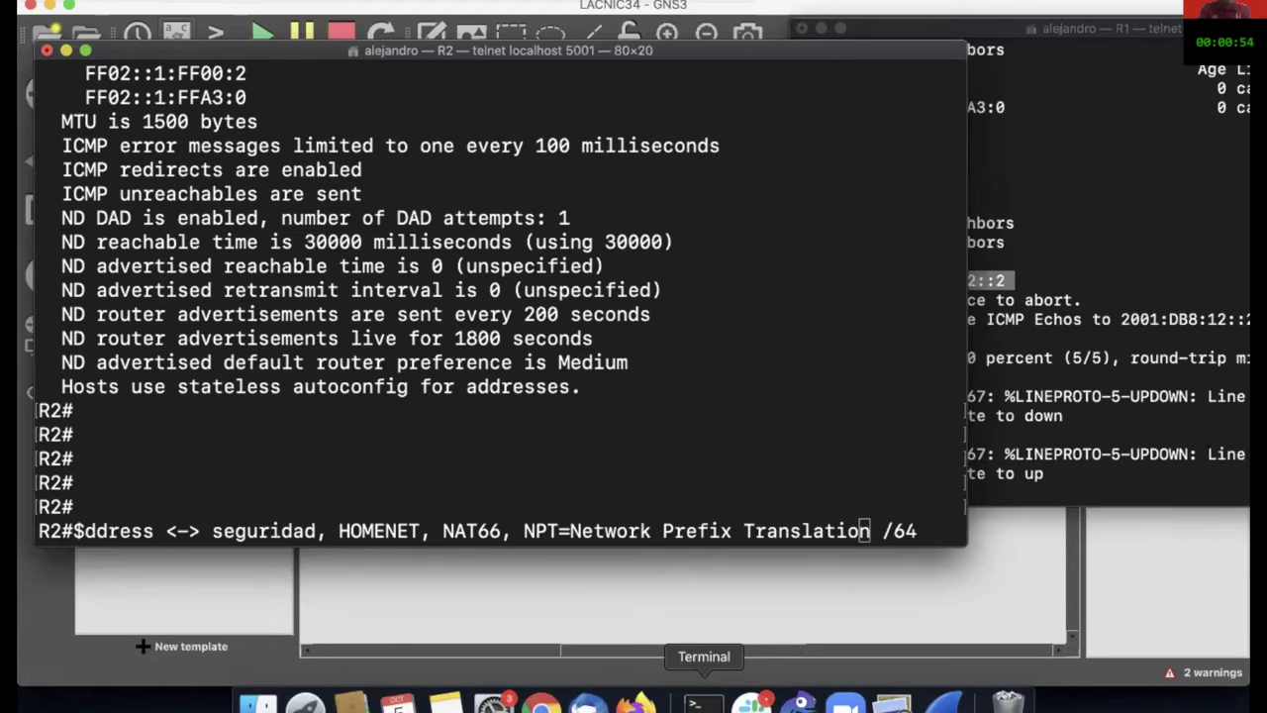
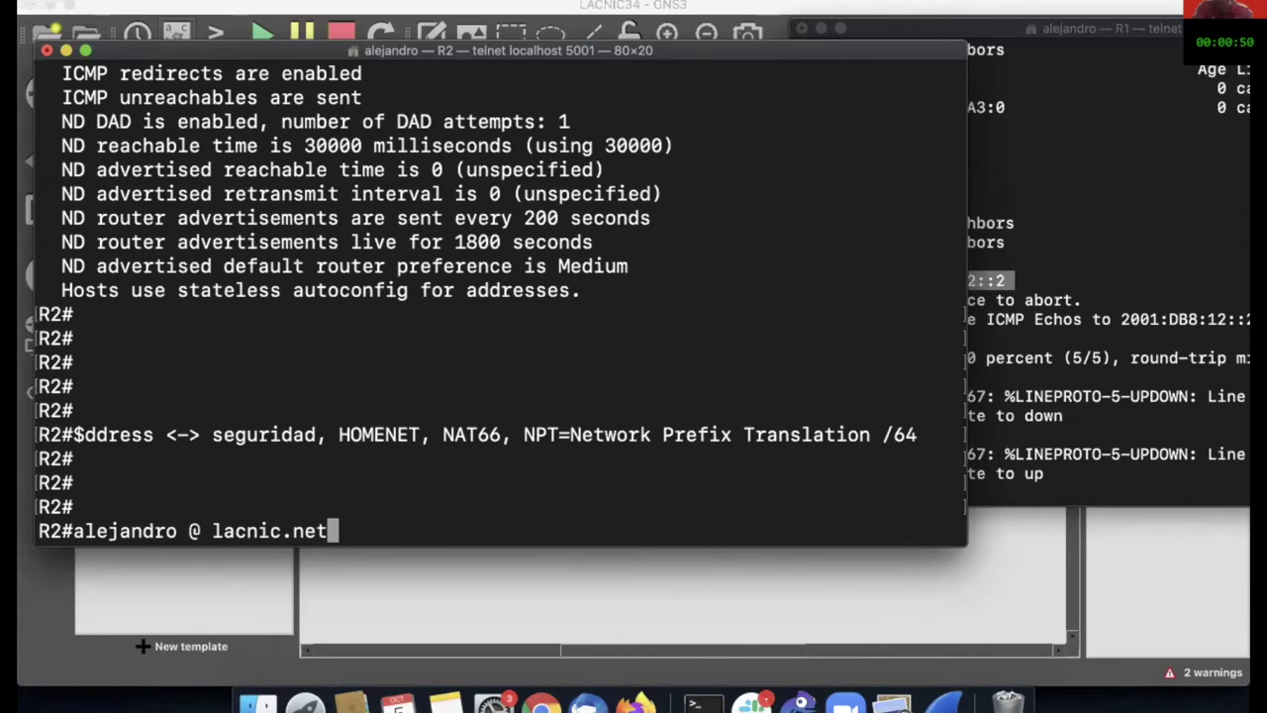
{"action": "key", "text": "super+Tab"}
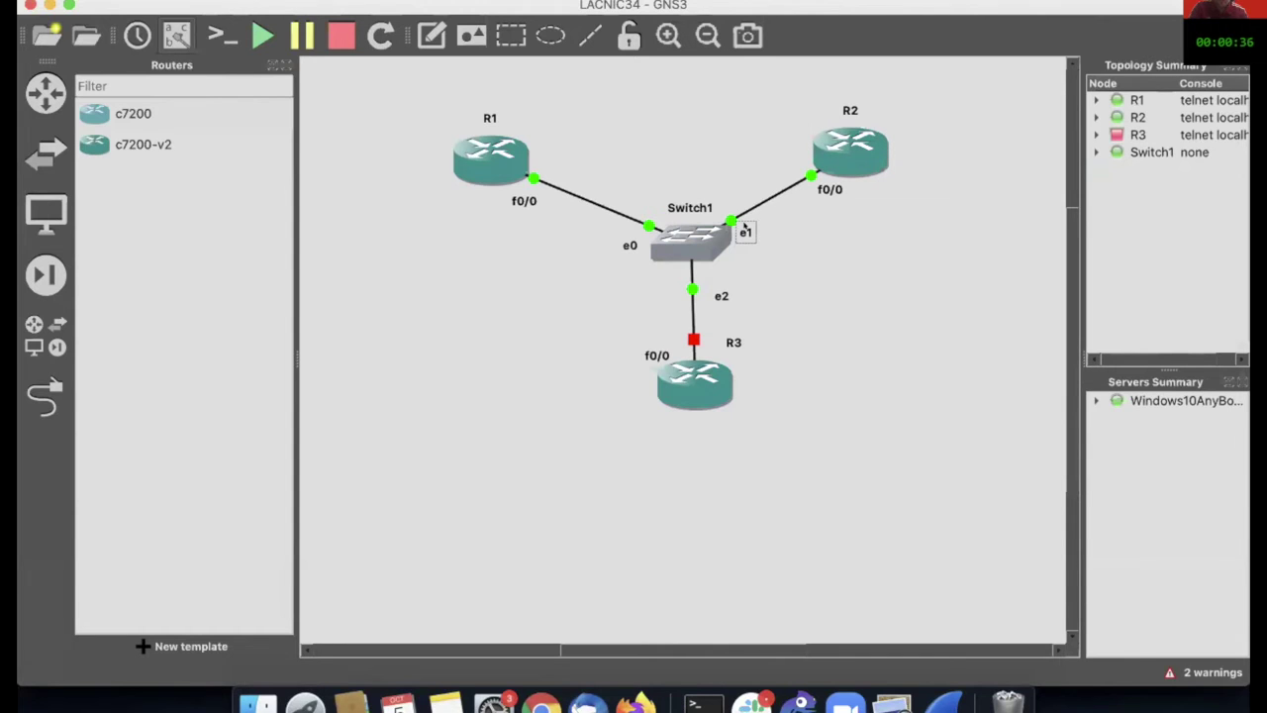
Step: Reposition Switch1's e0 port label, settling it slightly down and to the right
{"action": "left_click_drag", "start_coordinate": [626, 244], "coordinate": [622, 239]}
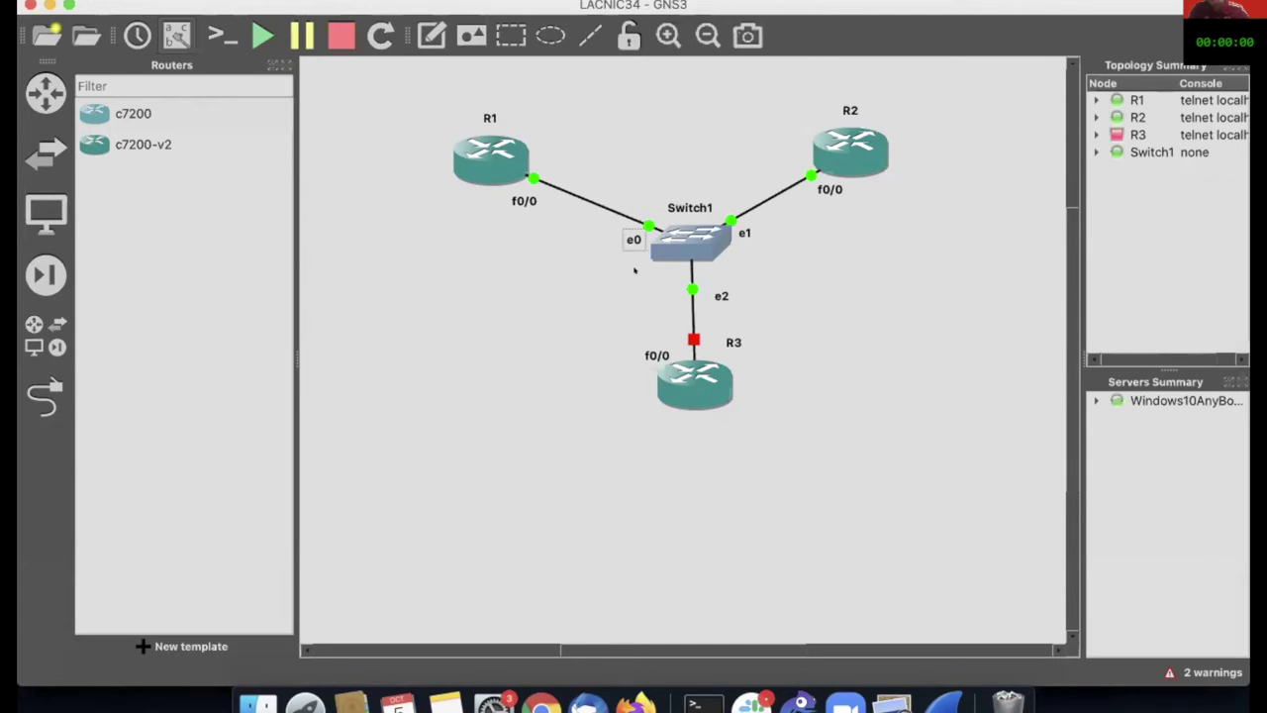
{"action": "mouse_move", "coordinate": [516, 146]}
{"action": "left_click_drag", "start_coordinate": [622, 239], "coordinate": [623, 243]}
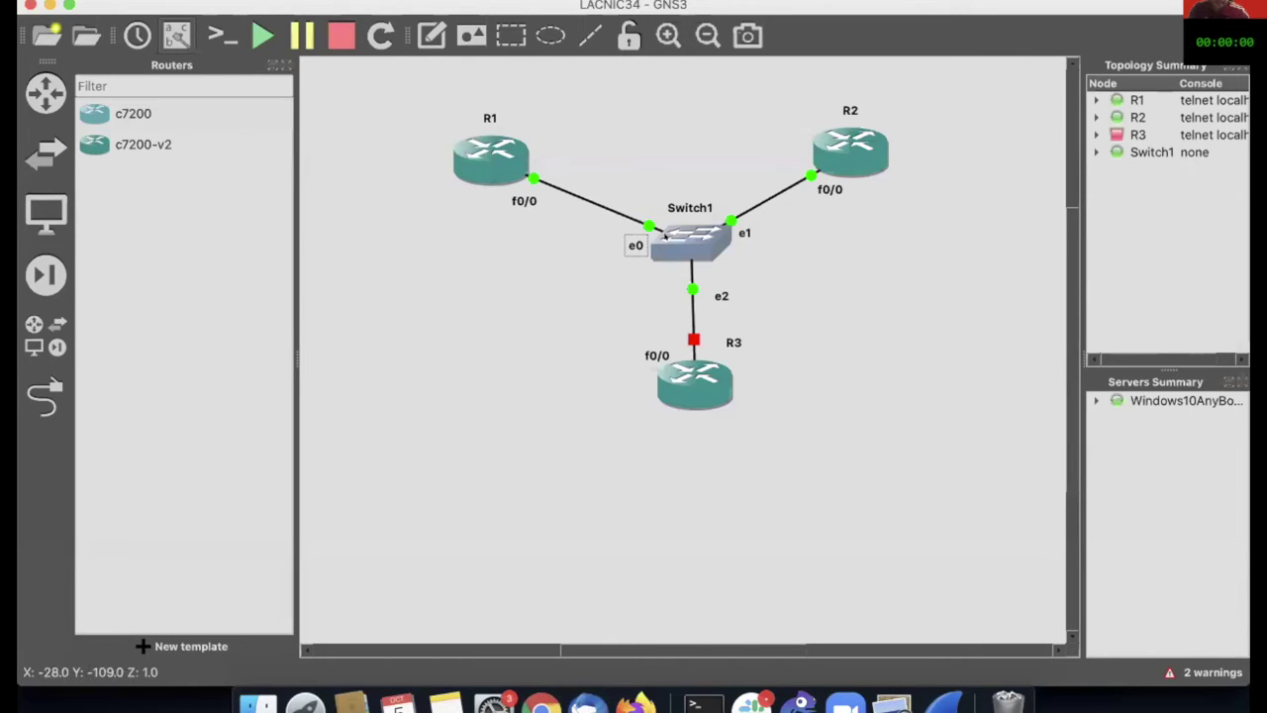
{"action": "mouse_move", "coordinate": [656, 239]}
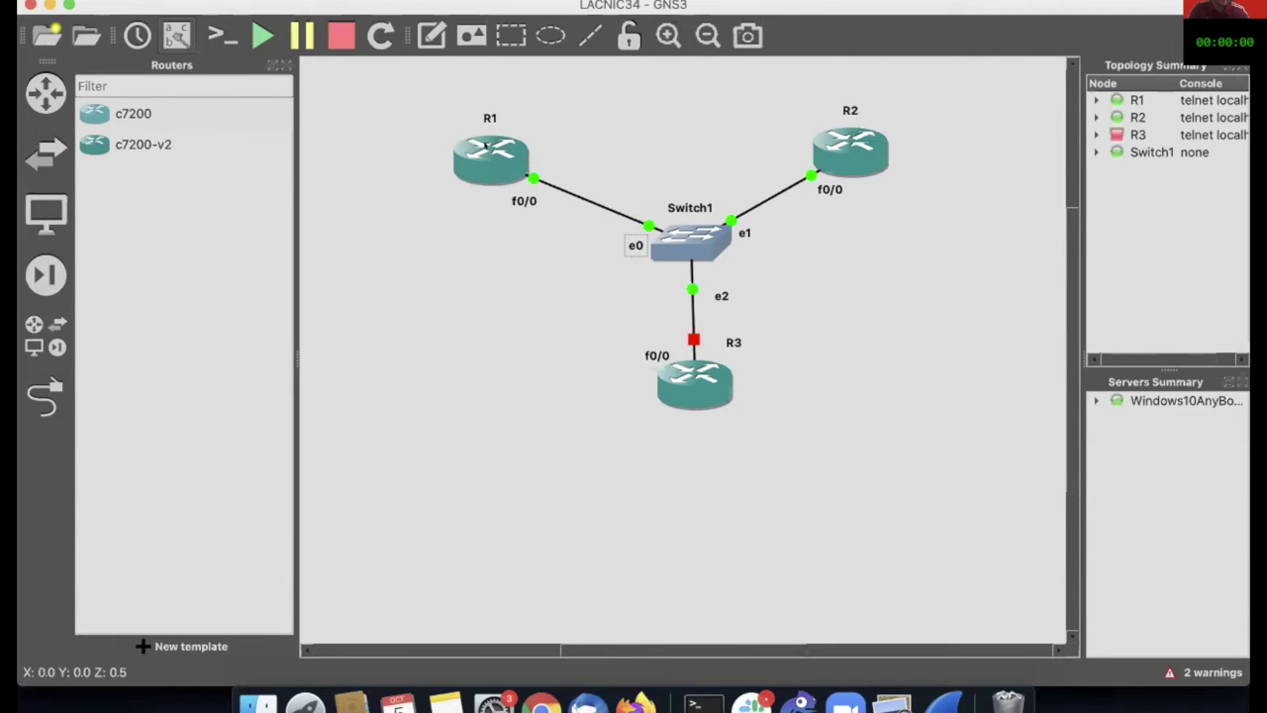
{"action": "mouse_move", "coordinate": [482, 156]}
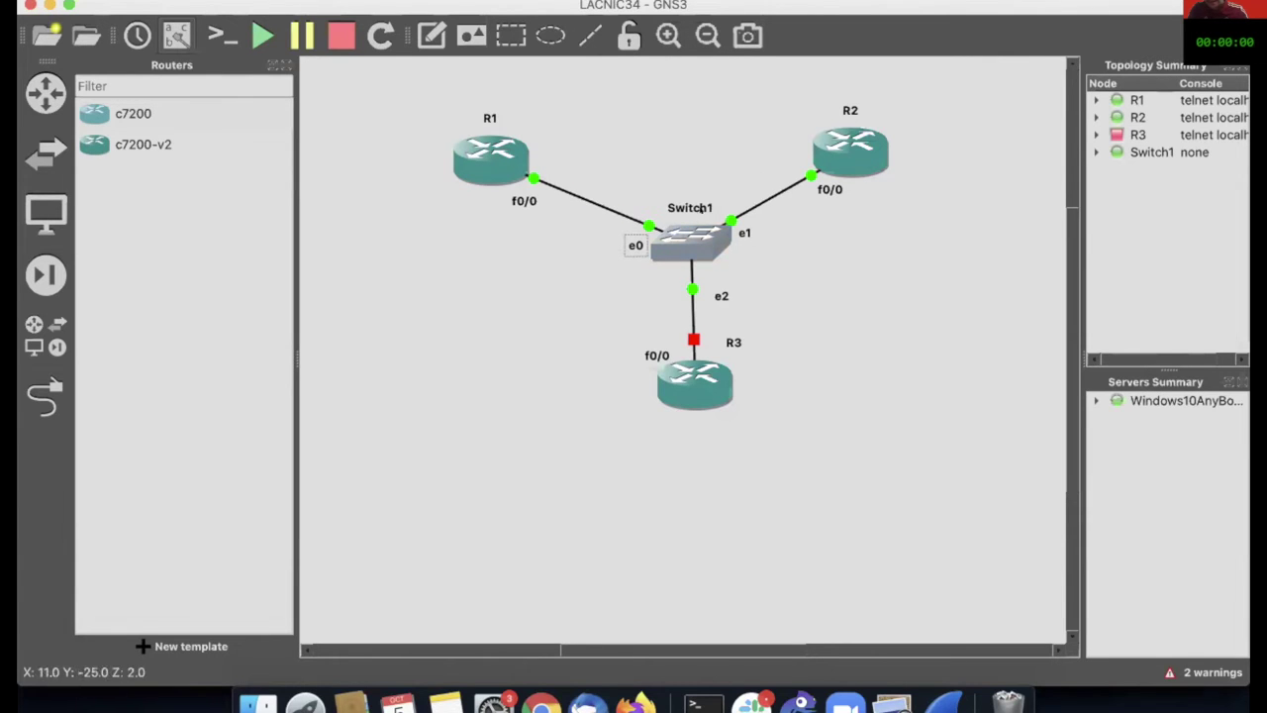
{"action": "mouse_move", "coordinate": [701, 252]}
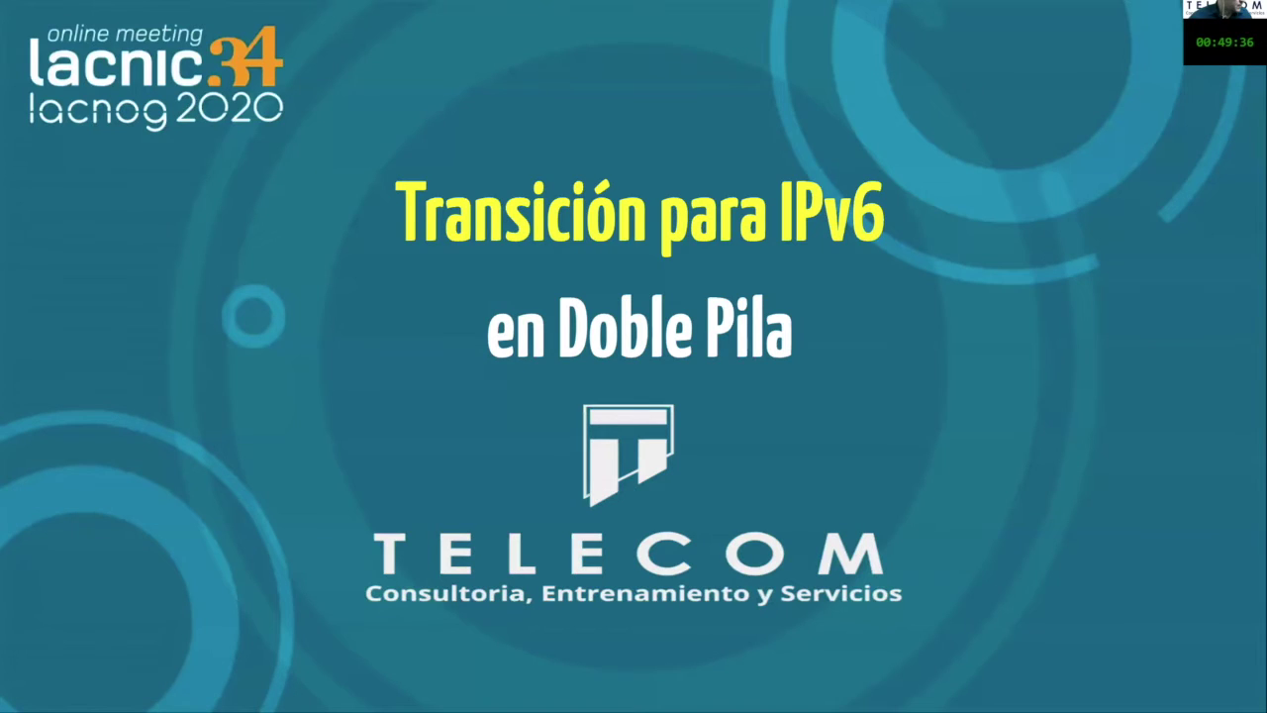
Step: Advance the slides from the IPv6 dual-stack title slide to the ¿Quién soy? slide
{"action": "key", "text": "Right"}
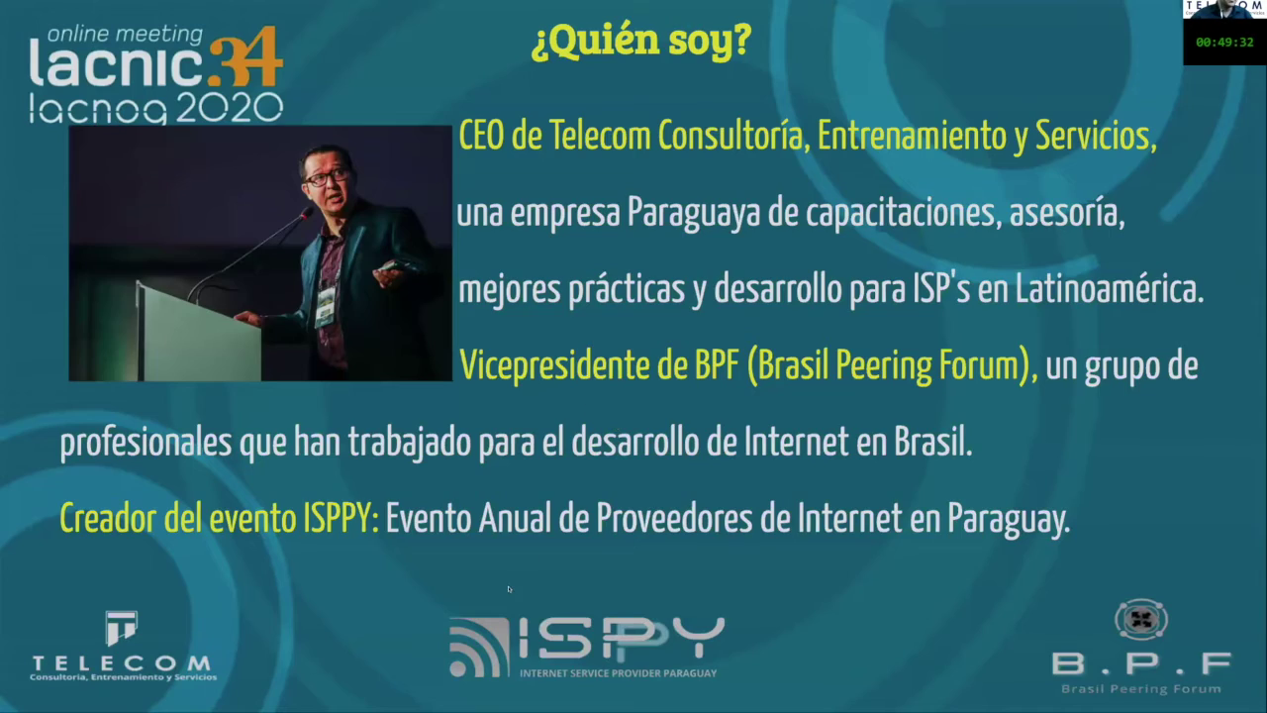
{"action": "key", "text": "Left"}
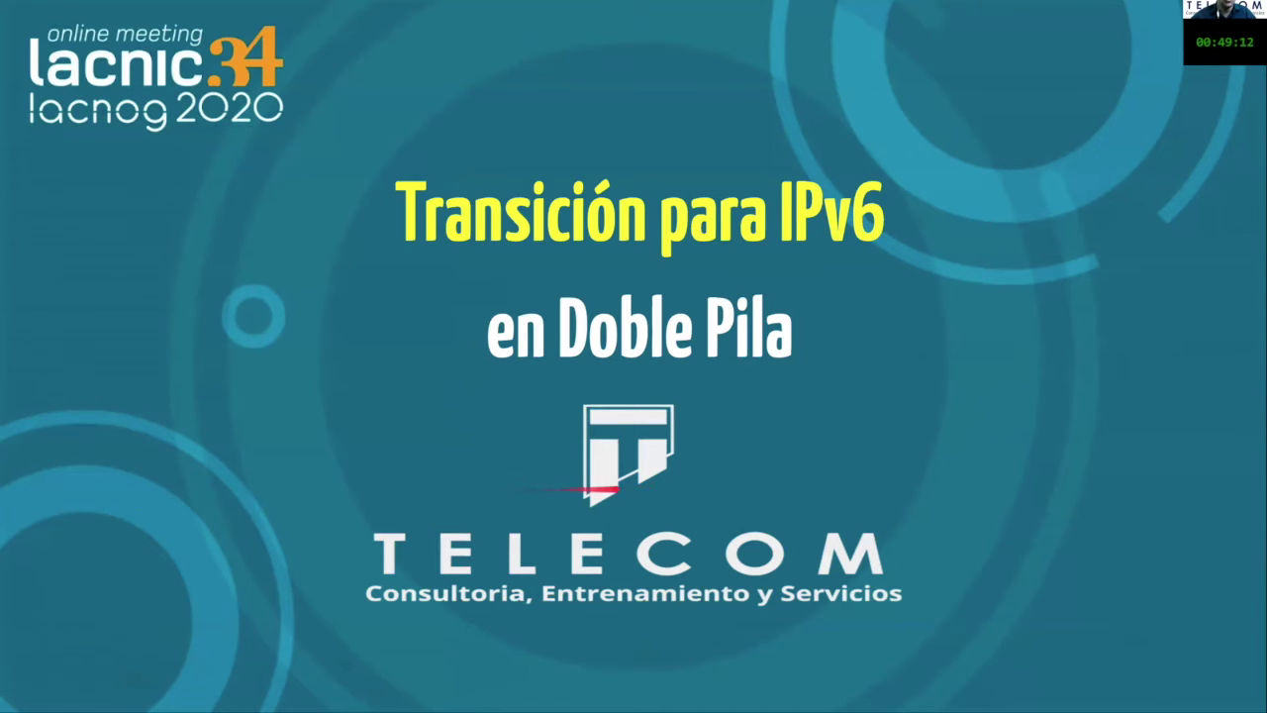
{"action": "key", "text": "Right"}
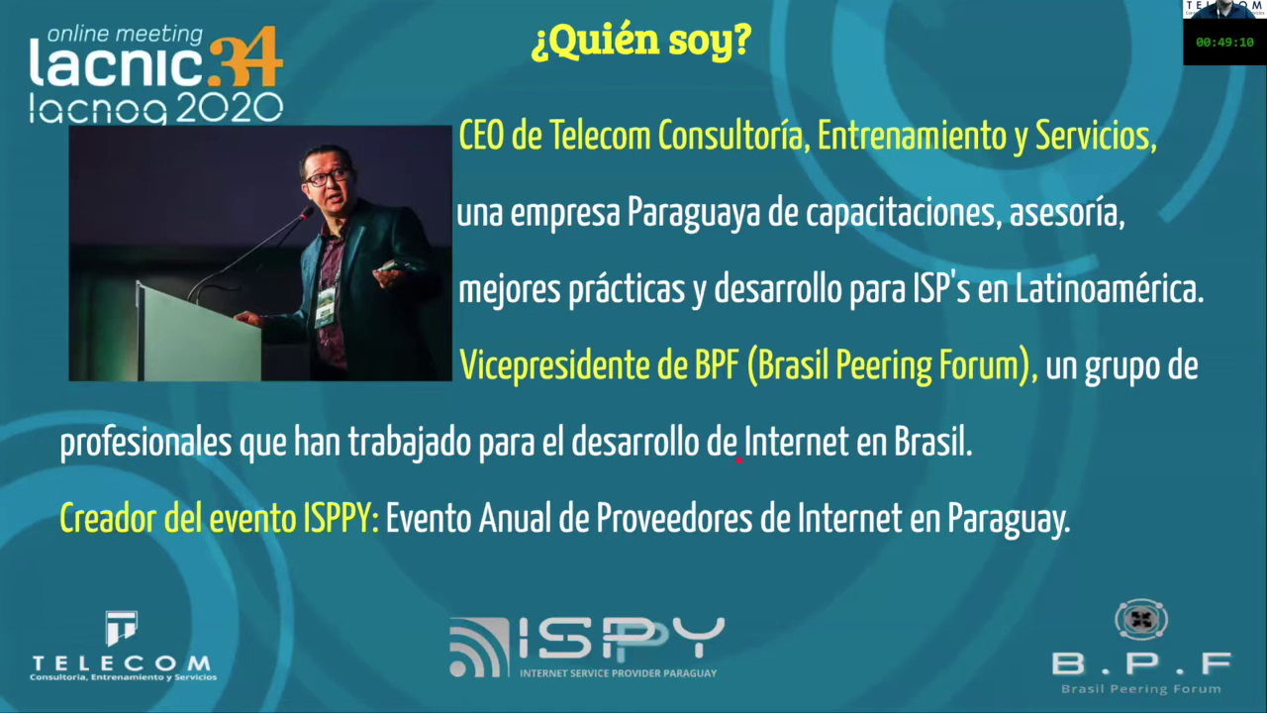
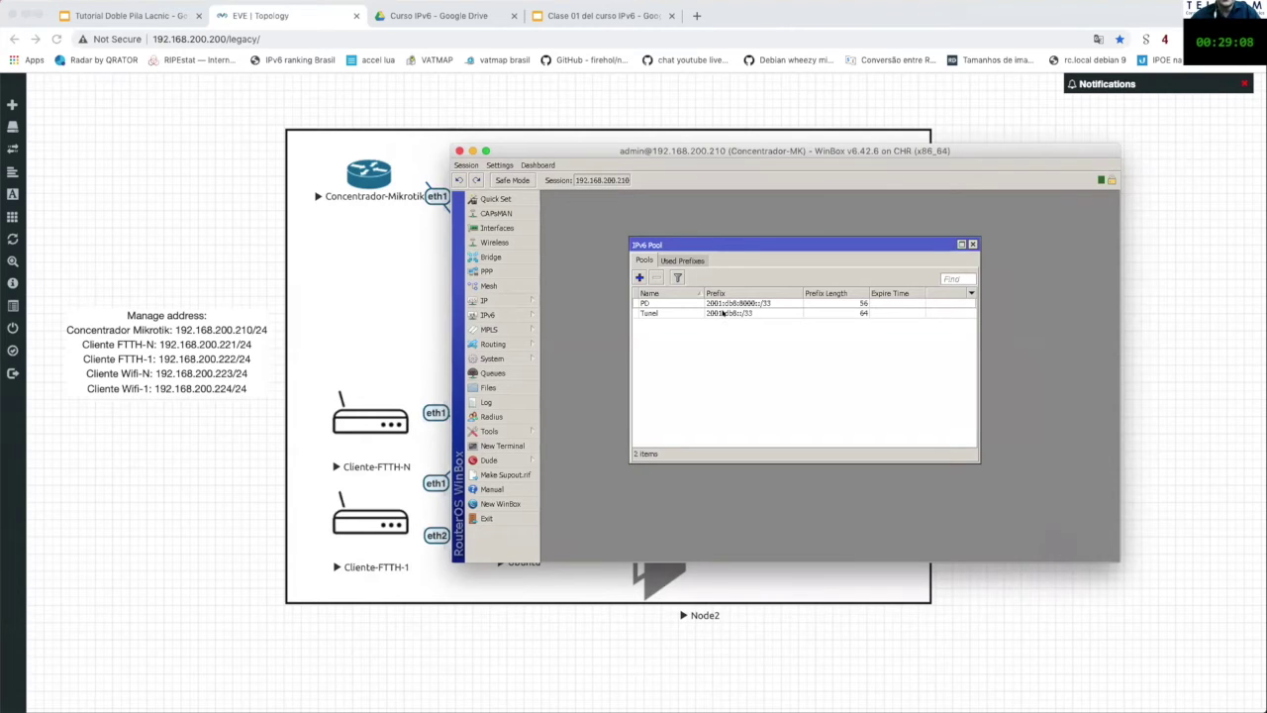
Step: Review the seven used IPv6 prefixes (three PD, four Tunel), then close the IPv6 Pool list
{"action": "mouse_move", "coordinate": [723, 313]}
{"action": "left_click", "coordinate": [742, 303]}
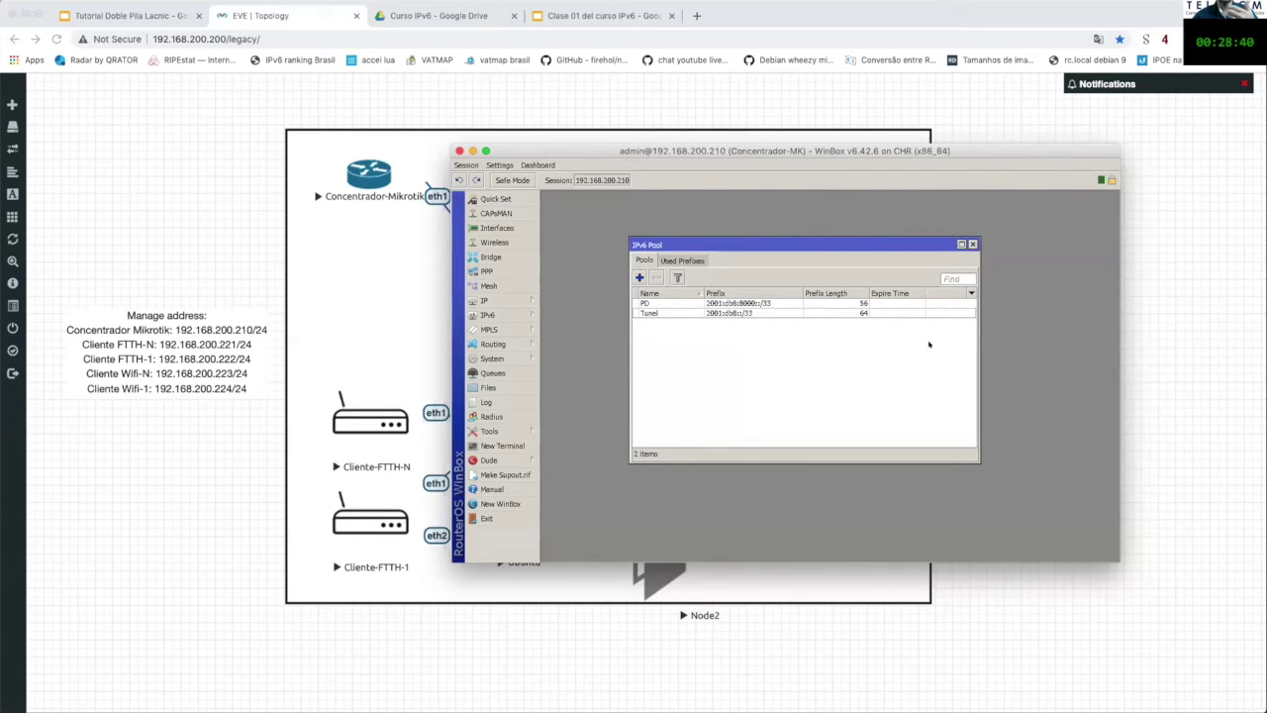
{"action": "left_click", "coordinate": [973, 244]}
{"action": "left_click", "coordinate": [698, 260]}
{"action": "left_click", "coordinate": [644, 260]}
{"action": "left_click", "coordinate": [671, 260]}
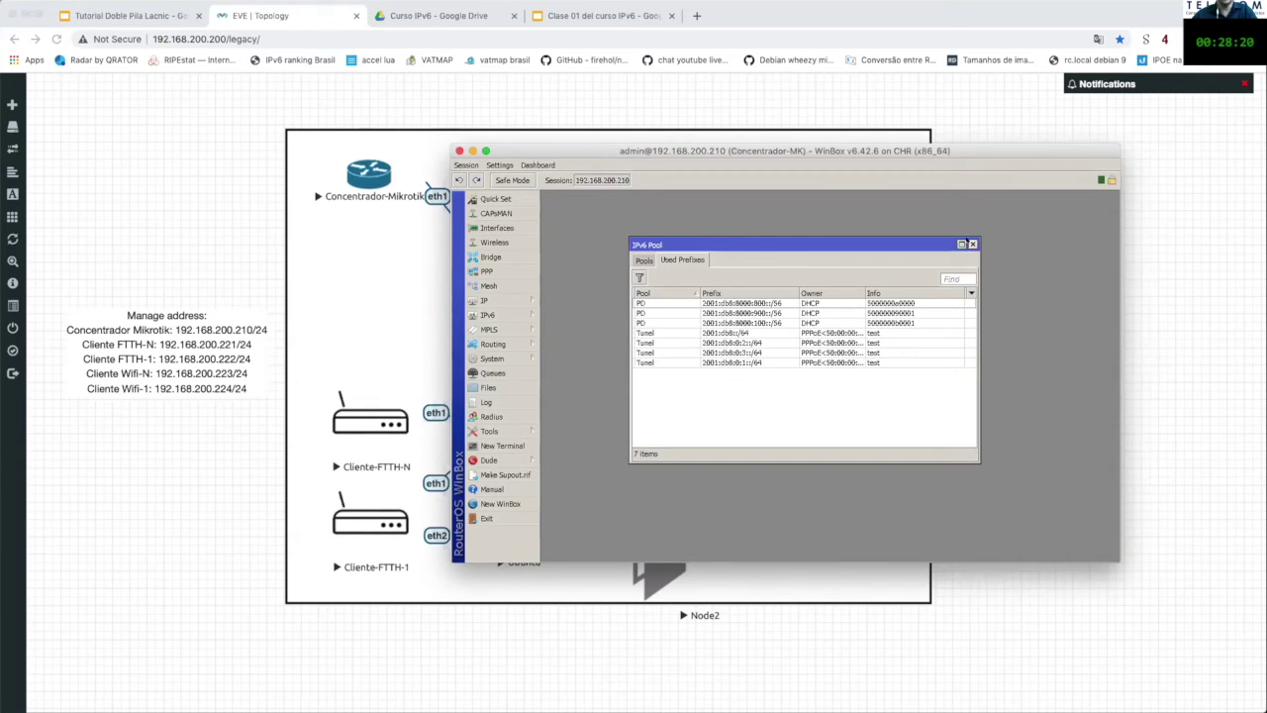
{"action": "left_click", "coordinate": [972, 244]}
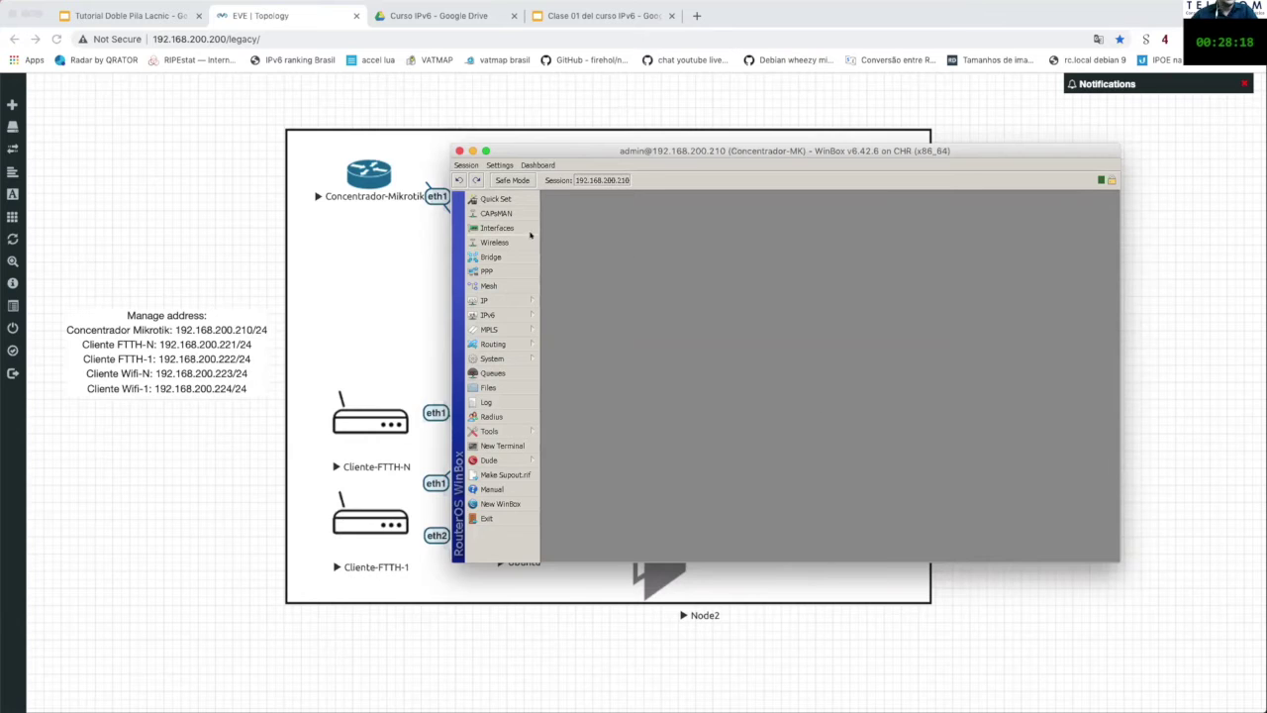
{"action": "left_click", "coordinate": [510, 301]}
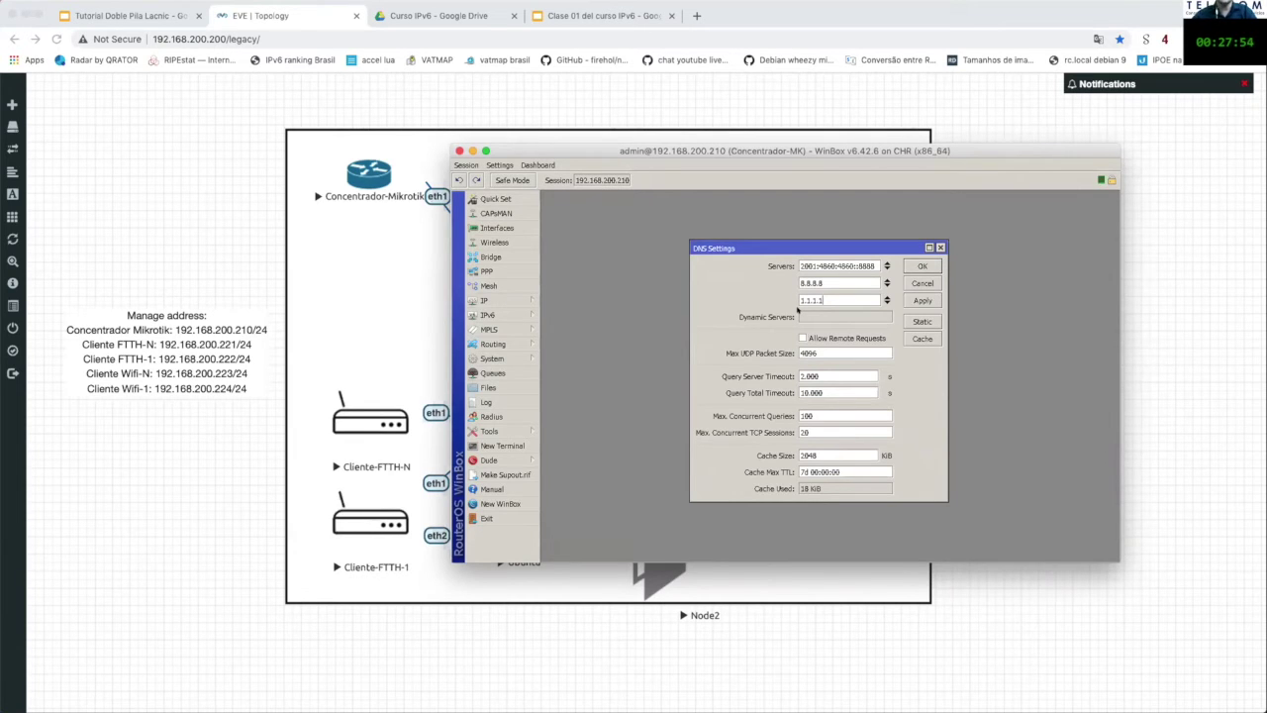
{"action": "left_click", "coordinate": [799, 339]}
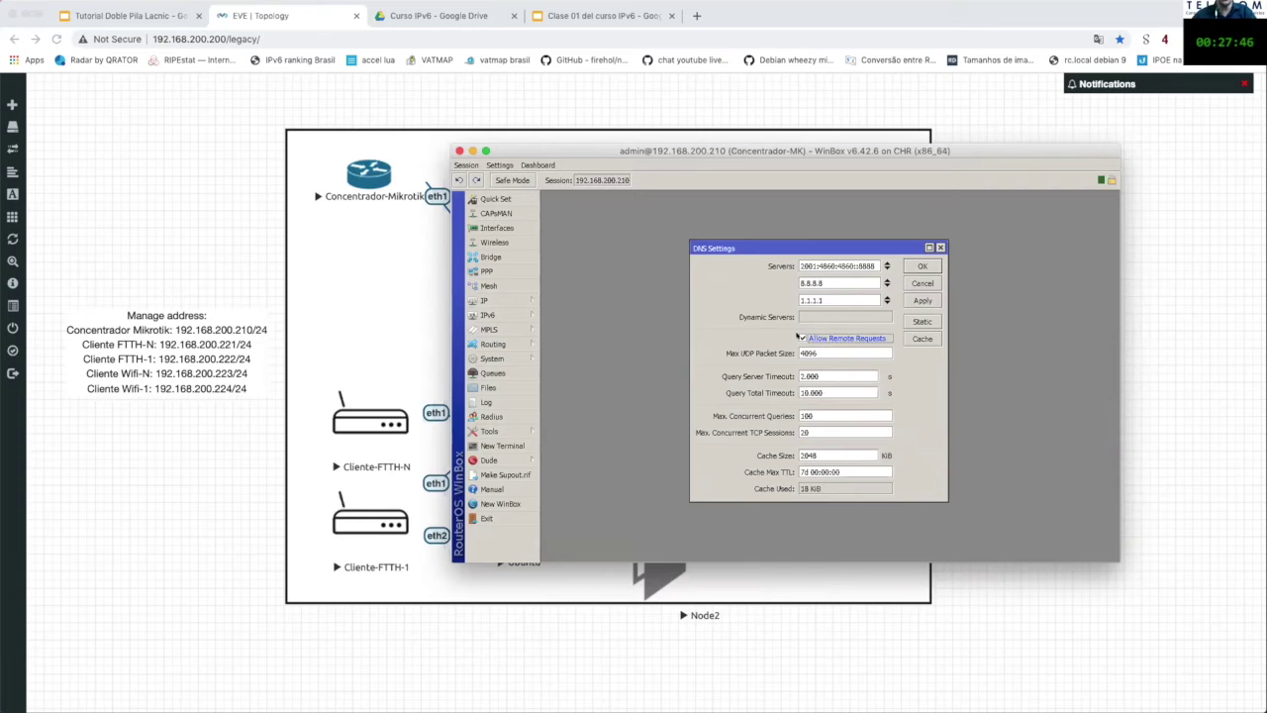
{"action": "left_click", "coordinate": [803, 338]}
{"action": "left_click", "coordinate": [940, 246]}
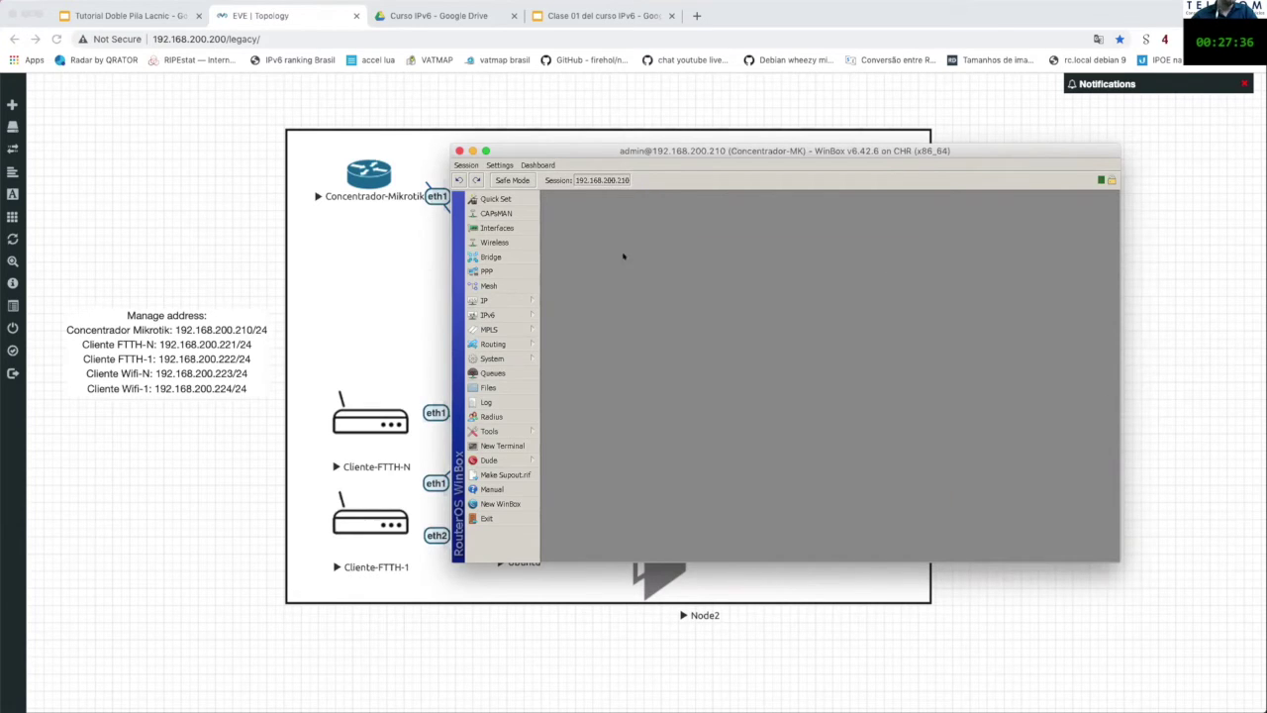
{"action": "left_click", "coordinate": [507, 315]}
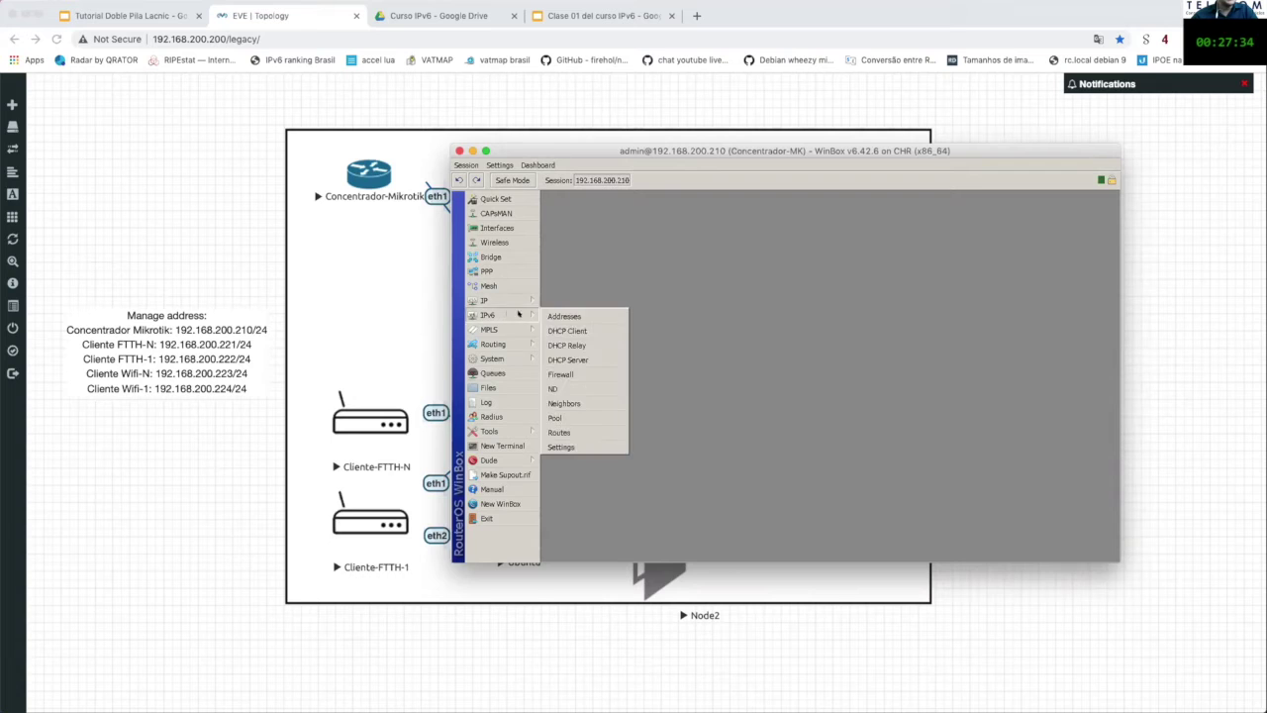
{"action": "left_click", "coordinate": [592, 387]}
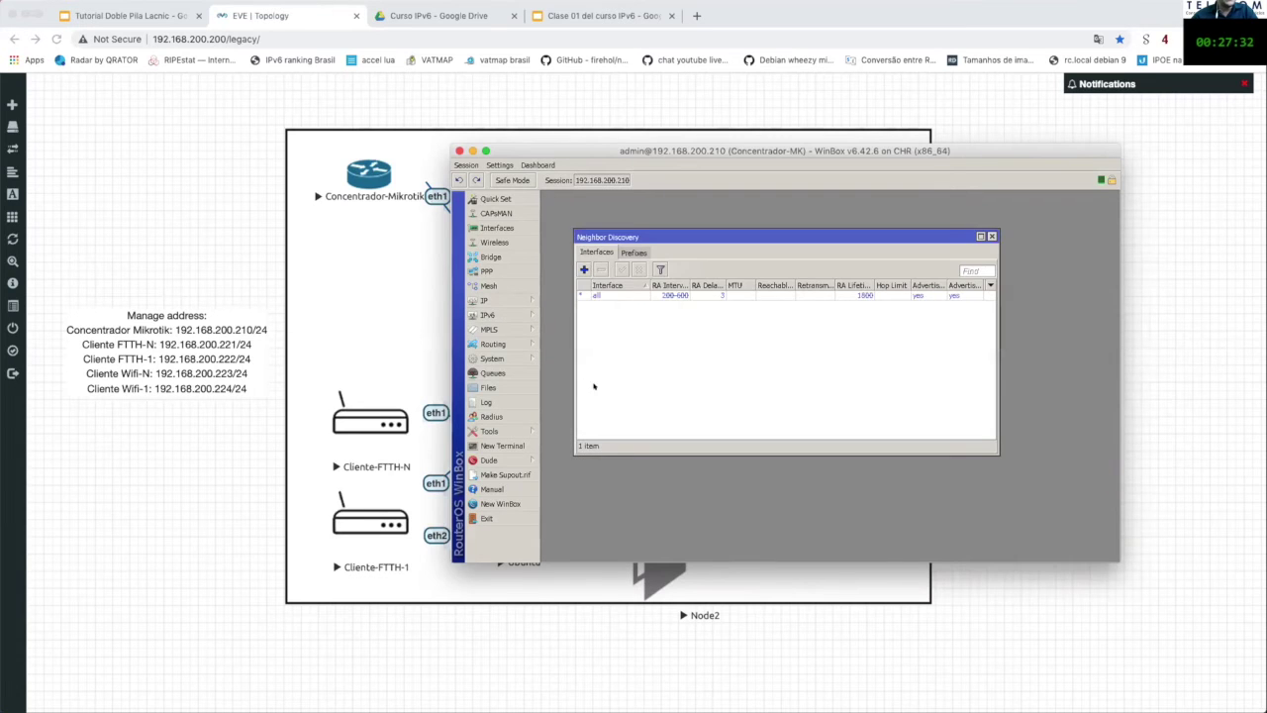
{"action": "double_click", "coordinate": [596, 294]}
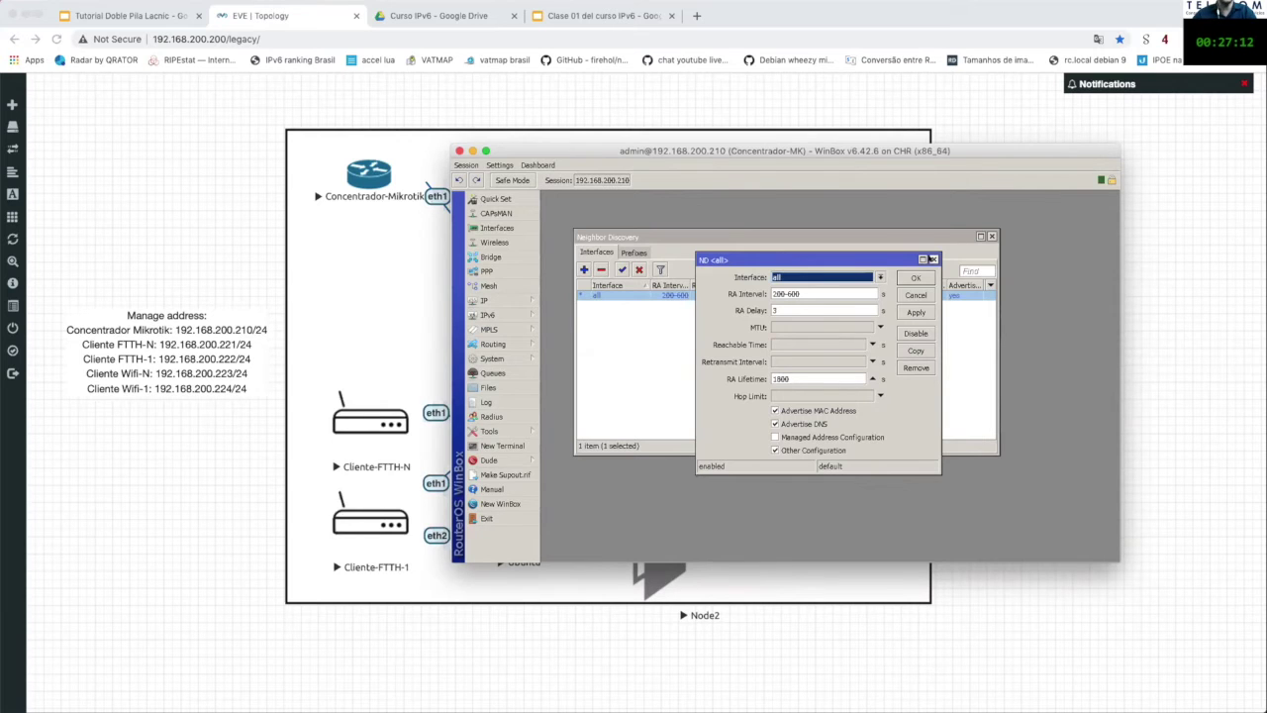
{"action": "left_click", "coordinate": [934, 259]}
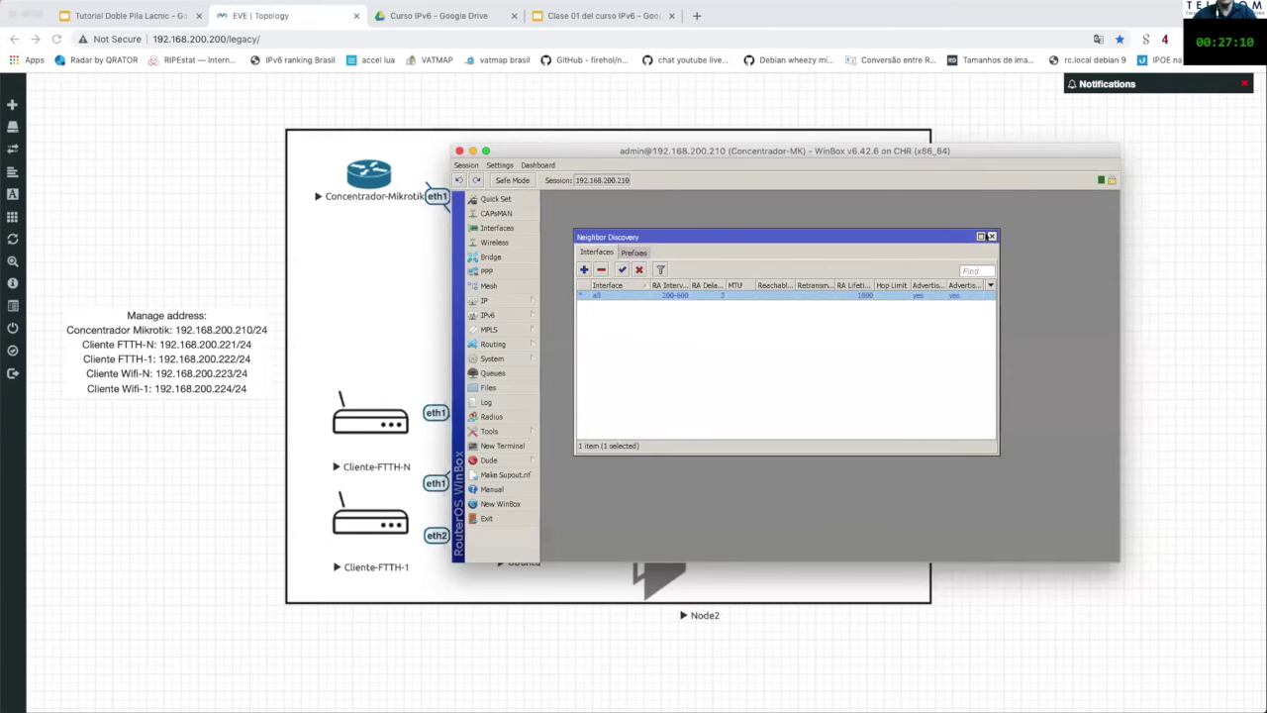
{"action": "left_click", "coordinate": [991, 237]}
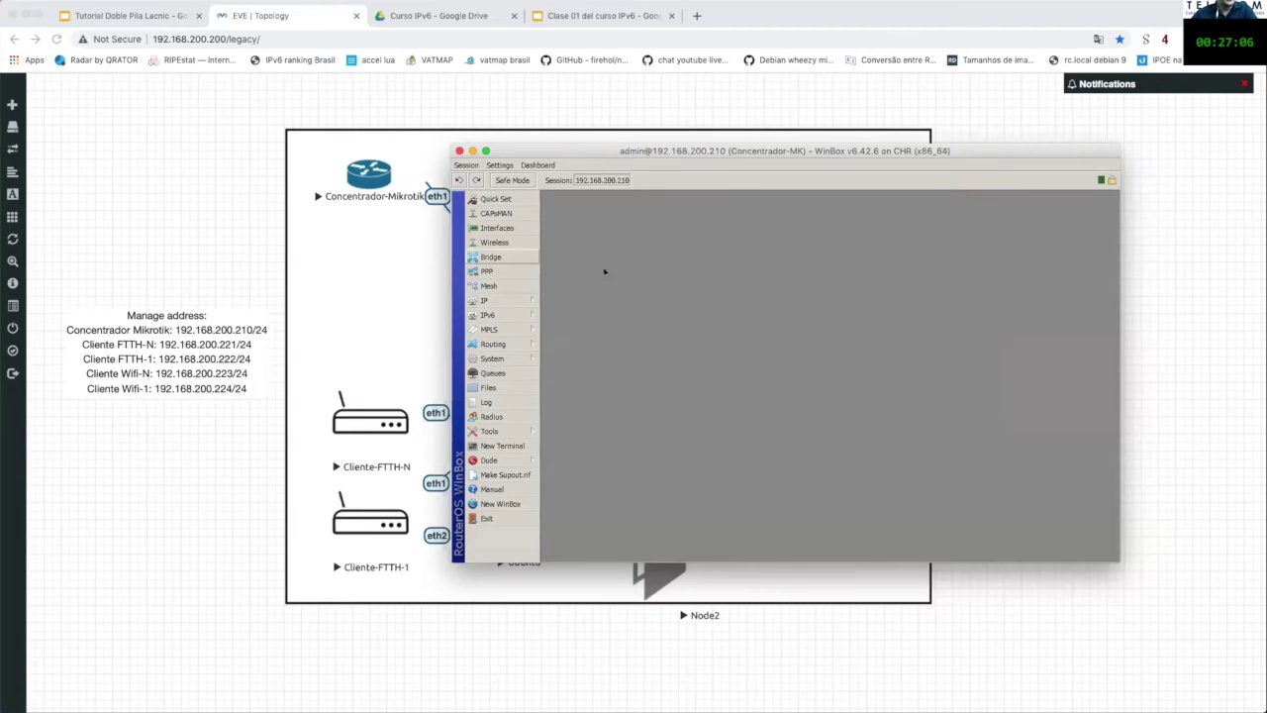
Step: Open PPP and inspect the lacnic PPPoE server service settings
{"action": "left_click", "coordinate": [486, 271]}
{"action": "left_click", "coordinate": [665, 219]}
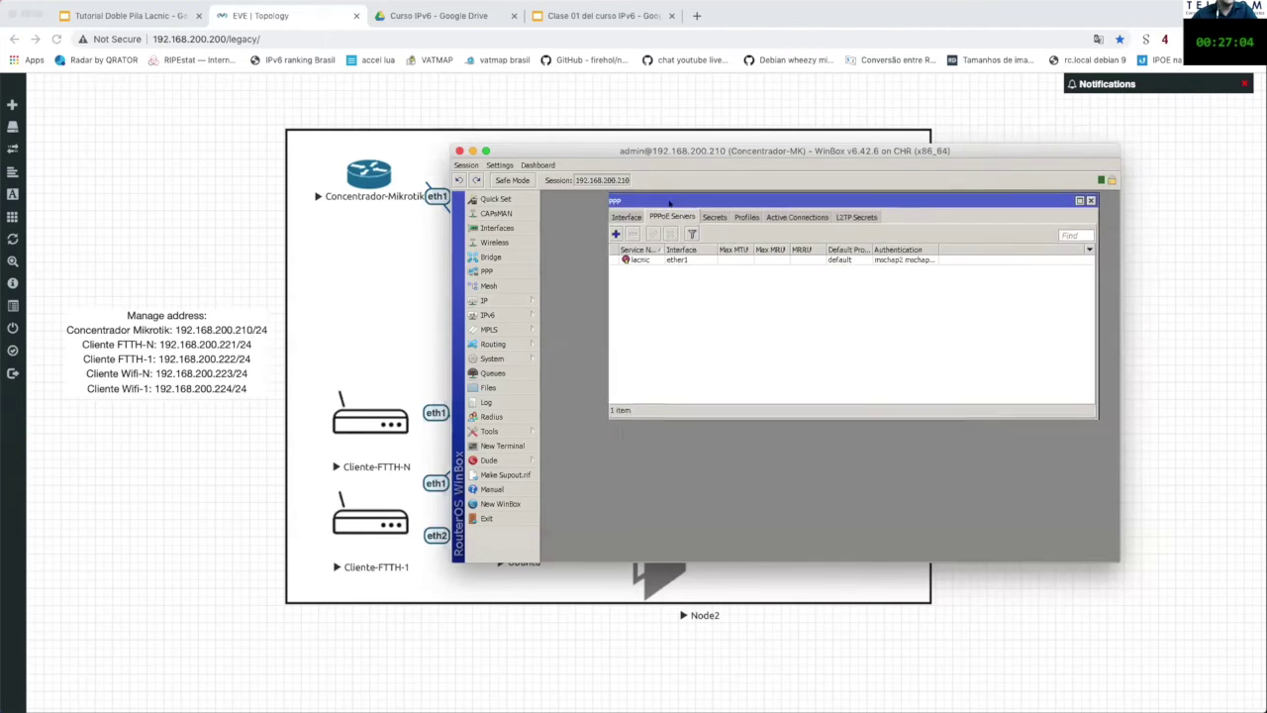
{"action": "double_click", "coordinate": [678, 261]}
{"action": "left_click", "coordinate": [741, 241]}
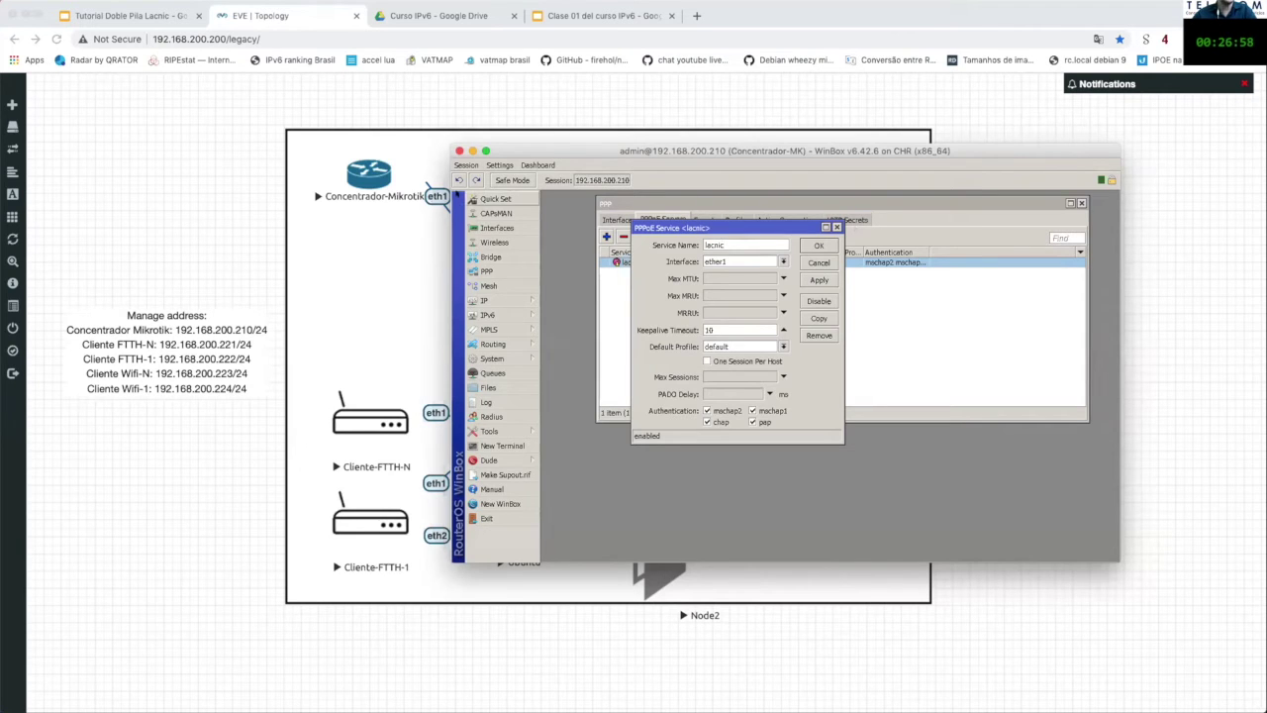
{"action": "left_click", "coordinate": [836, 227]}
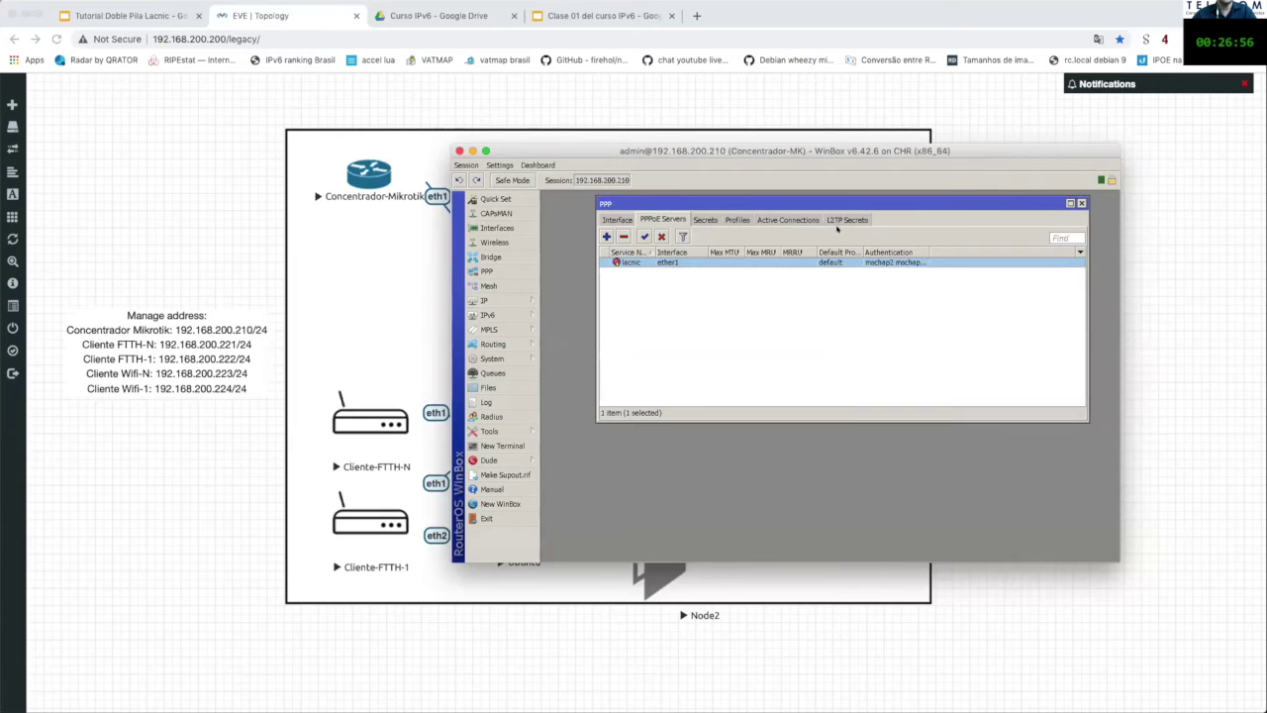
Step: Check the PPP secrets, the four active PPPoE sessions and the interface list, then view PPP profiles
{"action": "left_click", "coordinate": [694, 219]}
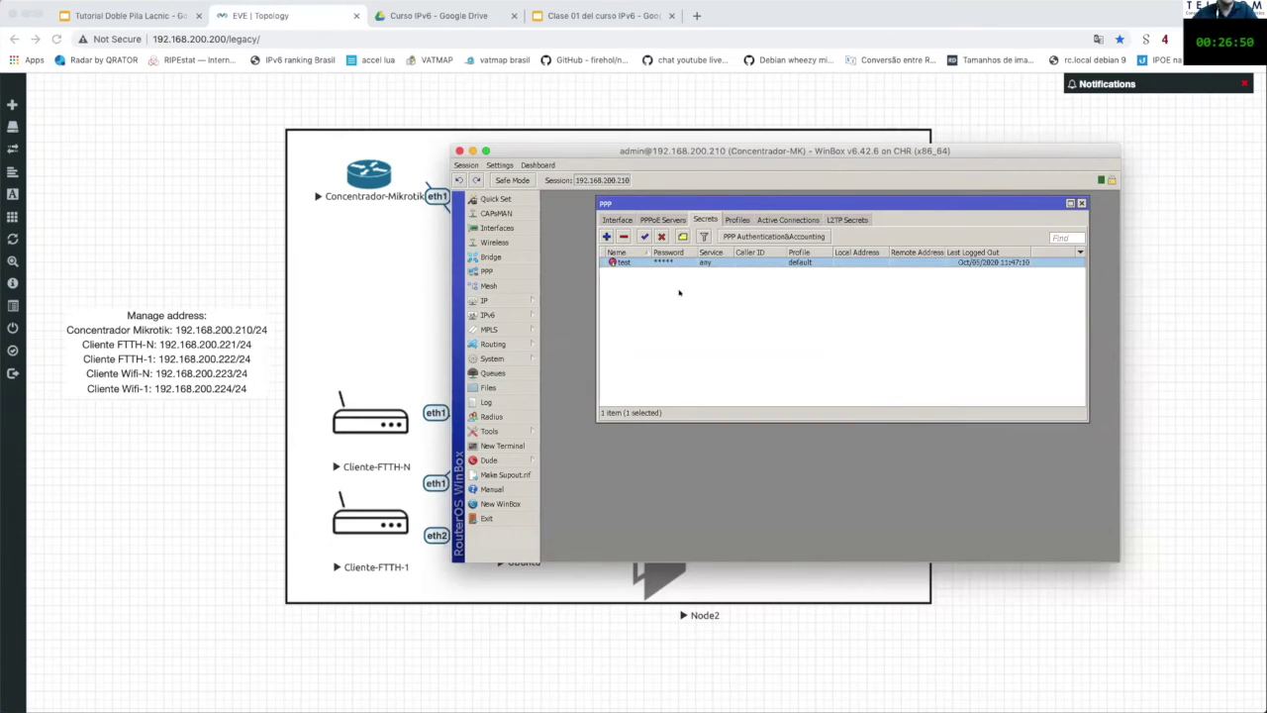
{"action": "left_click", "coordinate": [778, 219]}
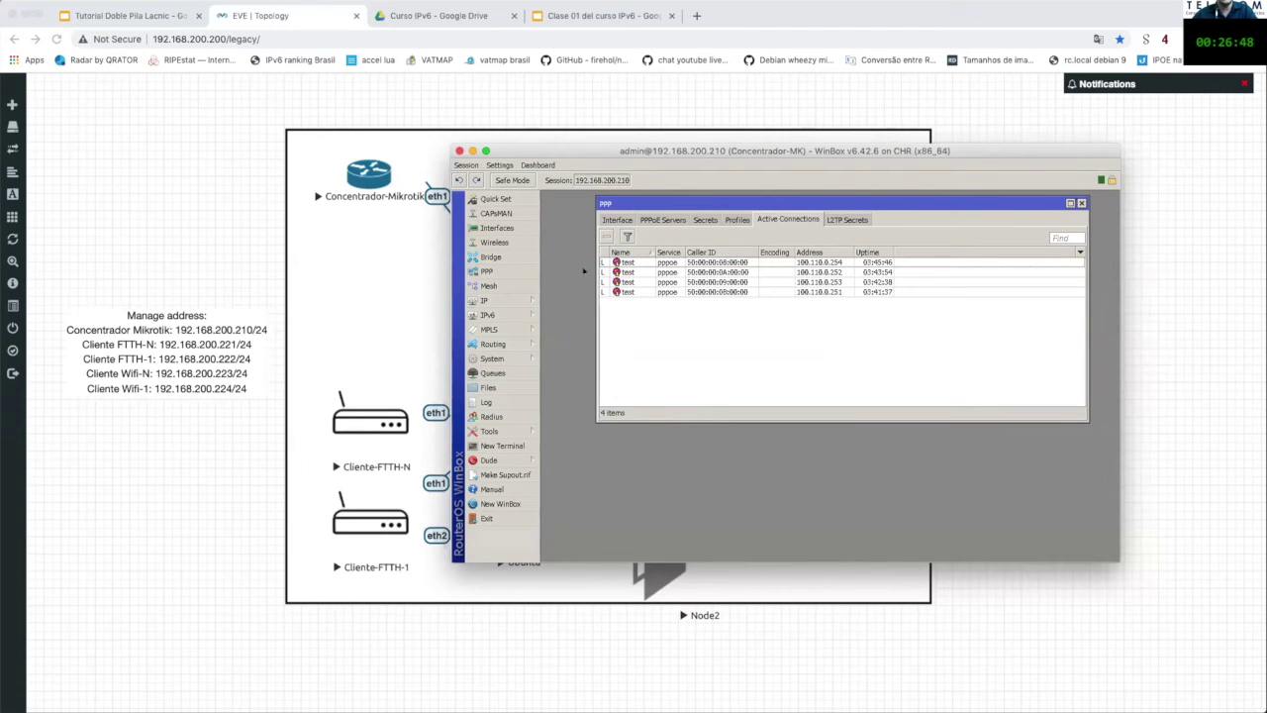
{"action": "left_click", "coordinate": [497, 228]}
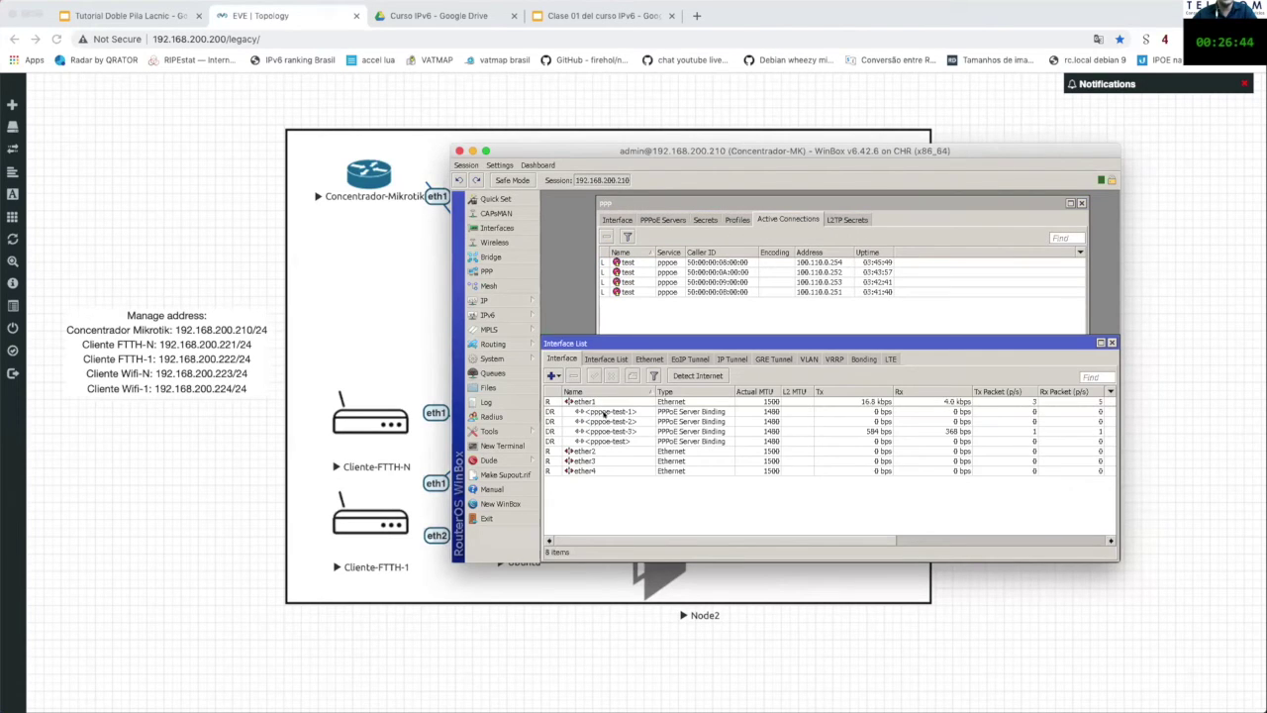
{"action": "left_click", "coordinate": [1112, 341]}
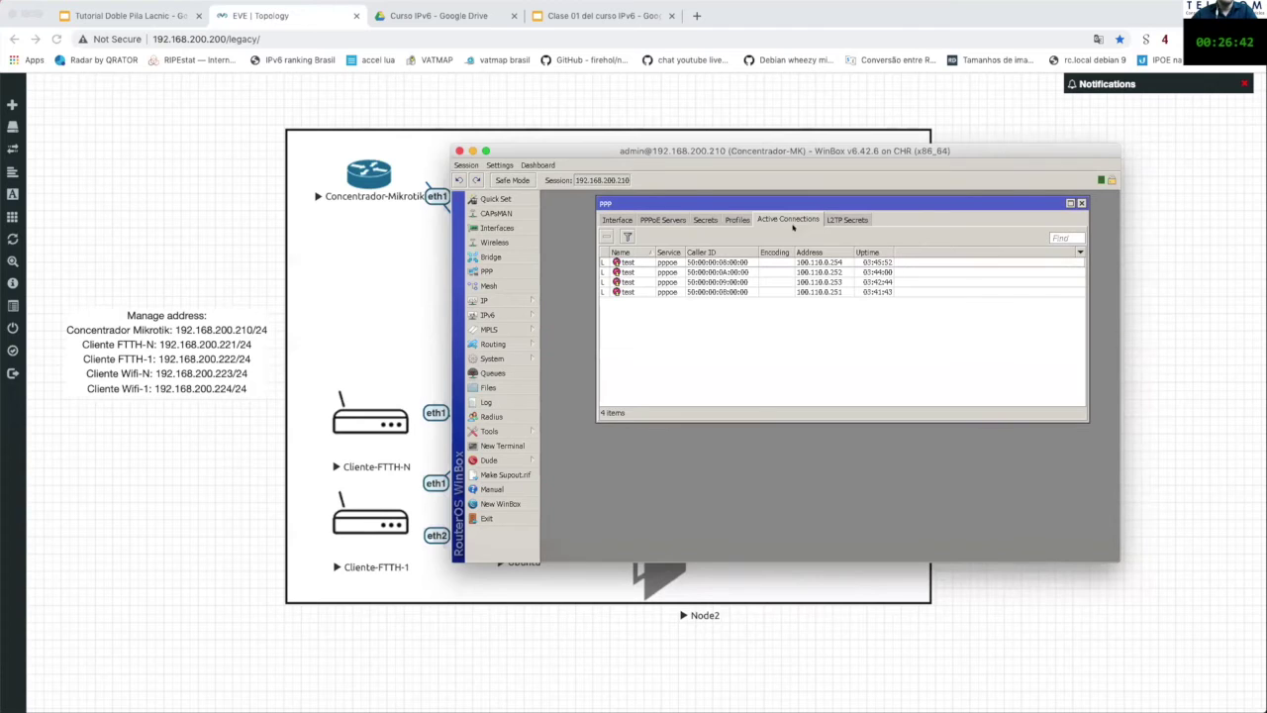
{"action": "left_click", "coordinate": [736, 219]}
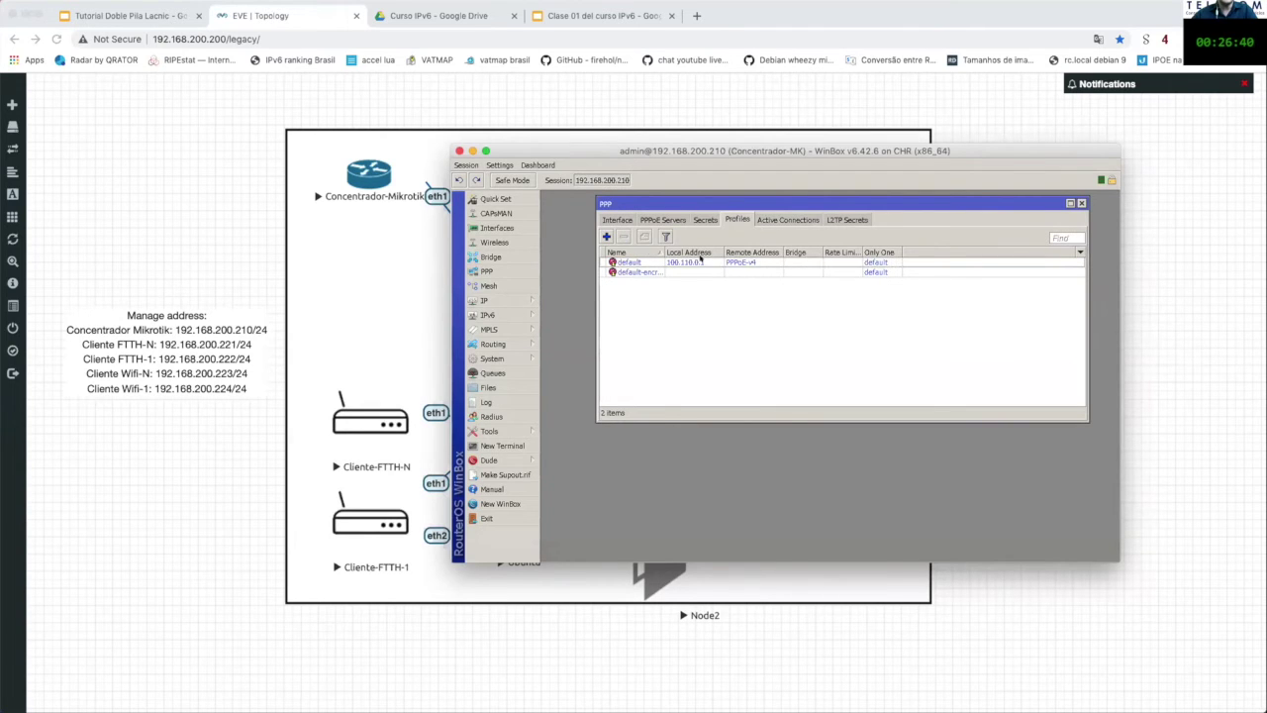
Step: Open the default PPP profile, whose local address is 100.118.0.1
{"action": "left_click", "coordinate": [700, 260]}
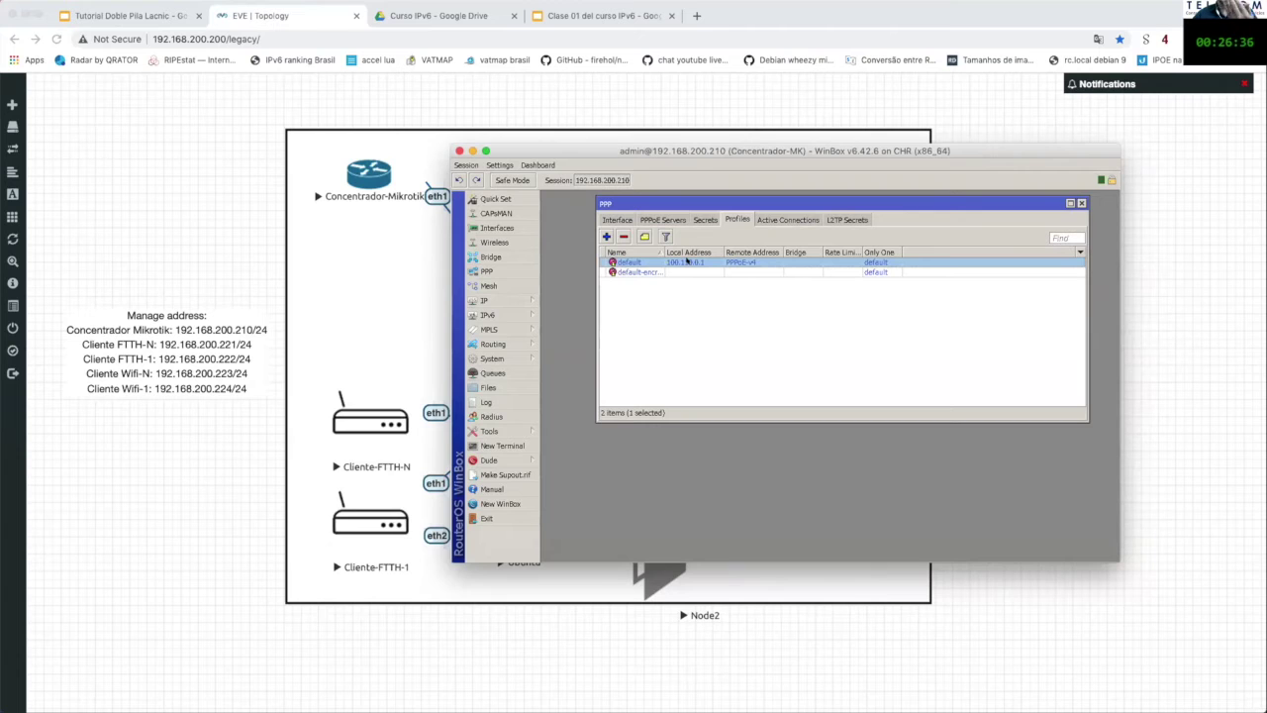
{"action": "double_click", "coordinate": [686, 261]}
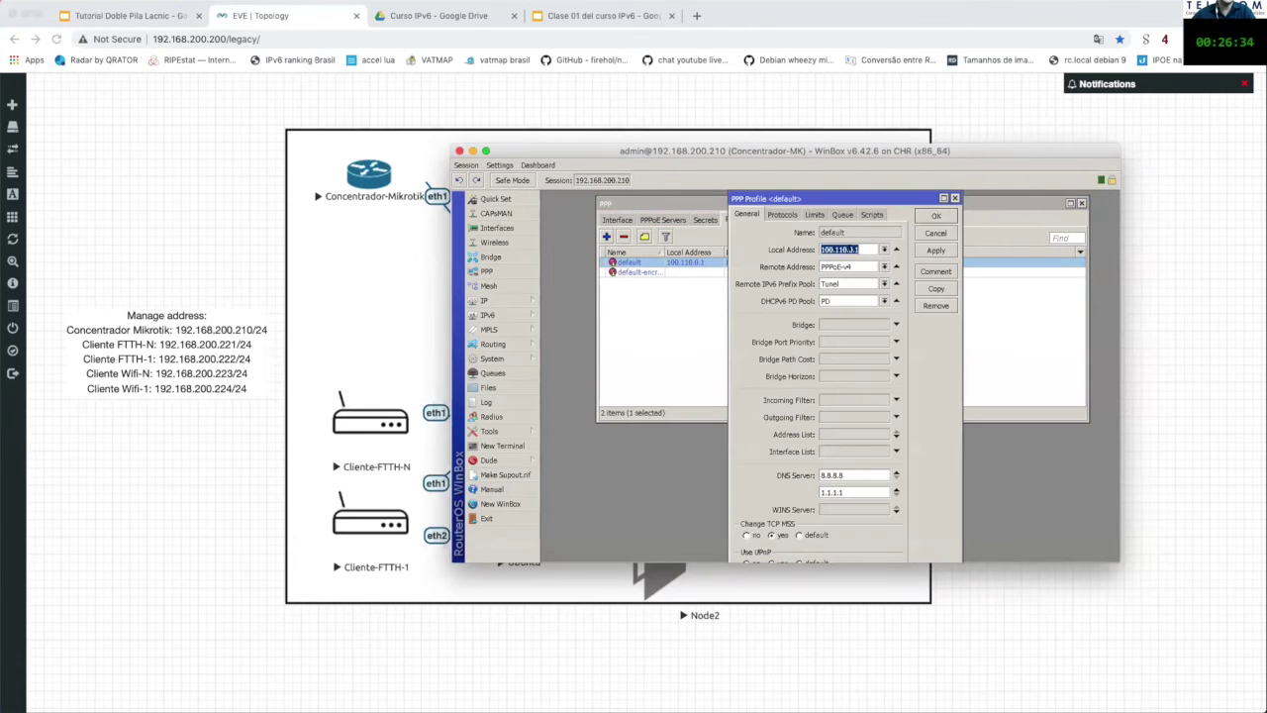
{"action": "left_click", "coordinate": [859, 249]}
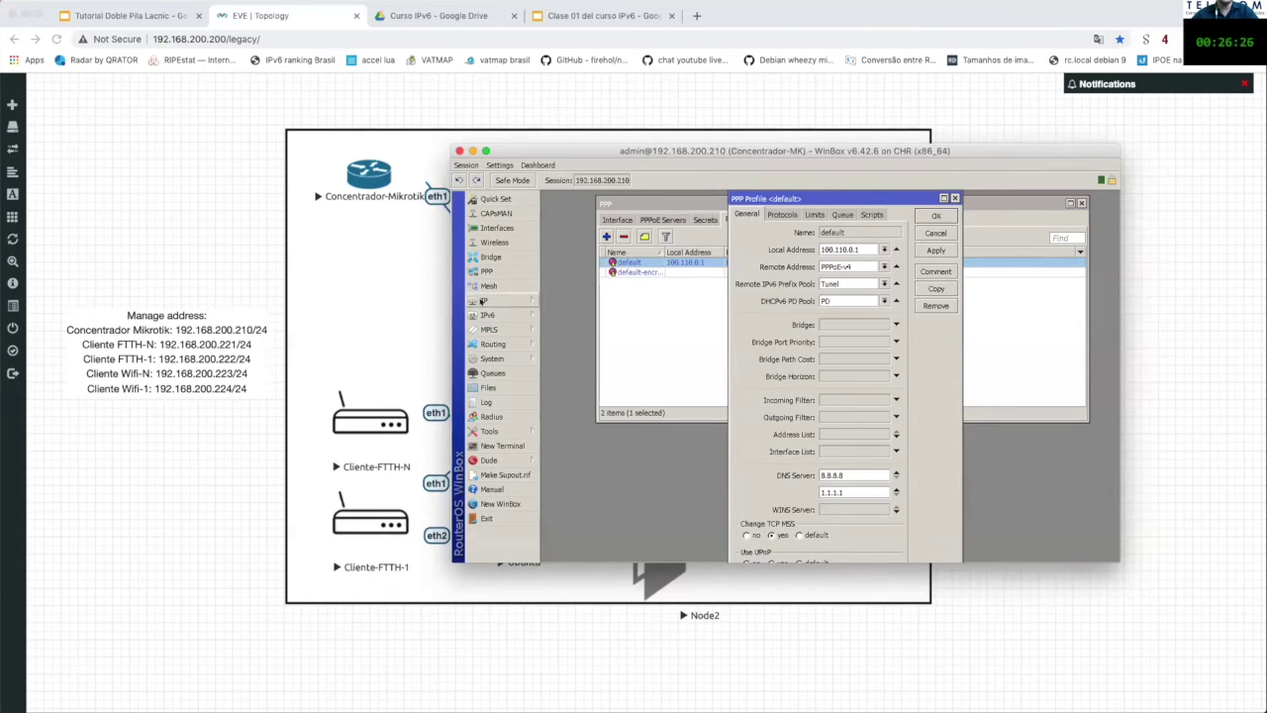
Step: Check the PPPoE-v4 pool range 100.118.0.2-100.118.0.254 and note the Tunel remote IPv6 prefix pool
{"action": "left_click", "coordinate": [483, 301]}
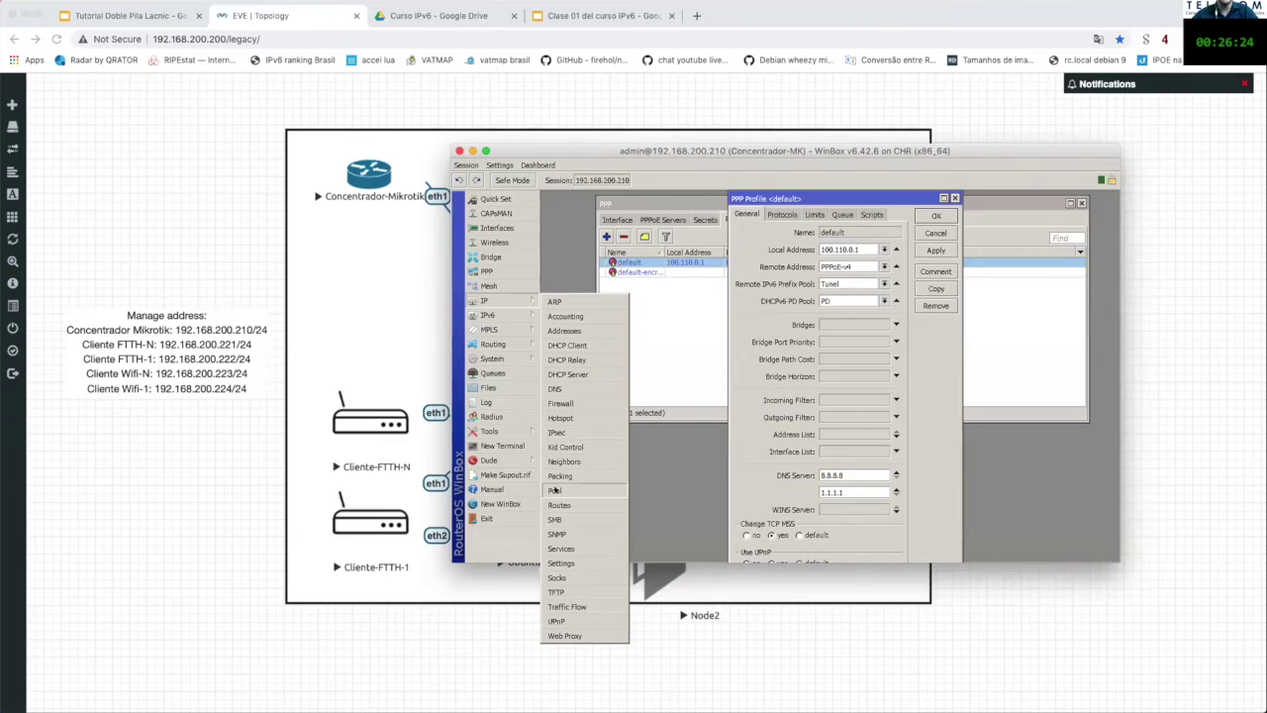
{"action": "left_click", "coordinate": [554, 490]}
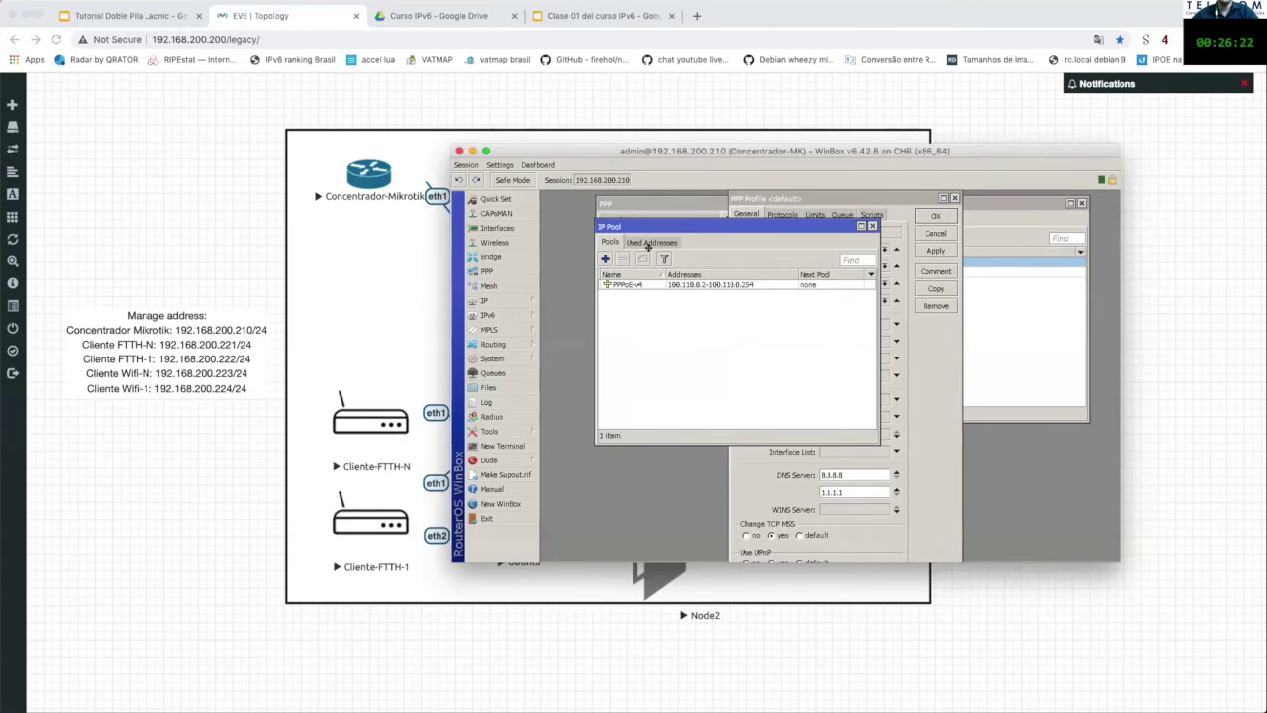
{"action": "left_click_drag", "start_coordinate": [646, 227], "coordinate": [610, 254]}
{"action": "left_click", "coordinate": [592, 312]}
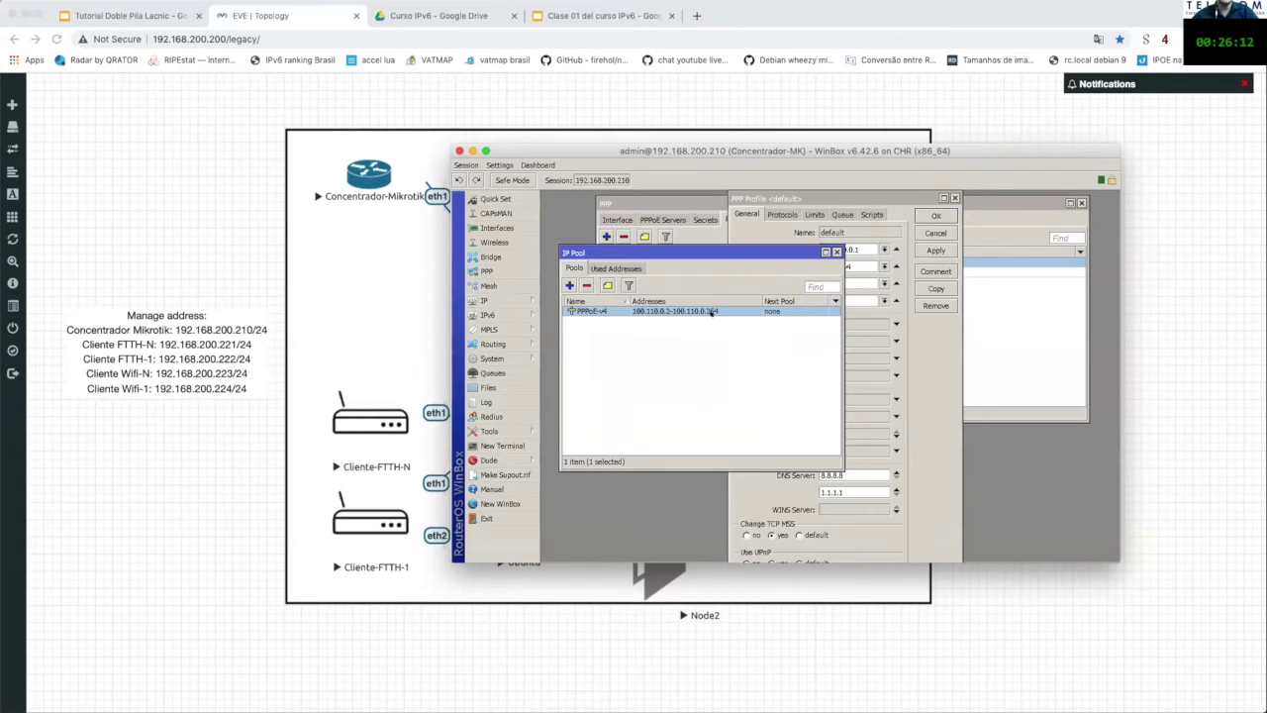
{"action": "left_click", "coordinate": [836, 251]}
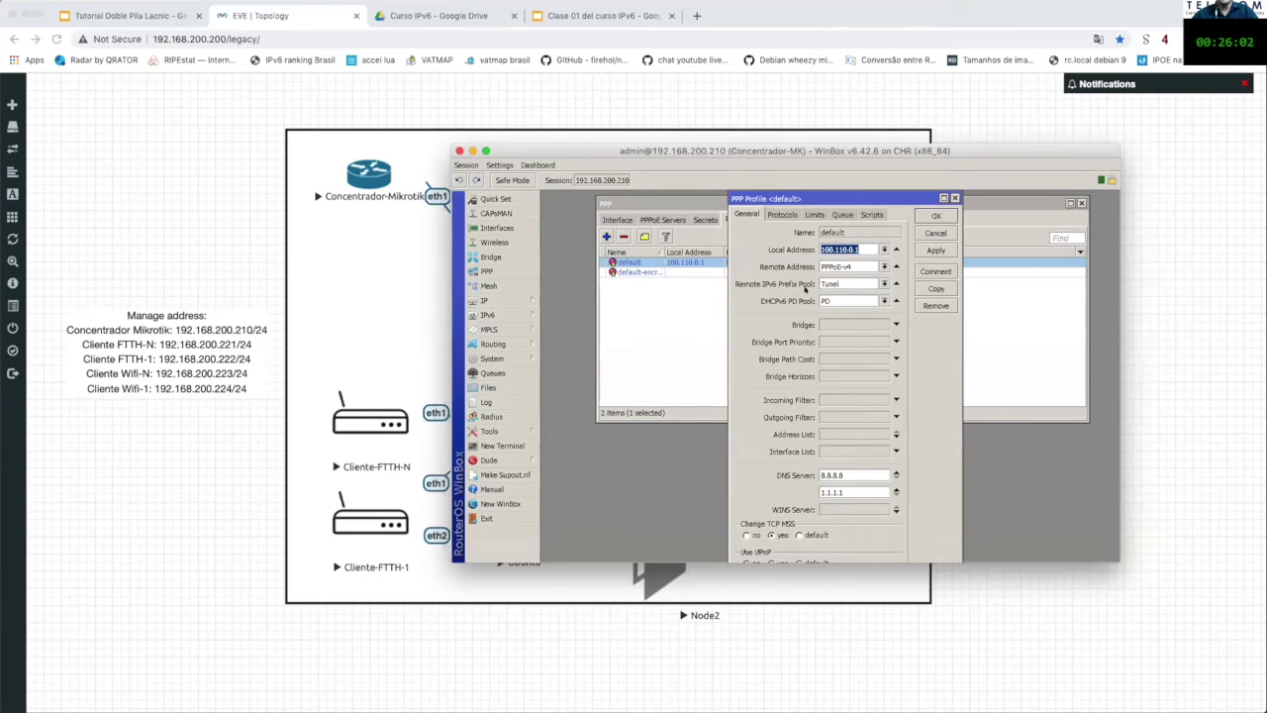
{"action": "left_click", "coordinate": [848, 282]}
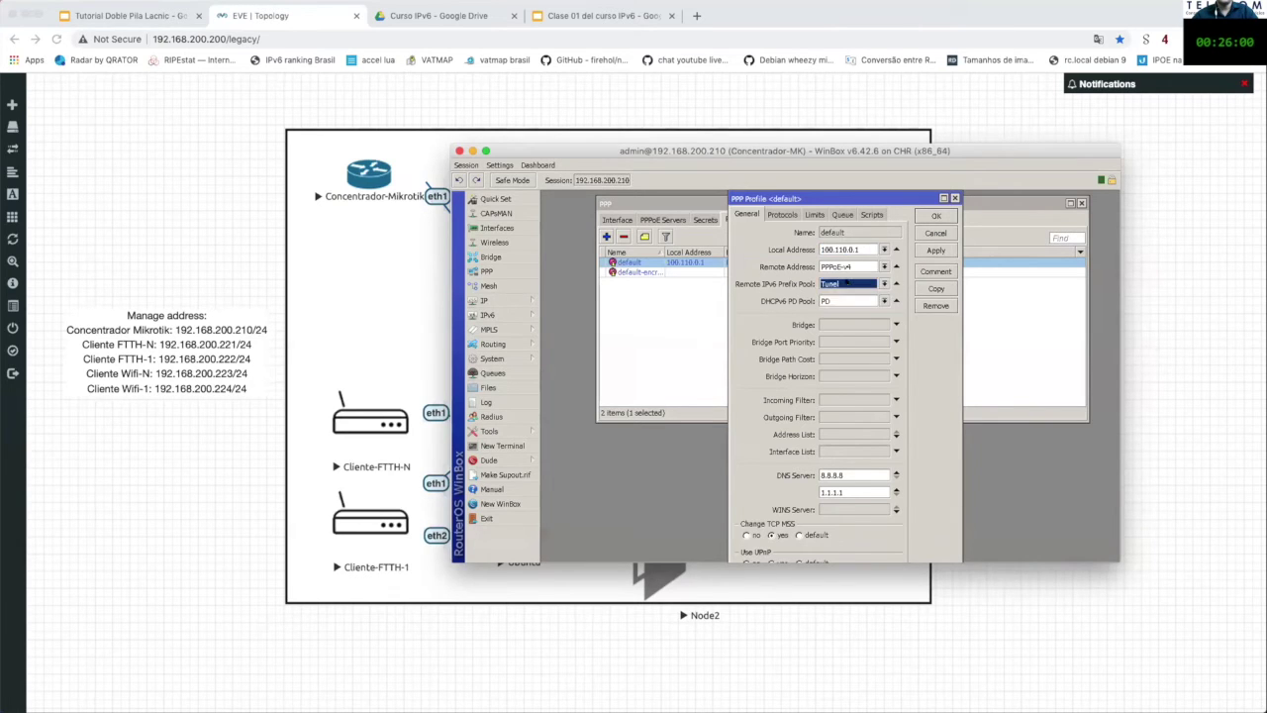
{"action": "left_click", "coordinate": [515, 315]}
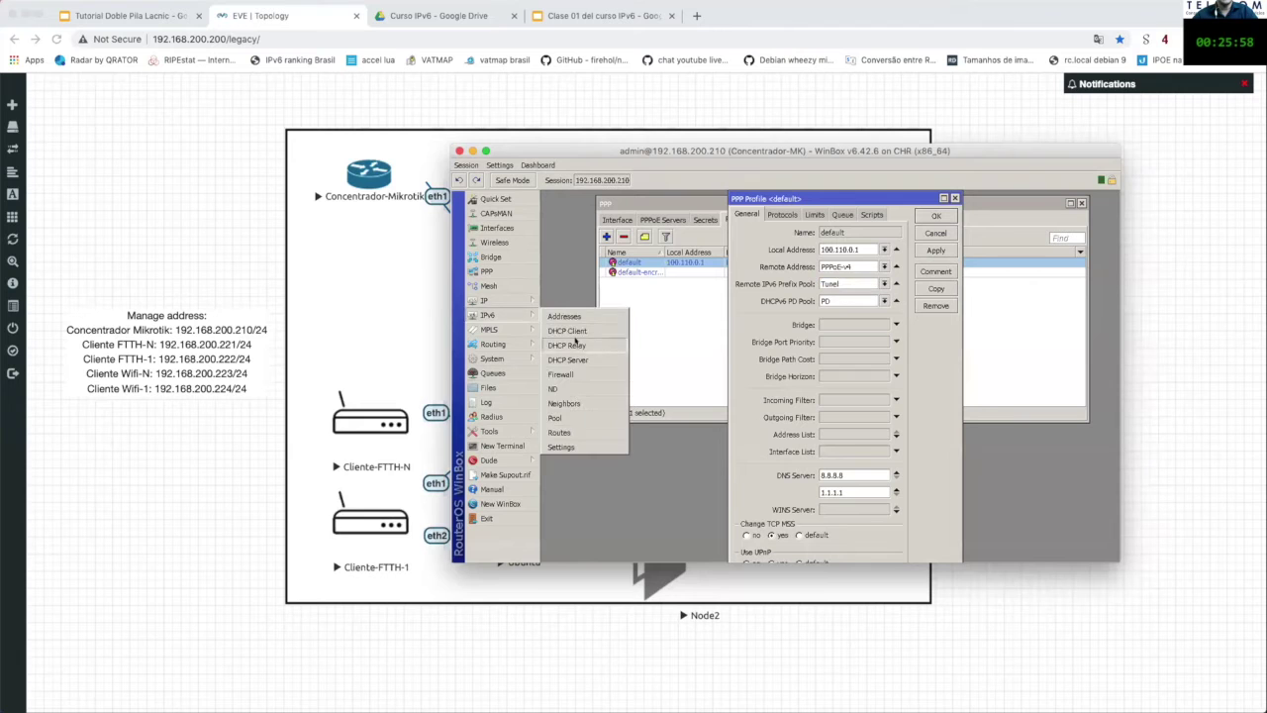
Step: Open IPv6 > Pool beside the profile and match pool Tunel to its Remote IPv6 Prefix Pool
{"action": "left_click", "coordinate": [595, 416]}
{"action": "left_click", "coordinate": [644, 259]}
{"action": "left_click_drag", "start_coordinate": [681, 245], "coordinate": [651, 351]}
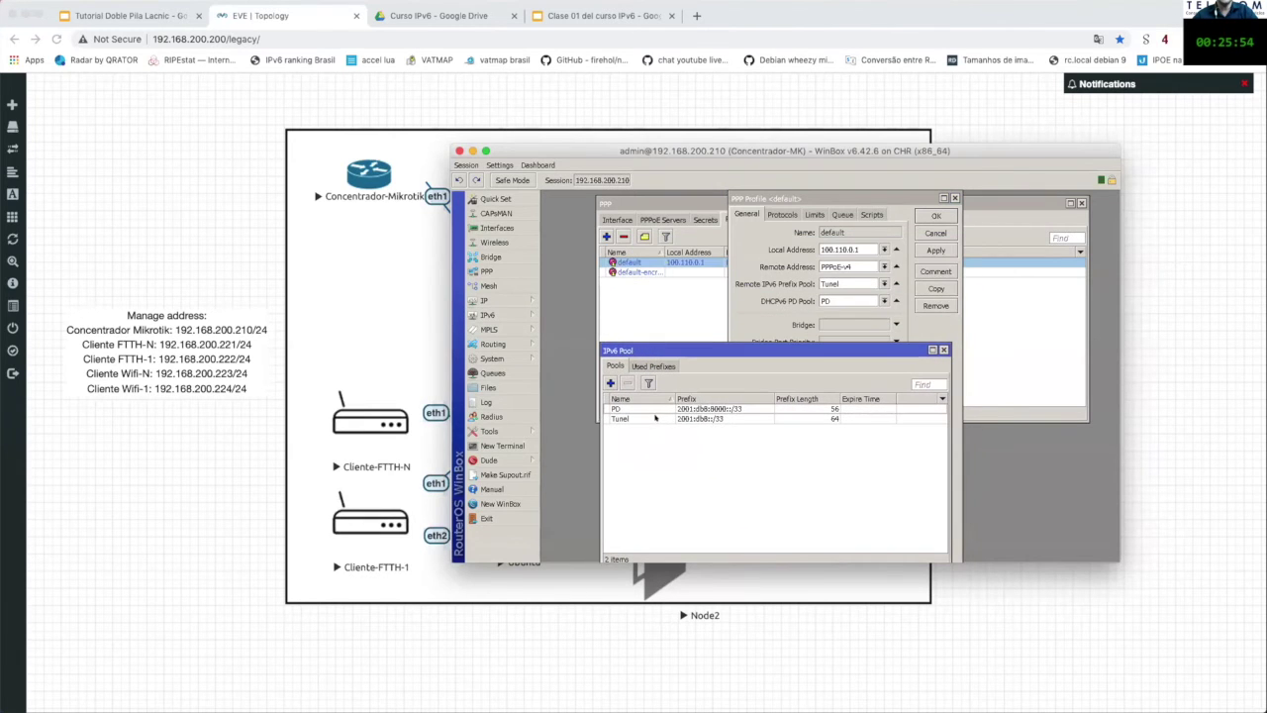
{"action": "left_click", "coordinate": [620, 418]}
{"action": "left_click", "coordinate": [842, 283]}
{"action": "double_click", "coordinate": [832, 283]}
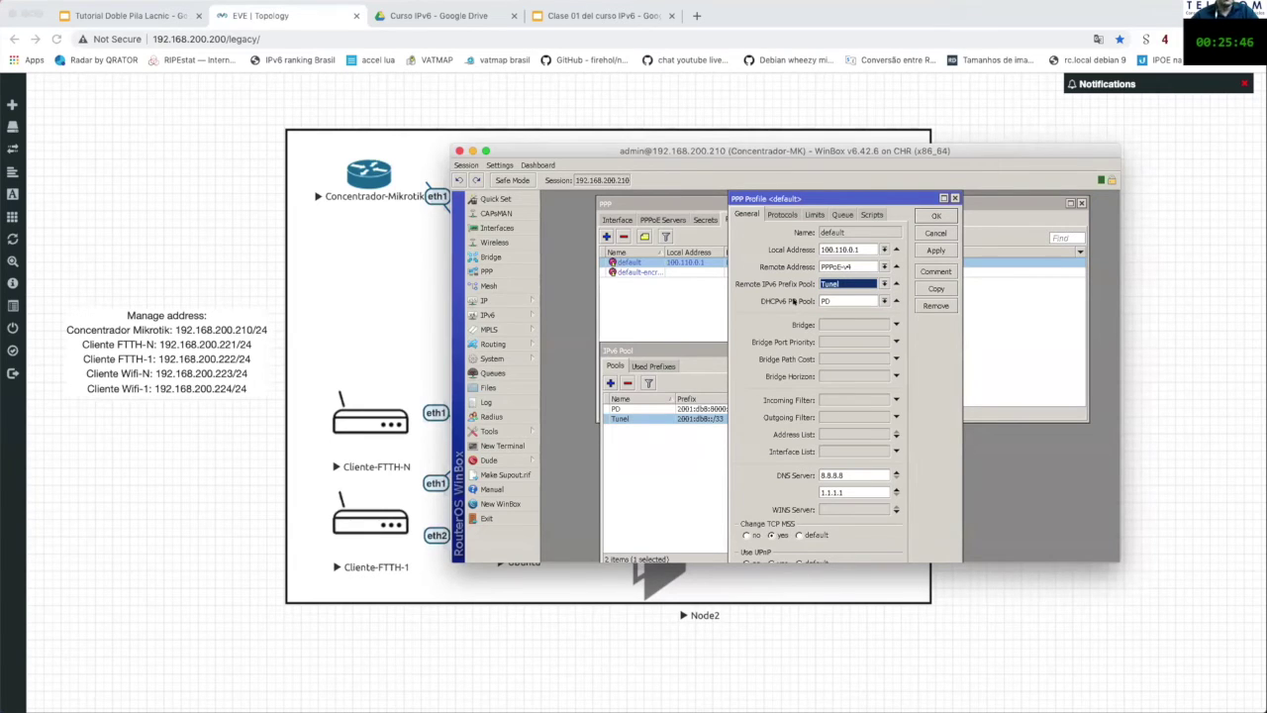
{"action": "left_click", "coordinate": [709, 344]}
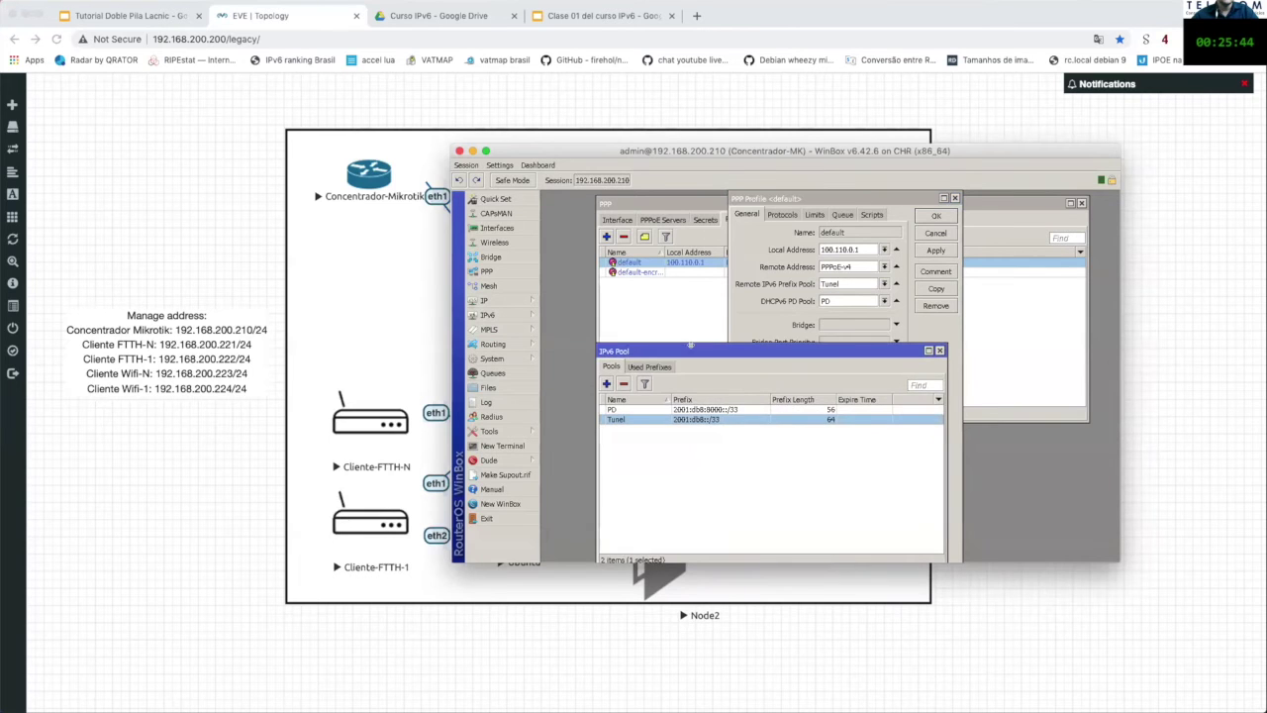
{"action": "left_click_drag", "start_coordinate": [709, 345], "coordinate": [659, 346]}
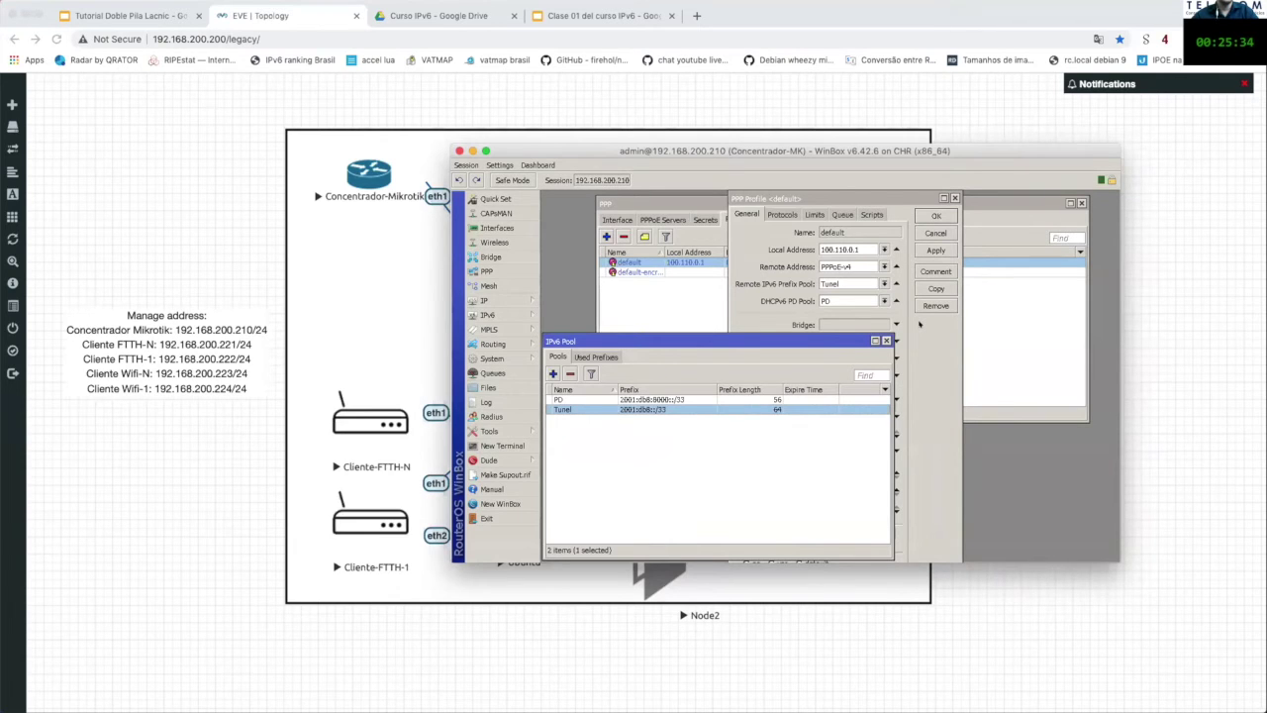
{"action": "left_click", "coordinate": [922, 329]}
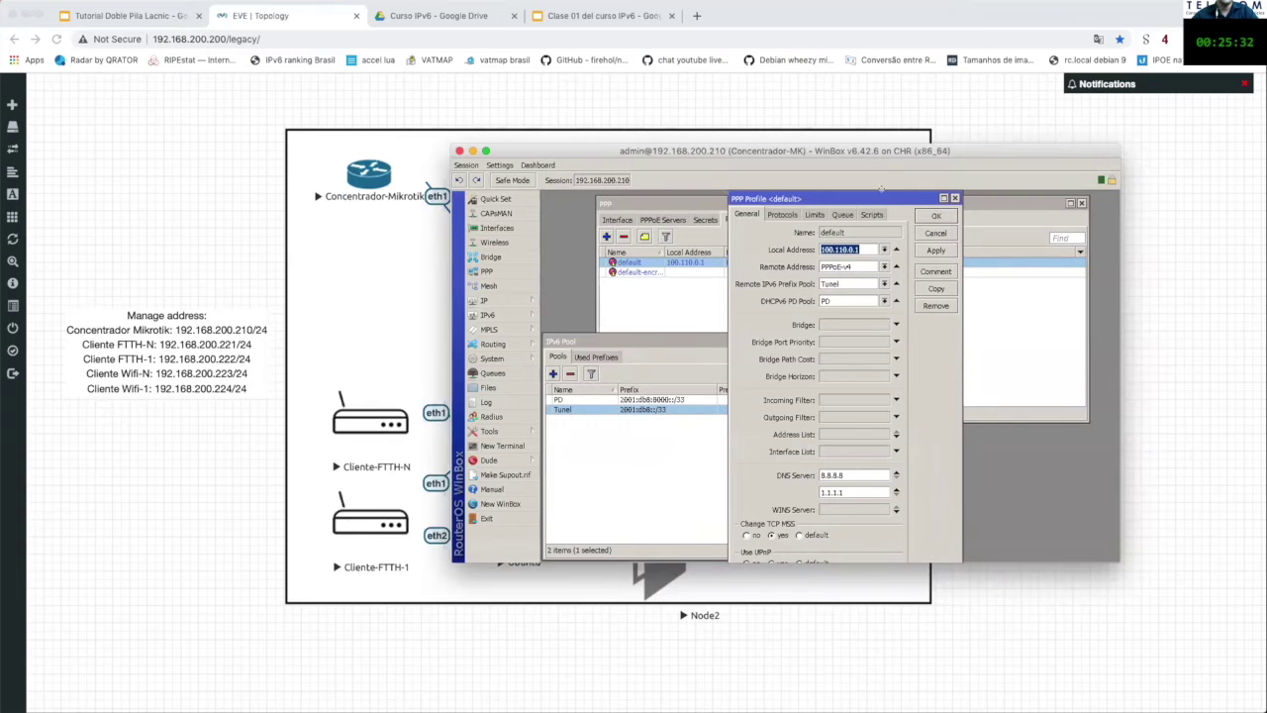
{"action": "left_click_drag", "start_coordinate": [881, 195], "coordinate": [889, 195]}
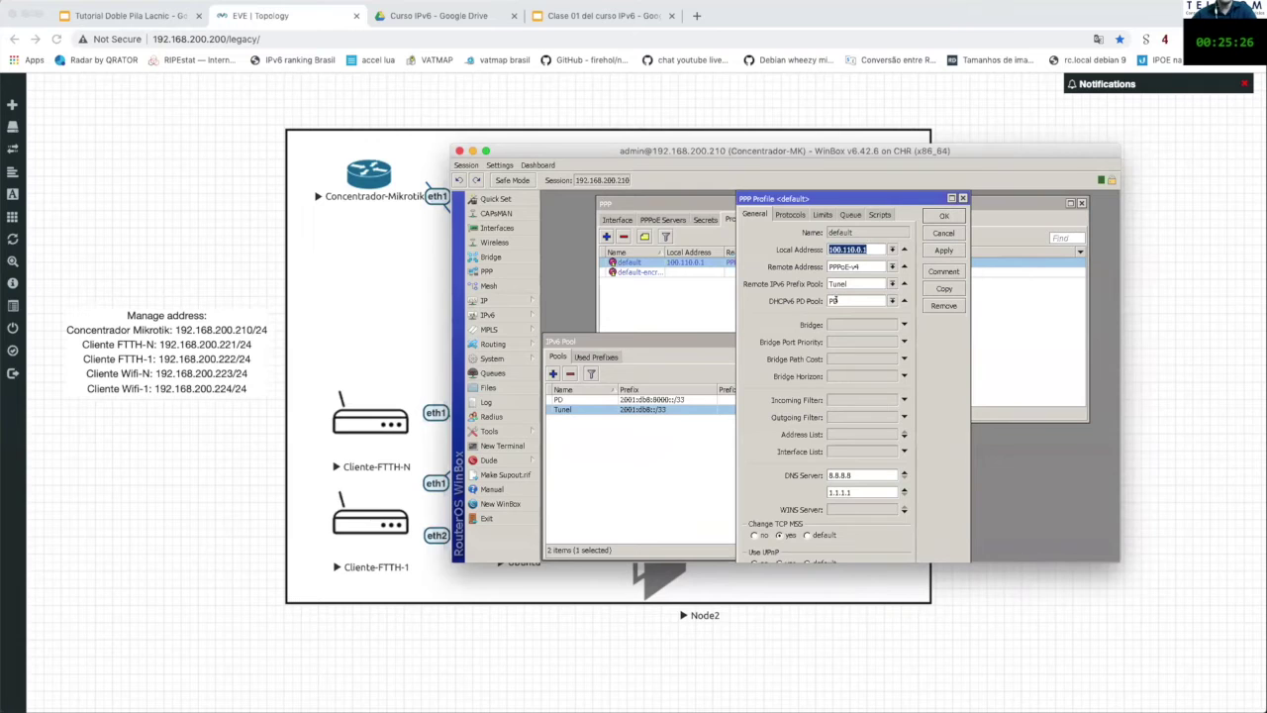
Step: Confirm the DHCPv6 PD Pool is PD and view the default profile's Protocols options
{"action": "left_click", "coordinate": [846, 300]}
{"action": "left_click", "coordinate": [854, 214]}
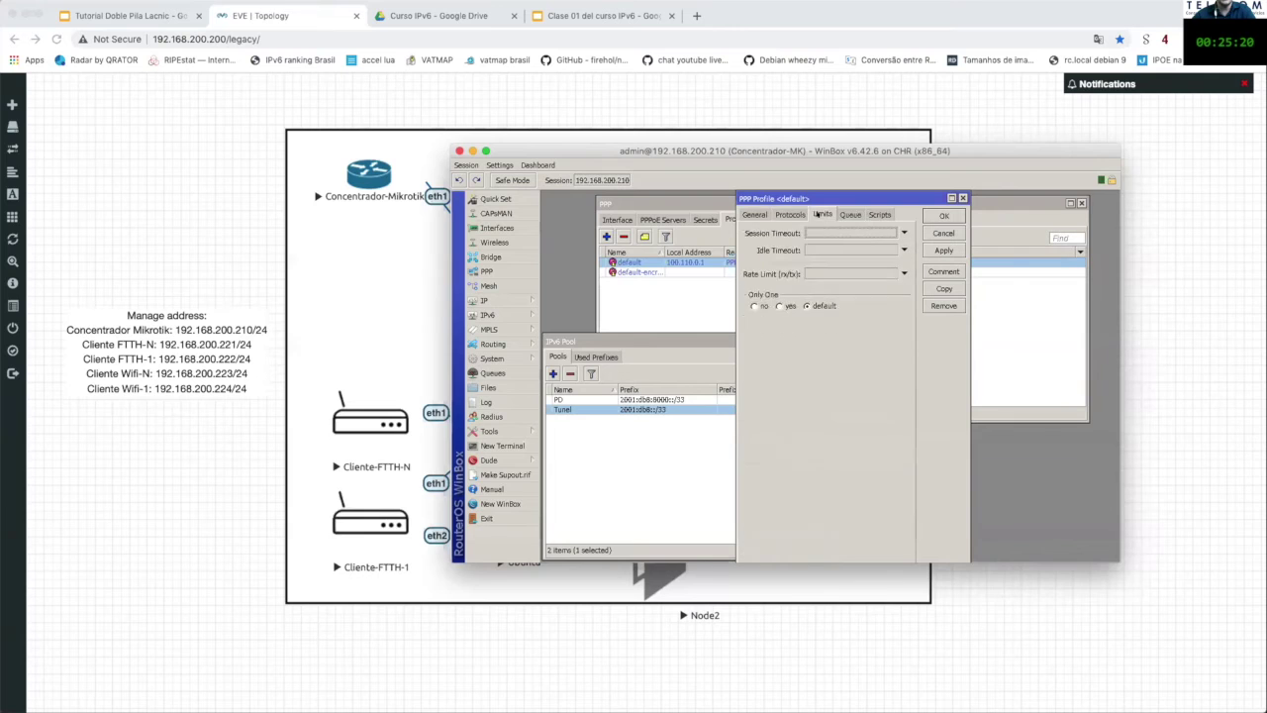
{"action": "left_click", "coordinate": [792, 215]}
{"action": "left_click", "coordinate": [757, 214]}
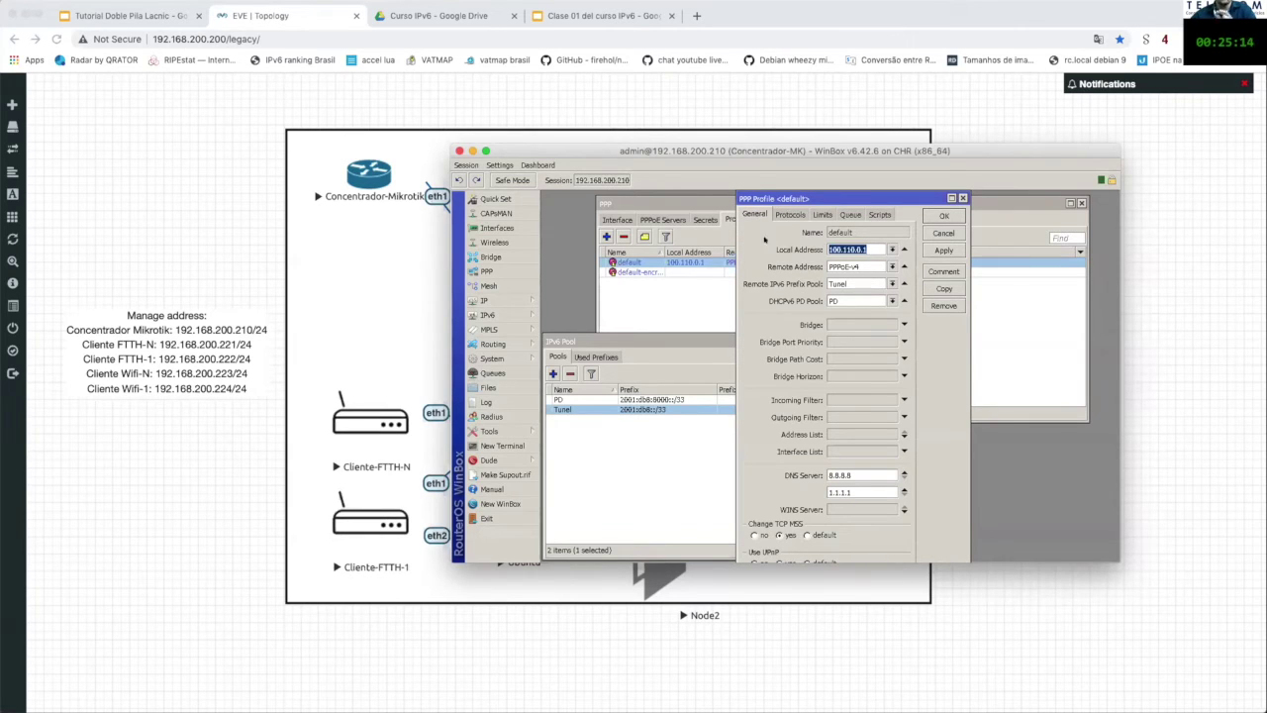
{"action": "left_click", "coordinate": [787, 215]}
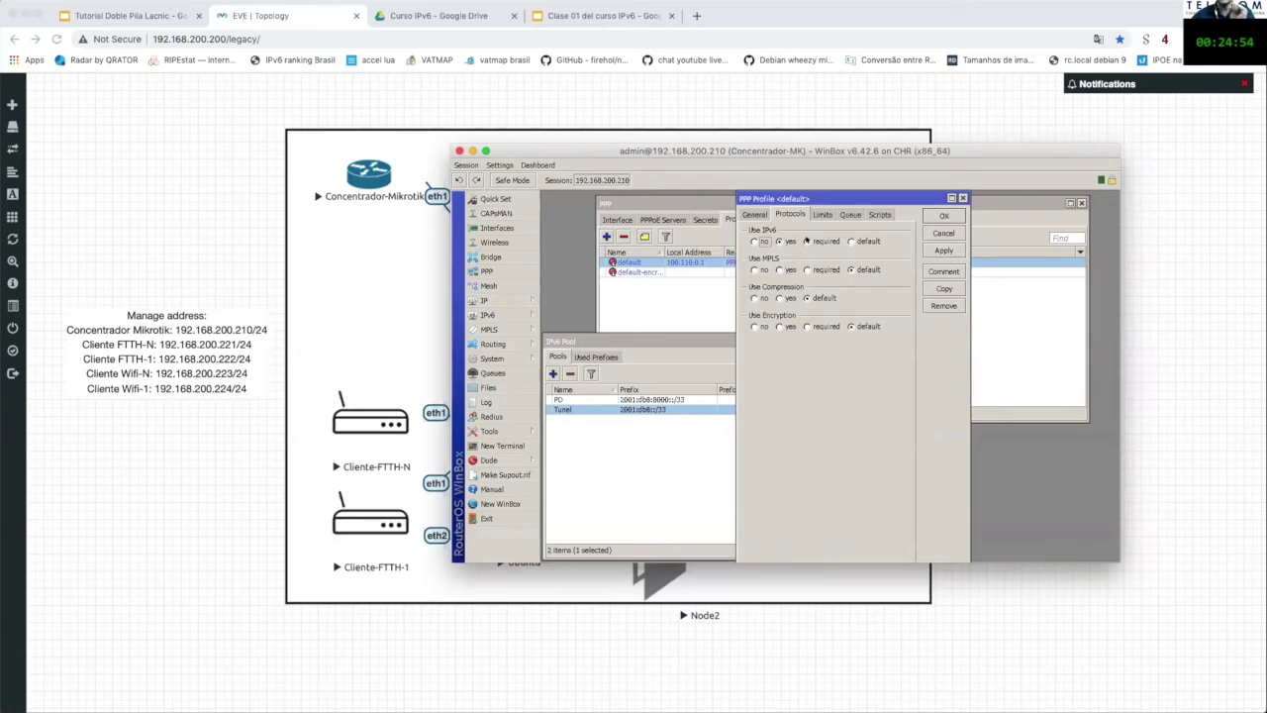
Step: Set Use IPv6 to yes on the default profile, save it, and close the IPv6 Pool list
{"action": "left_click", "coordinate": [806, 240]}
{"action": "left_click", "coordinate": [784, 242]}
{"action": "left_click", "coordinate": [953, 214]}
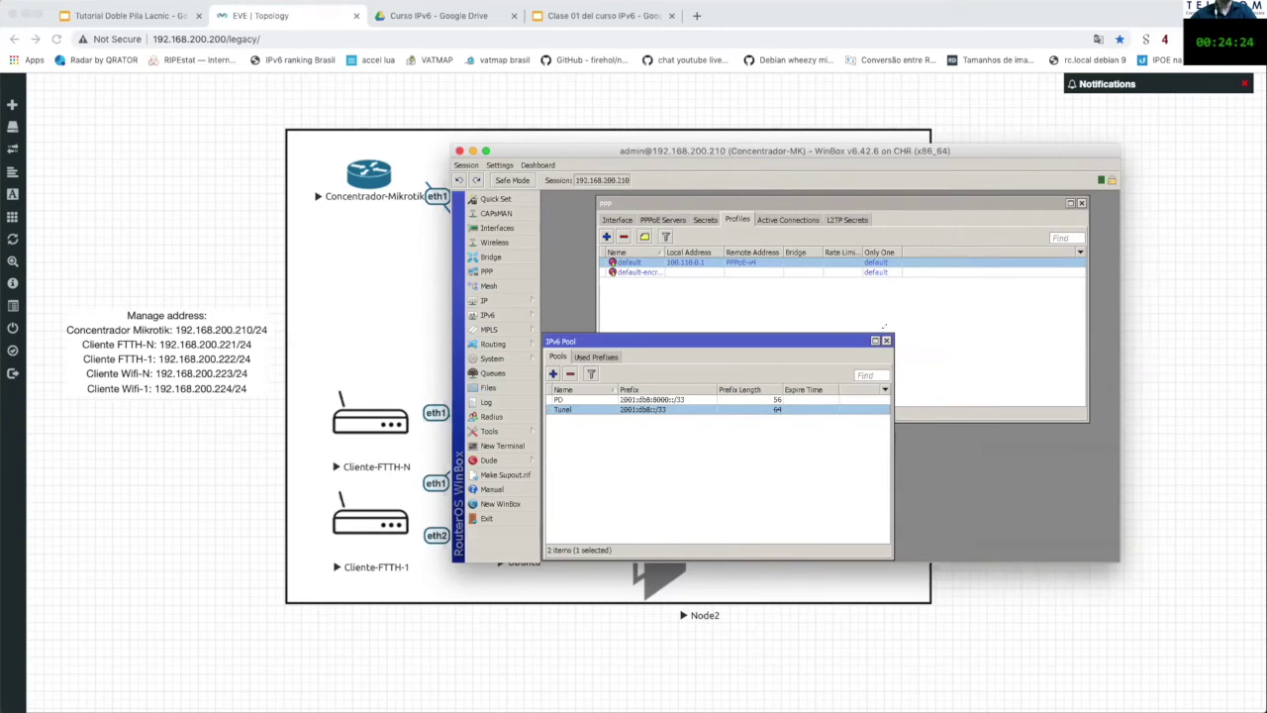
{"action": "left_click", "coordinate": [886, 340]}
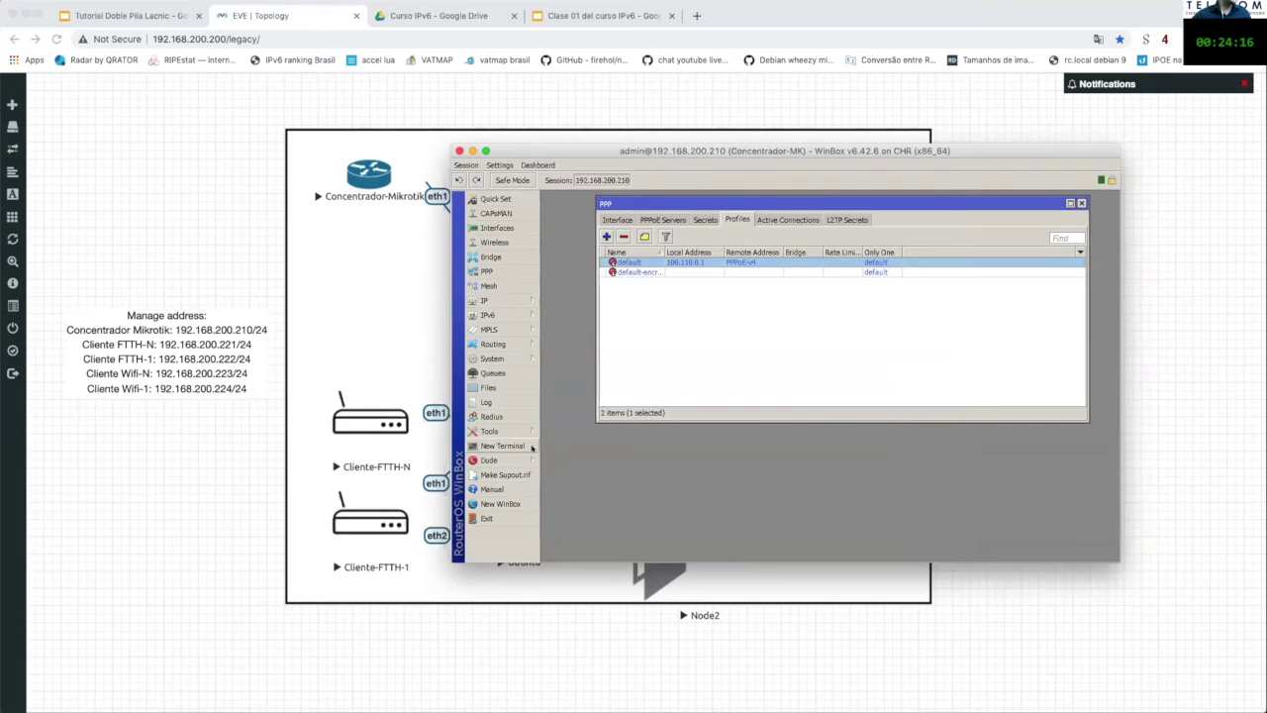
Step: Move WinBox aside to reveal the topology and launch a new WinBox instance
{"action": "left_click_drag", "start_coordinate": [574, 145], "coordinate": [711, 72]}
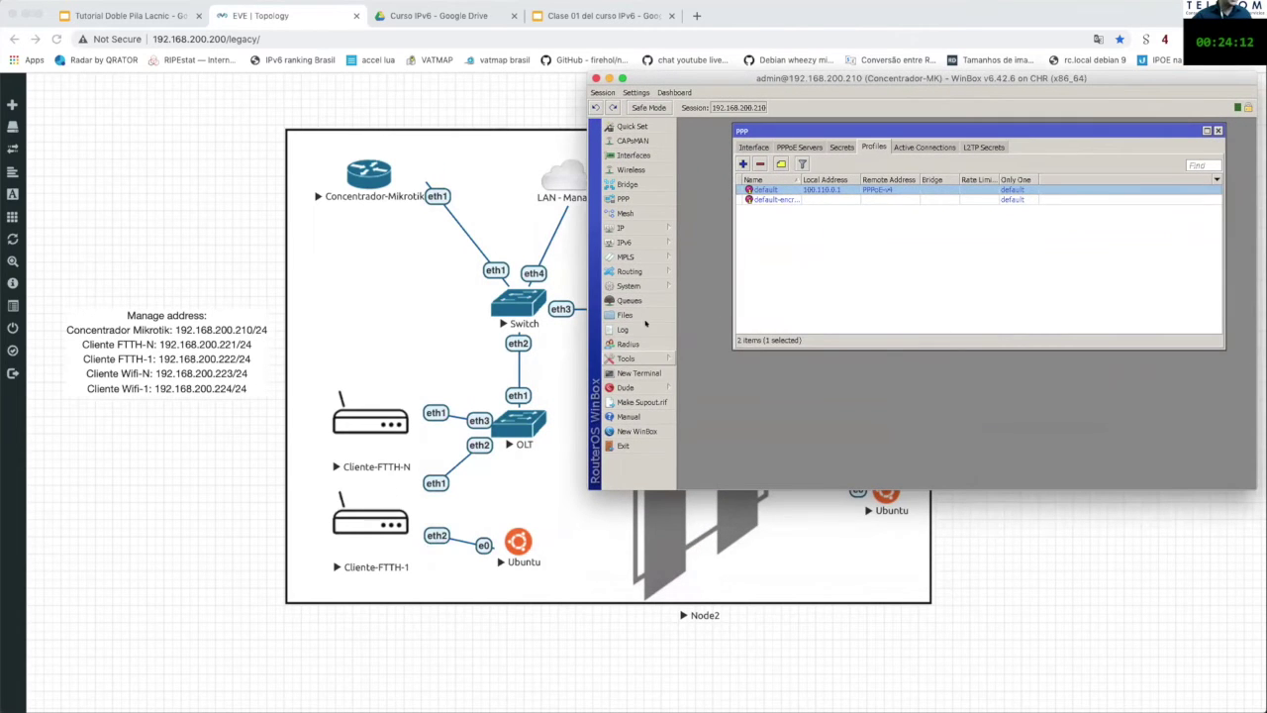
{"action": "left_click_drag", "start_coordinate": [699, 71], "coordinate": [692, 77]}
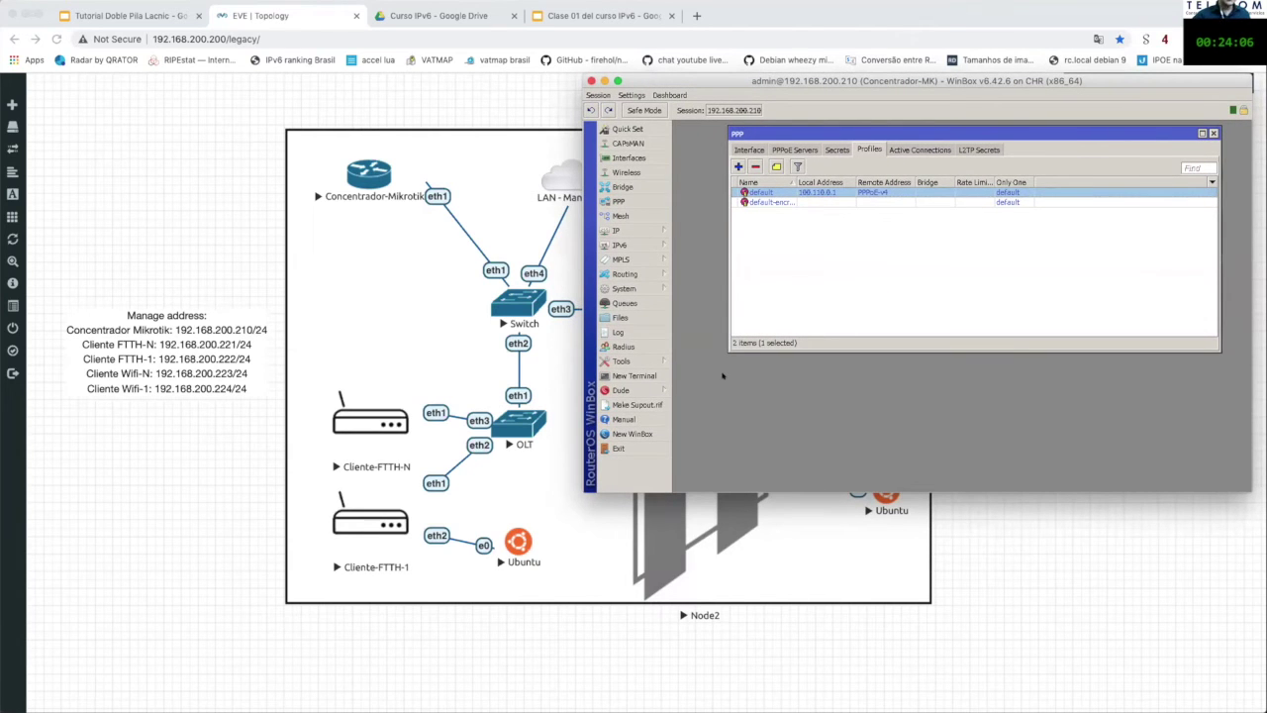
{"action": "key", "text": "super+space"}
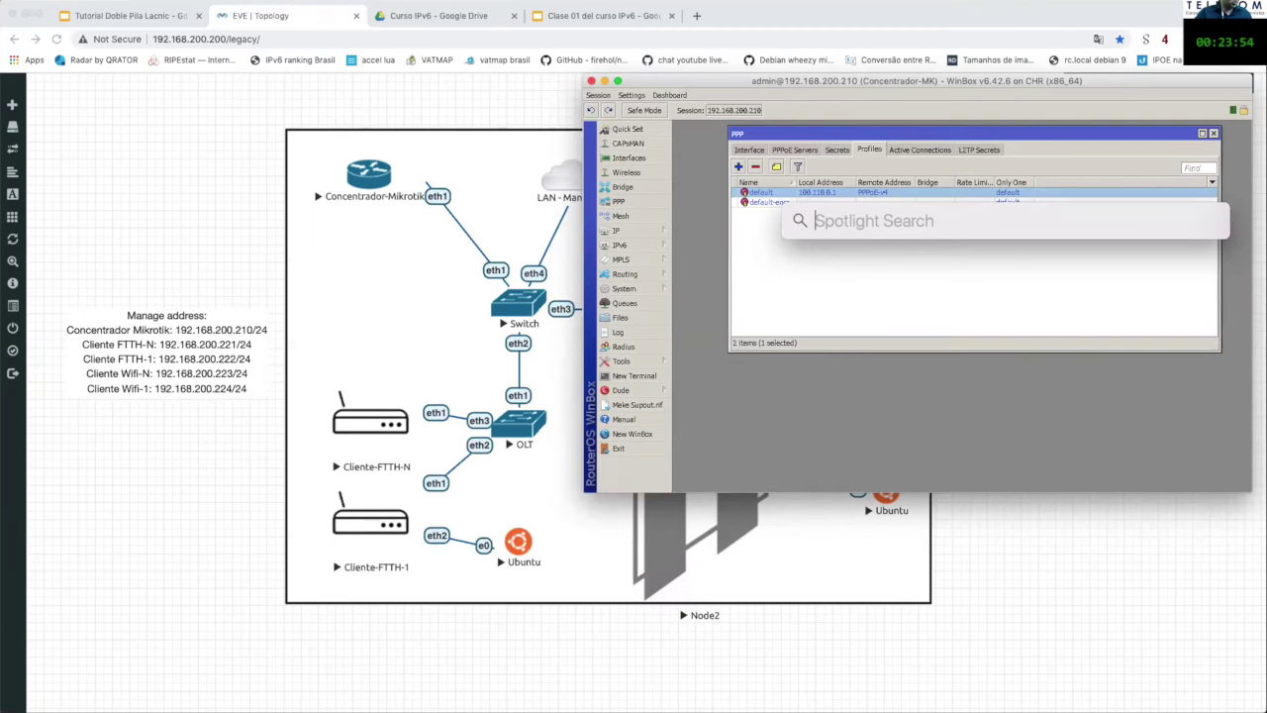
{"action": "key", "text": "Escape"}
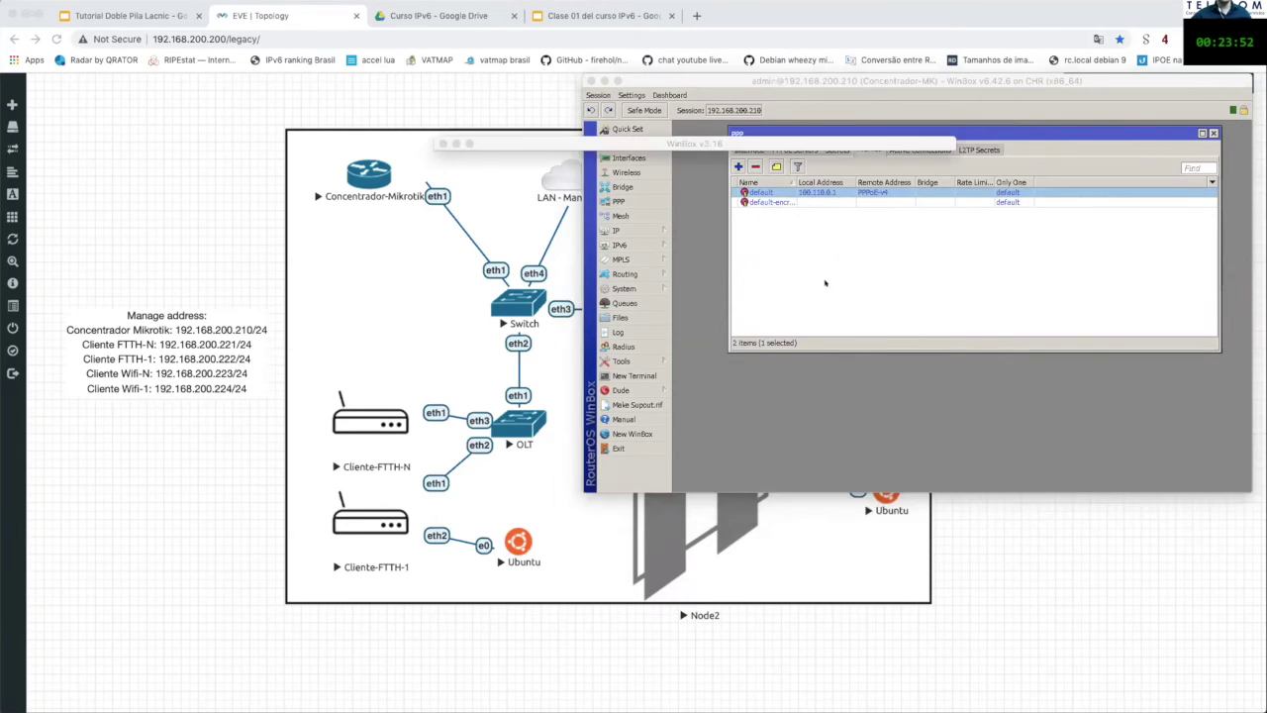
Step: Connect WinBox to the FTTH-1 router at 192.168.200.222
{"action": "left_click", "coordinate": [601, 175]}
{"action": "key", "text": "BackSpace"}
{"action": "key", "text": "BackSpace"}
{"action": "type", "text": "22"}
{"action": "key", "text": "Return"}
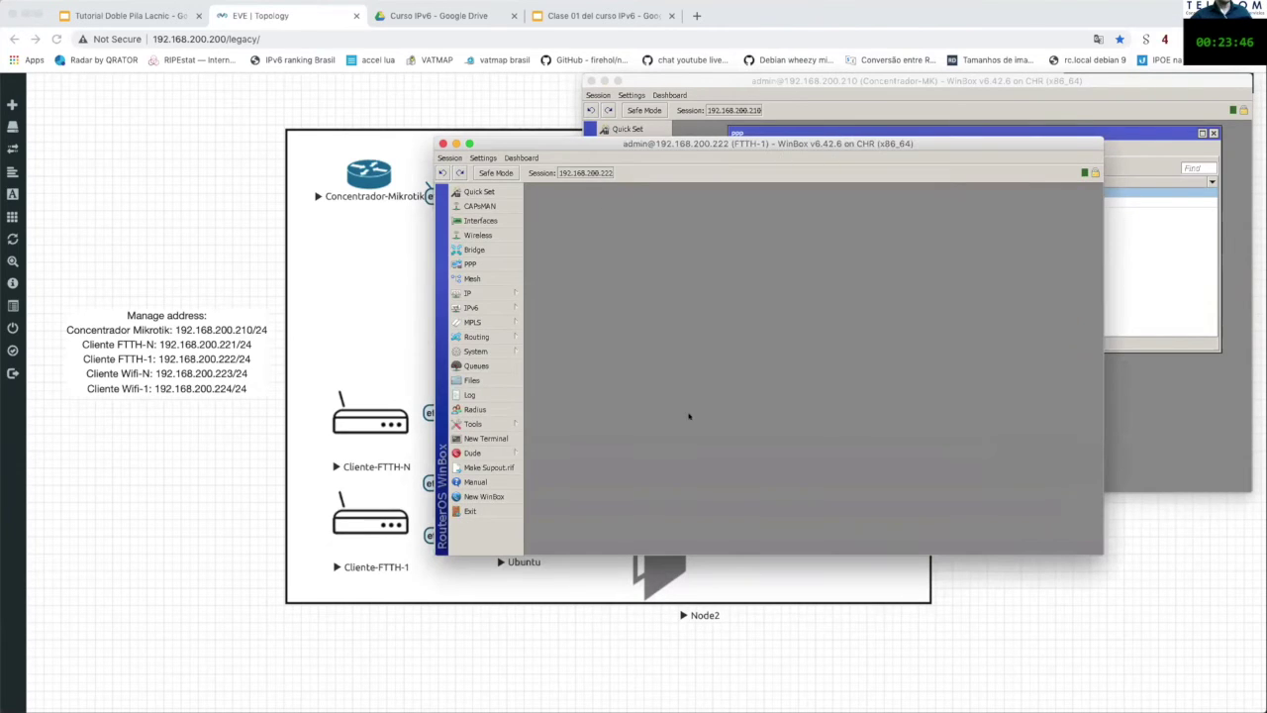
Step: Open the PPP interface list and inspect the pppoe-out1 client settings
{"action": "left_click", "coordinate": [470, 264]}
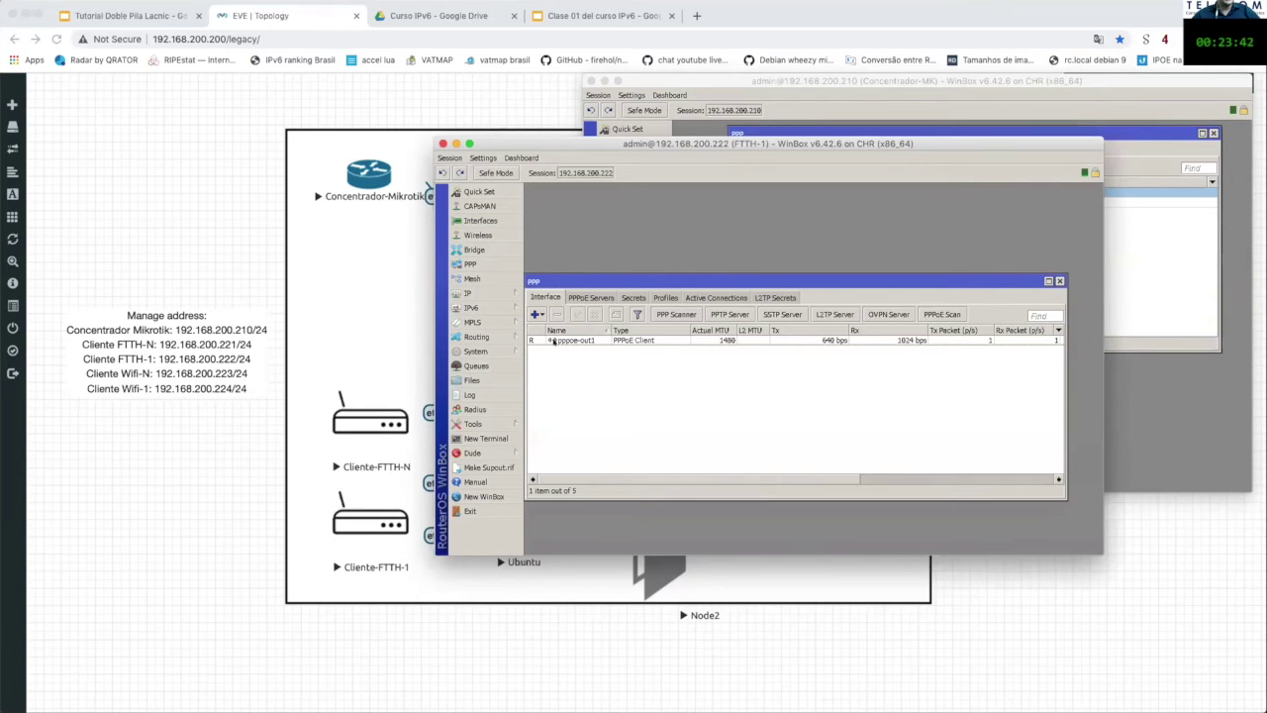
{"action": "double_click", "coordinate": [554, 340]}
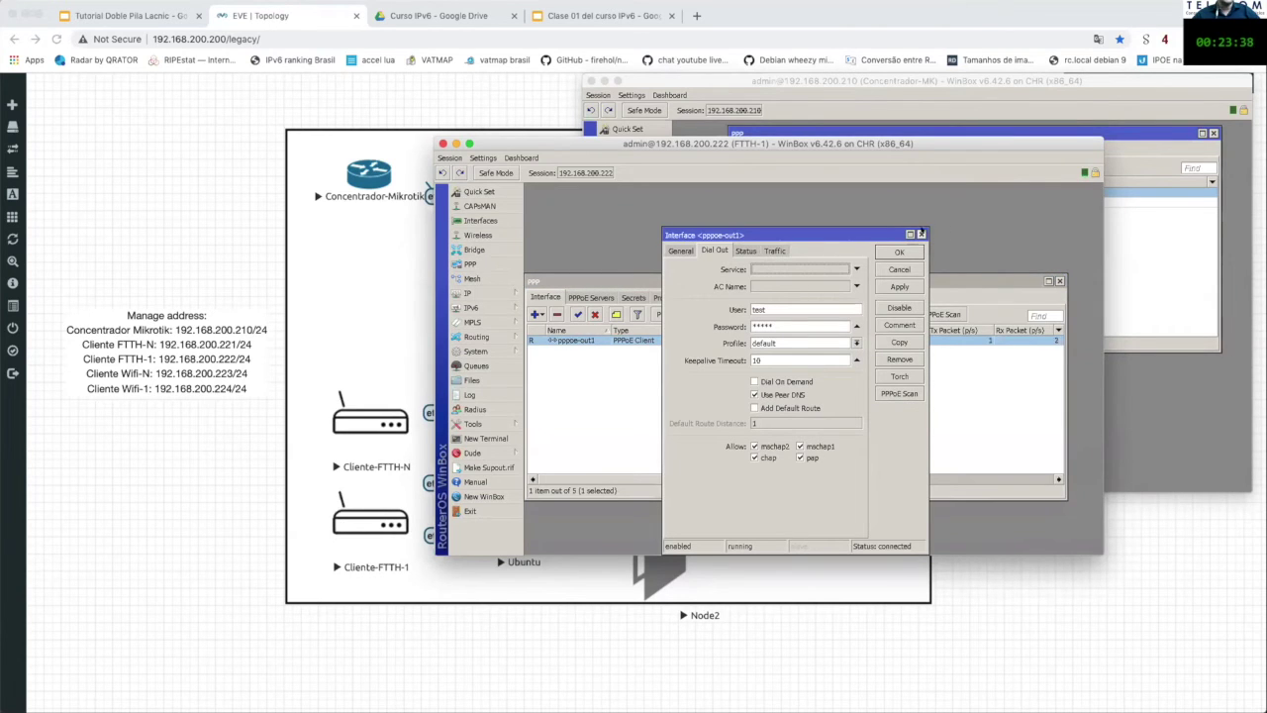
{"action": "left_click", "coordinate": [921, 234]}
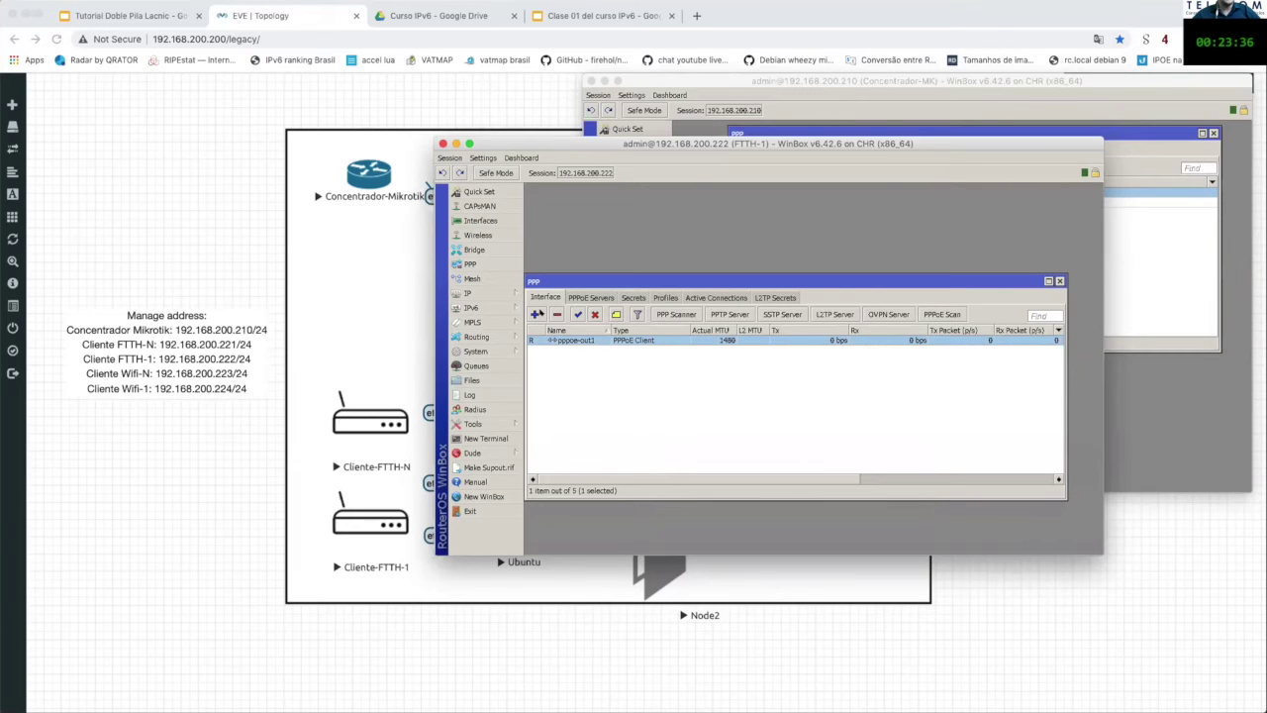
{"action": "left_click", "coordinate": [537, 314]}
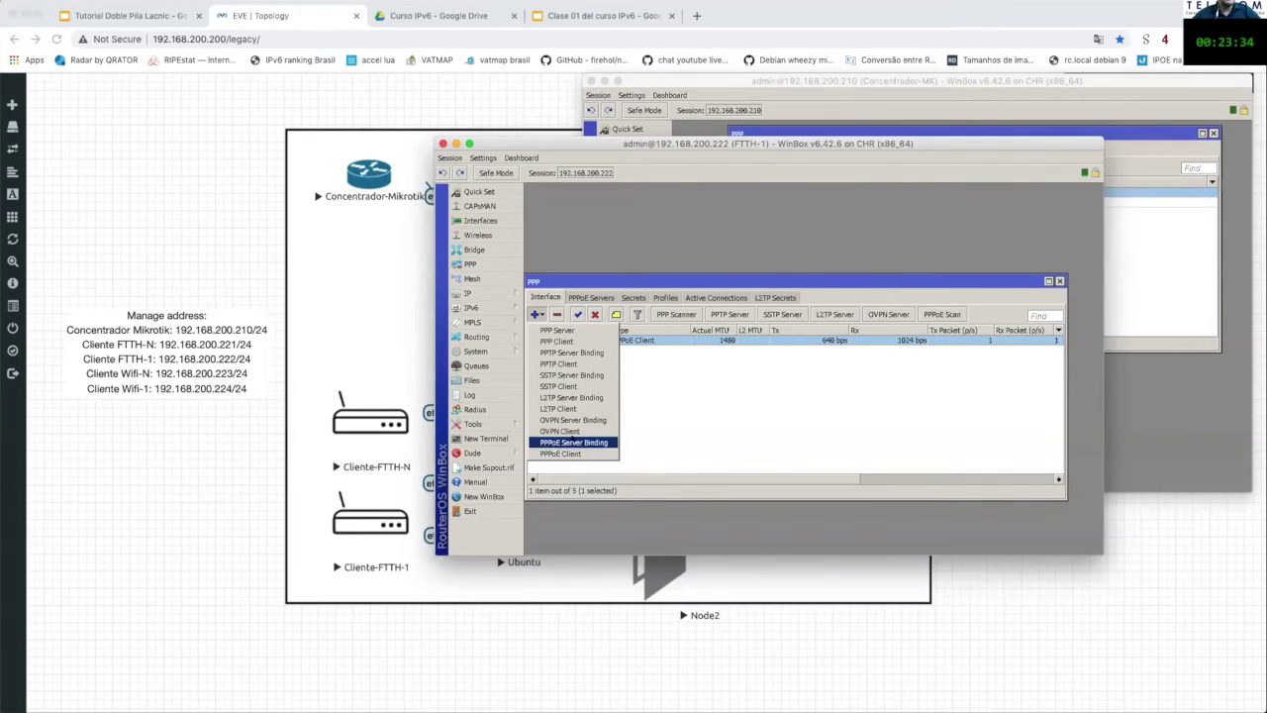
{"action": "left_click", "coordinate": [658, 415]}
Step: Reopen pppoe-out1 and leave Add Default Route unchecked after toggling it
{"action": "double_click", "coordinate": [640, 339]}
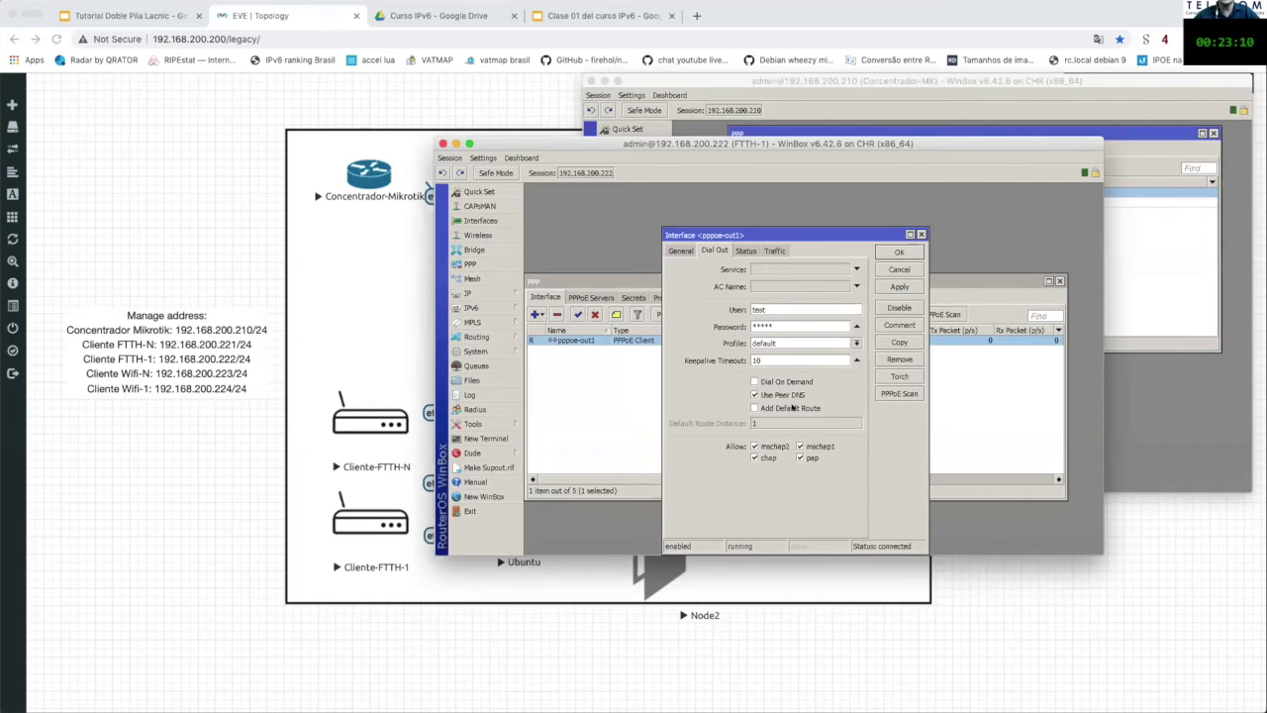
{"action": "left_click", "coordinate": [792, 408]}
{"action": "left_click", "coordinate": [792, 408]}
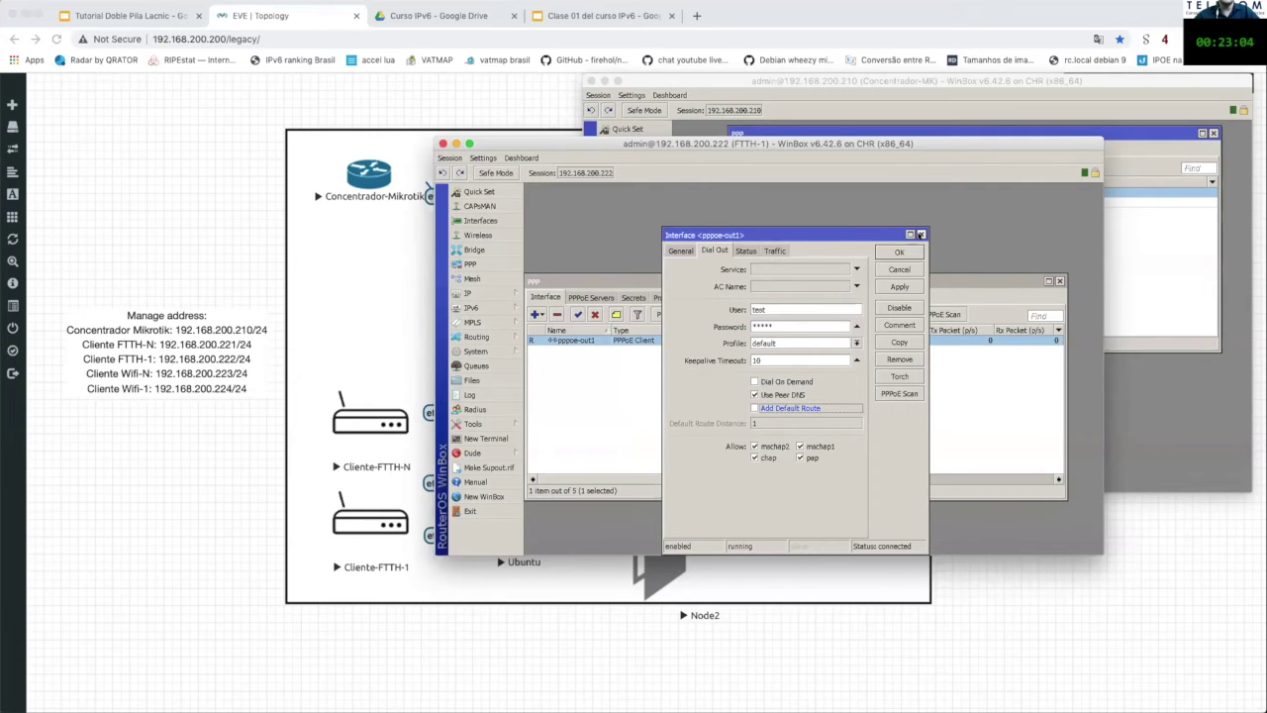
{"action": "left_click", "coordinate": [921, 234]}
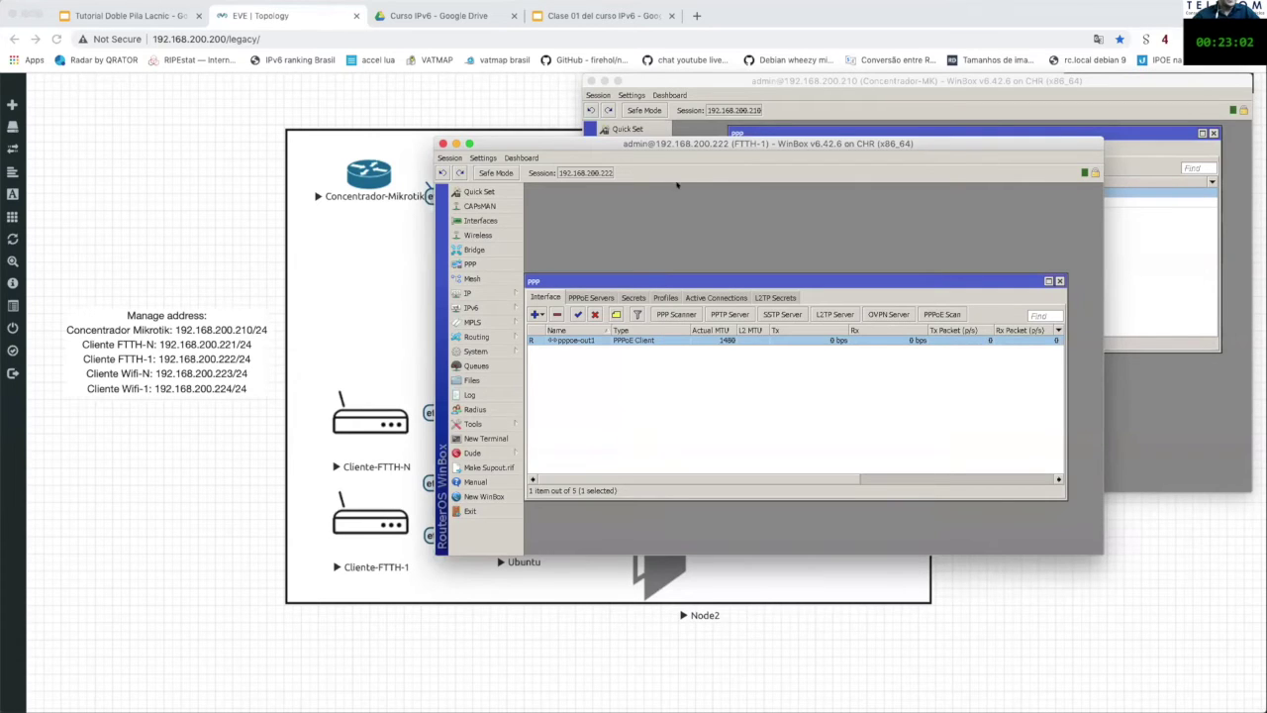
{"action": "left_click", "coordinate": [489, 307]}
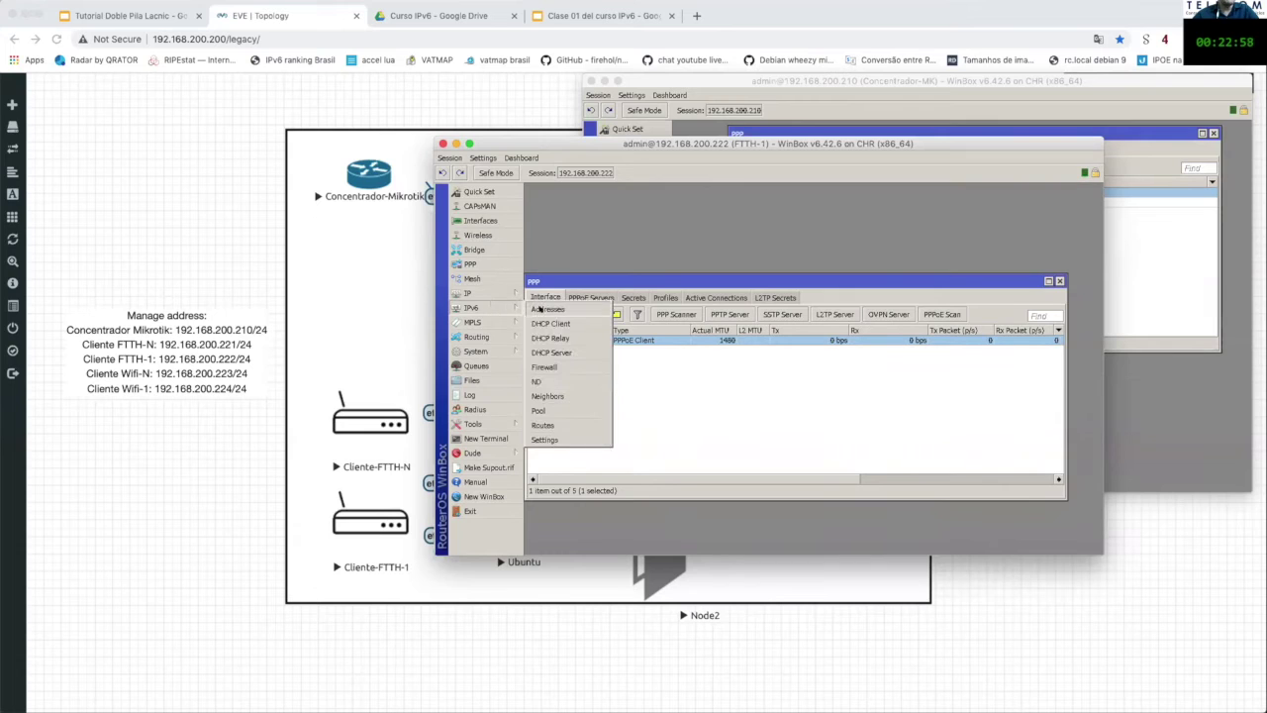
Step: Check FTTH-1's IPv6 addresses and select the pppoe-out1 DHCPv6 client
{"action": "left_click", "coordinate": [541, 309]}
{"action": "left_click", "coordinate": [670, 353]}
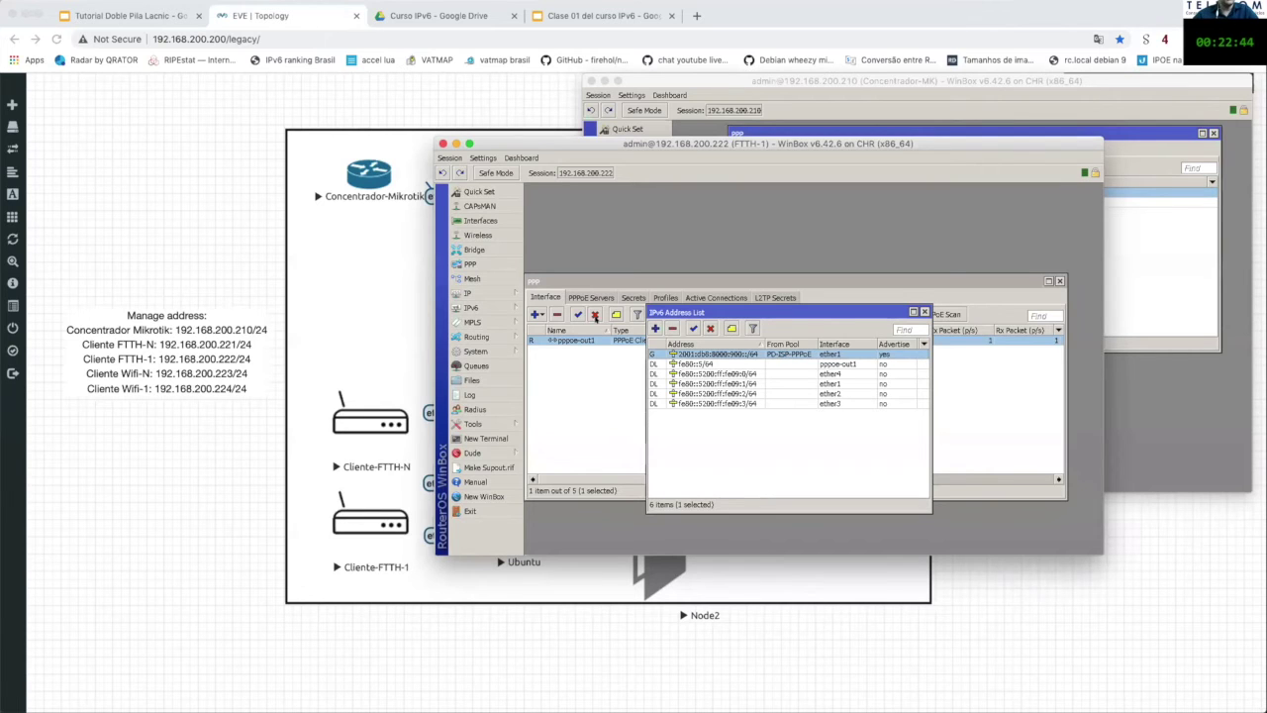
{"action": "left_click", "coordinate": [499, 305]}
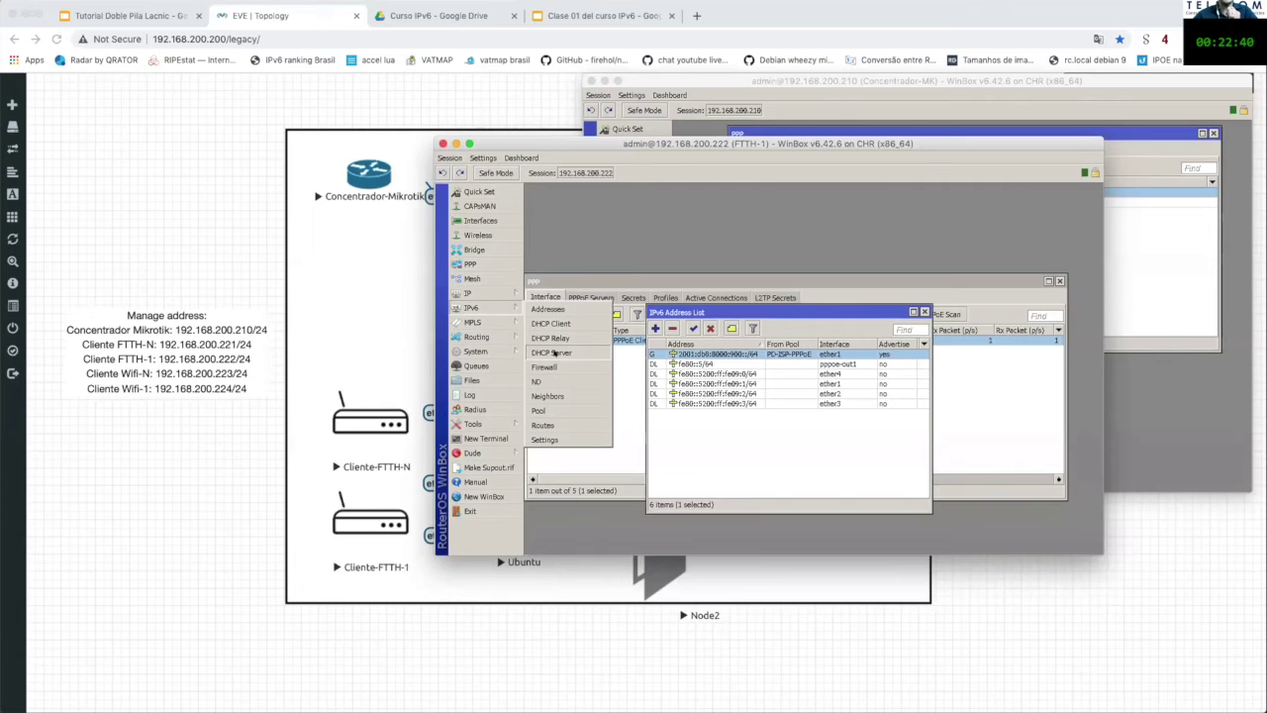
{"action": "left_click", "coordinate": [574, 324]}
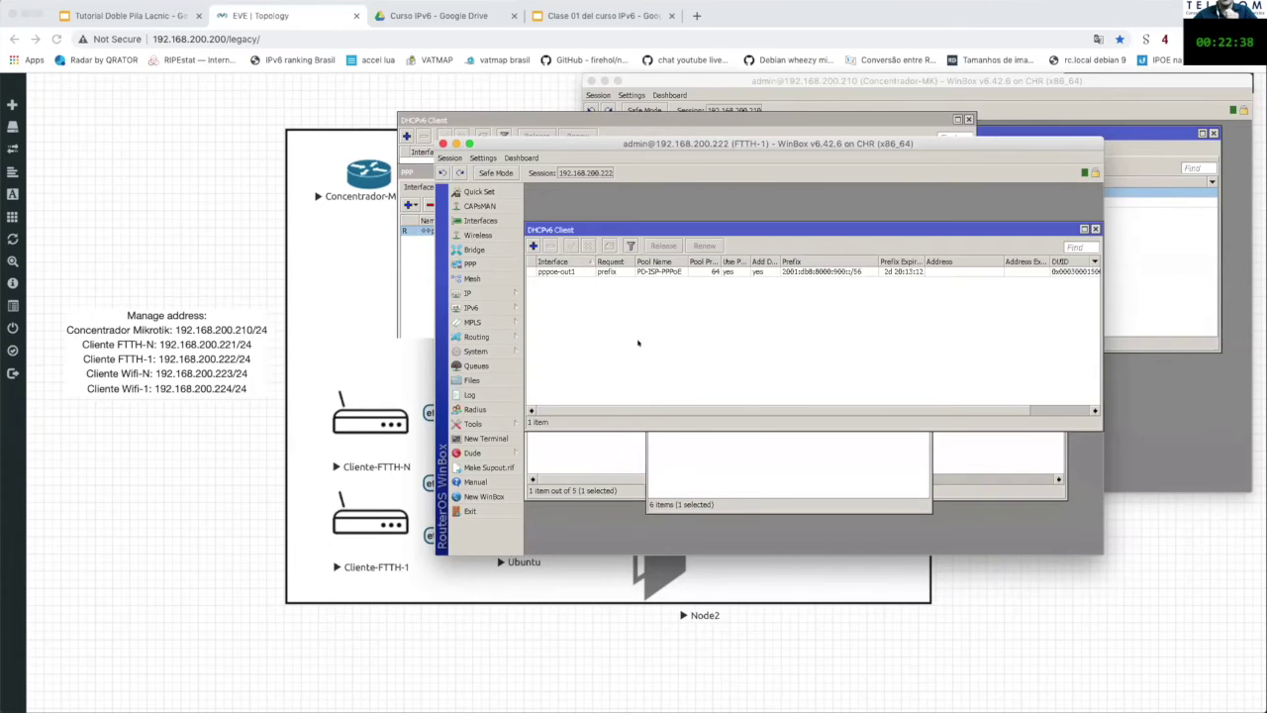
{"action": "left_click_drag", "start_coordinate": [724, 228], "coordinate": [741, 358]}
{"action": "left_click", "coordinate": [592, 402]}
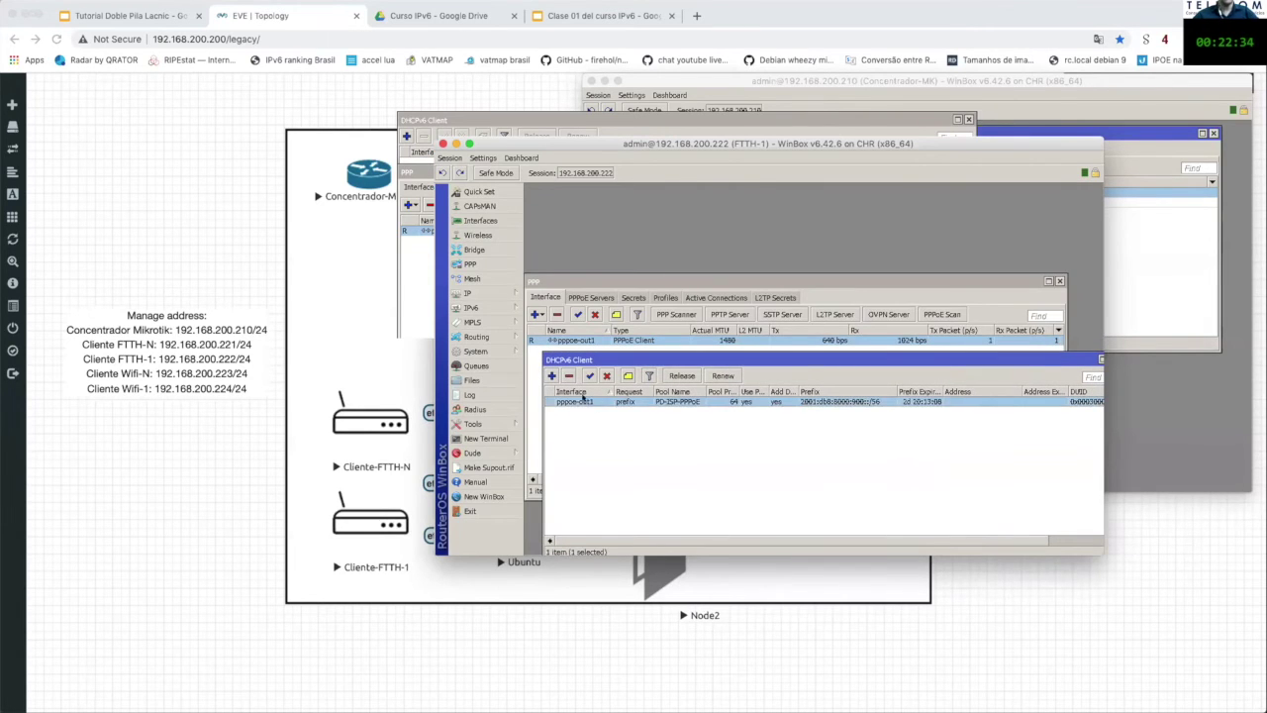
Step: Set the pppoe-out1 DHCPv6 client's Pool Prefix Length to 64 and apply it
{"action": "double_click", "coordinate": [594, 401]}
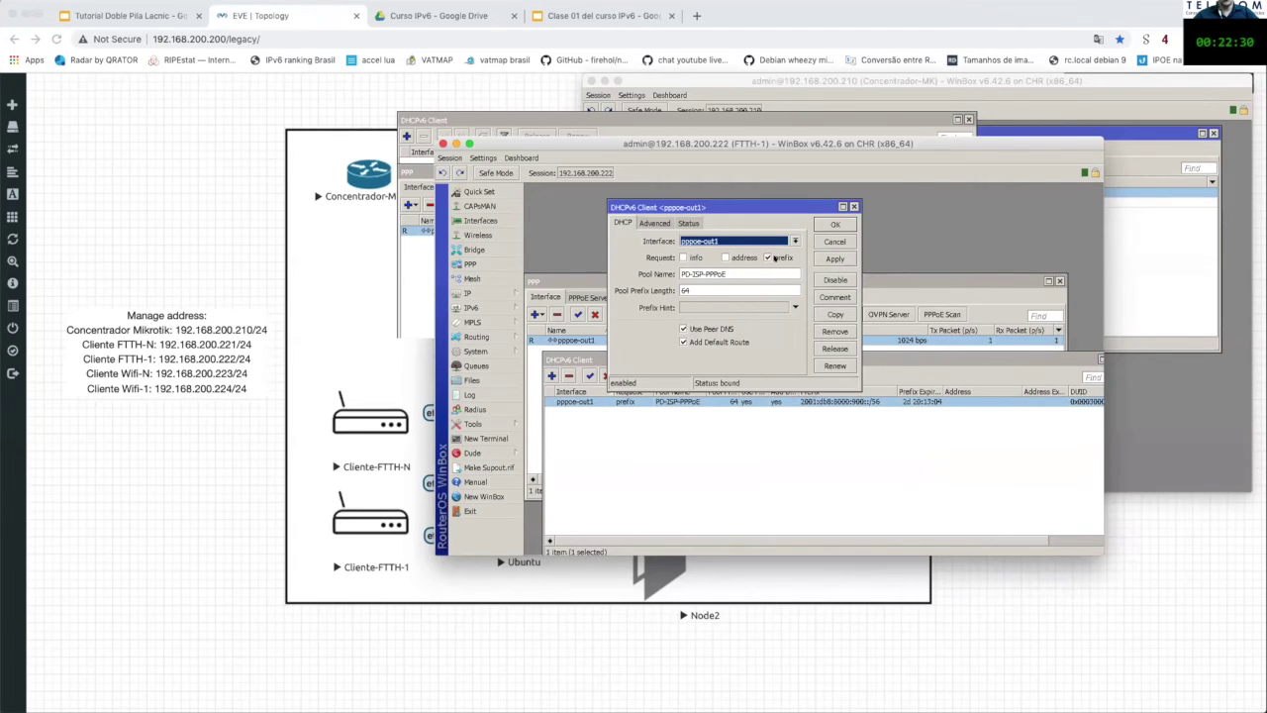
{"action": "double_click", "coordinate": [698, 289]}
{"action": "type", "text": "64"}
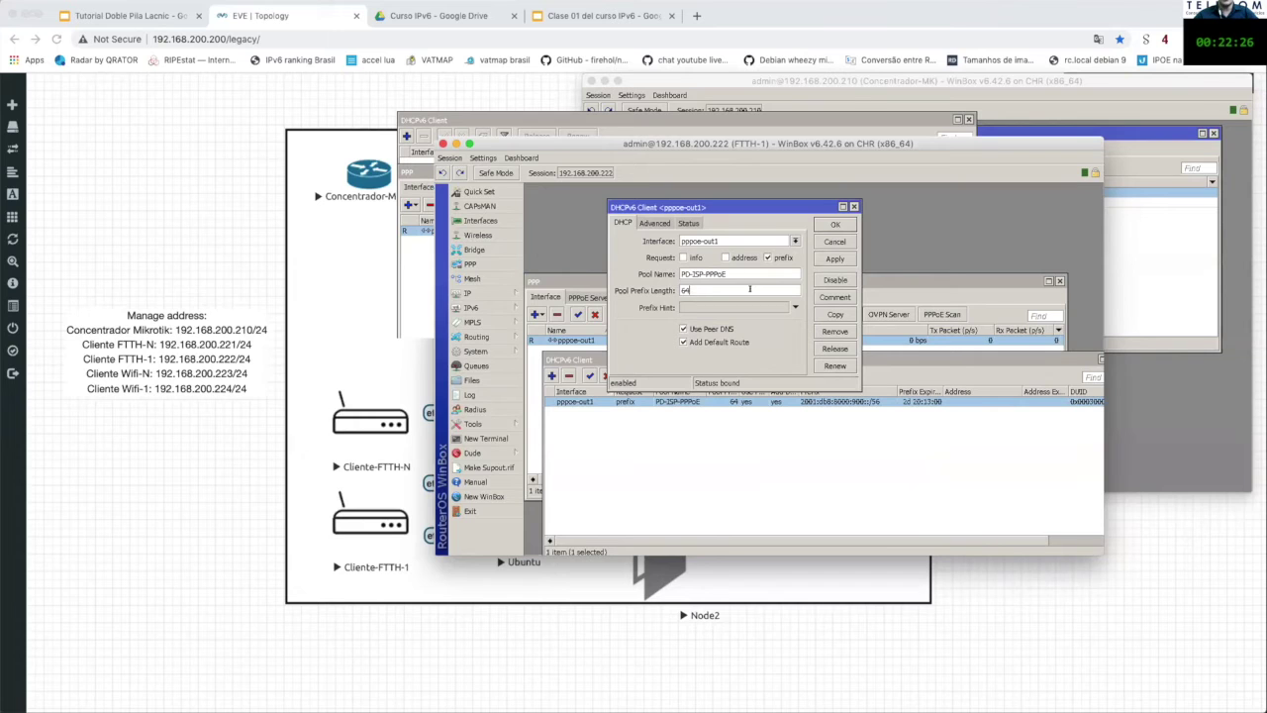
{"action": "left_click", "coordinate": [855, 207]}
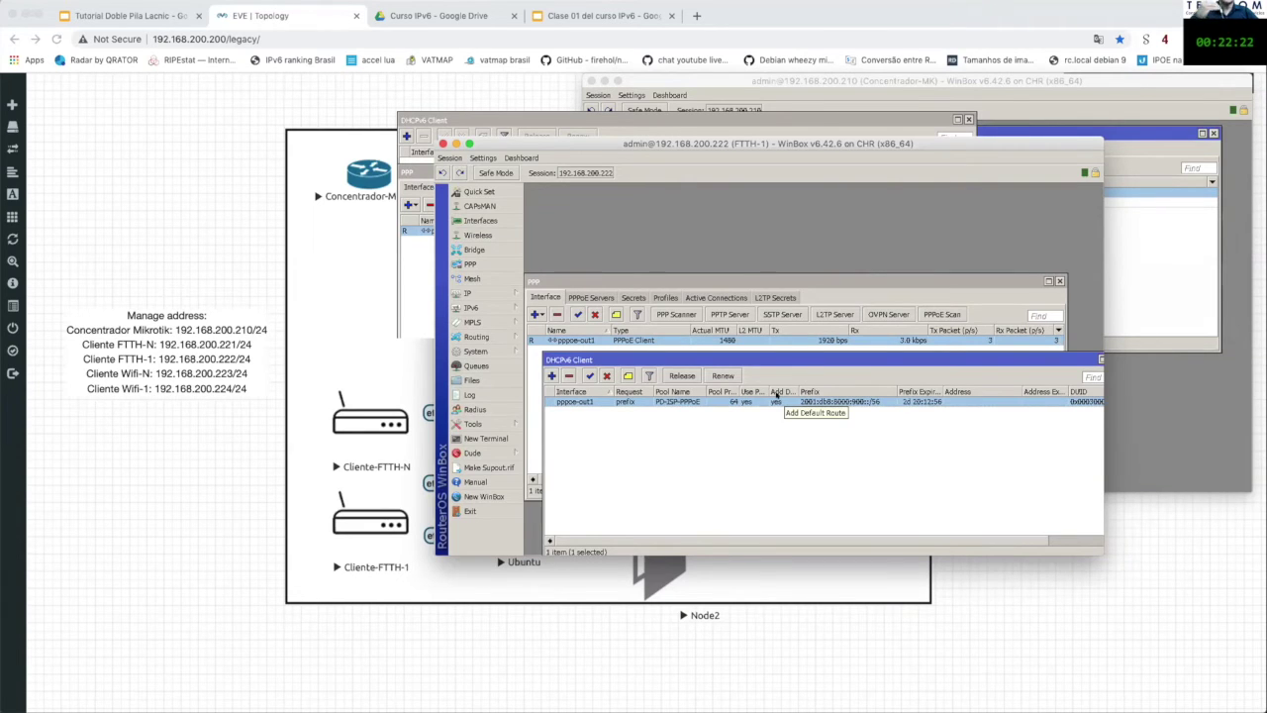
{"action": "left_click", "coordinate": [755, 416]}
{"action": "left_click", "coordinate": [761, 402]}
{"action": "left_click_drag", "start_coordinate": [753, 360], "coordinate": [750, 361]}
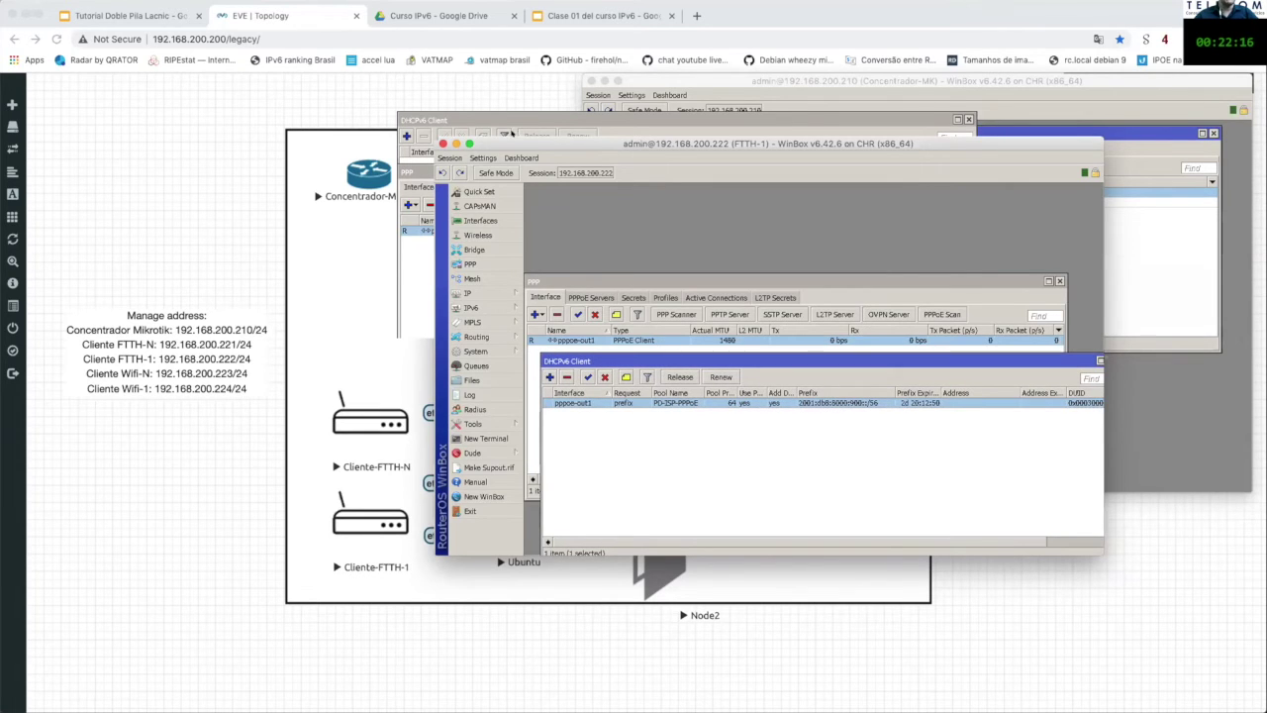
{"action": "left_click_drag", "start_coordinate": [525, 144], "coordinate": [512, 117]}
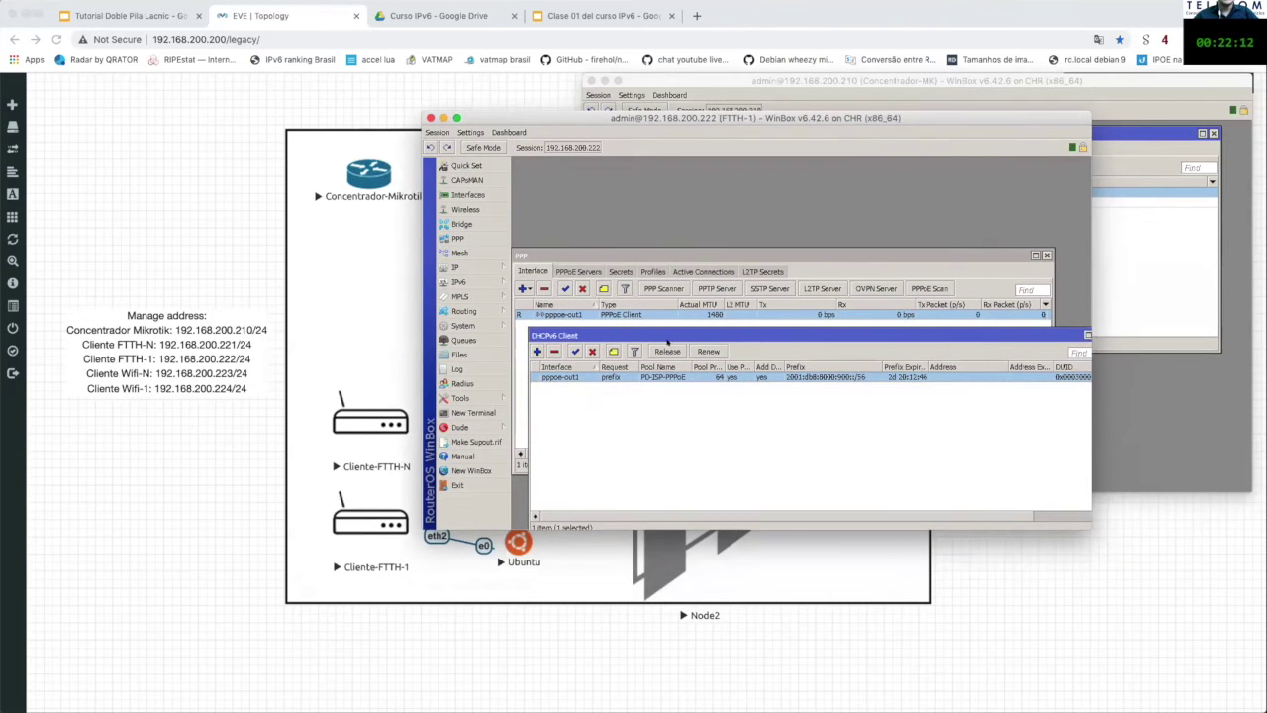
Step: Show FTTH-1's /64 address from pool PD-ISP-PPPoE on ether1 beside the selected pppoe-out1 client
{"action": "left_click_drag", "start_coordinate": [671, 332], "coordinate": [677, 167]}
{"action": "left_click", "coordinate": [681, 258]}
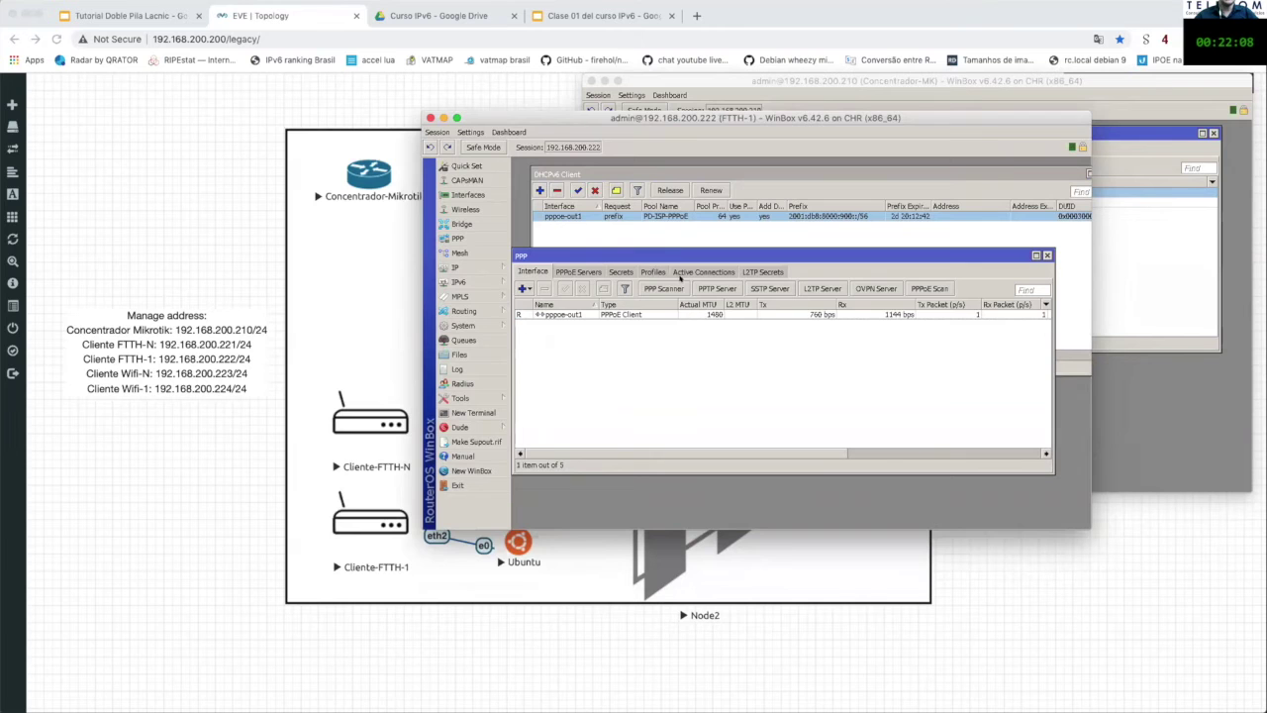
{"action": "left_click_drag", "start_coordinate": [683, 256], "coordinate": [690, 269]}
{"action": "left_click", "coordinate": [458, 282]}
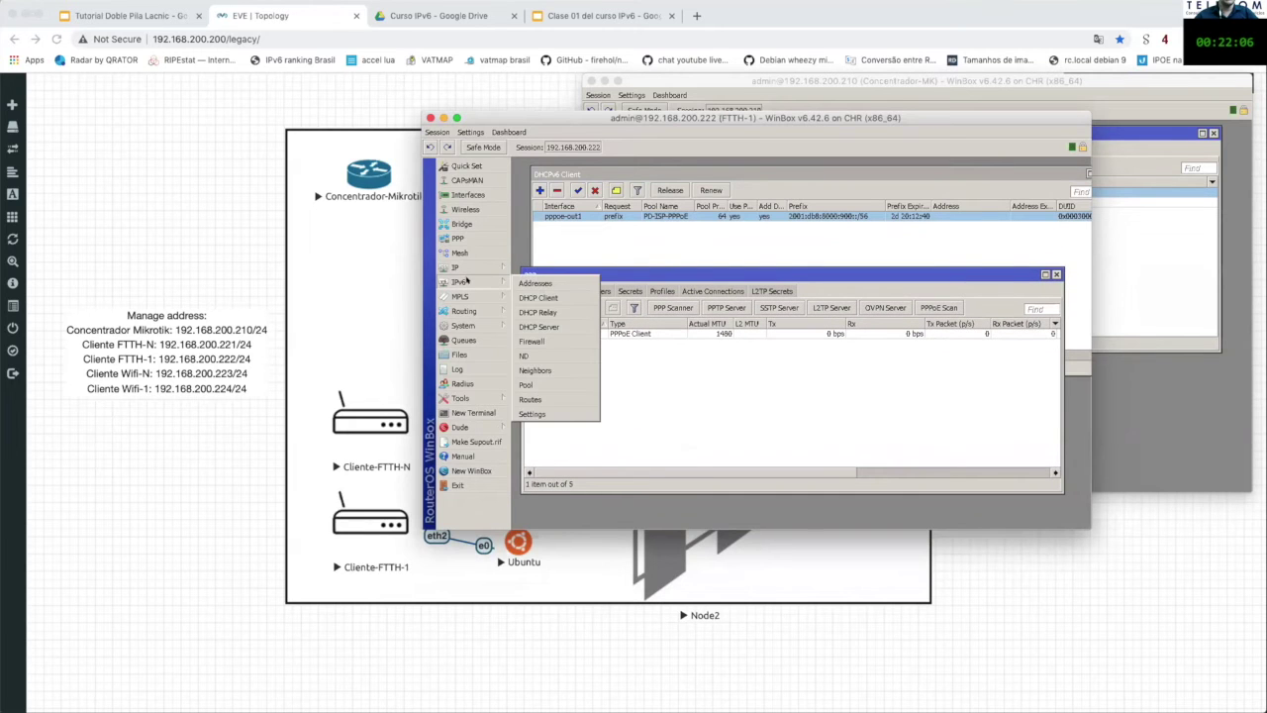
{"action": "left_click", "coordinate": [540, 284]}
{"action": "left_click_drag", "start_coordinate": [784, 281], "coordinate": [913, 226]}
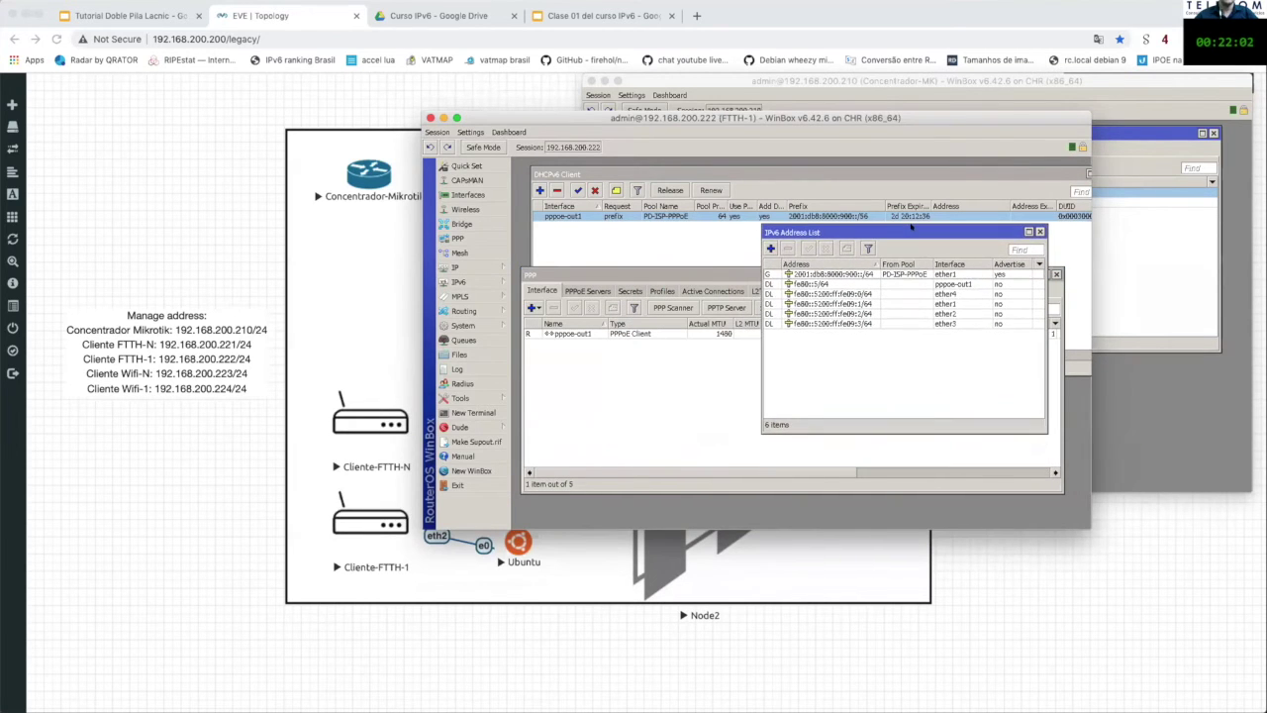
{"action": "left_click_drag", "start_coordinate": [660, 272], "coordinate": [668, 301]}
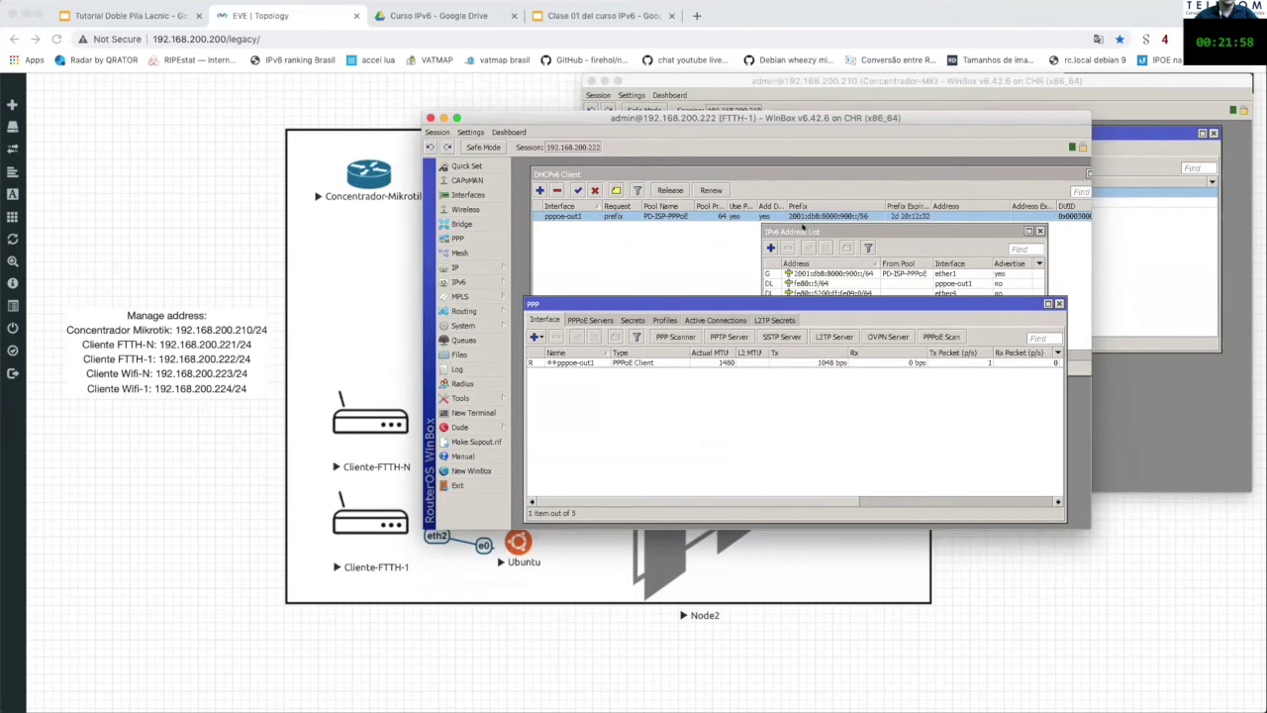
{"action": "left_click", "coordinate": [796, 230]}
{"action": "left_click", "coordinate": [680, 303]}
{"action": "left_click", "coordinate": [574, 364]}
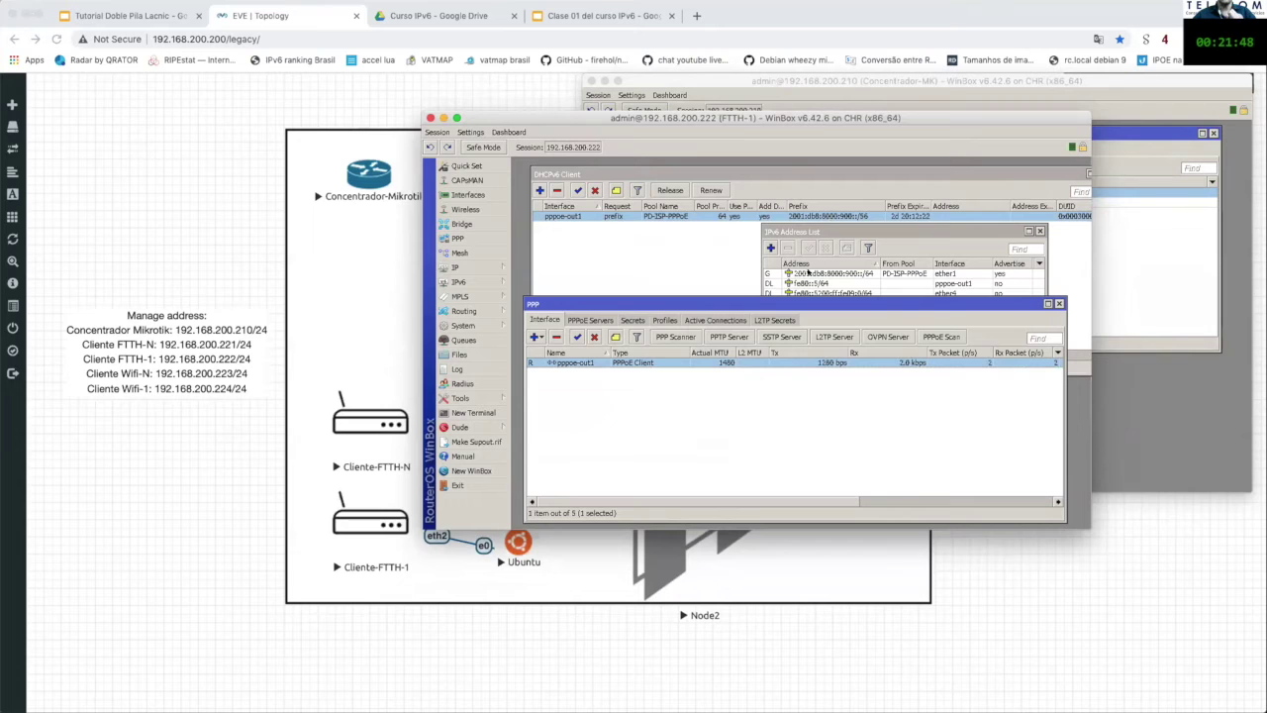
Step: Check the DNS dynamic servers 2001:4860:4860::8888, 8.8.8.8 and 1.1.1.1 received over PPPoE
{"action": "left_click", "coordinate": [458, 268]}
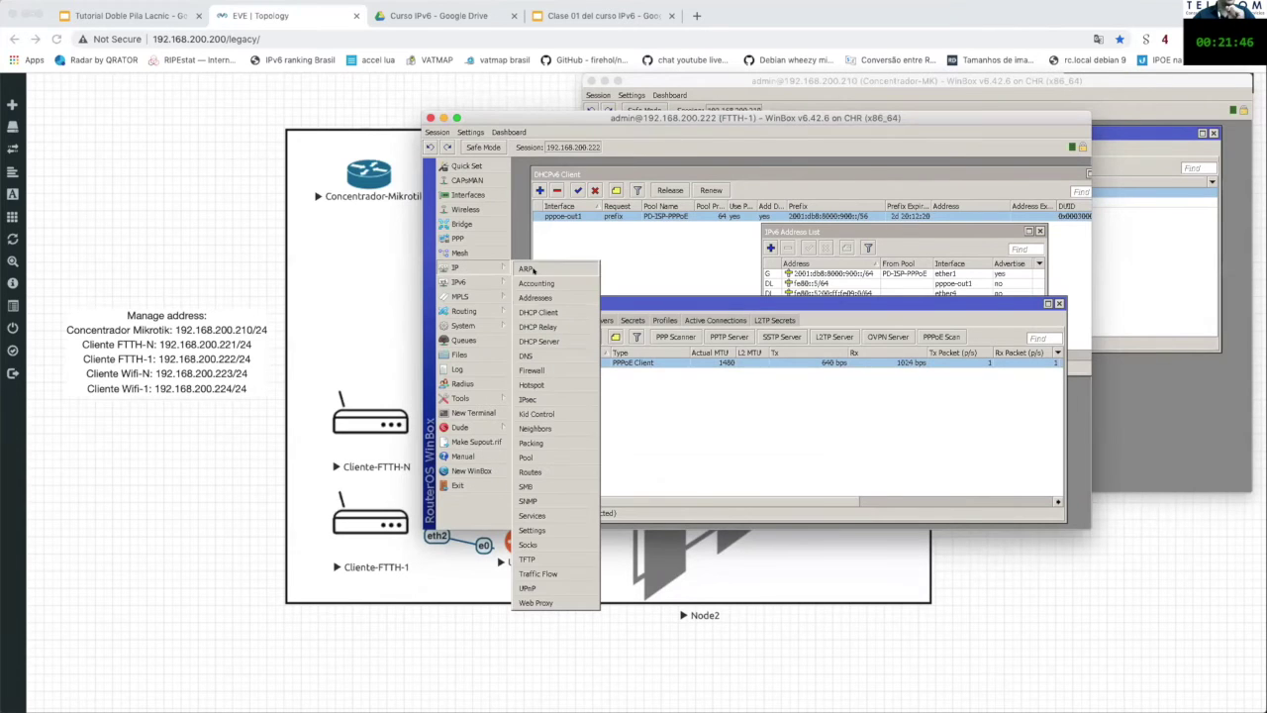
{"action": "left_click", "coordinate": [551, 355]}
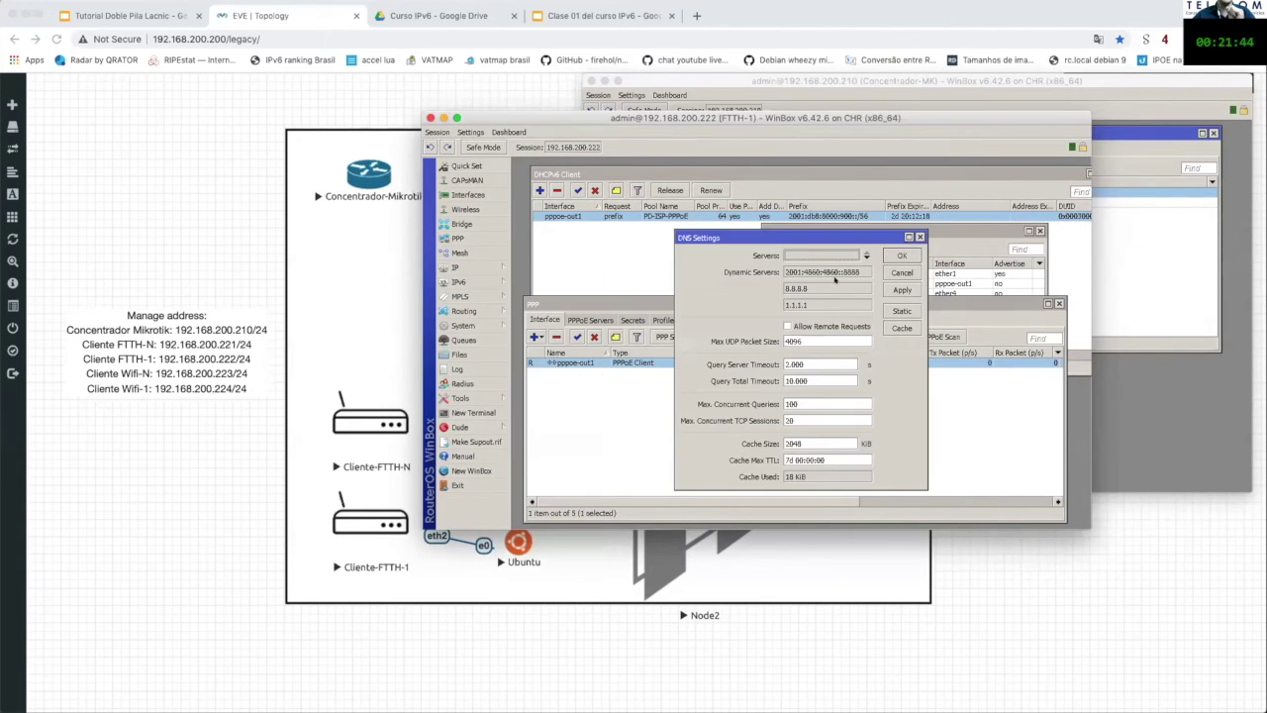
{"action": "left_click_drag", "start_coordinate": [786, 271], "coordinate": [766, 304]}
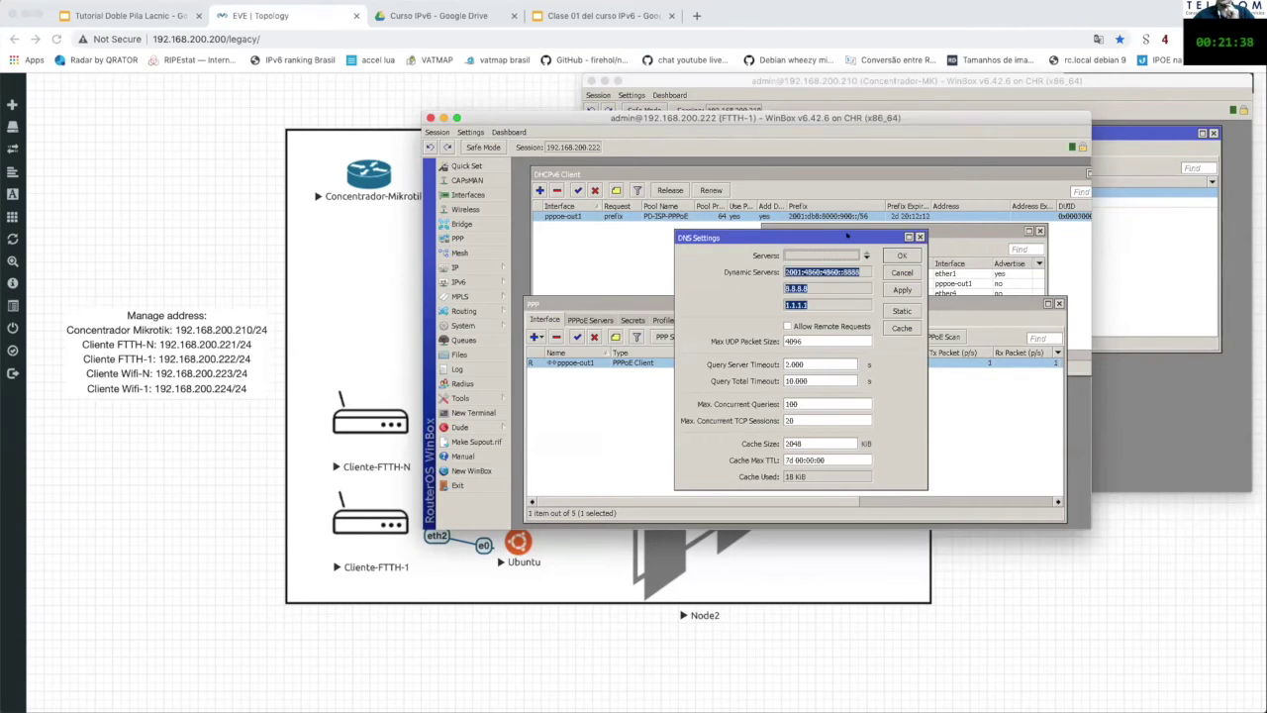
{"action": "left_click_drag", "start_coordinate": [846, 235], "coordinate": [676, 231]}
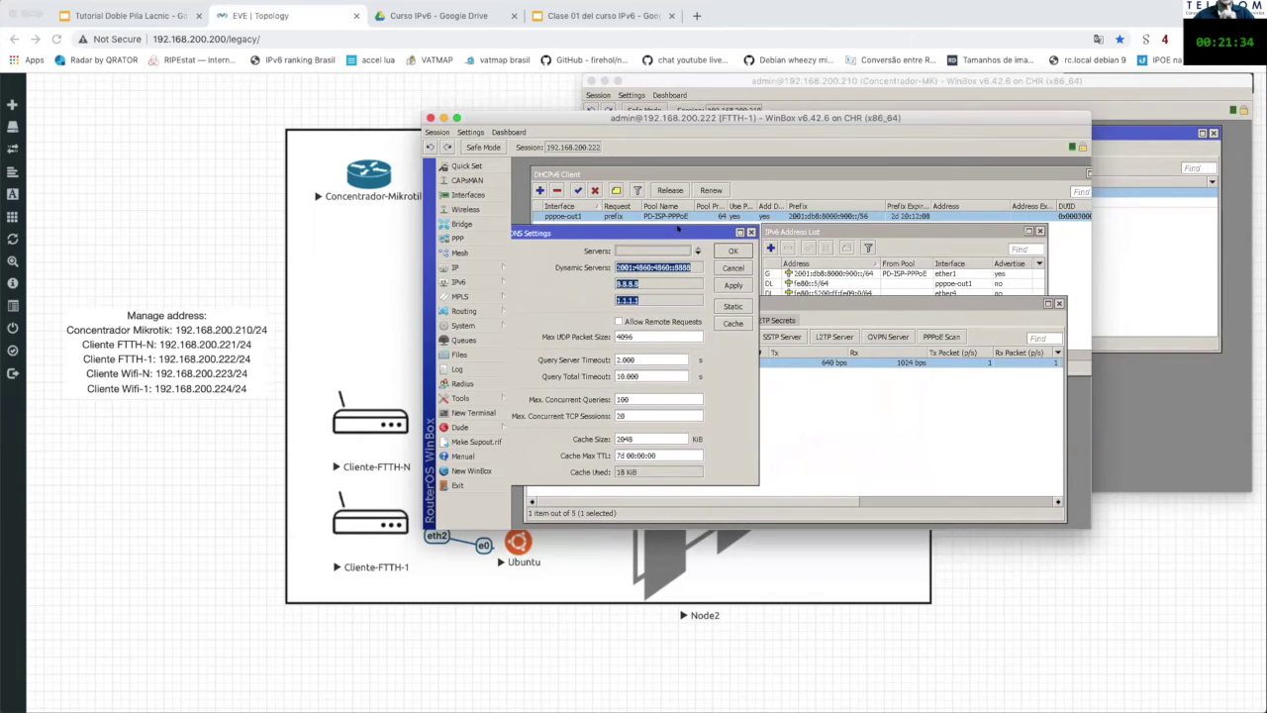
{"action": "left_click", "coordinate": [838, 309]}
{"action": "left_click_drag", "start_coordinate": [693, 303], "coordinate": [693, 320]}
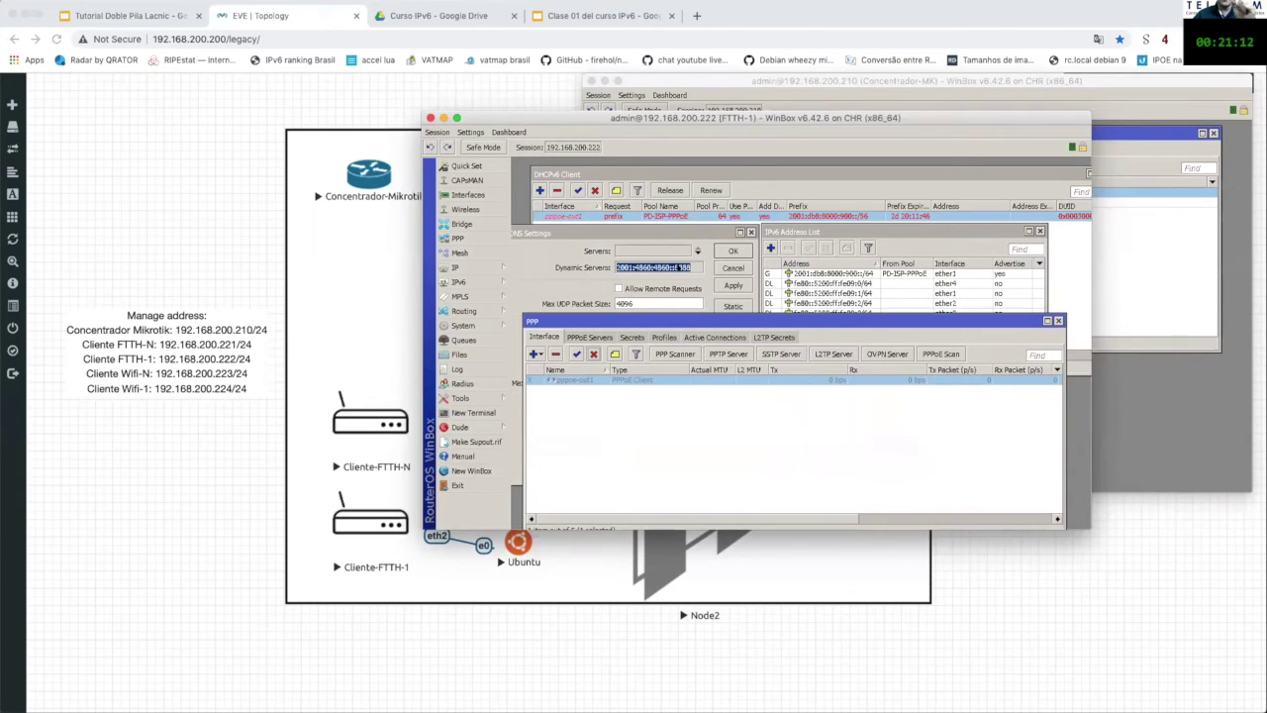
Step: Close DNS Settings and select the delegated global address in the IPv6 address list
{"action": "left_click", "coordinate": [742, 178]}
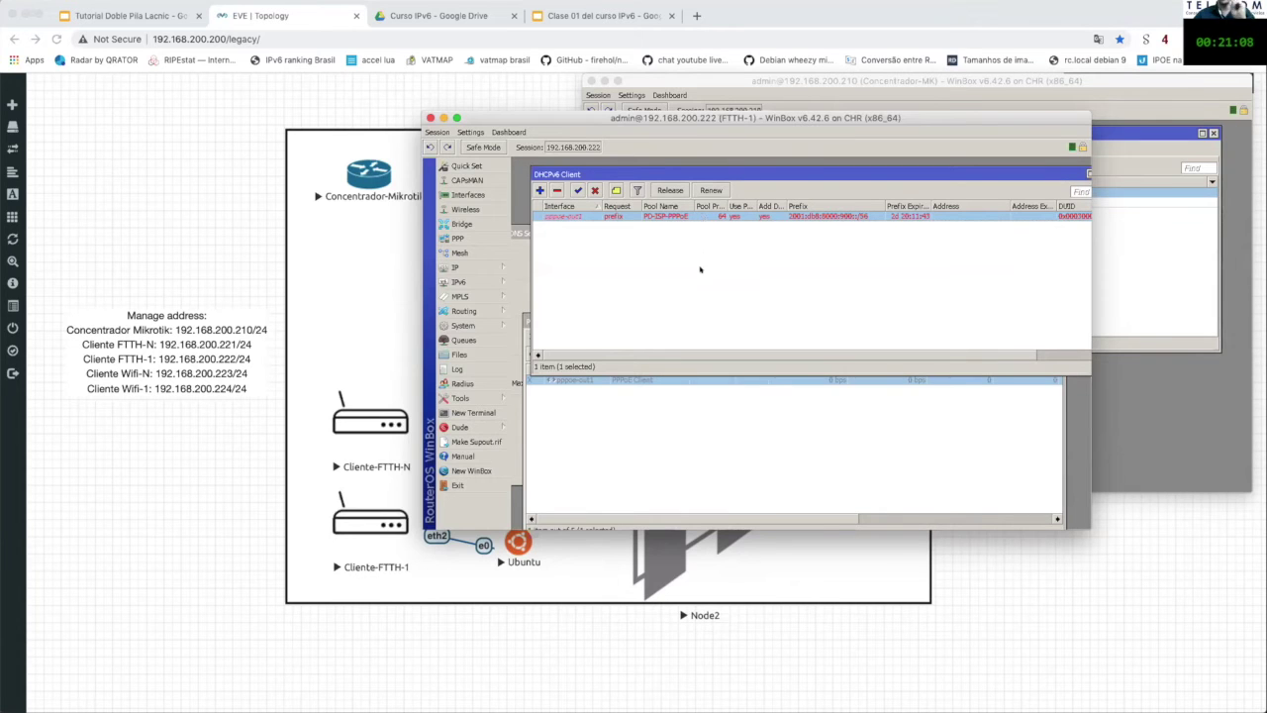
{"action": "left_click", "coordinate": [698, 425]}
{"action": "left_click", "coordinate": [519, 230]}
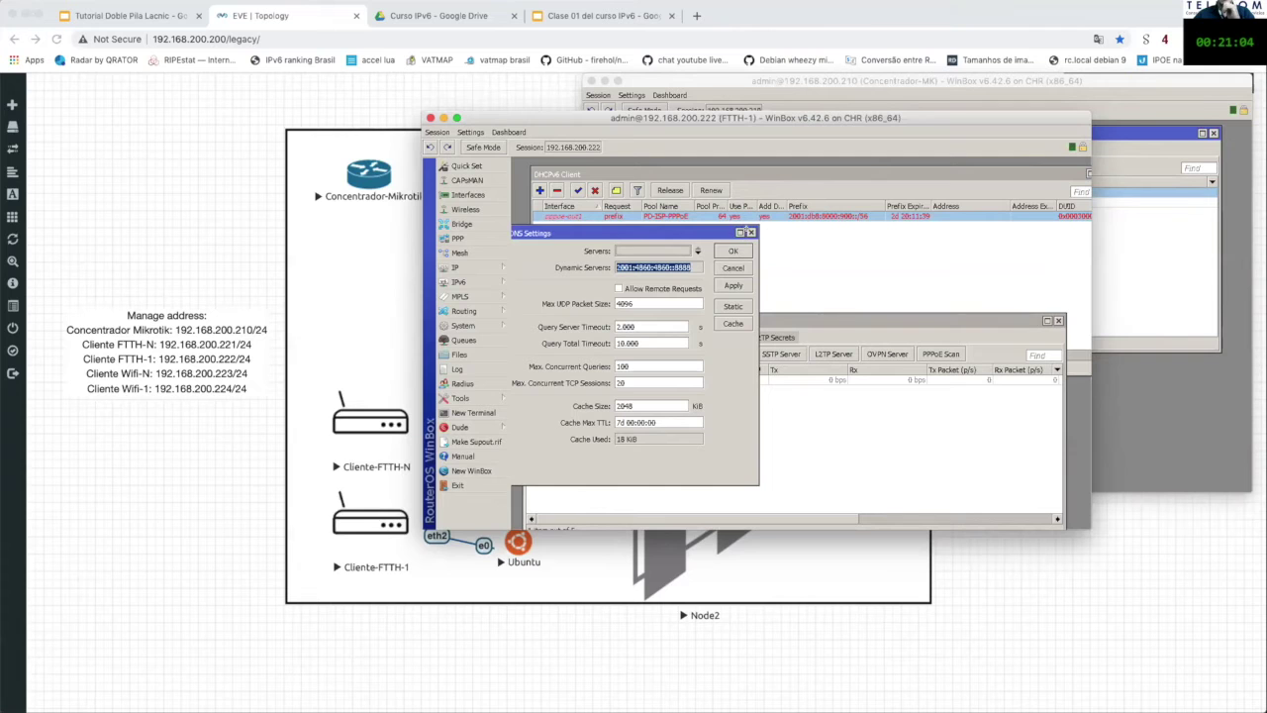
{"action": "left_click", "coordinate": [750, 231]}
{"action": "left_click", "coordinate": [458, 282]}
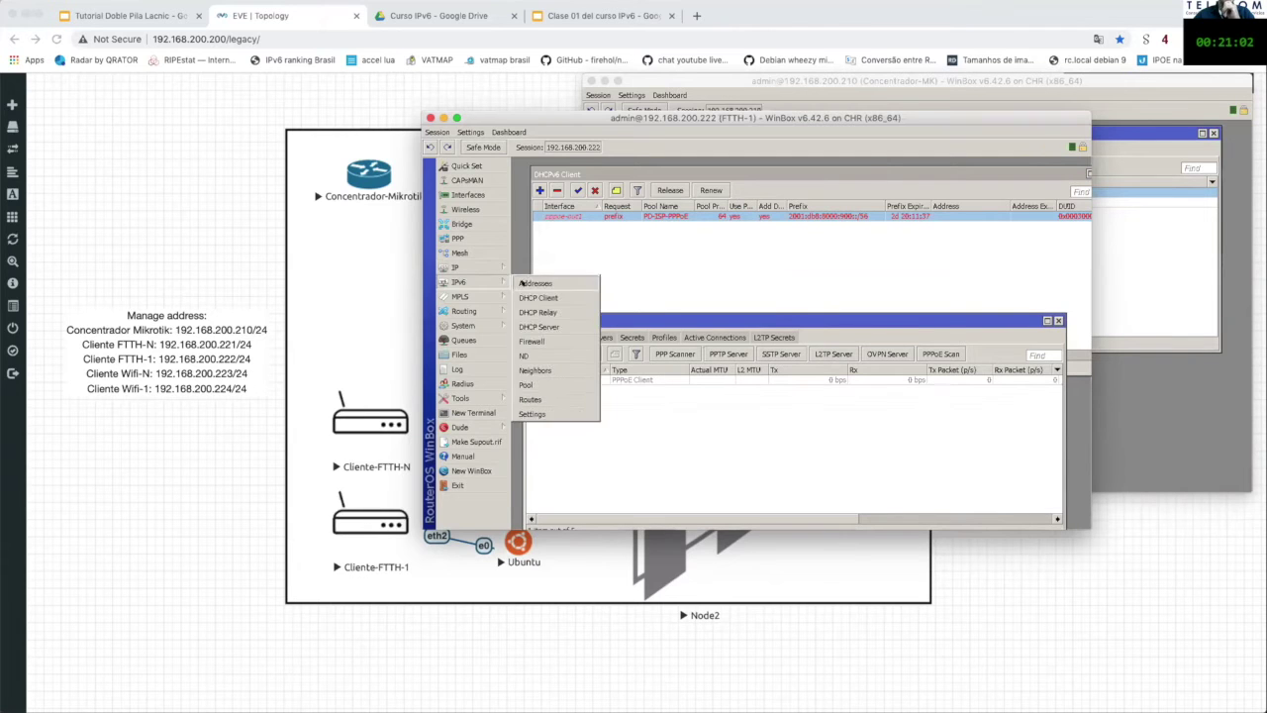
{"action": "left_click", "coordinate": [535, 283]}
{"action": "left_click", "coordinate": [829, 272]}
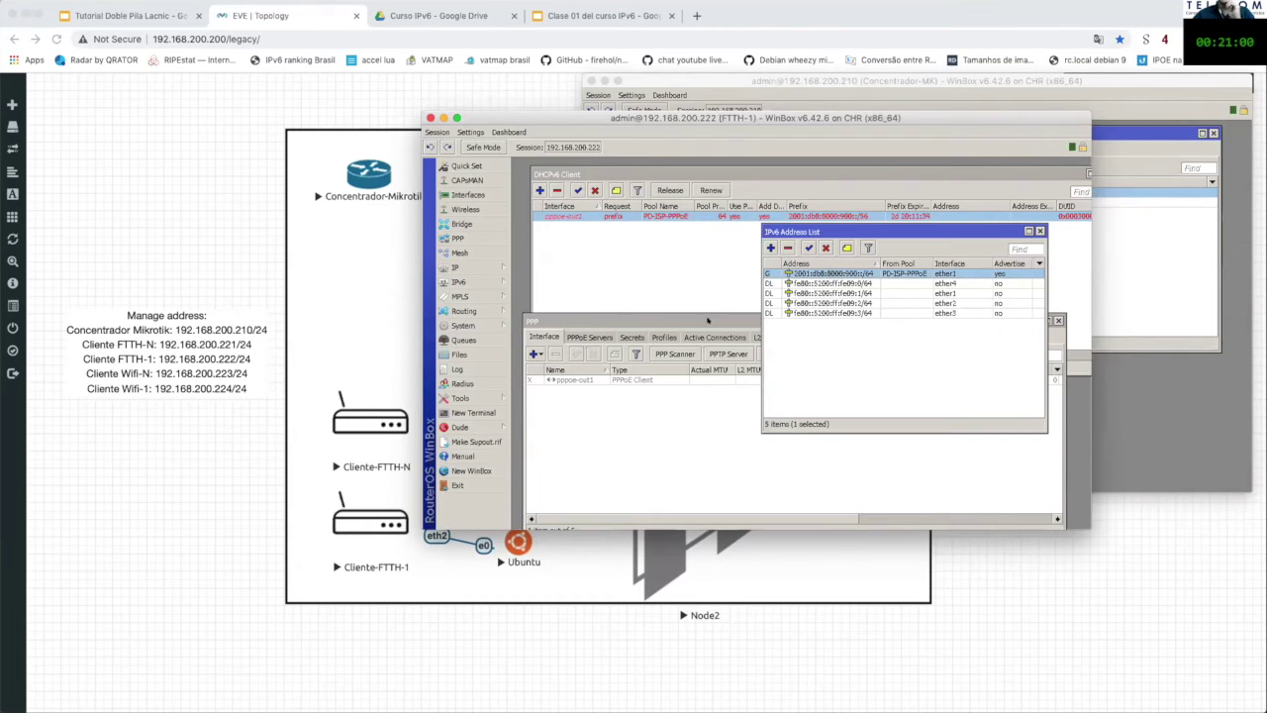
Step: Enable the pppoe-out1 client and dismiss the interface change error
{"action": "left_click", "coordinate": [584, 380]}
{"action": "left_click", "coordinate": [577, 353]}
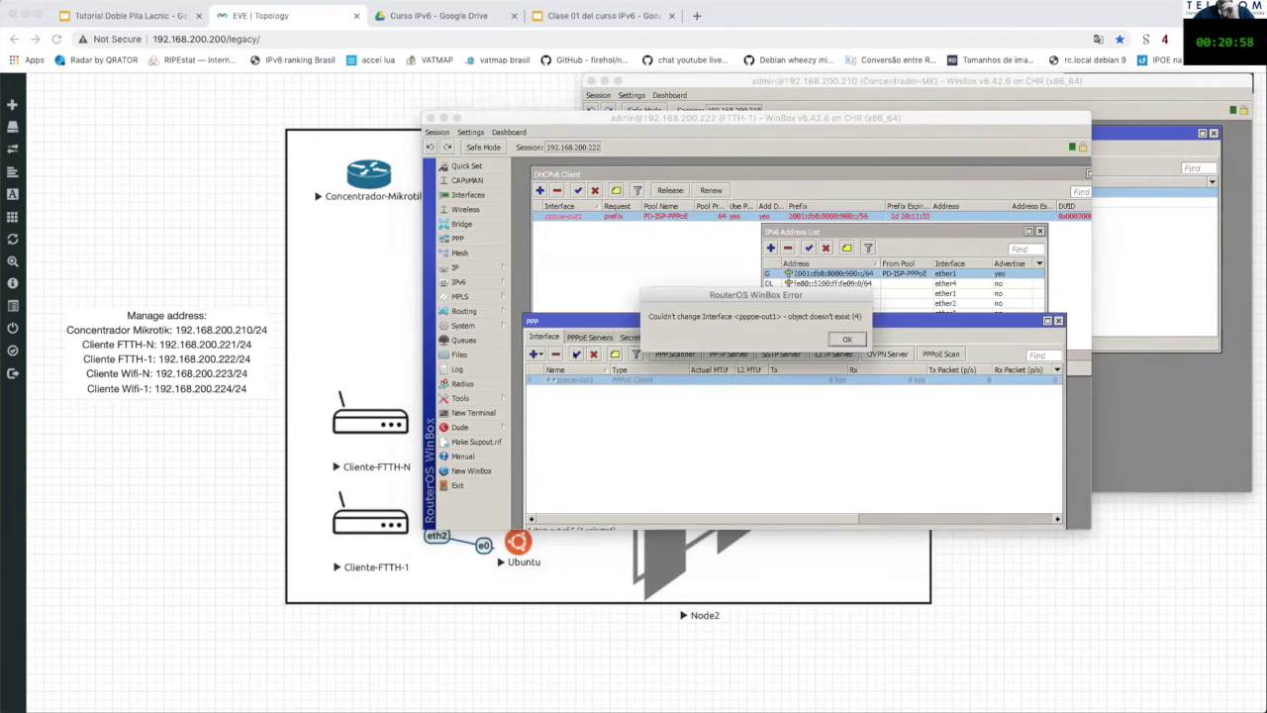
{"action": "left_click", "coordinate": [844, 337]}
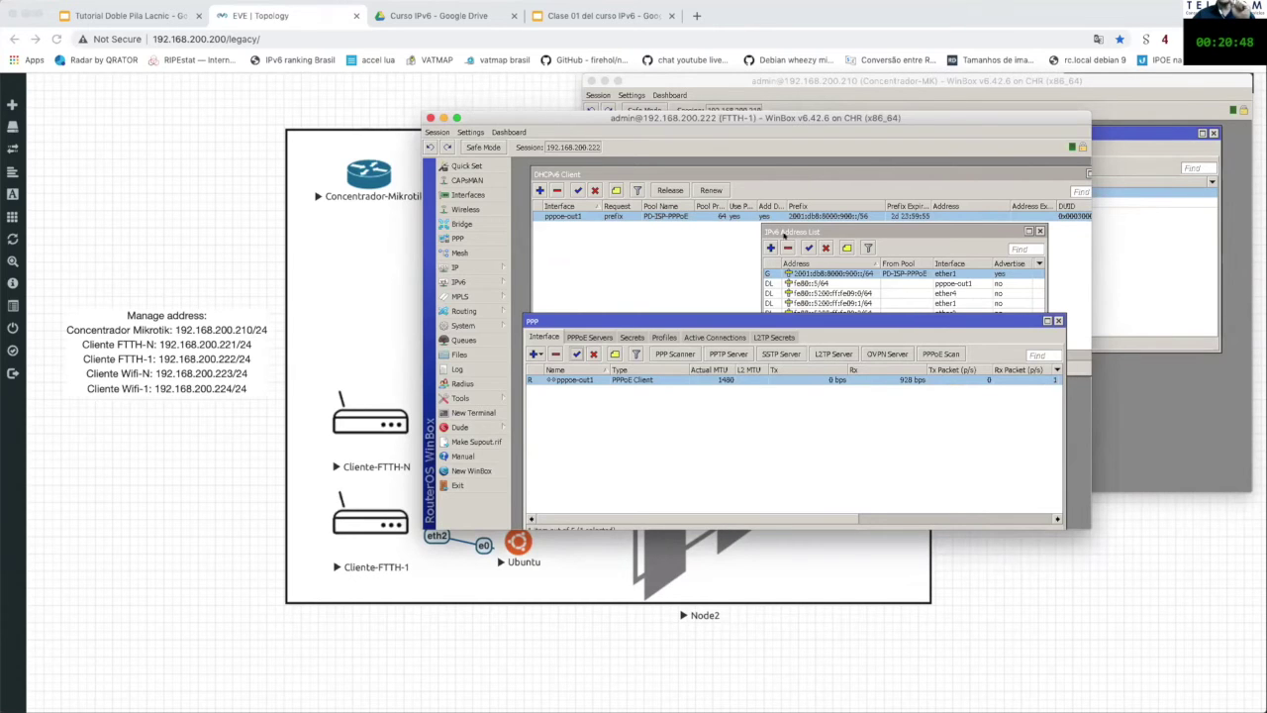
Step: Rearrange the IPv6 address list and DHCPv6 client windows so more addresses are visible
{"action": "left_click_drag", "start_coordinate": [809, 232], "coordinate": [817, 174]}
{"action": "left_click_drag", "start_coordinate": [719, 175], "coordinate": [714, 236]}
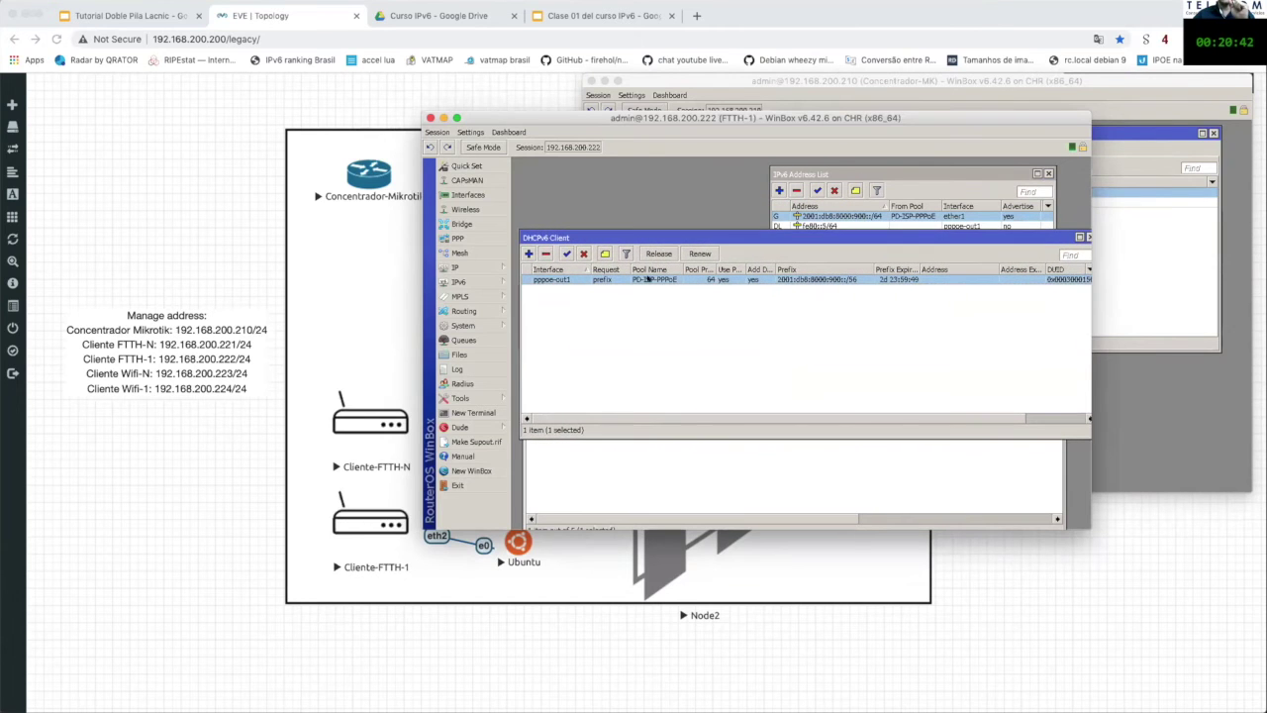
{"action": "left_click", "coordinate": [584, 254]}
{"action": "left_click_drag", "start_coordinate": [873, 236], "coordinate": [869, 251]}
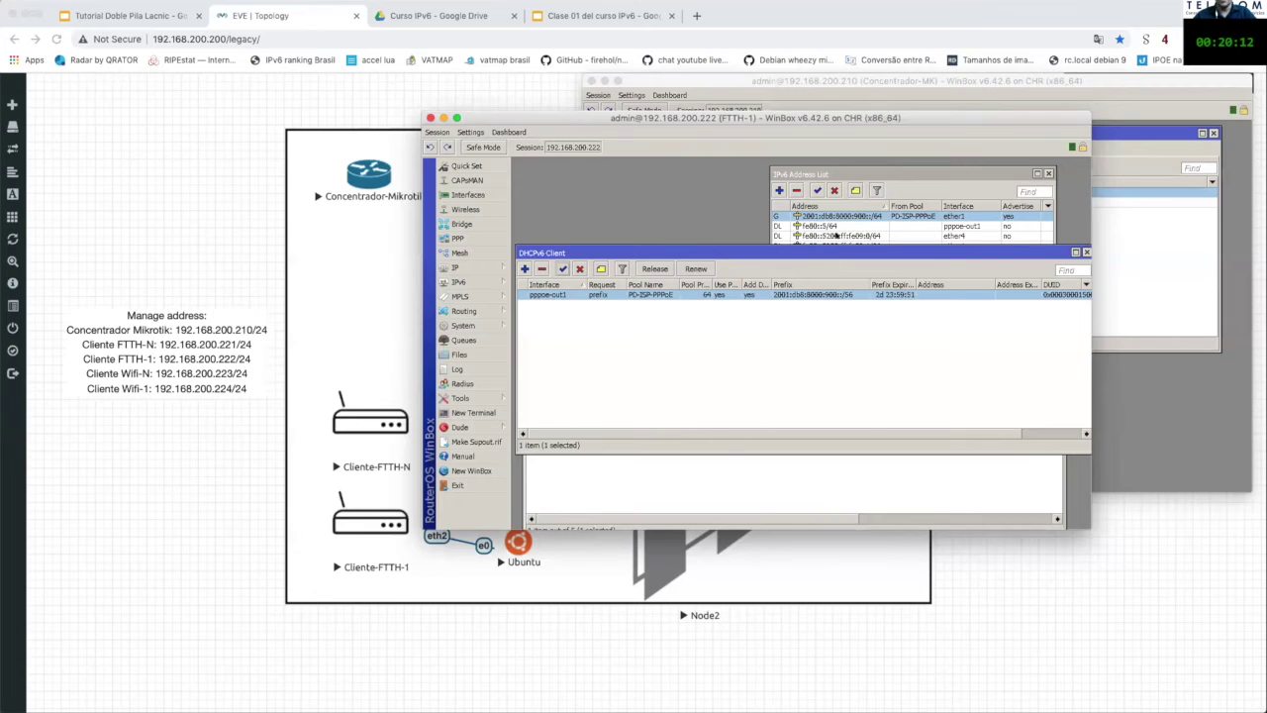
Step: Inspect the 2001:db8:8000:900::/64 address details, then minimise WinBox to the EVE topology
{"action": "double_click", "coordinate": [837, 216]}
{"action": "left_click_drag", "start_coordinate": [764, 356], "coordinate": [764, 285]}
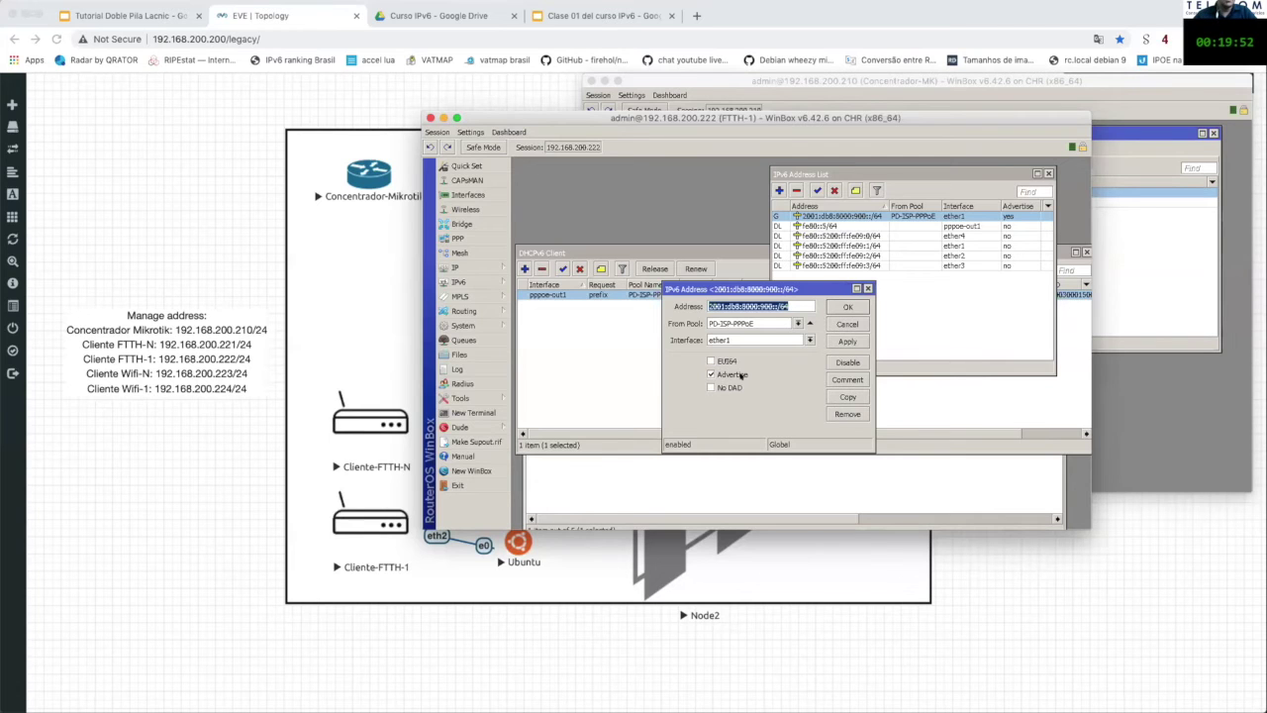
{"action": "left_click", "coordinate": [540, 626]}
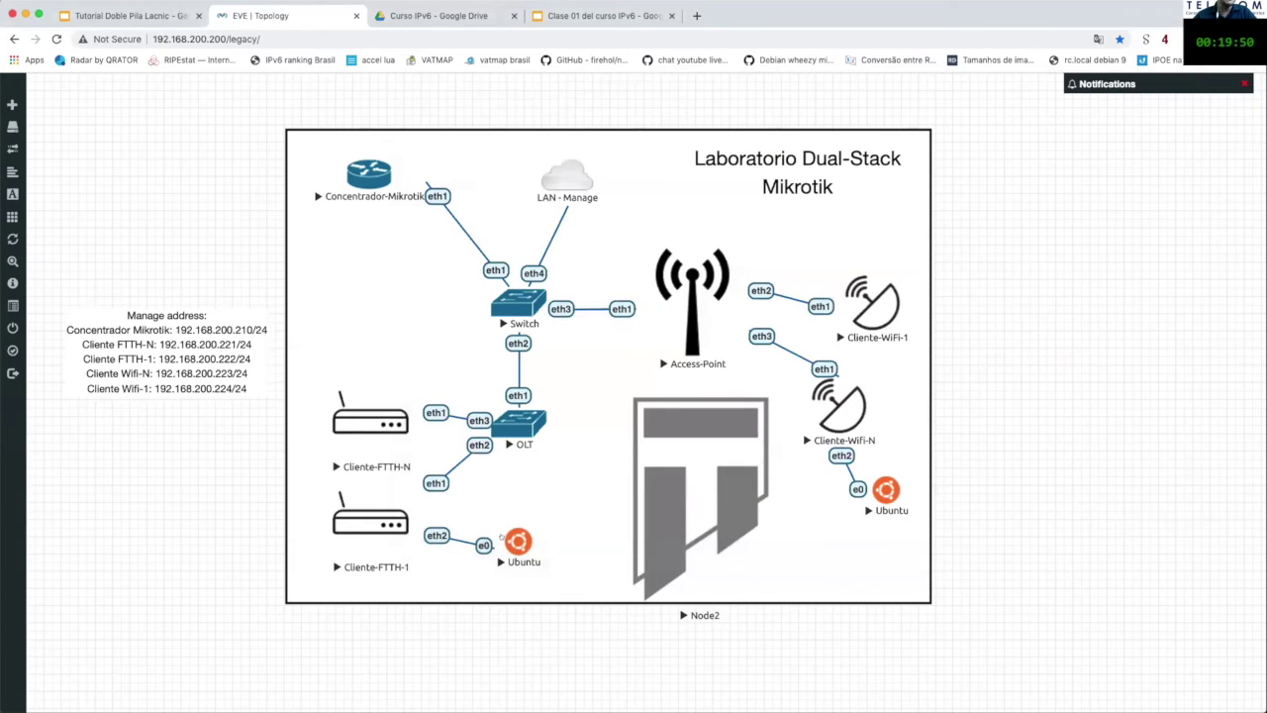
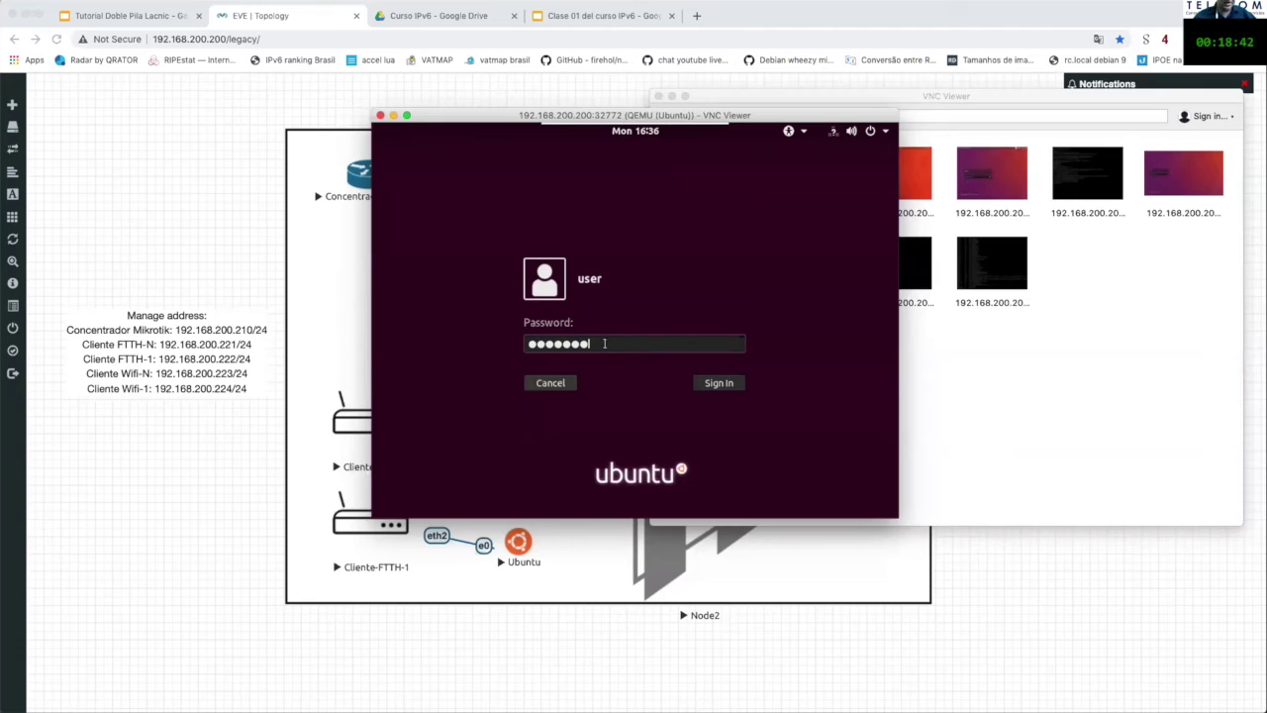
Step: Log in to the Ubuntu client and open its Wired network settings from the system menu
{"action": "key", "text": "Return"}
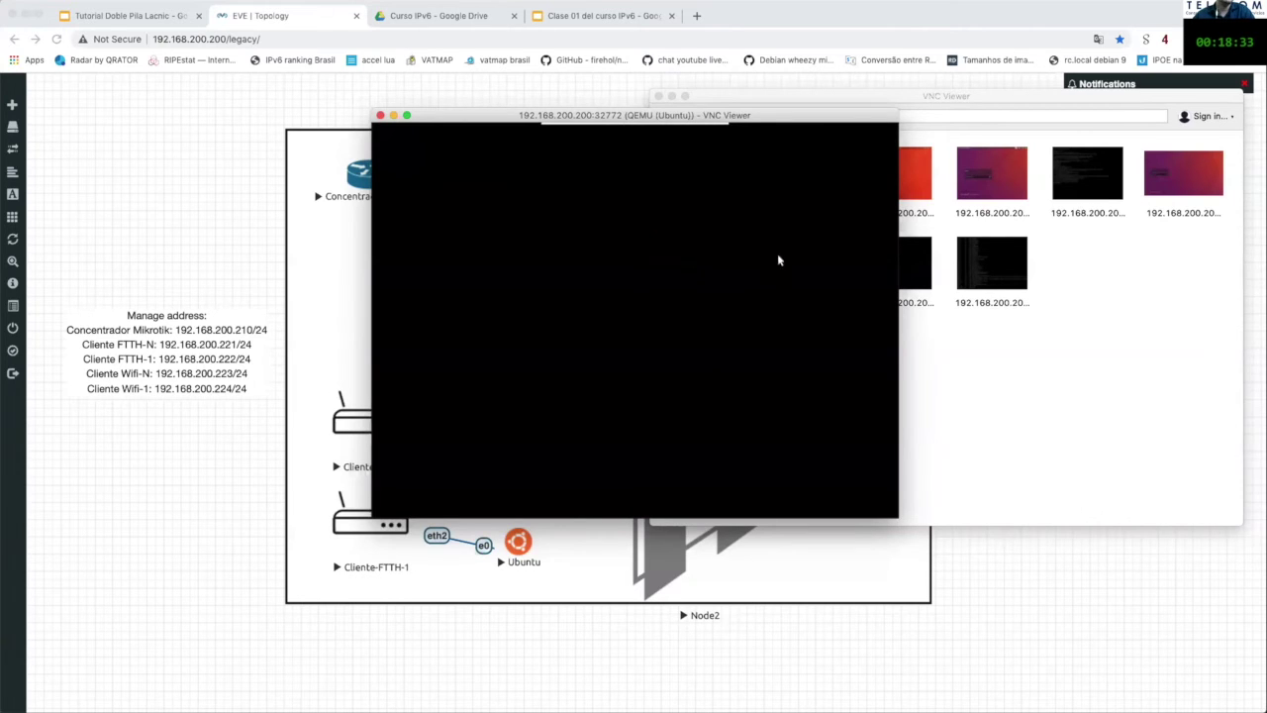
{"action": "mouse_move", "coordinate": [709, 129]}
{"action": "mouse_move", "coordinate": [646, 121]}
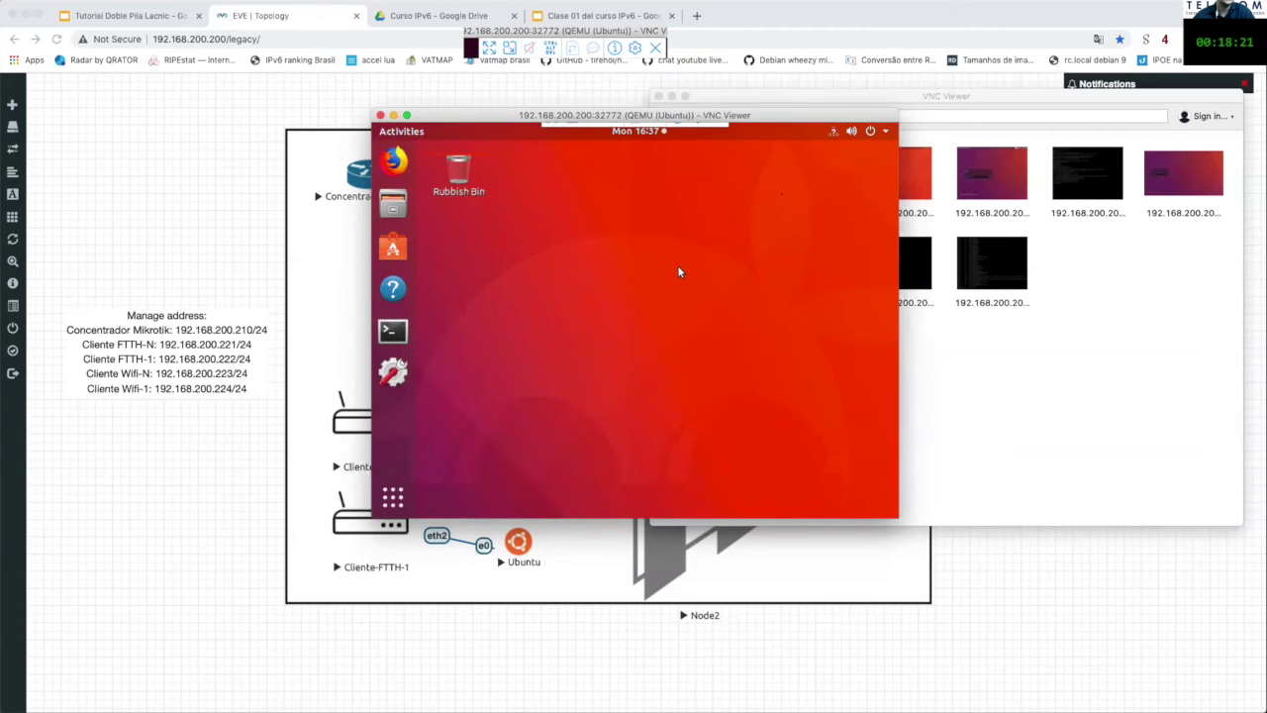
{"action": "left_click", "coordinate": [887, 133]}
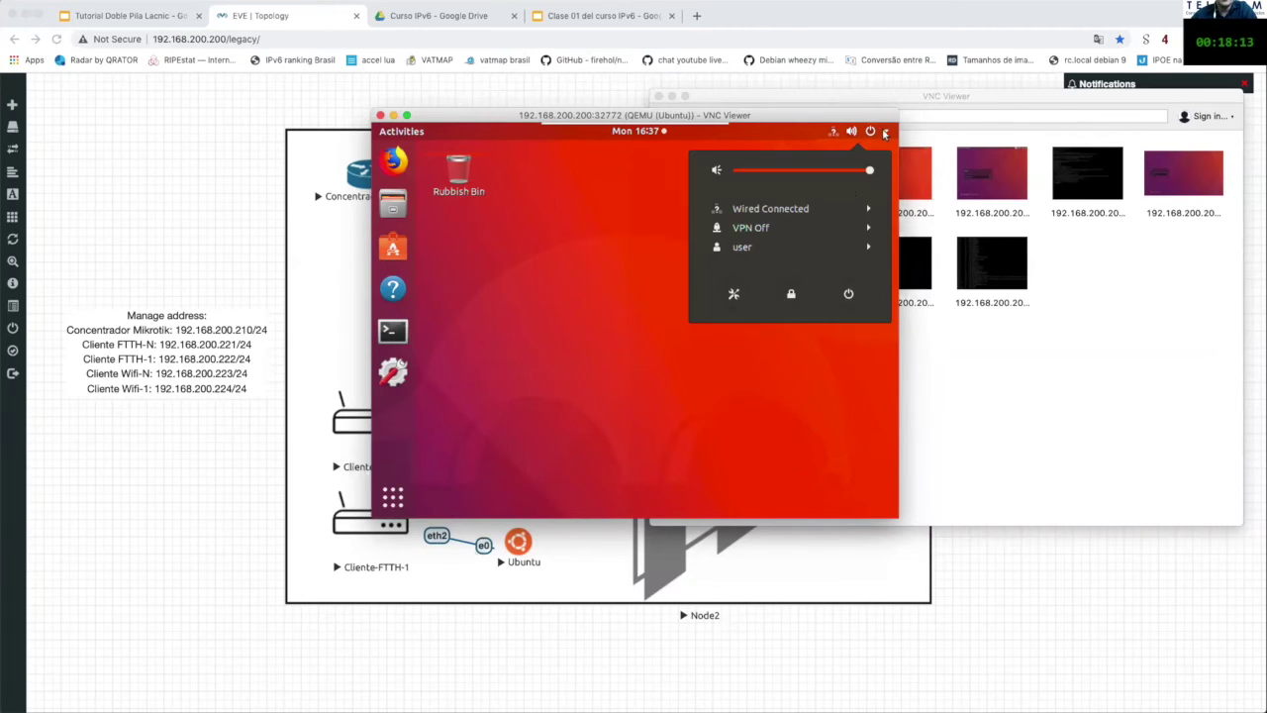
{"action": "left_click", "coordinate": [870, 210]}
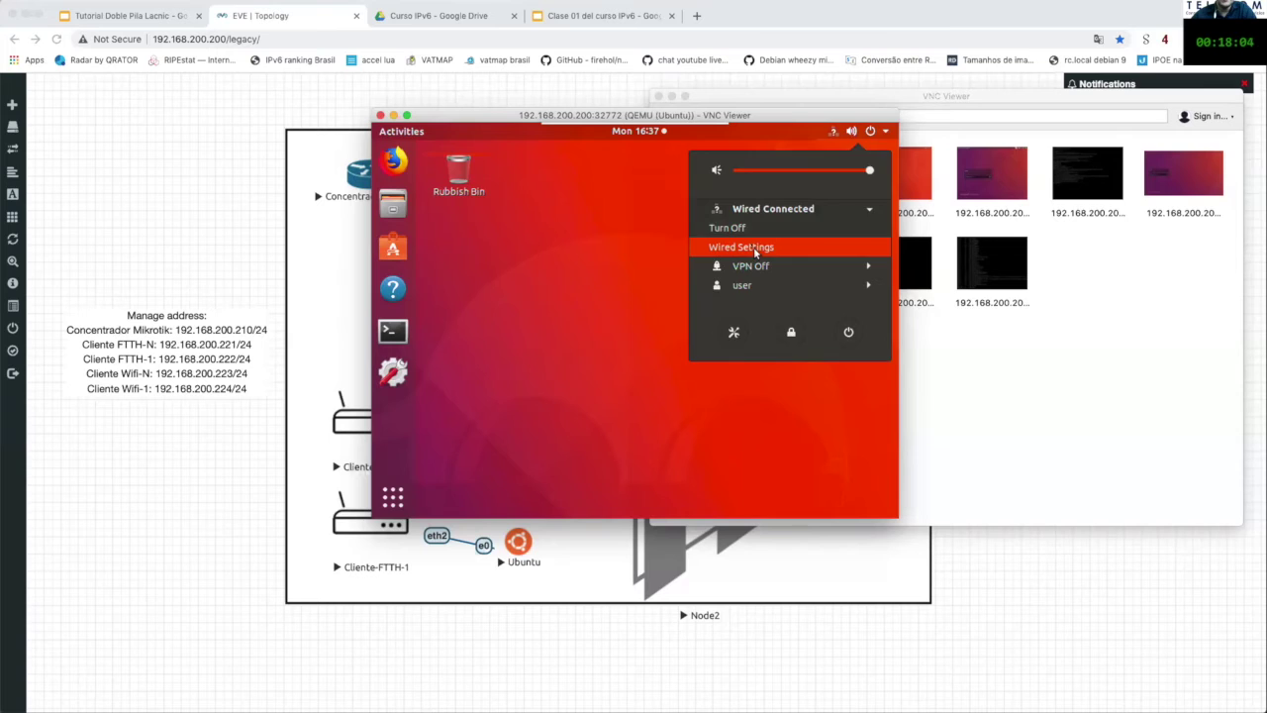
{"action": "left_click", "coordinate": [753, 247]}
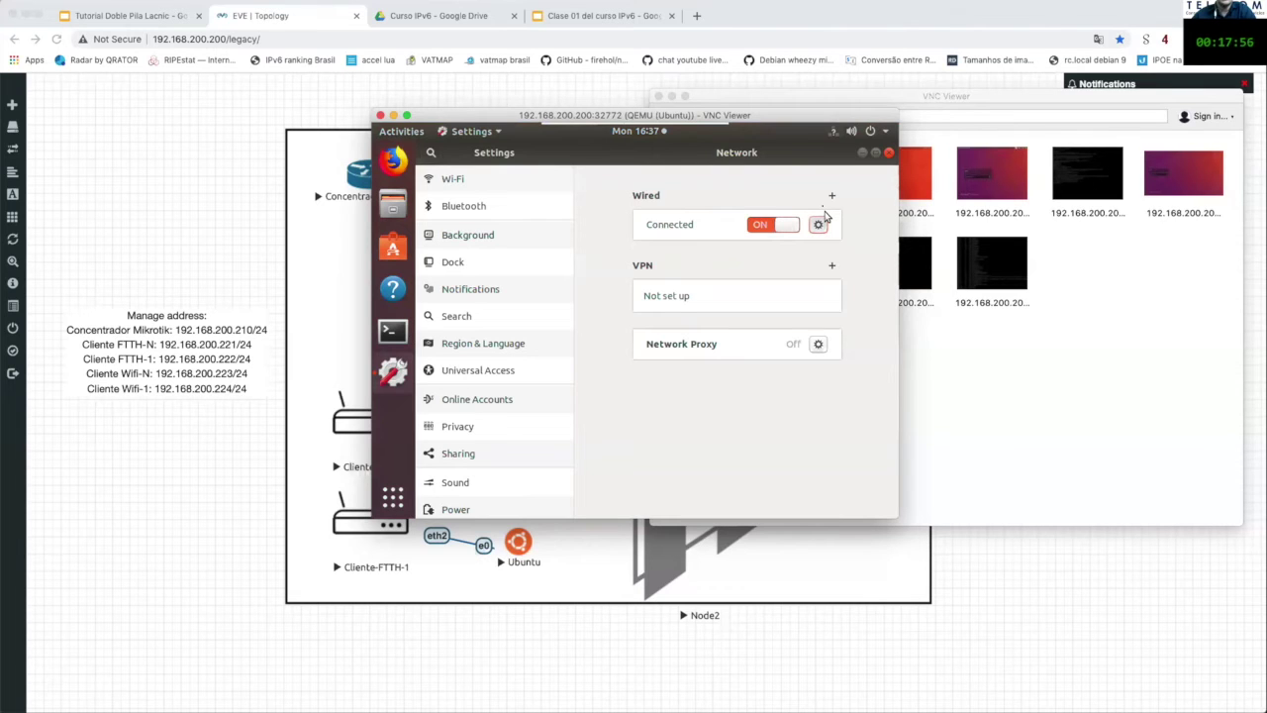
Step: Open the wired connection details and highlight the client IPv6 address 2001:db8:8000:900:c946:33f4:187:cca3
{"action": "left_click", "coordinate": [820, 222]}
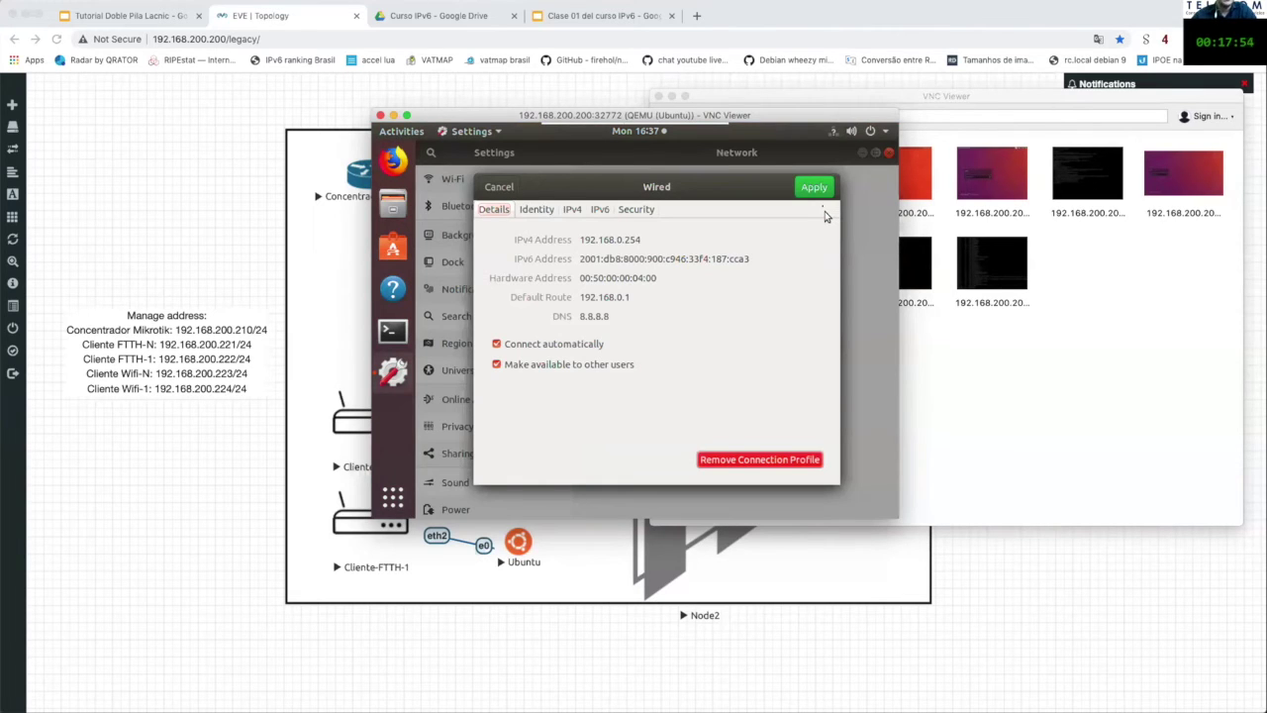
{"action": "left_click_drag", "start_coordinate": [581, 258], "coordinate": [771, 258]}
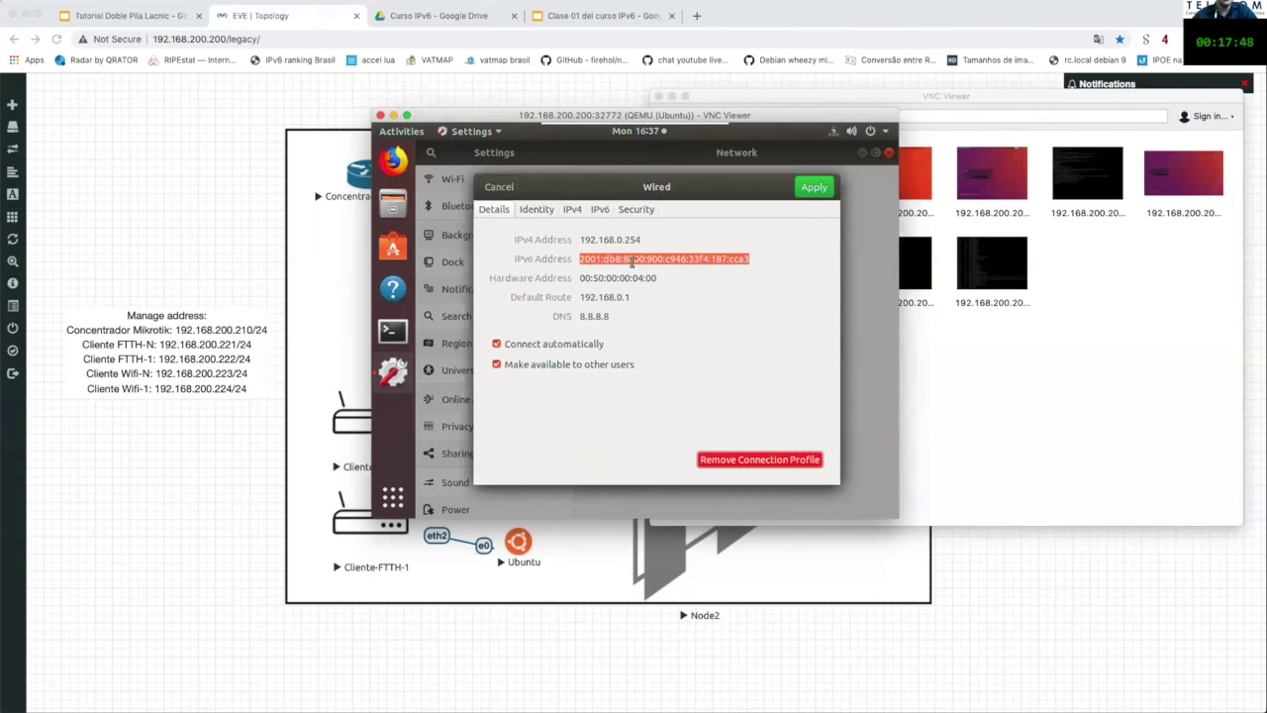
{"action": "left_click", "coordinate": [657, 259]}
{"action": "left_click_drag", "start_coordinate": [661, 259], "coordinate": [574, 258]}
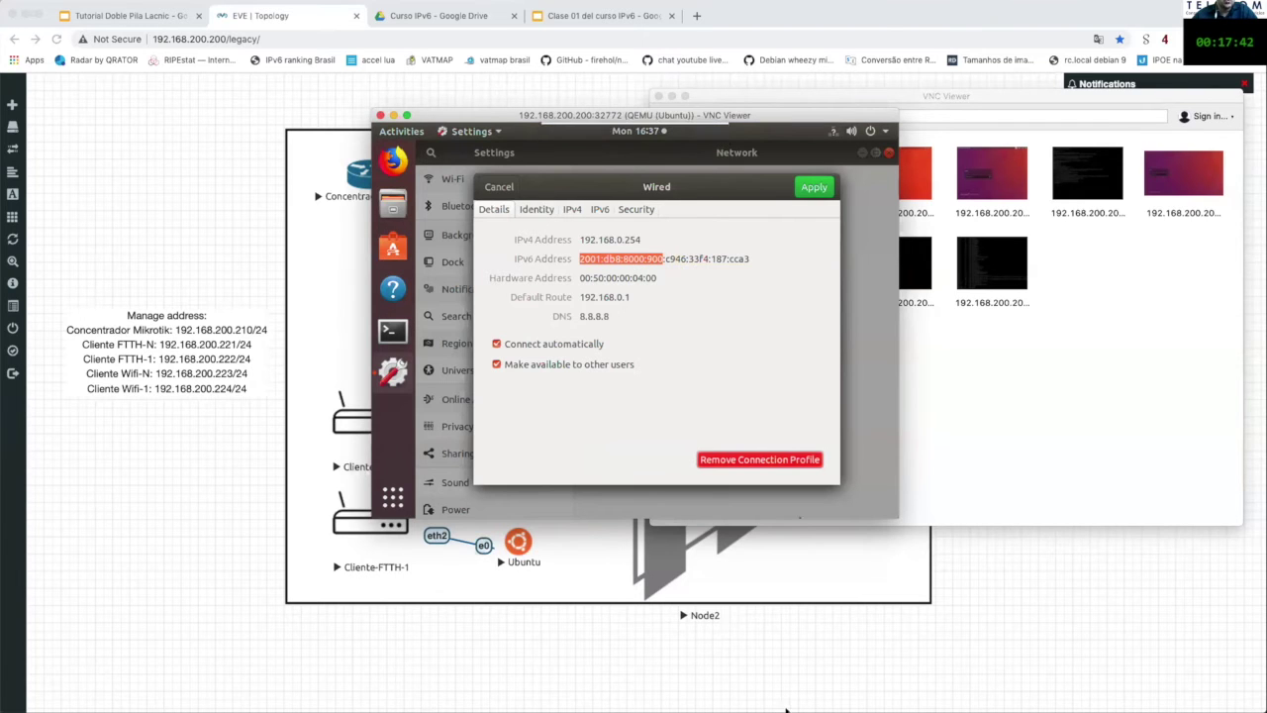
Step: In FTTH-1's IPv6 Address dialog, highlight the matching 2001:db8:8000:900 prefix
{"action": "left_click", "coordinate": [751, 703]}
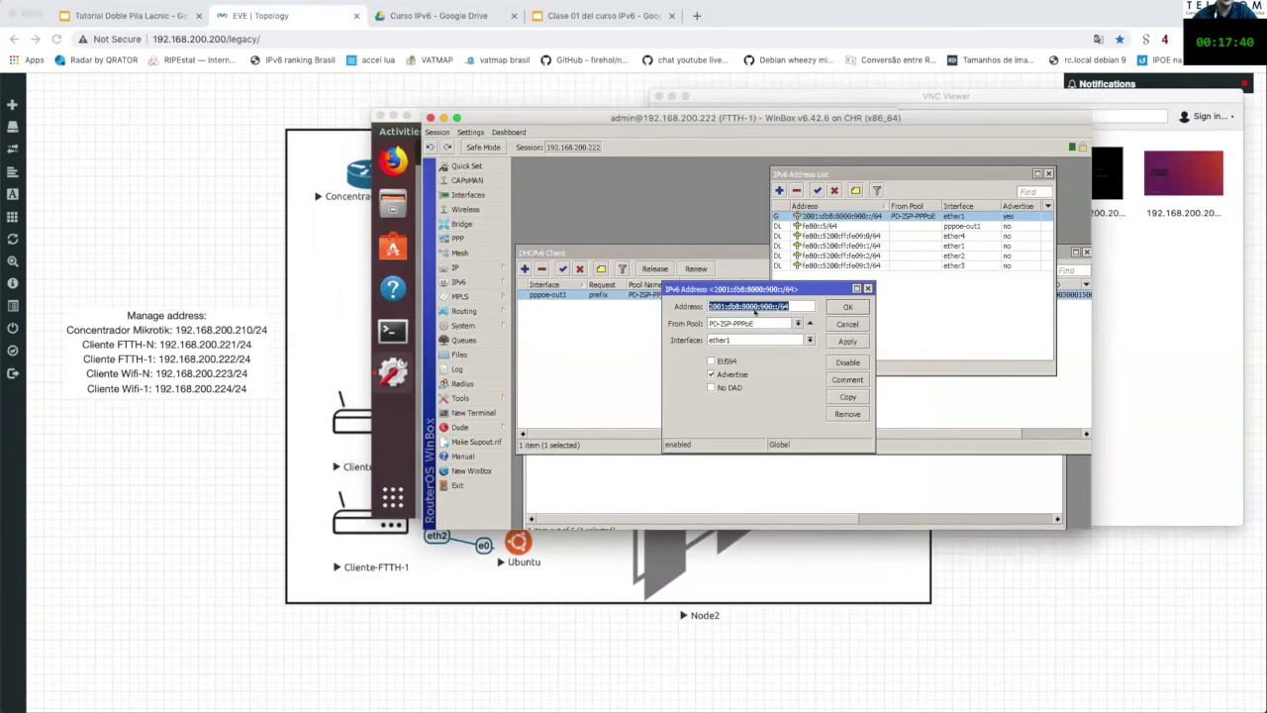
{"action": "left_click", "coordinate": [760, 306]}
{"action": "double_click", "coordinate": [762, 306]}
{"action": "left_click", "coordinate": [796, 302]}
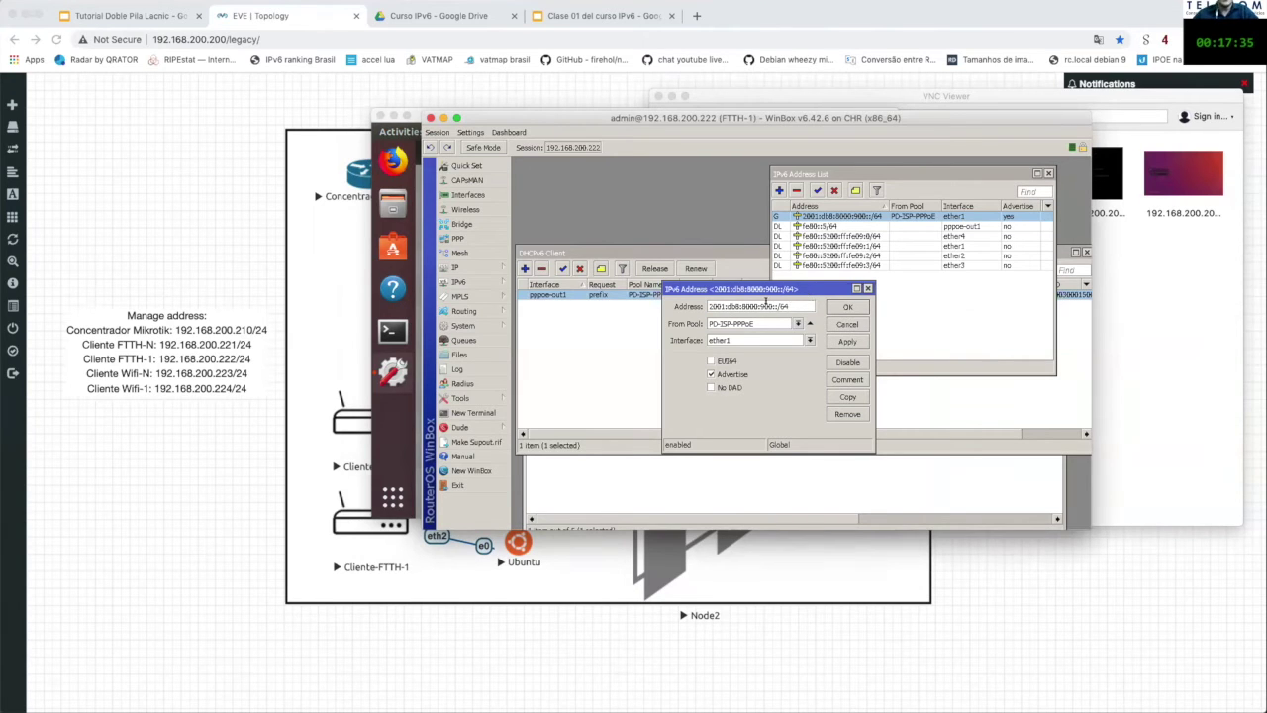
{"action": "left_click_drag", "start_coordinate": [773, 306], "coordinate": [697, 304]}
Step: Place the Ubuntu and router windows side by side, comparing interface ID, IPv4 address and default route
{"action": "left_click_drag", "start_coordinate": [595, 109], "coordinate": [627, 103]}
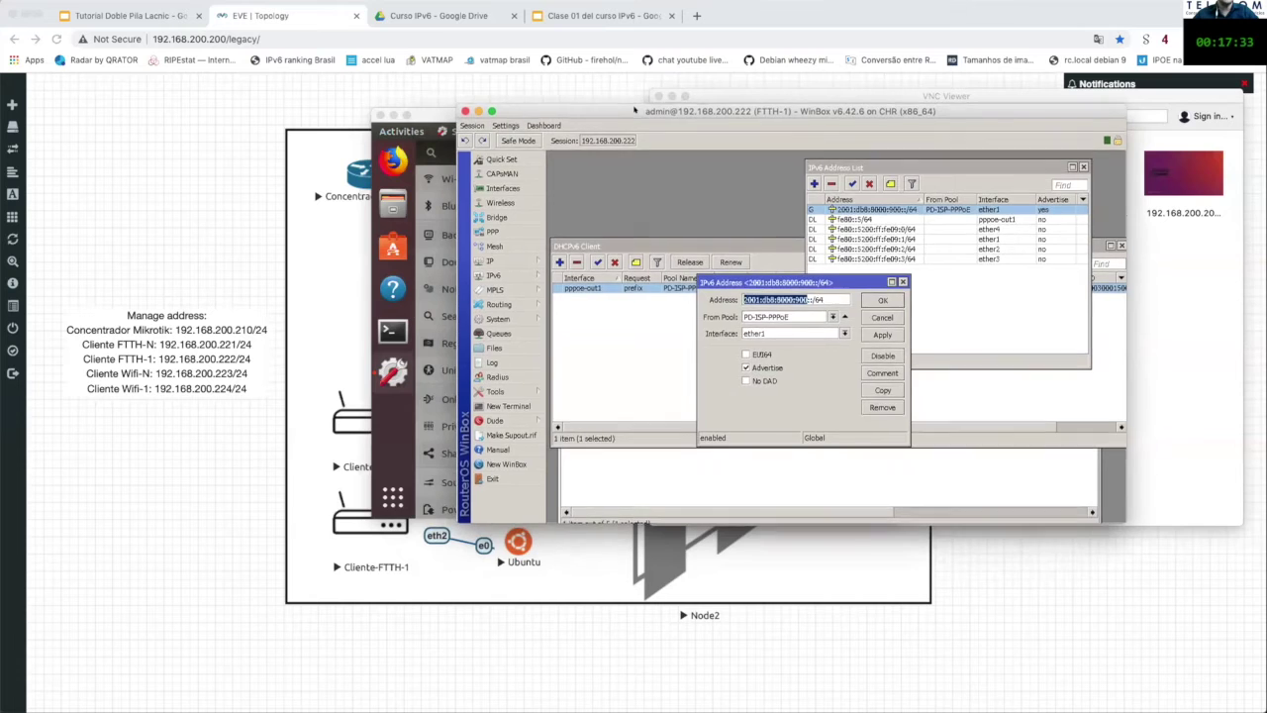
{"action": "left_click", "coordinate": [416, 116]}
{"action": "left_click_drag", "start_coordinate": [415, 116], "coordinate": [290, 106]}
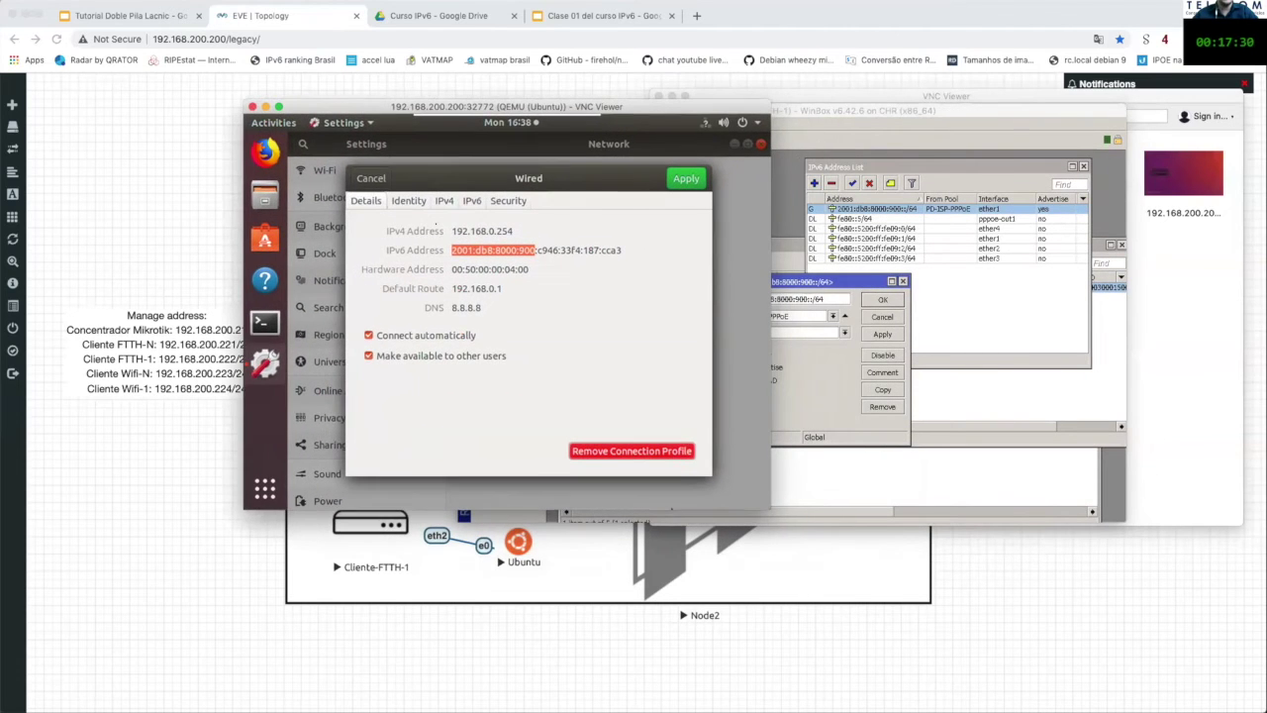
{"action": "left_click_drag", "start_coordinate": [539, 249], "coordinate": [628, 250]}
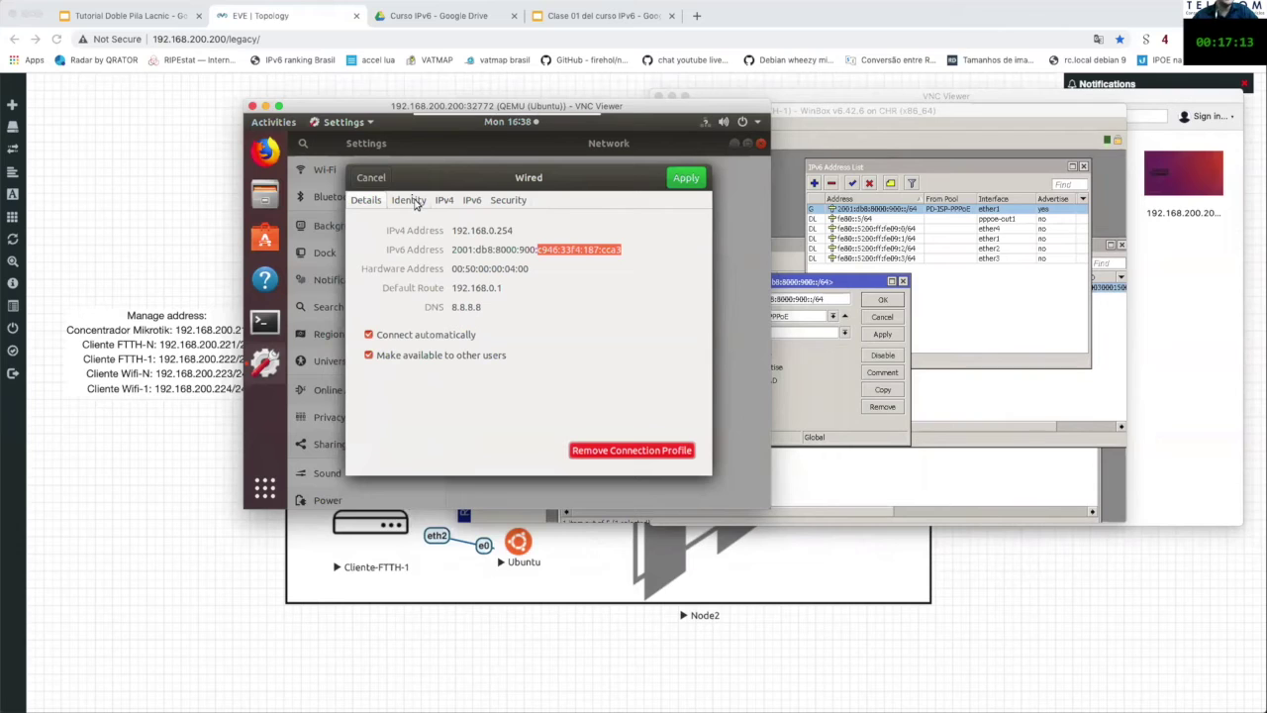
{"action": "left_click_drag", "start_coordinate": [457, 230], "coordinate": [512, 231]}
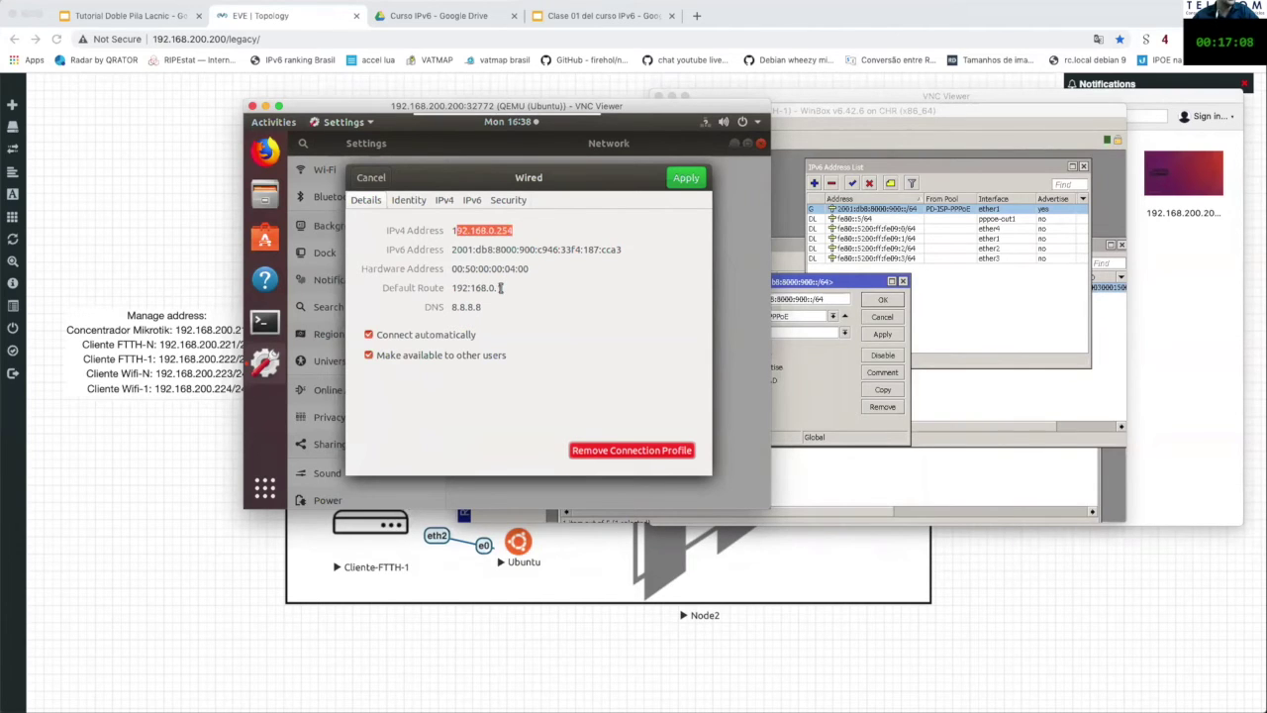
{"action": "left_click_drag", "start_coordinate": [503, 287], "coordinate": [476, 287]}
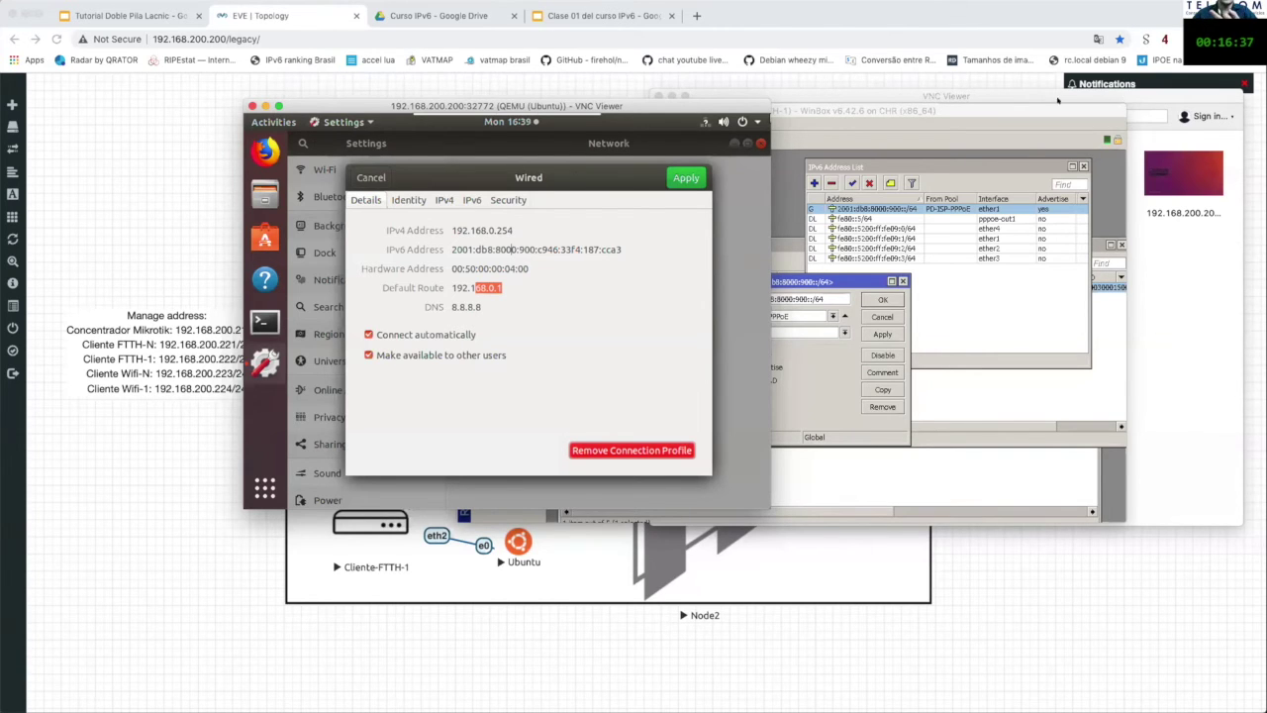
{"action": "left_click", "coordinate": [869, 281]}
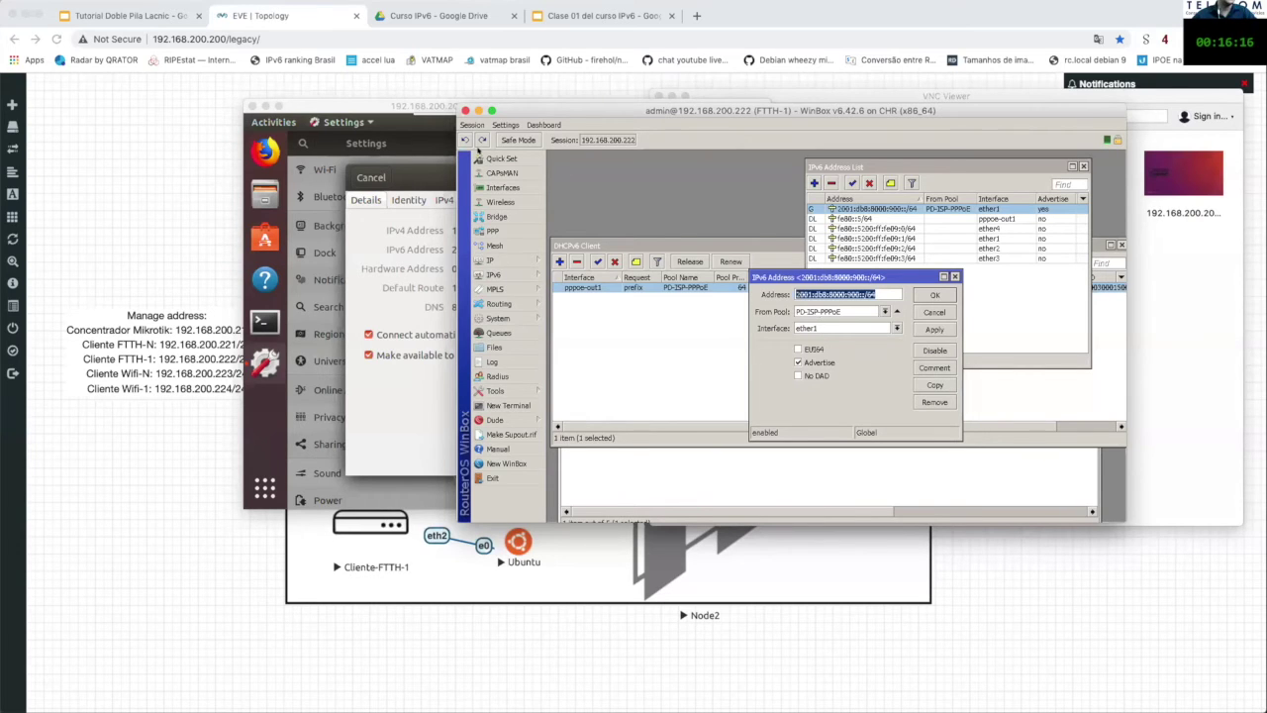
Step: Close the Ubuntu VNC session and hide VNC Viewer
{"action": "mouse_move", "coordinate": [416, 107]}
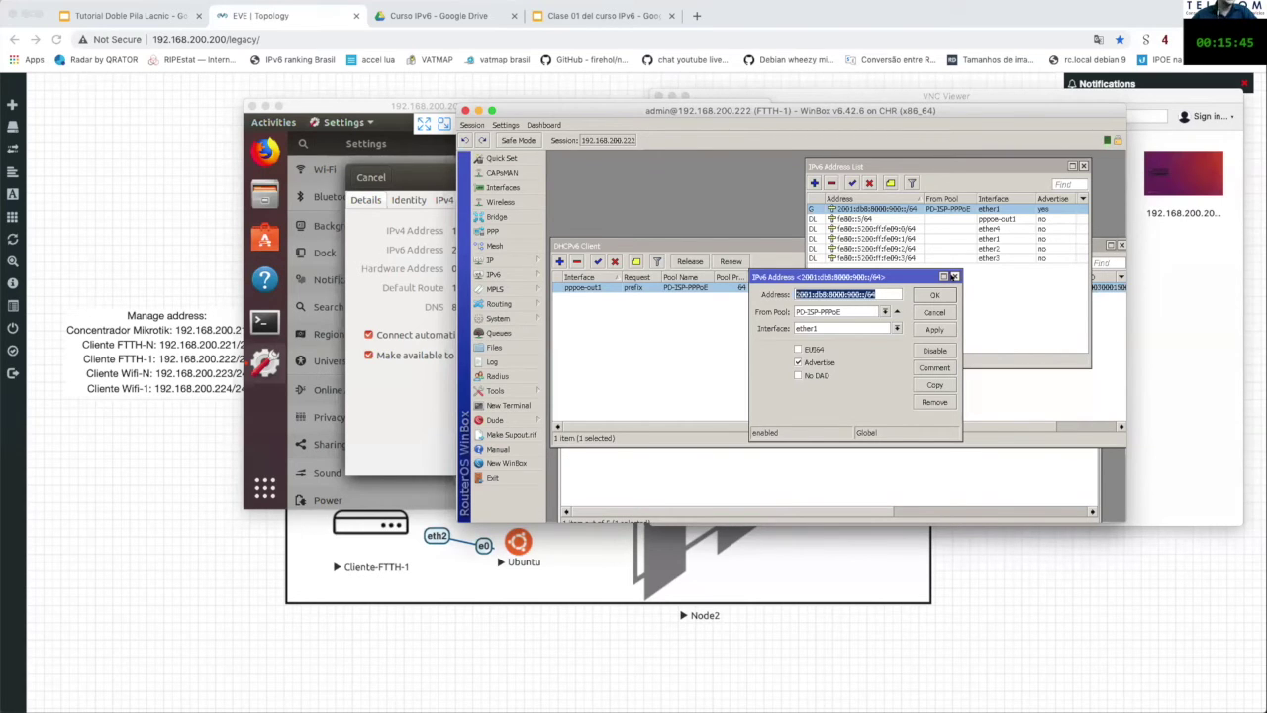
{"action": "left_click", "coordinate": [250, 105]}
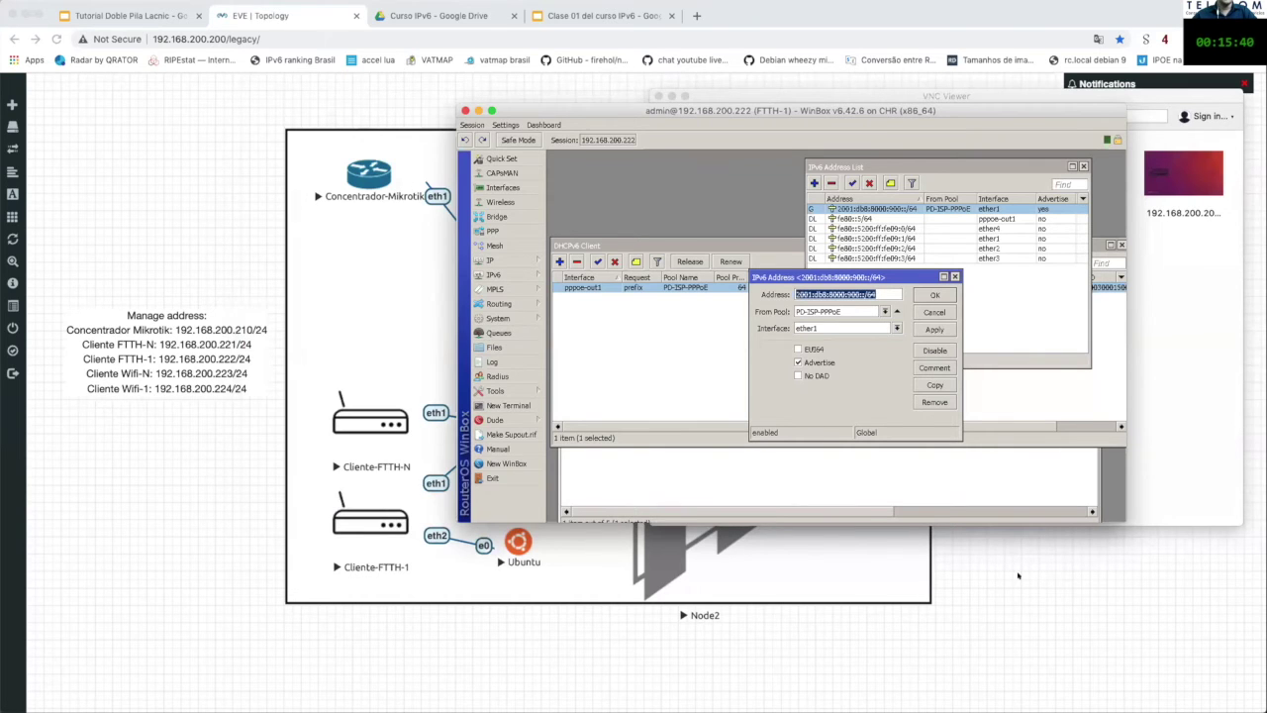
{"action": "key", "text": "super+h"}
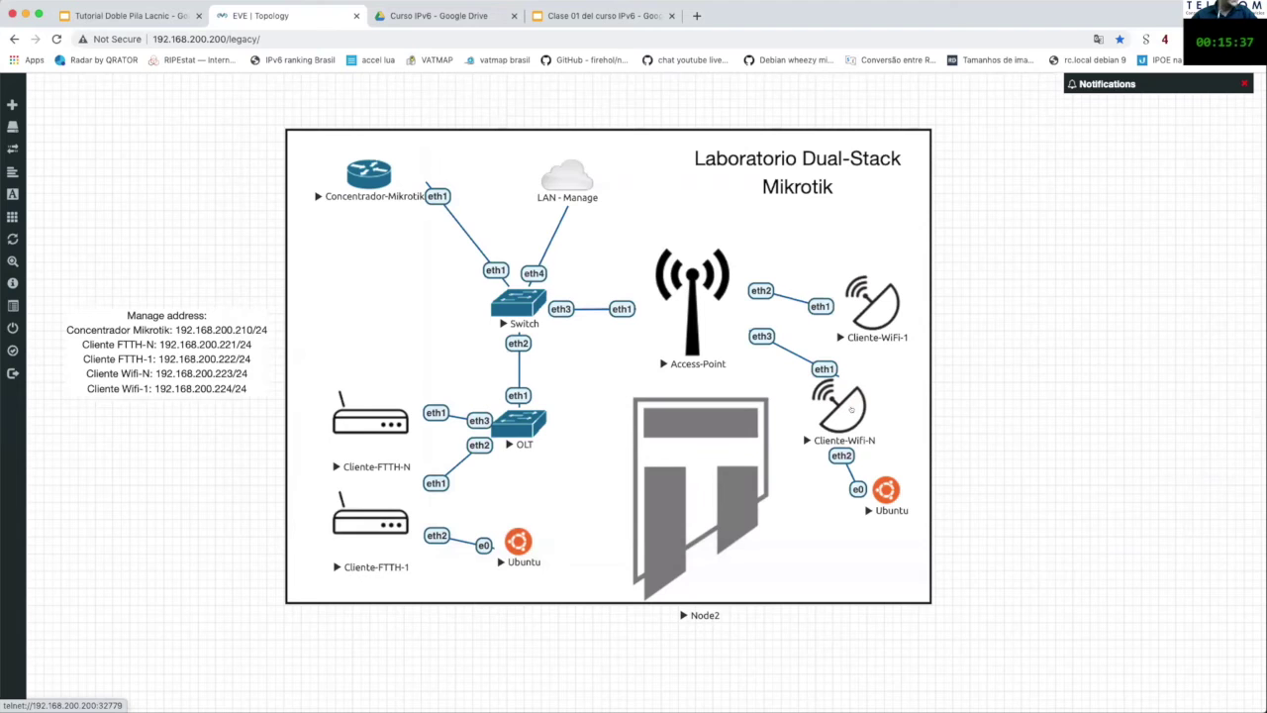
Step: Launch WinBox through Spotlight search
{"action": "key", "text": "super+space"}
{"action": "type", "text": "winbox"}
{"action": "key", "text": "Return"}
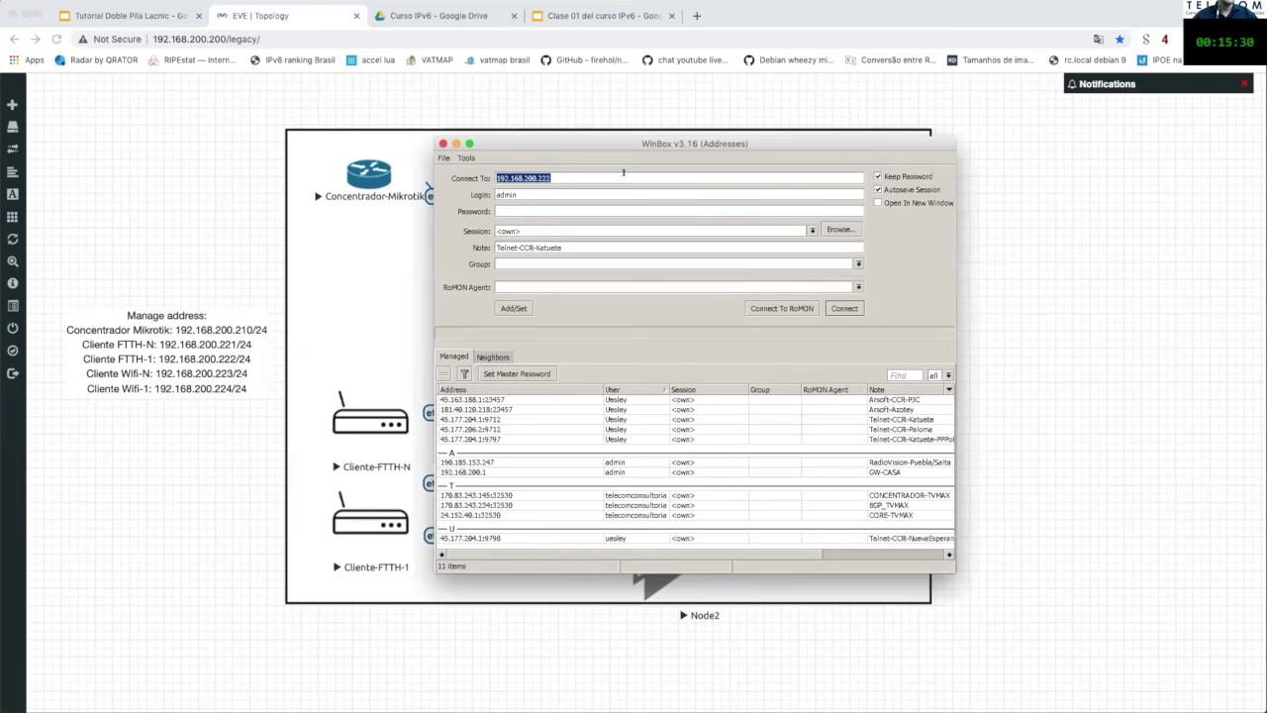
Step: Connect WinBox to the WiFi-N router at 192.168.200.223
{"action": "left_click", "coordinate": [622, 172]}
{"action": "key", "text": "BackSpace"}
{"action": "type", "text": "3"}
{"action": "key", "text": "Return"}
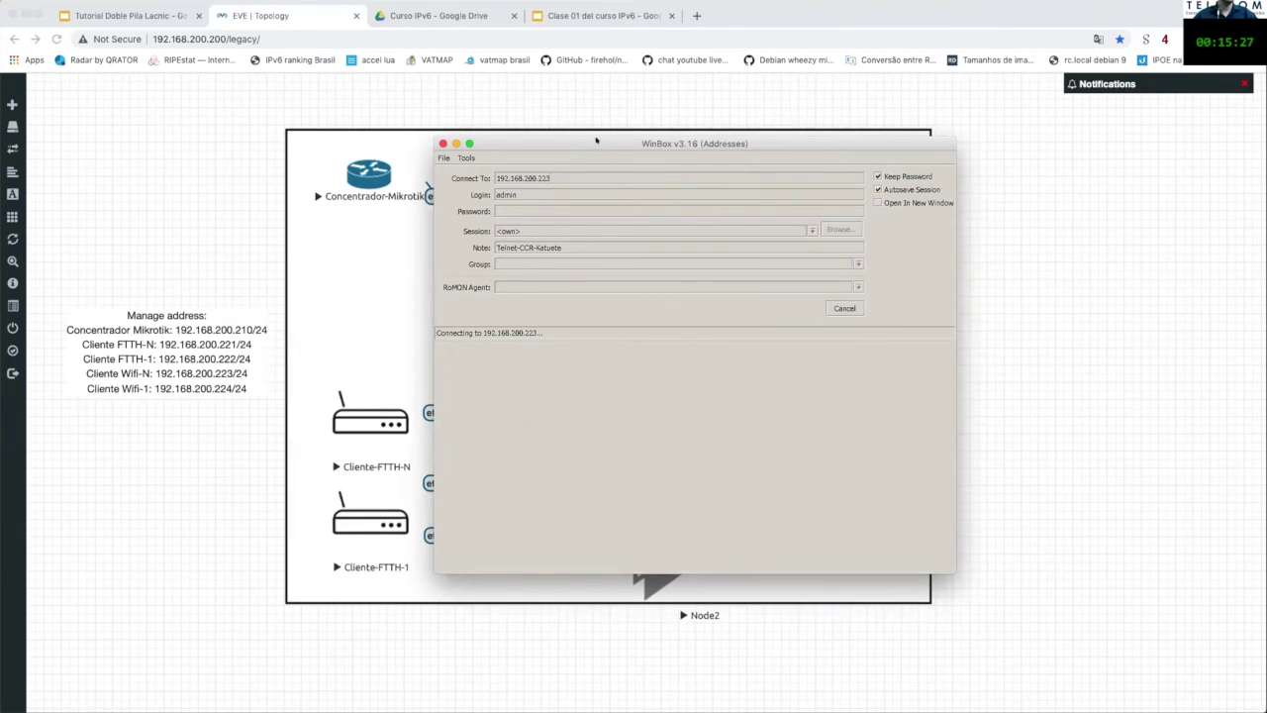
{"action": "left_click_drag", "start_coordinate": [596, 139], "coordinate": [620, 125]}
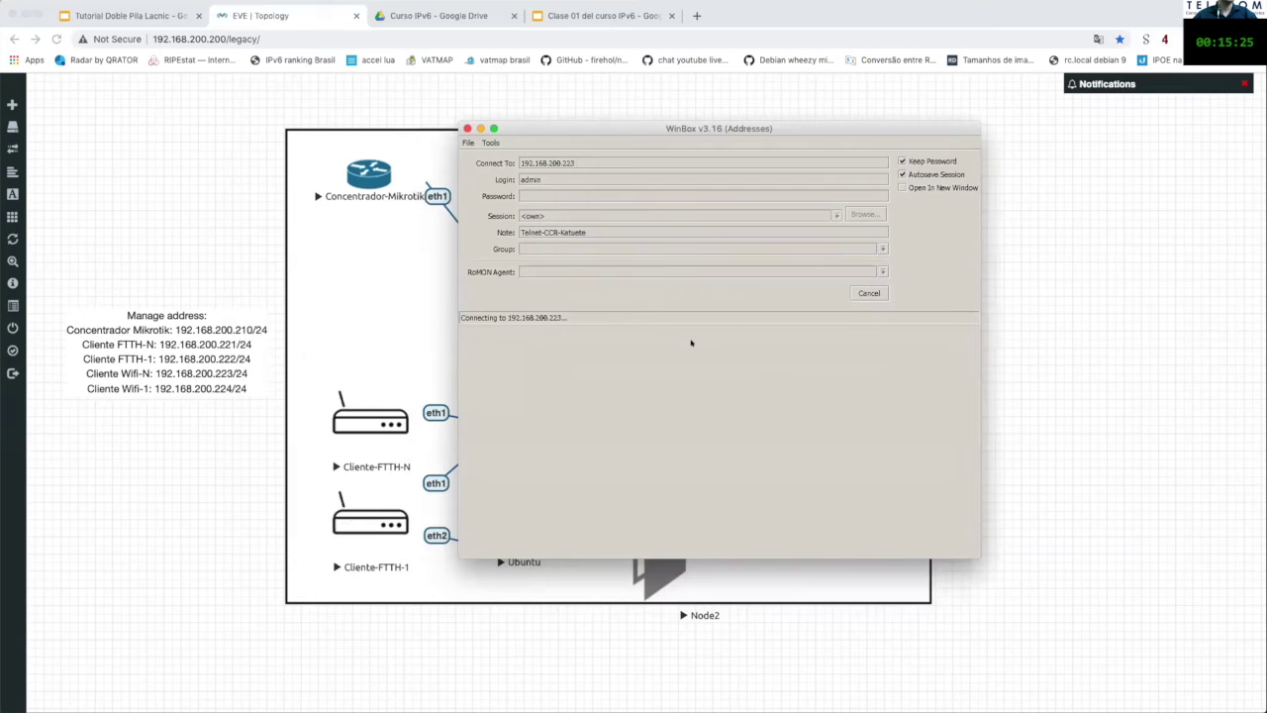
{"action": "left_click_drag", "start_coordinate": [702, 168], "coordinate": [660, 150]}
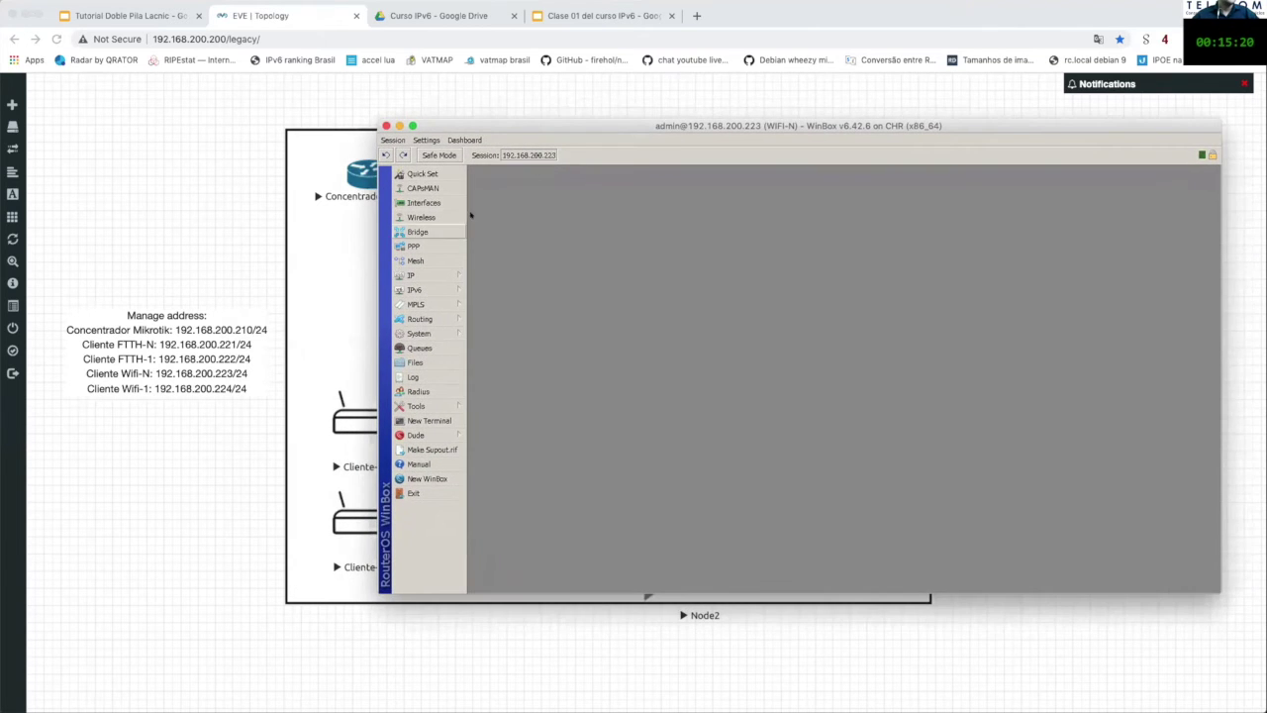
Step: Check the pppoe-out1 interface settings and its active PPP connection
{"action": "left_click", "coordinate": [414, 247]}
{"action": "double_click", "coordinate": [525, 323]}
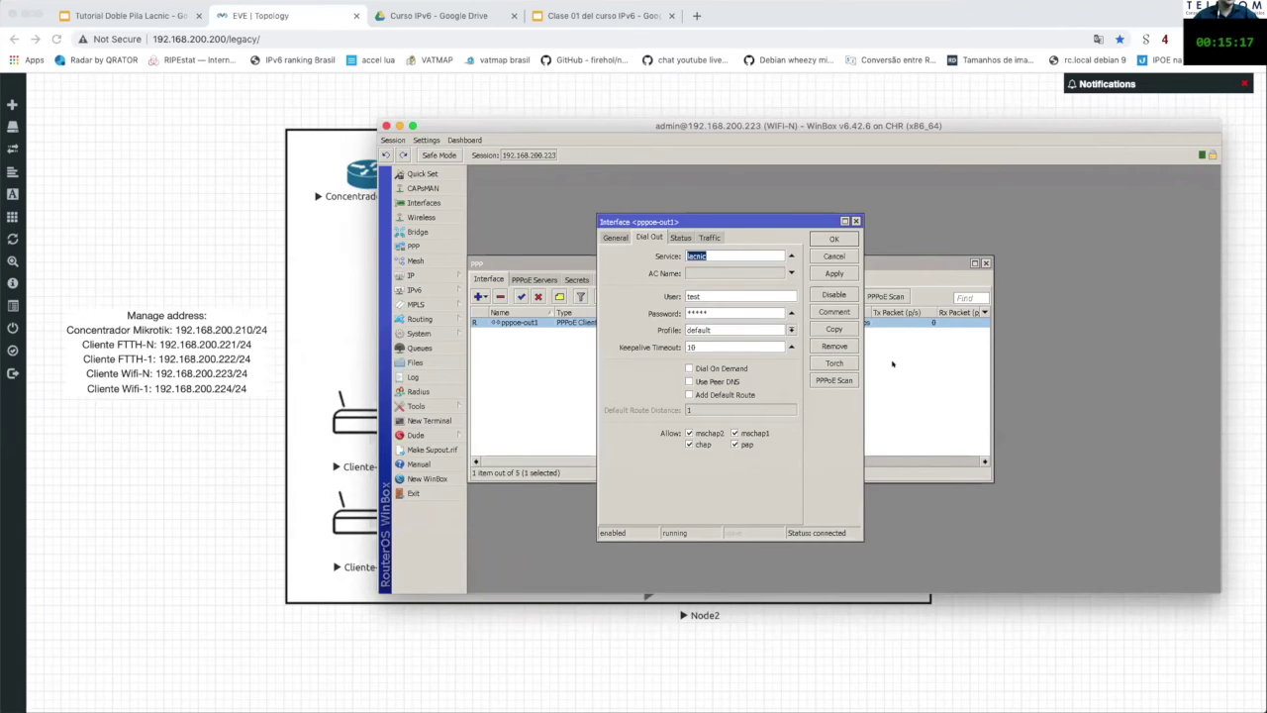
{"action": "left_click", "coordinate": [854, 221]}
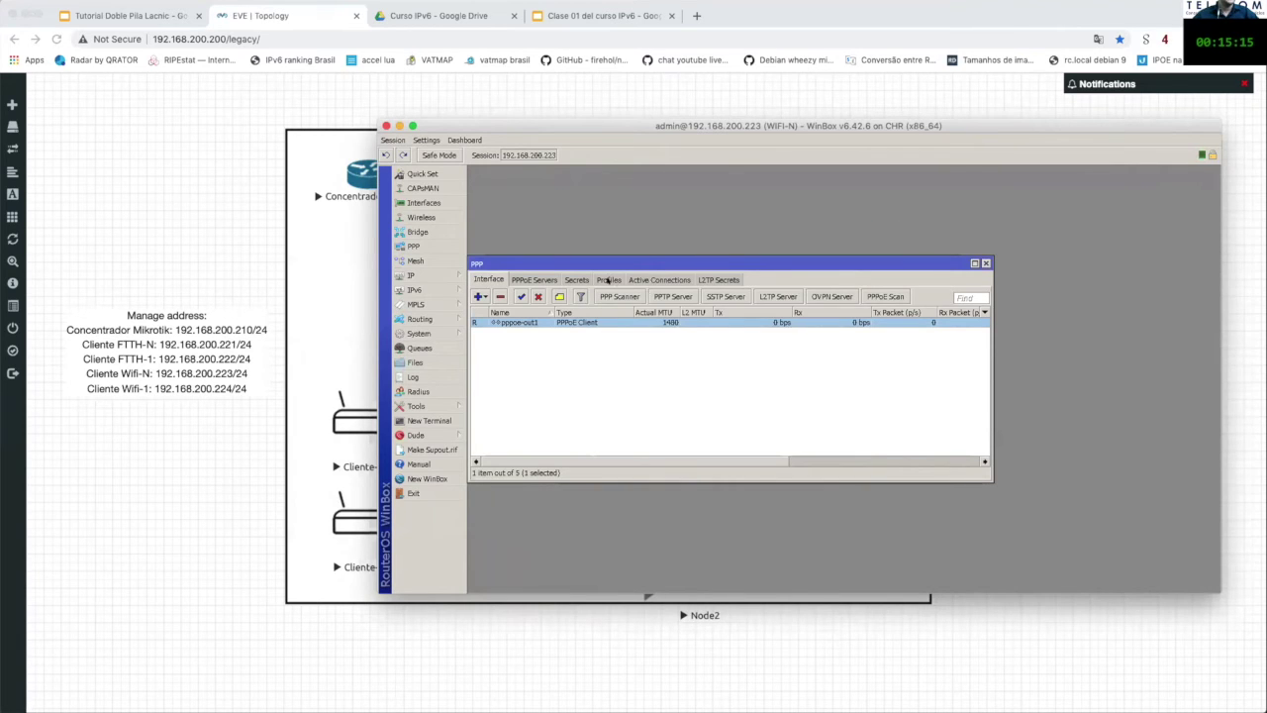
{"action": "left_click", "coordinate": [658, 279]}
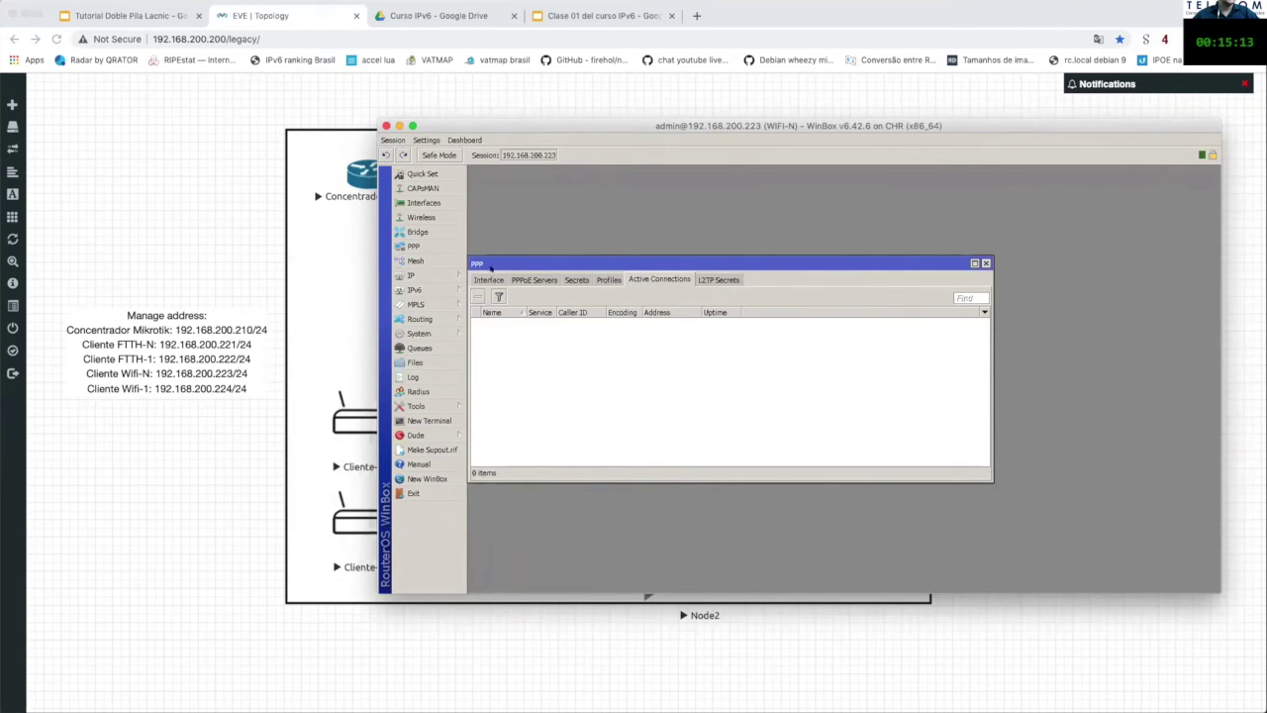
{"action": "left_click", "coordinate": [488, 279]}
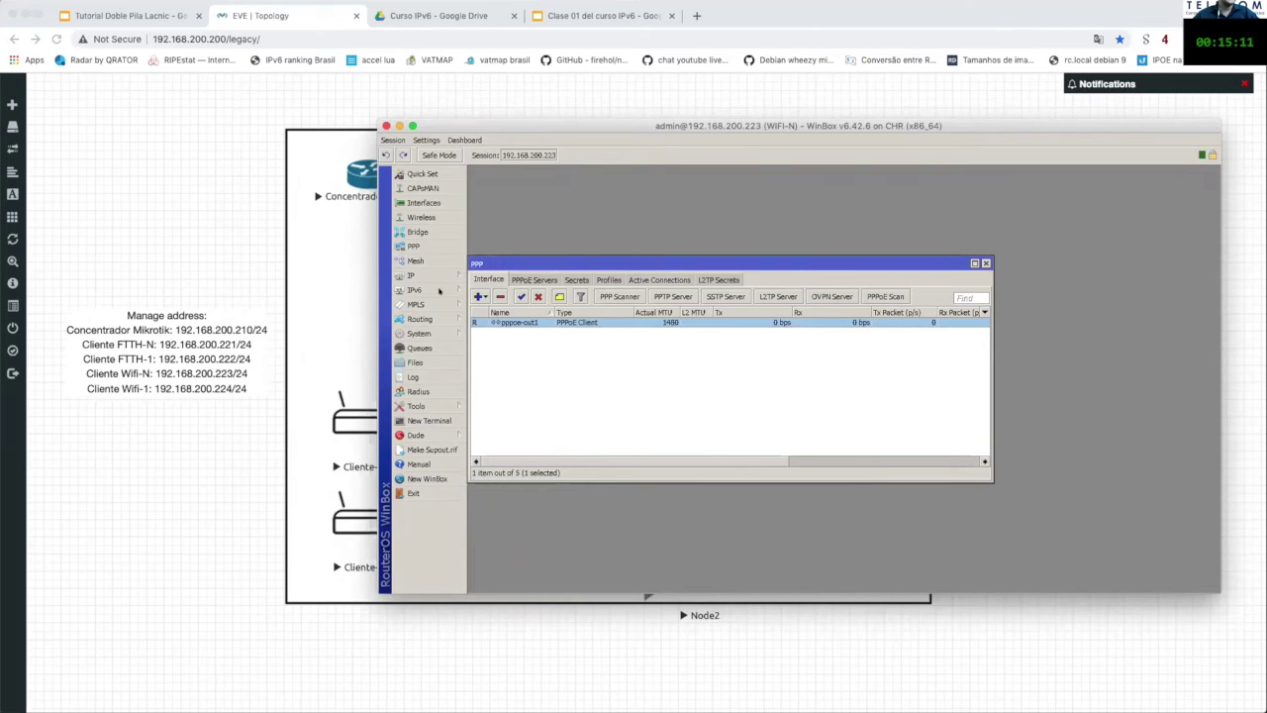
Step: Show the pppoe-out1 DHCPv6 client holding prefix 2001:db8:8000:100::/56 from PD-ISP-PPPoE
{"action": "left_click", "coordinate": [439, 289]}
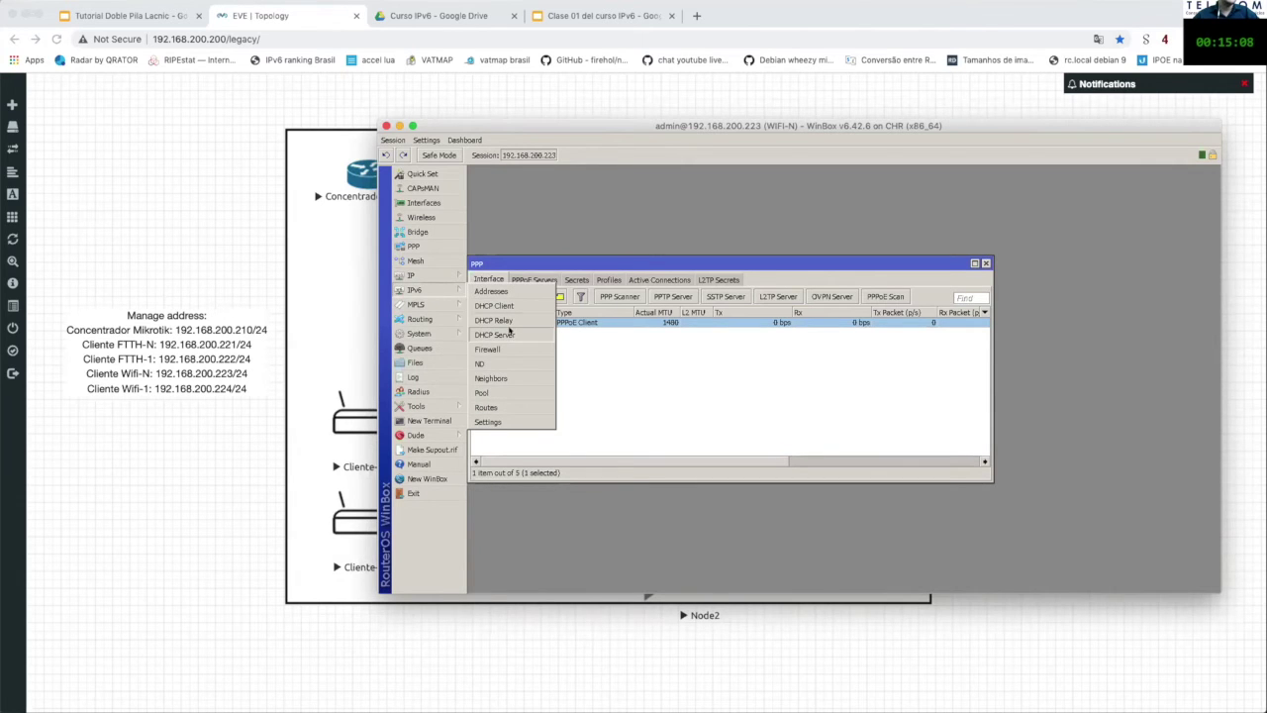
{"action": "left_click", "coordinate": [515, 307]}
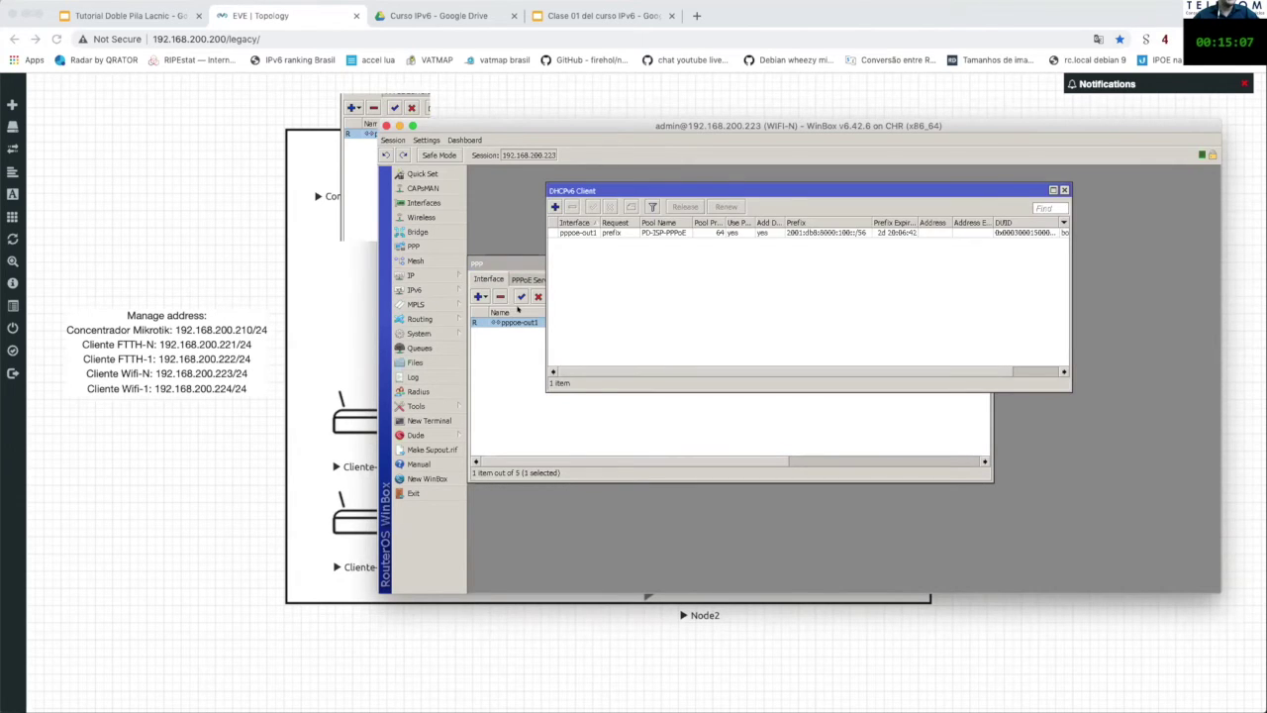
{"action": "left_click", "coordinate": [607, 232]}
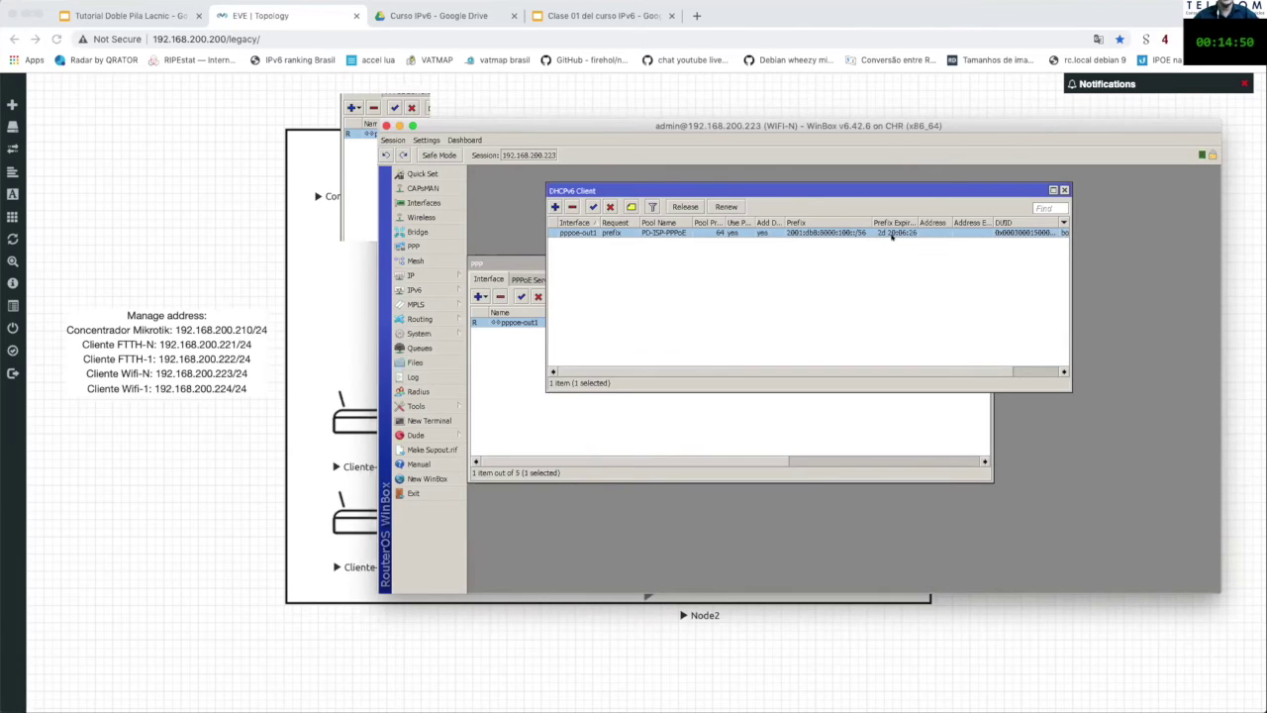
{"action": "left_click", "coordinate": [418, 289]}
Step: Open the IPv6 address list and details of 2001:db8:8000:100::/64 from pool PD-ISP-PPPoE on ether1
{"action": "left_click", "coordinate": [490, 291]}
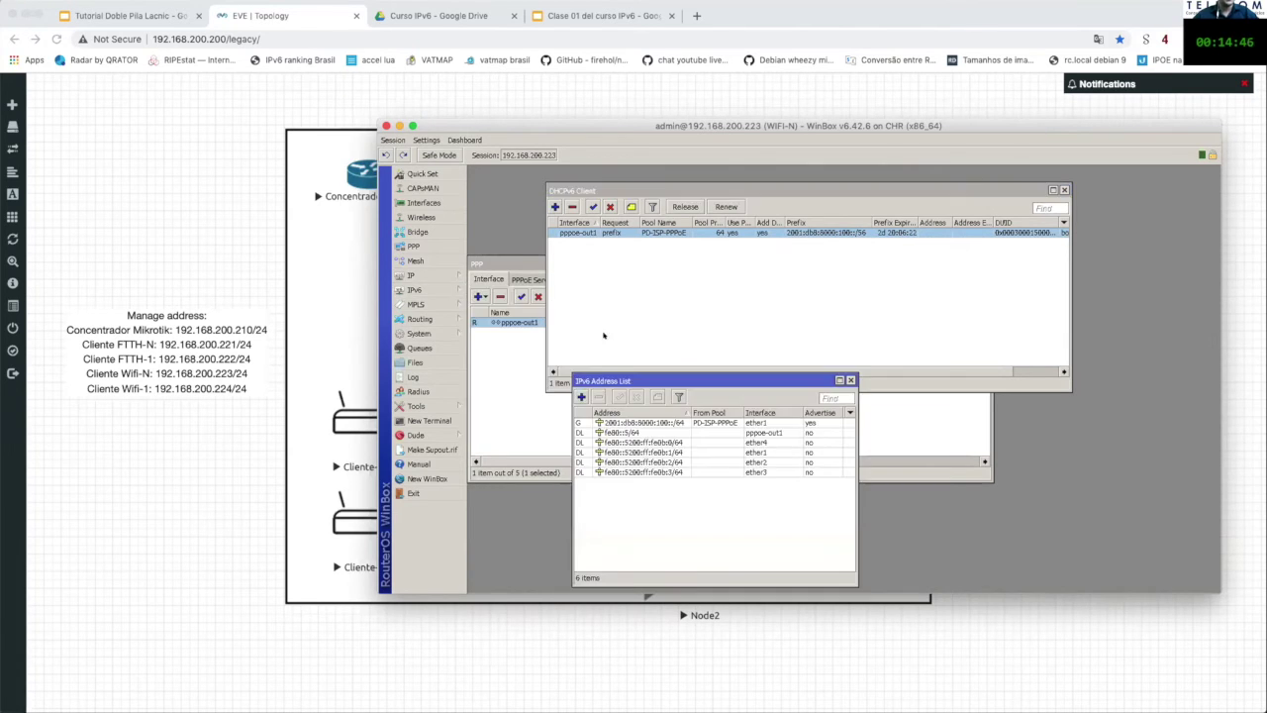
{"action": "double_click", "coordinate": [636, 422]}
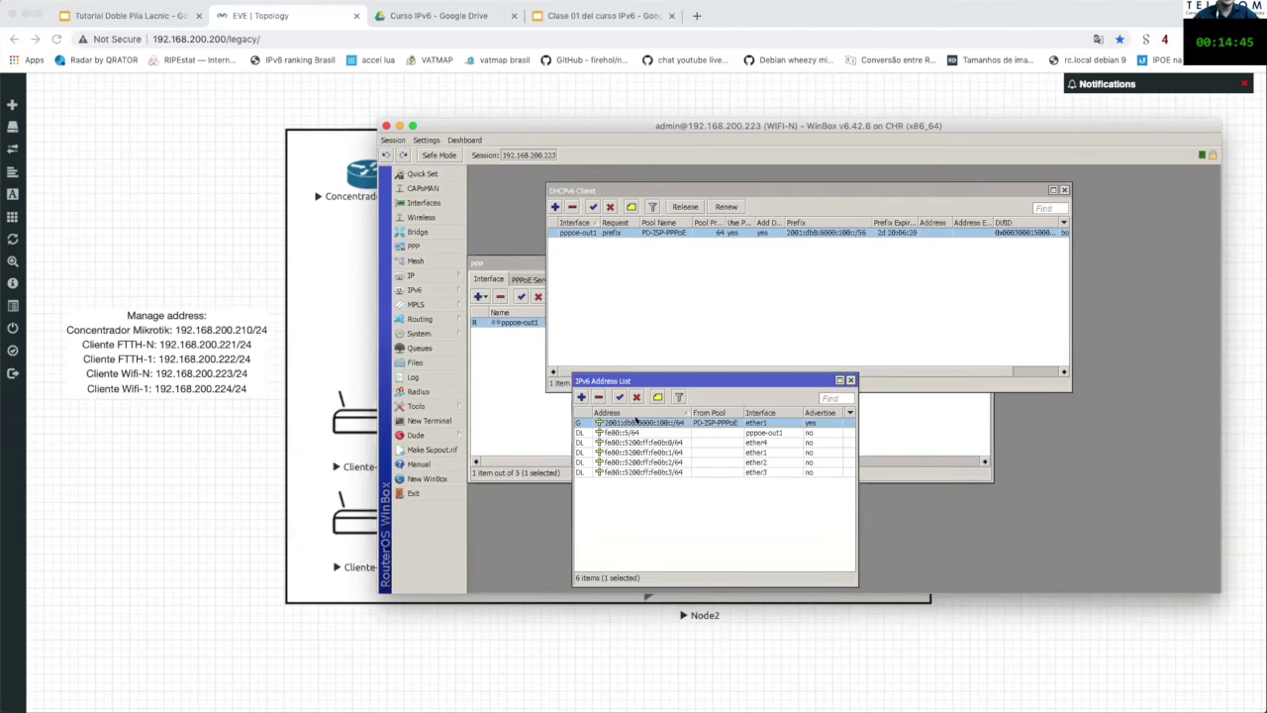
{"action": "left_click_drag", "start_coordinate": [944, 394], "coordinate": [960, 297]}
{"action": "left_click_drag", "start_coordinate": [816, 378], "coordinate": [793, 353]}
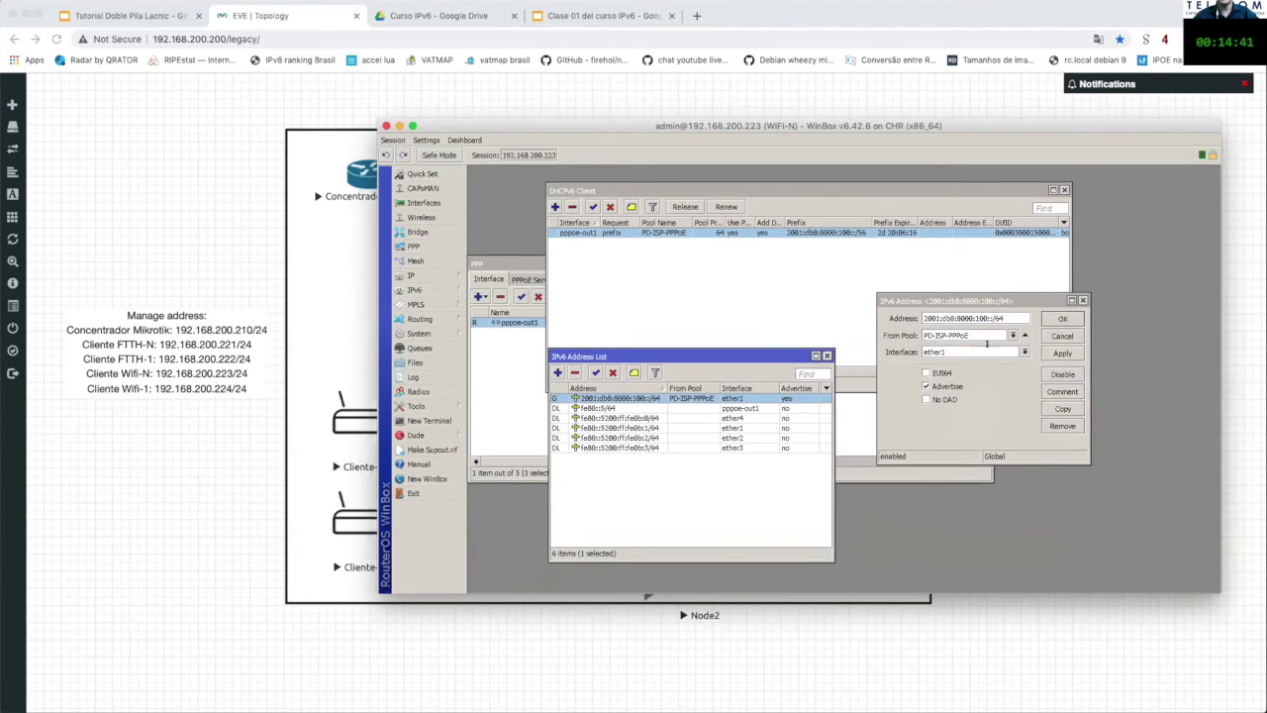
{"action": "left_click", "coordinate": [976, 296]}
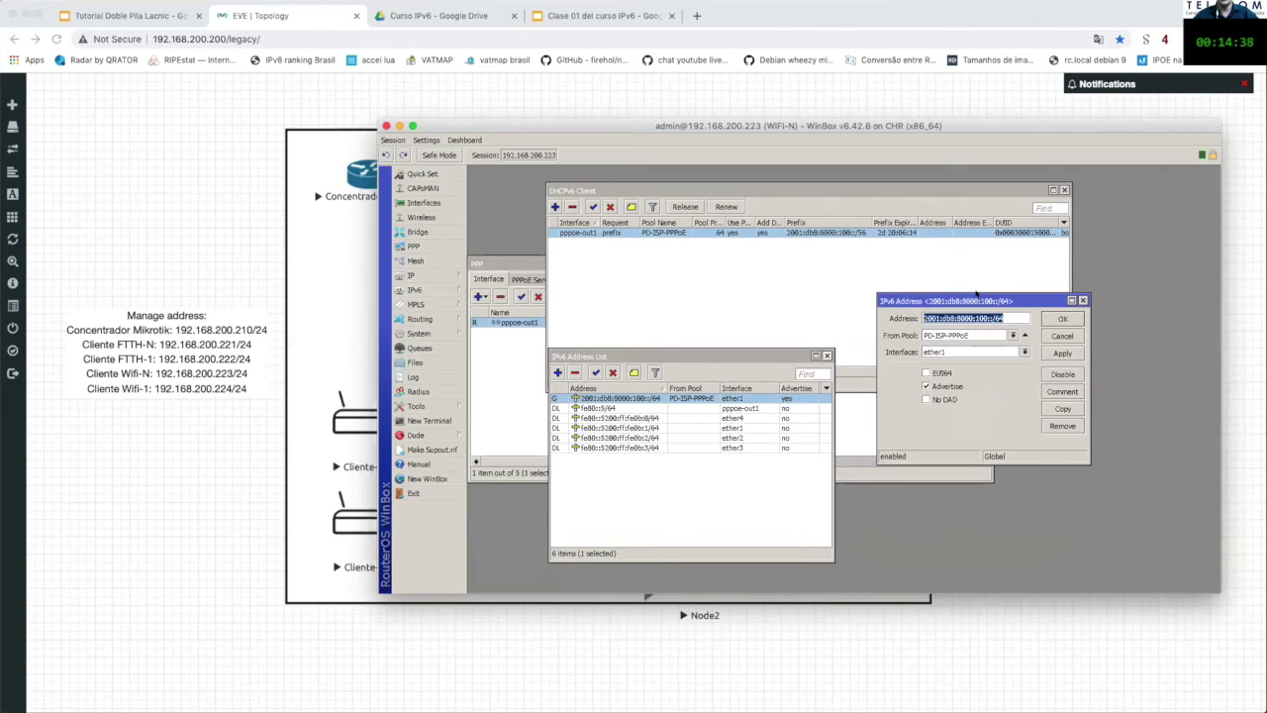
{"action": "left_click", "coordinate": [623, 233]}
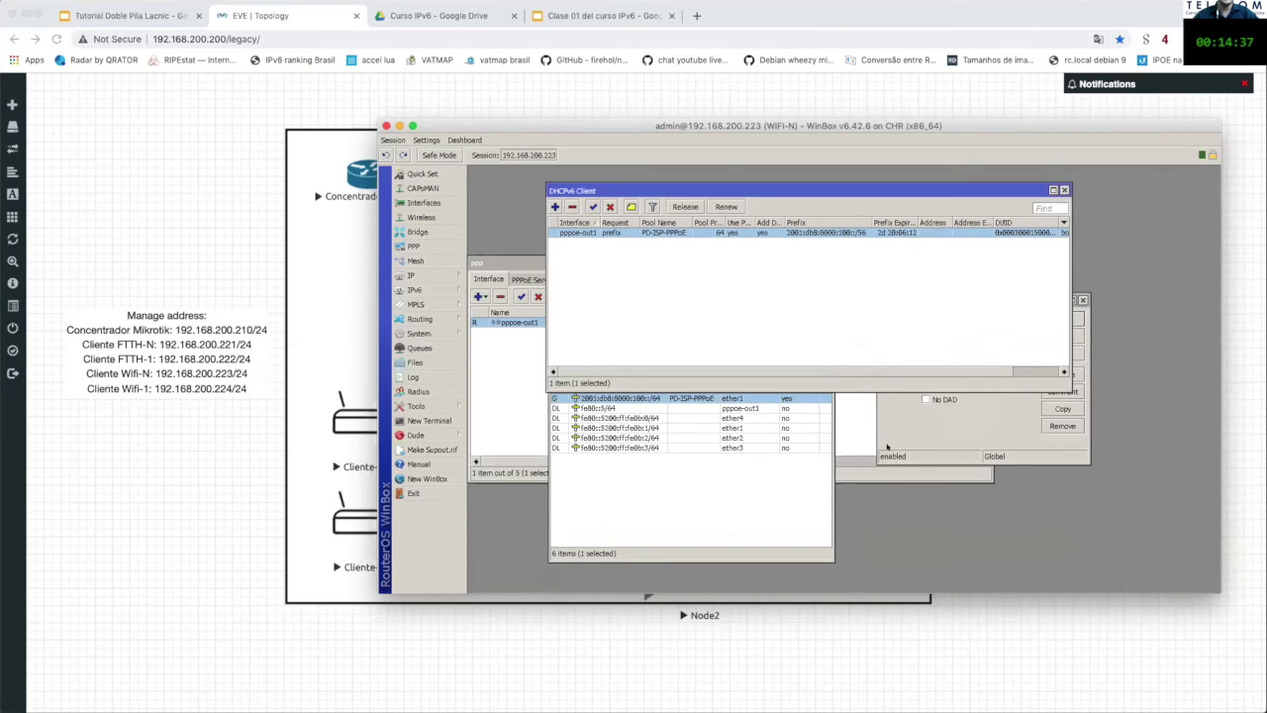
{"action": "left_click", "coordinate": [760, 436]}
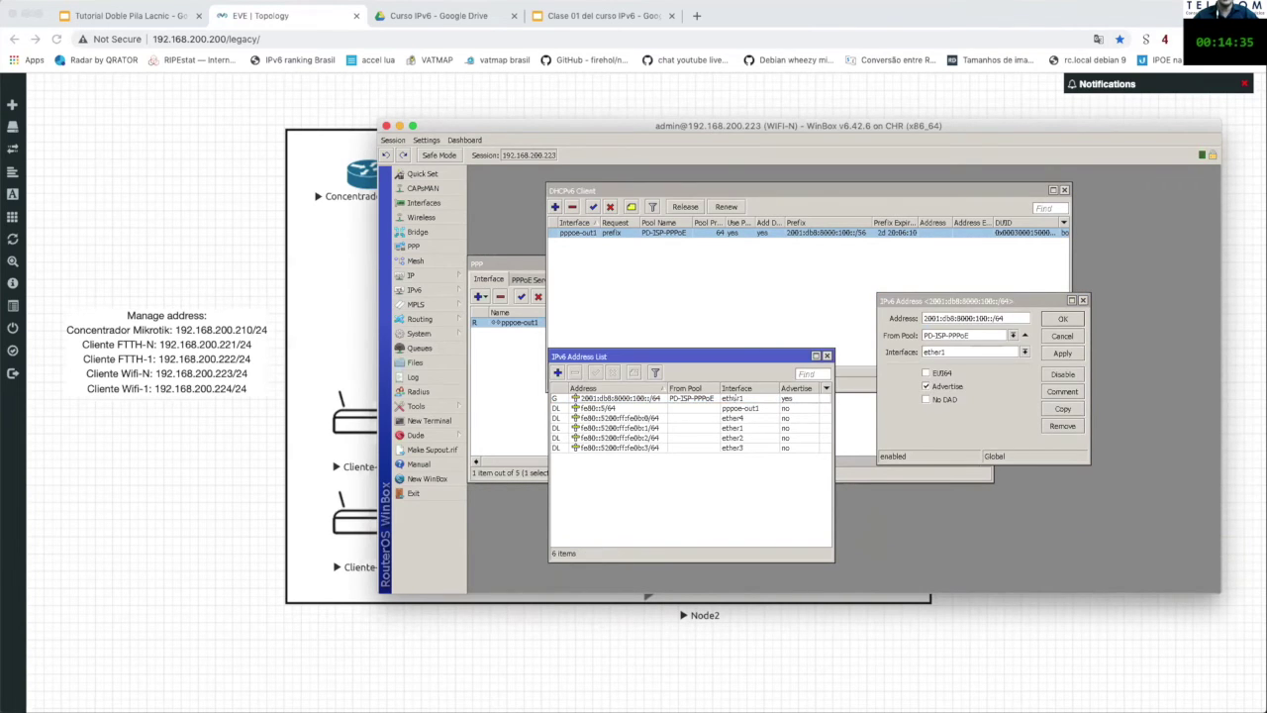
{"action": "left_click_drag", "start_coordinate": [693, 355], "coordinate": [679, 403]}
{"action": "left_click_drag", "start_coordinate": [958, 300], "coordinate": [951, 404]}
Step: Disable the DHCPv6 client to see ether1's pool-not-found error, then re-enable it
{"action": "left_click", "coordinate": [647, 260]}
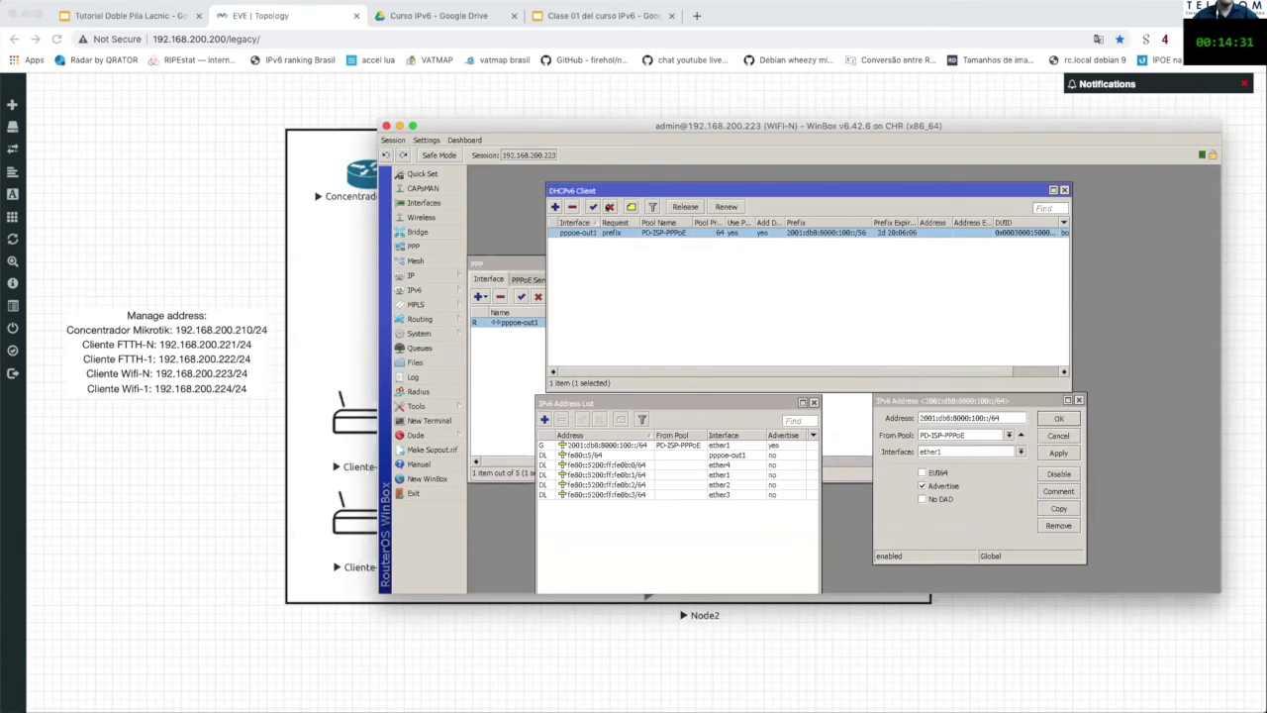
{"action": "left_click", "coordinate": [608, 207]}
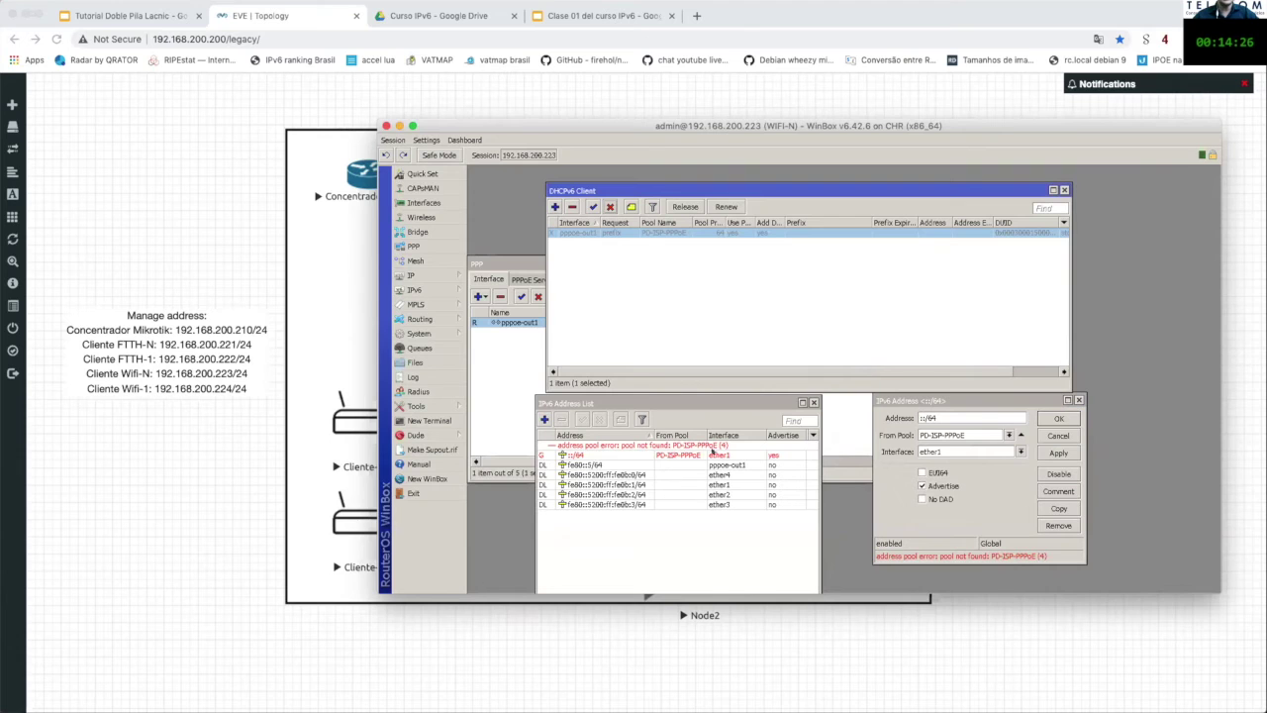
{"action": "left_click", "coordinate": [953, 418]}
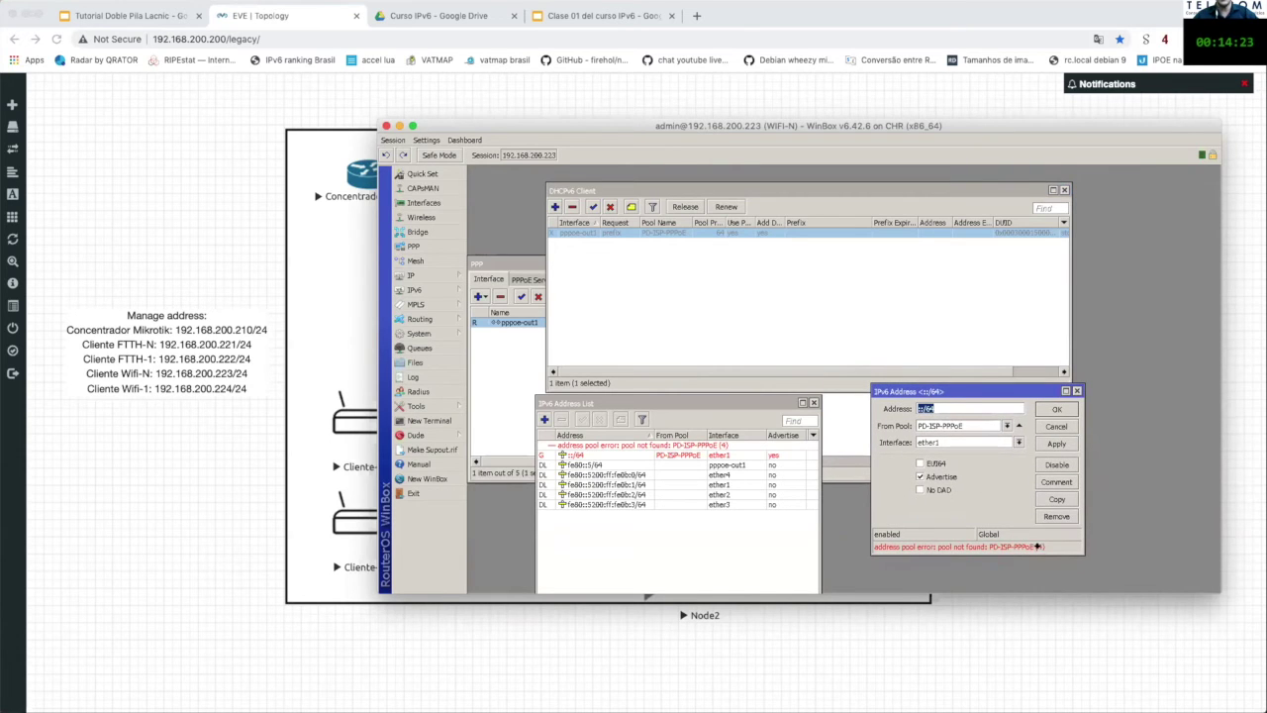
{"action": "left_click", "coordinate": [961, 406]}
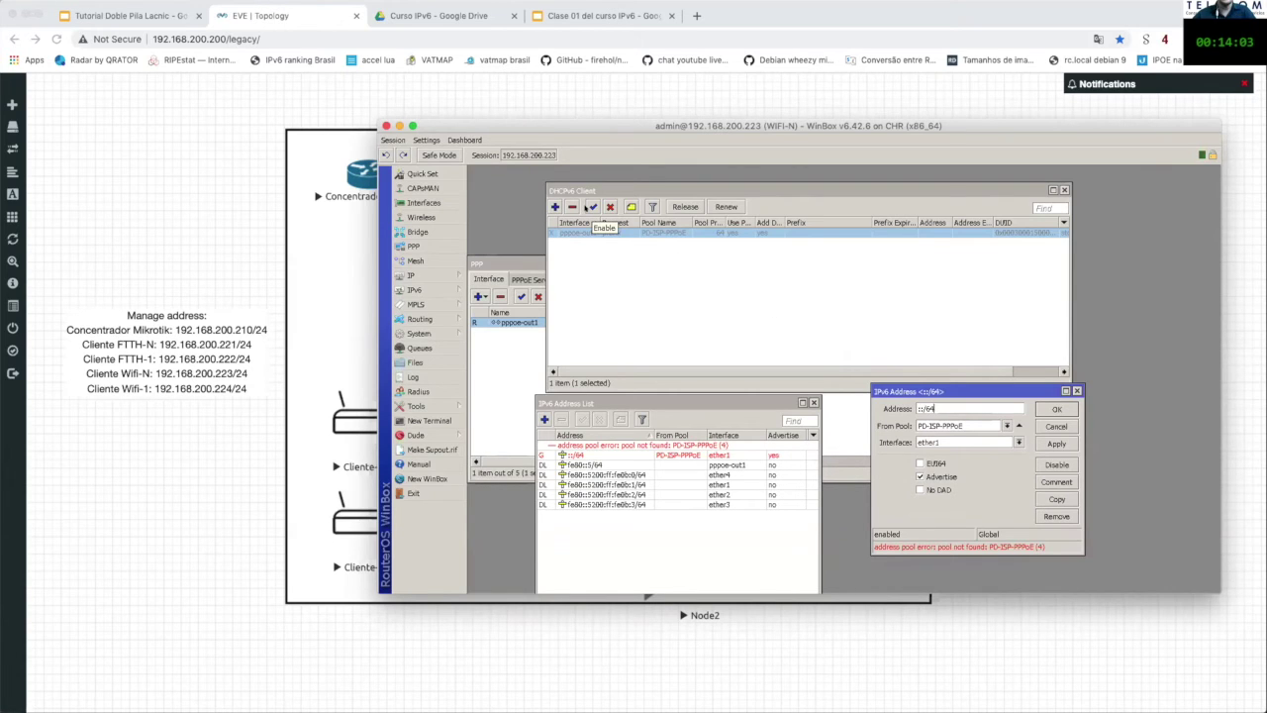
{"action": "left_click", "coordinate": [591, 208]}
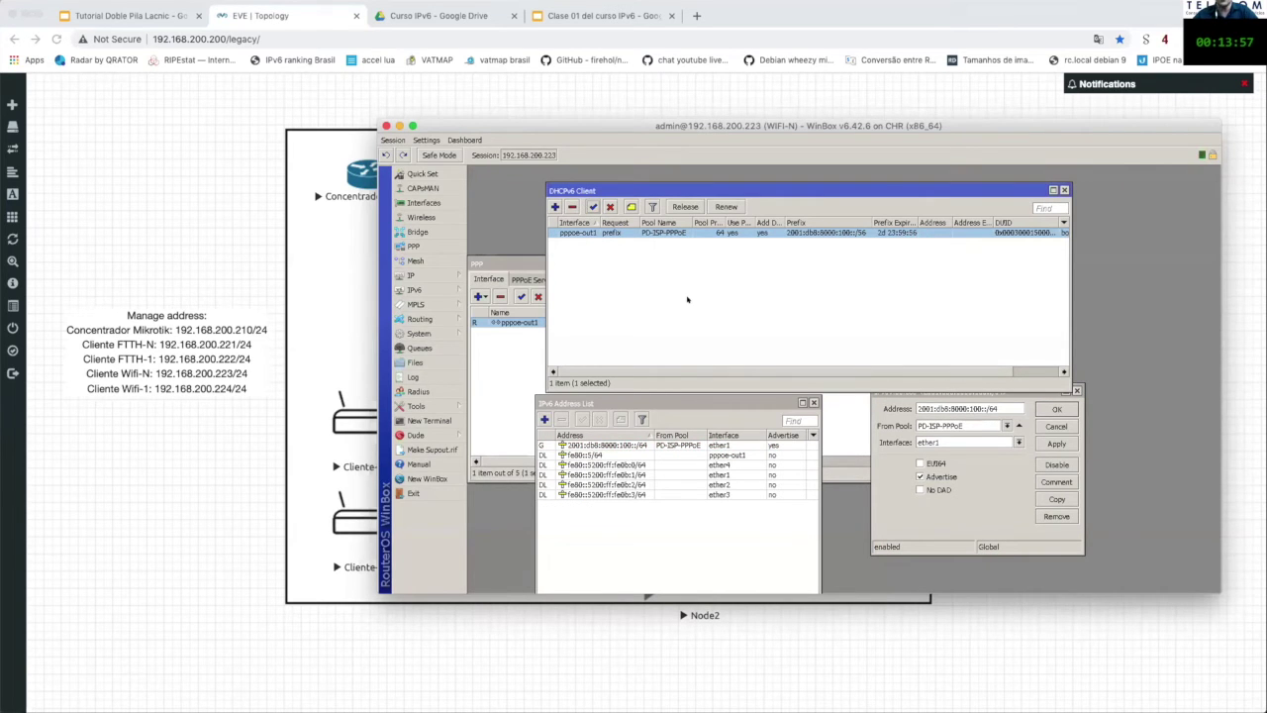
{"action": "left_click_drag", "start_coordinate": [898, 390], "coordinate": [888, 402]}
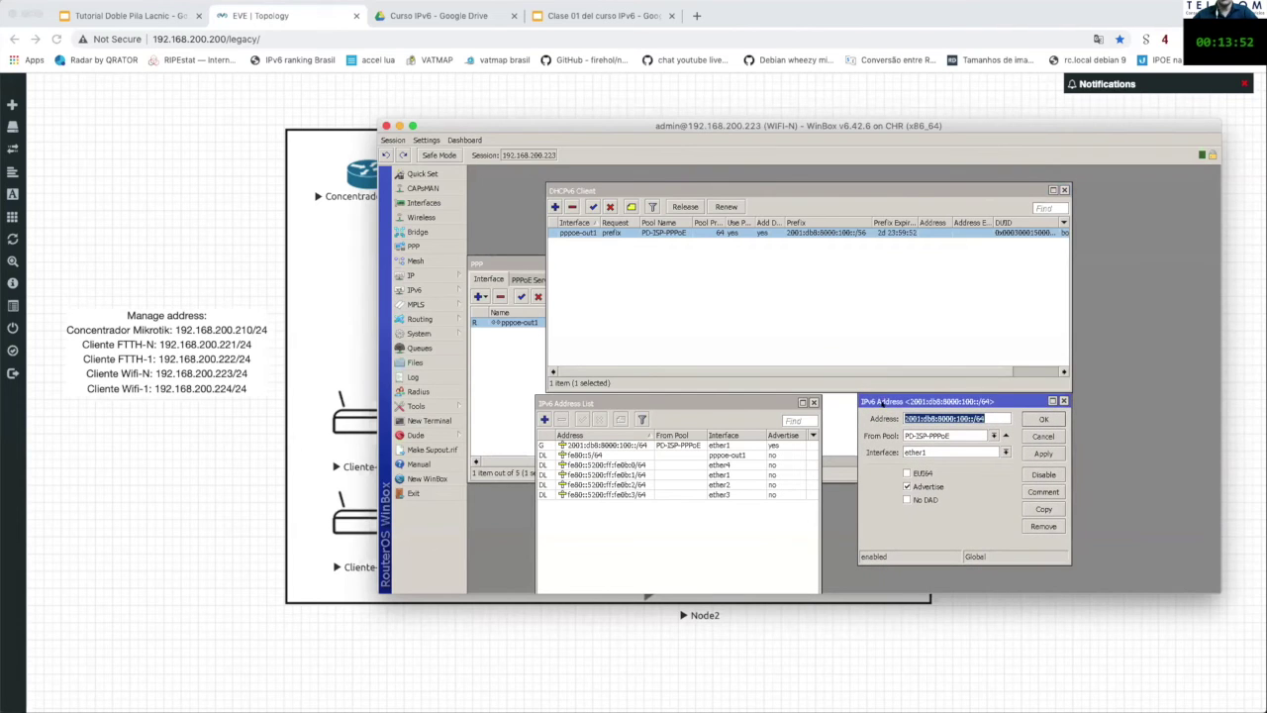
{"action": "left_click_drag", "start_coordinate": [735, 392], "coordinate": [746, 391]}
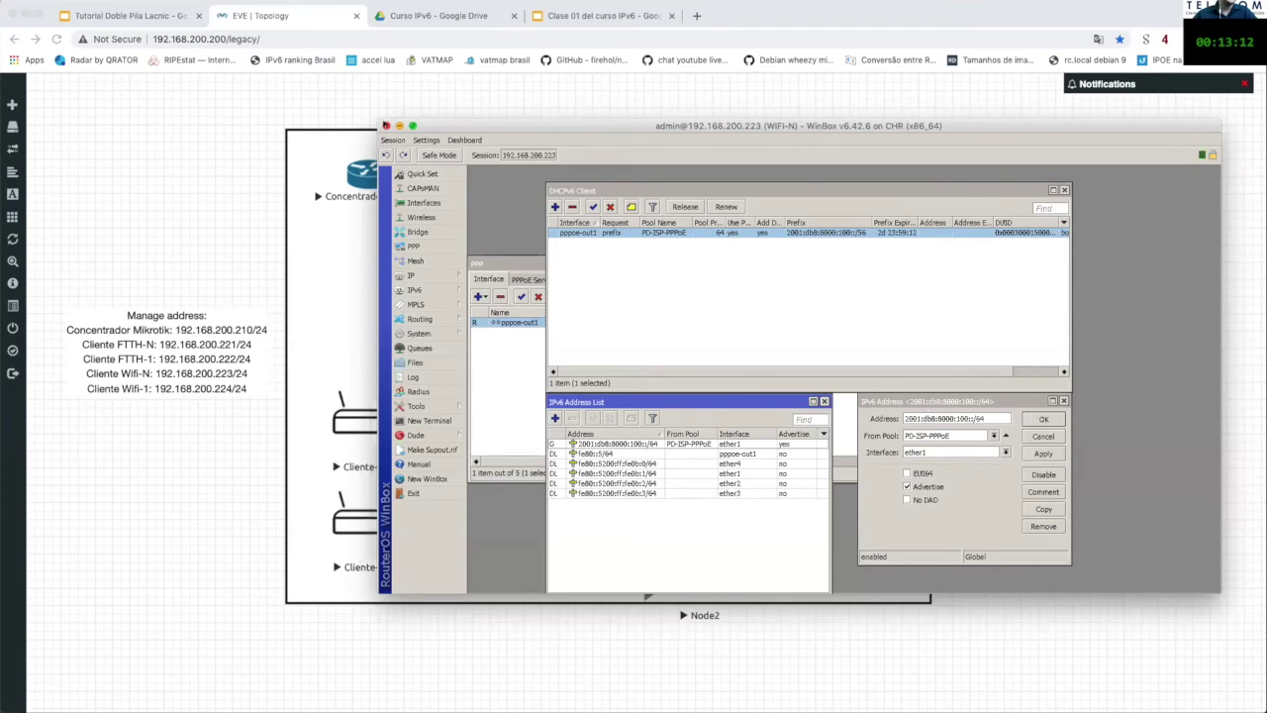
Step: Open a VNC console from the EVE-NG topology to the Ubuntu client at 192.168.200.200:32769
{"action": "left_click", "coordinate": [742, 637]}
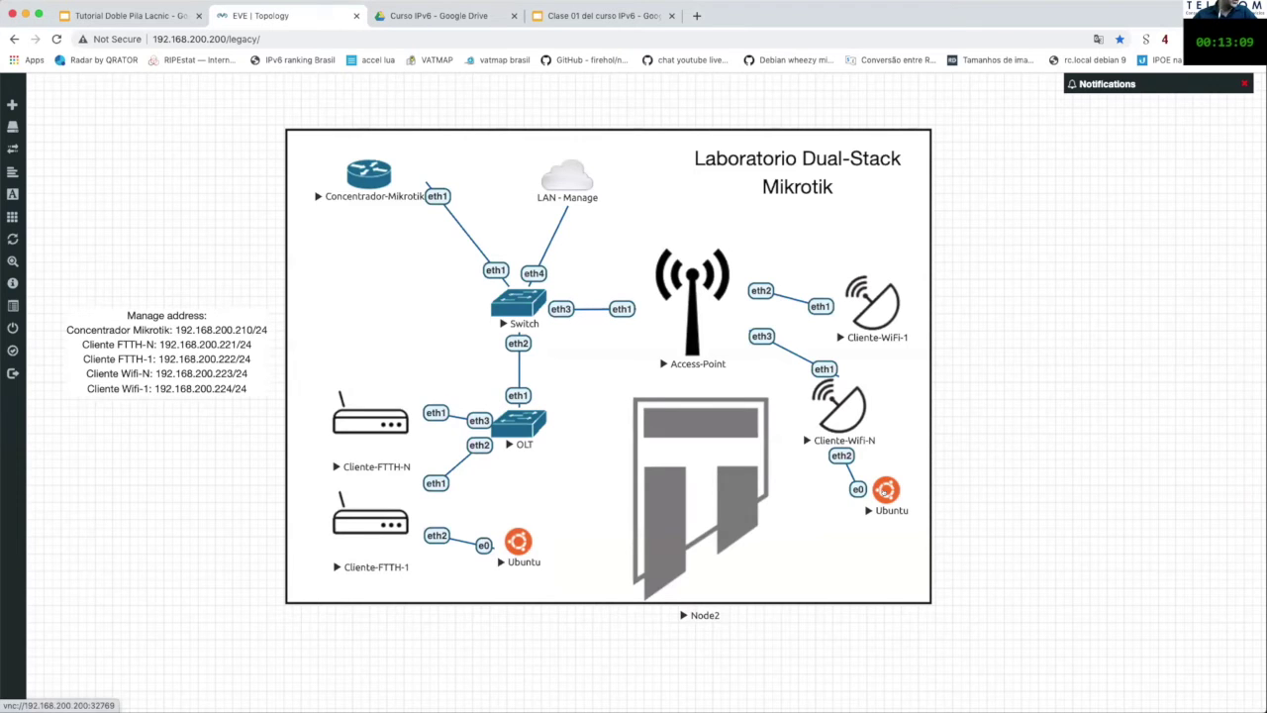
{"action": "left_click", "coordinate": [886, 490]}
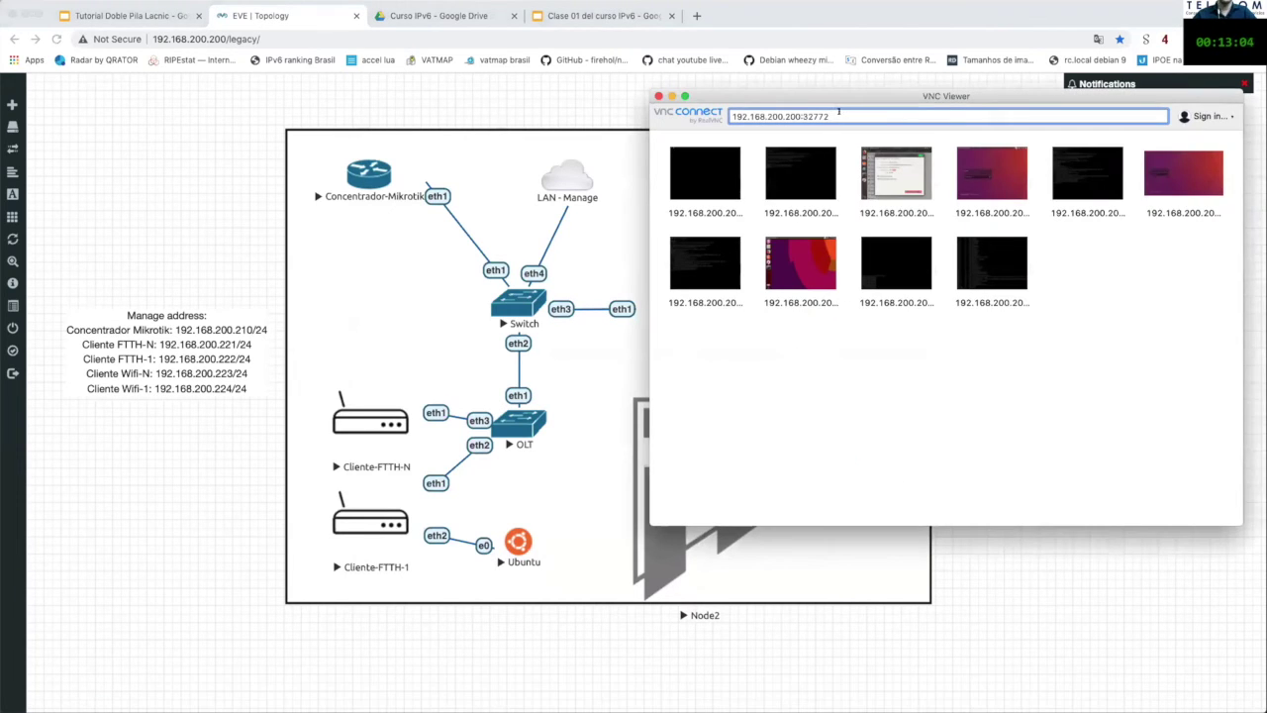
{"action": "key", "text": "BackSpace"}
{"action": "key", "text": "BackSpace"}
{"action": "type", "text": "69"}
{"action": "key", "text": "Return"}
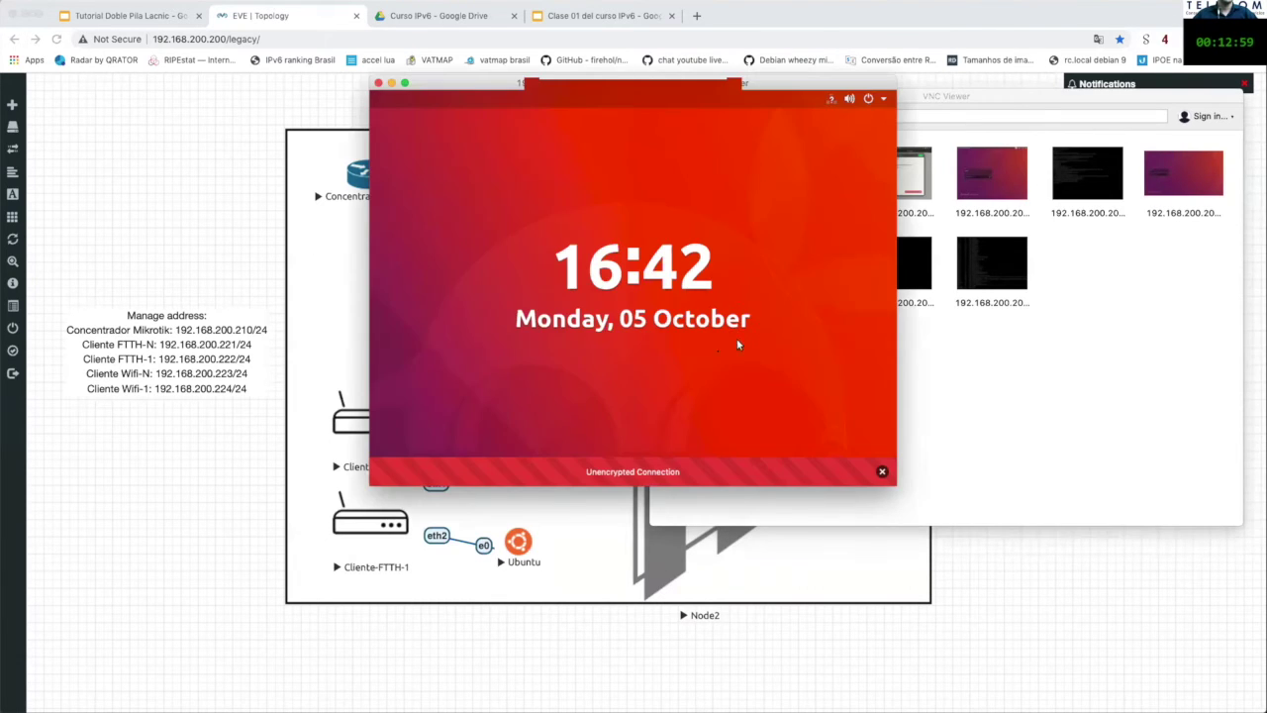
Step: Sign in to the Ubuntu client with its password and open the Wired network settings
{"action": "left_click", "coordinate": [711, 354]}
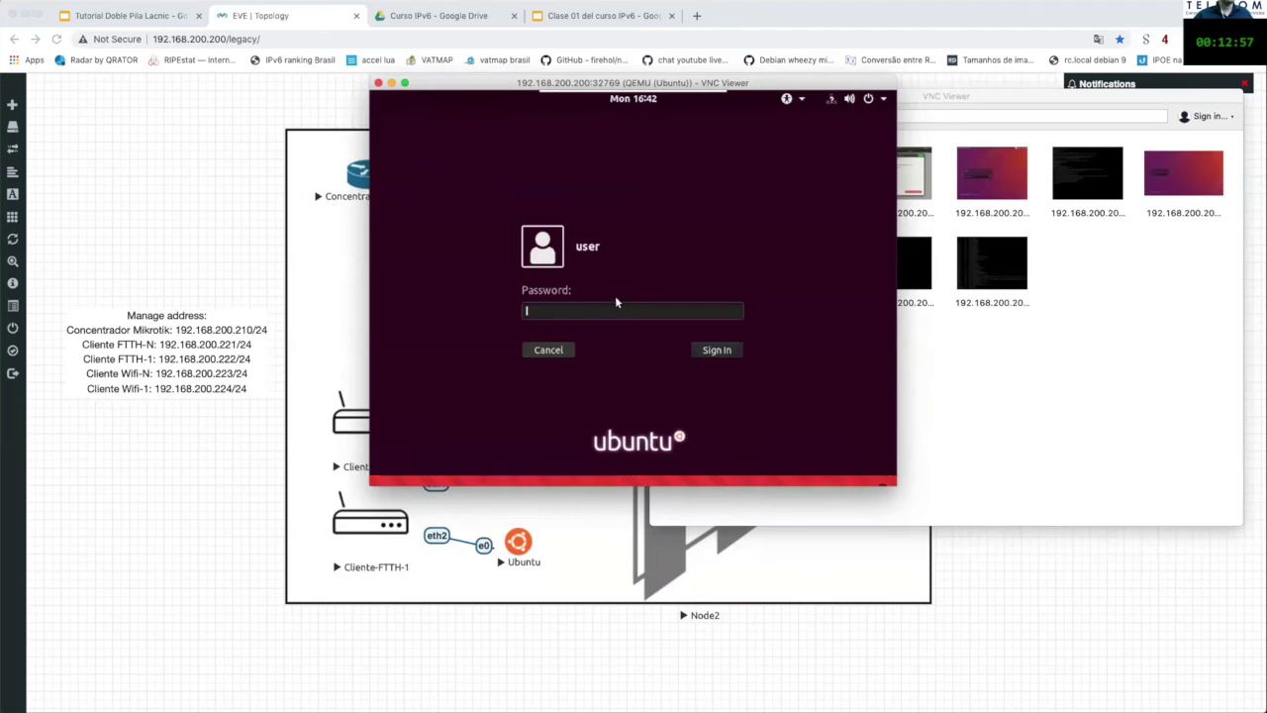
{"action": "type", "text": "*******"}
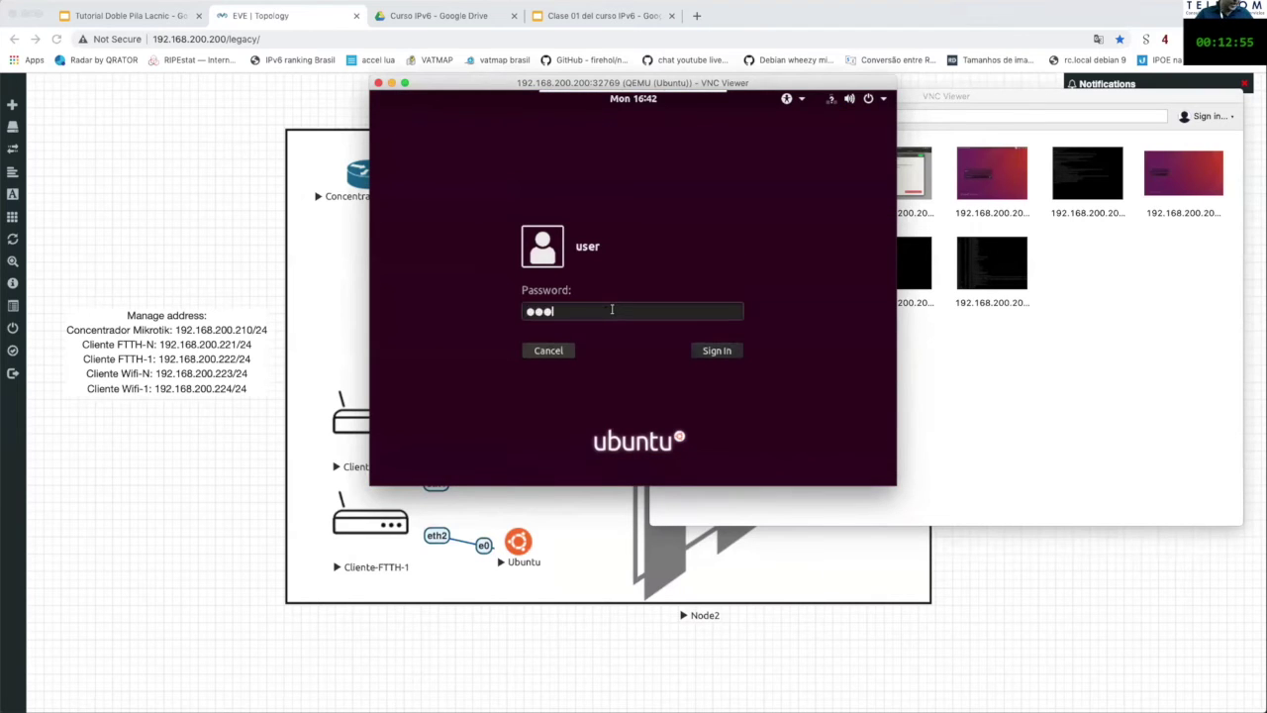
{"action": "key", "text": "Return"}
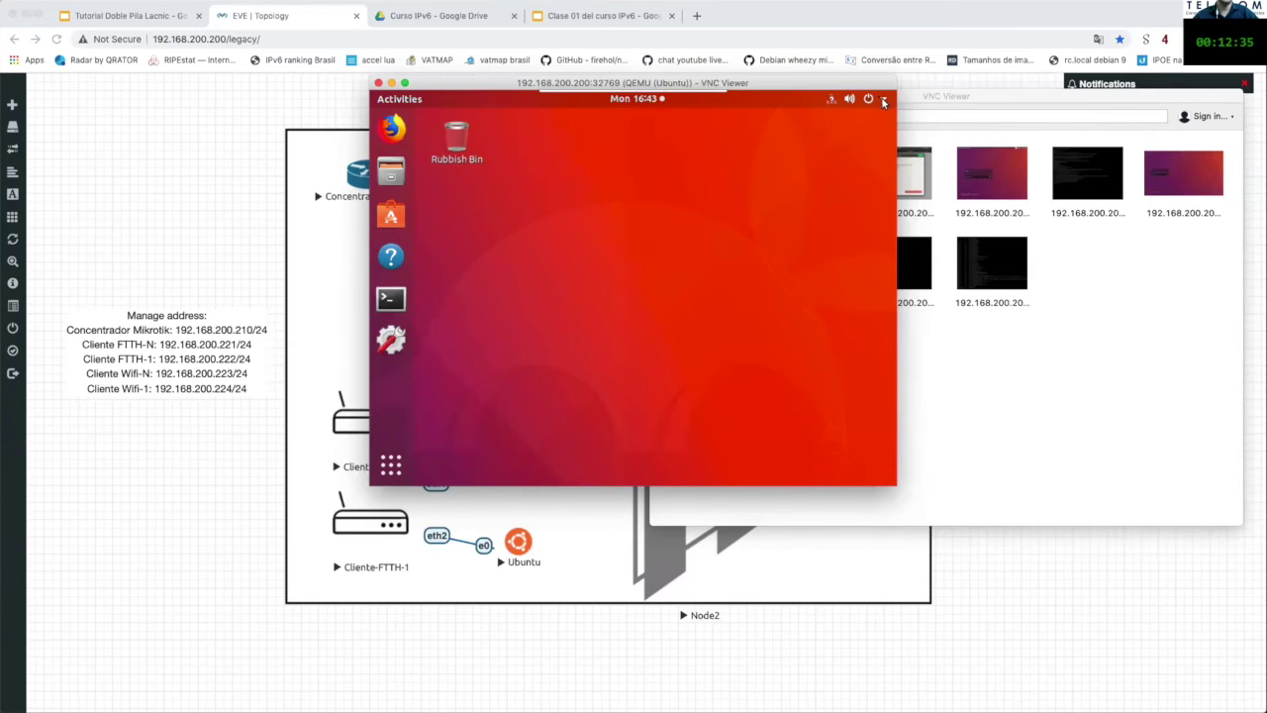
{"action": "left_click", "coordinate": [885, 99]}
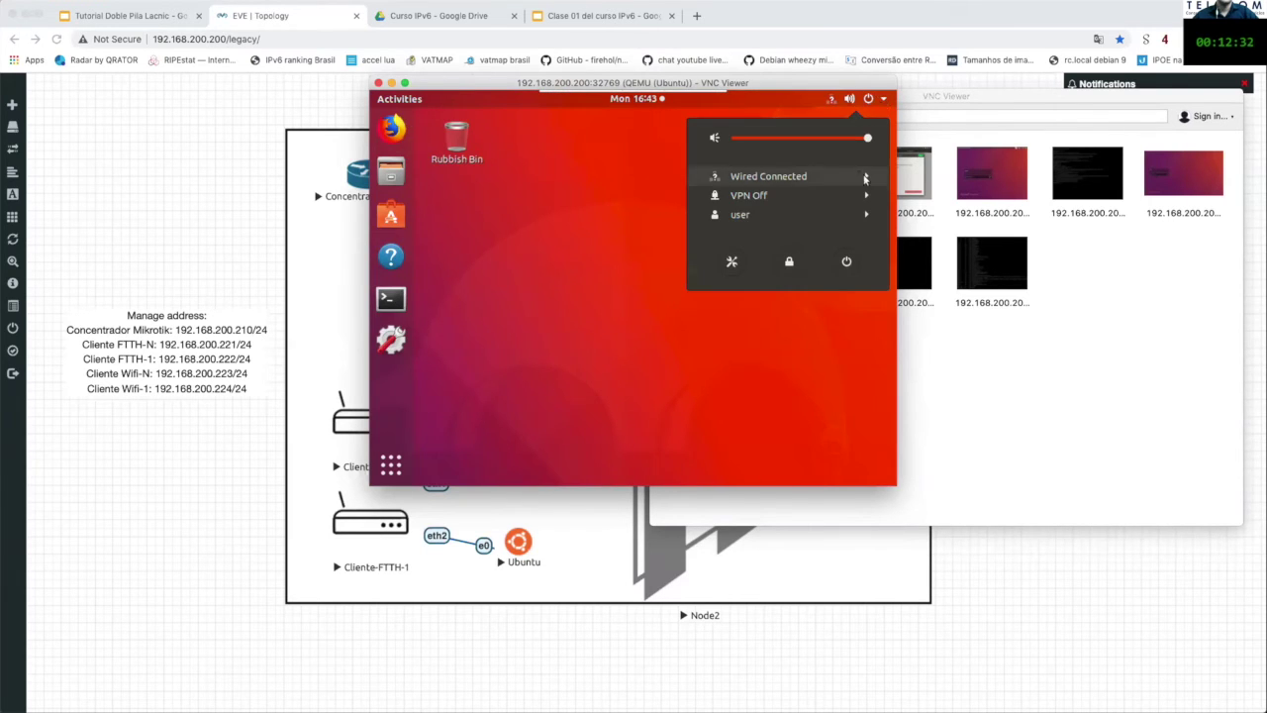
{"action": "left_click", "coordinate": [777, 177]}
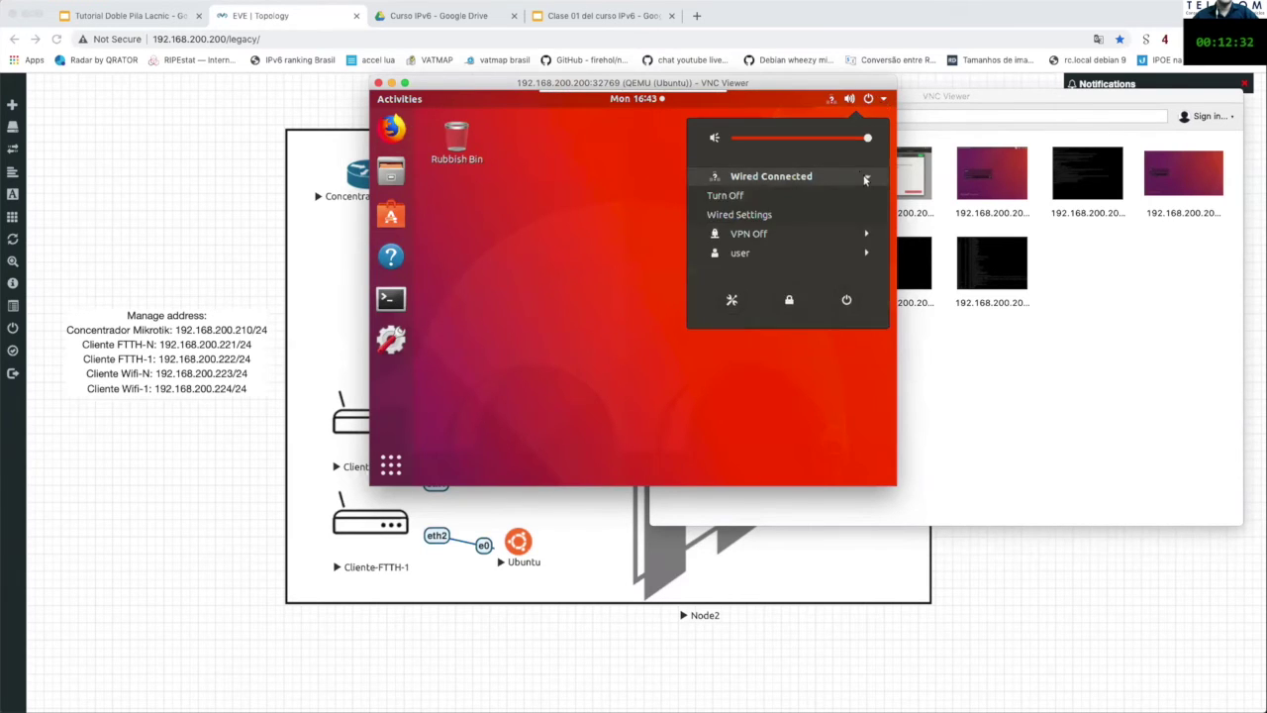
{"action": "left_click", "coordinate": [740, 215]}
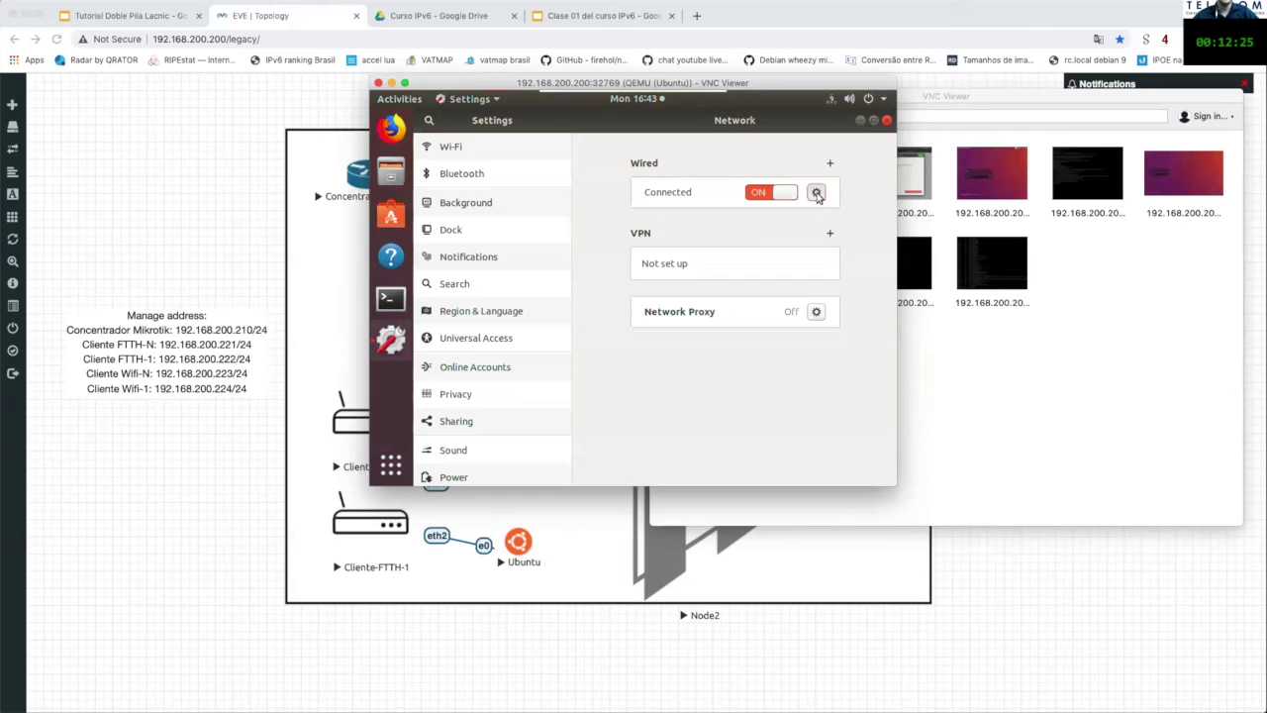
Step: Open the wired details and highlight IPv6 address 2001:db8:8000:100:9ca8:75fb:c69f:5799
{"action": "left_click", "coordinate": [817, 195]}
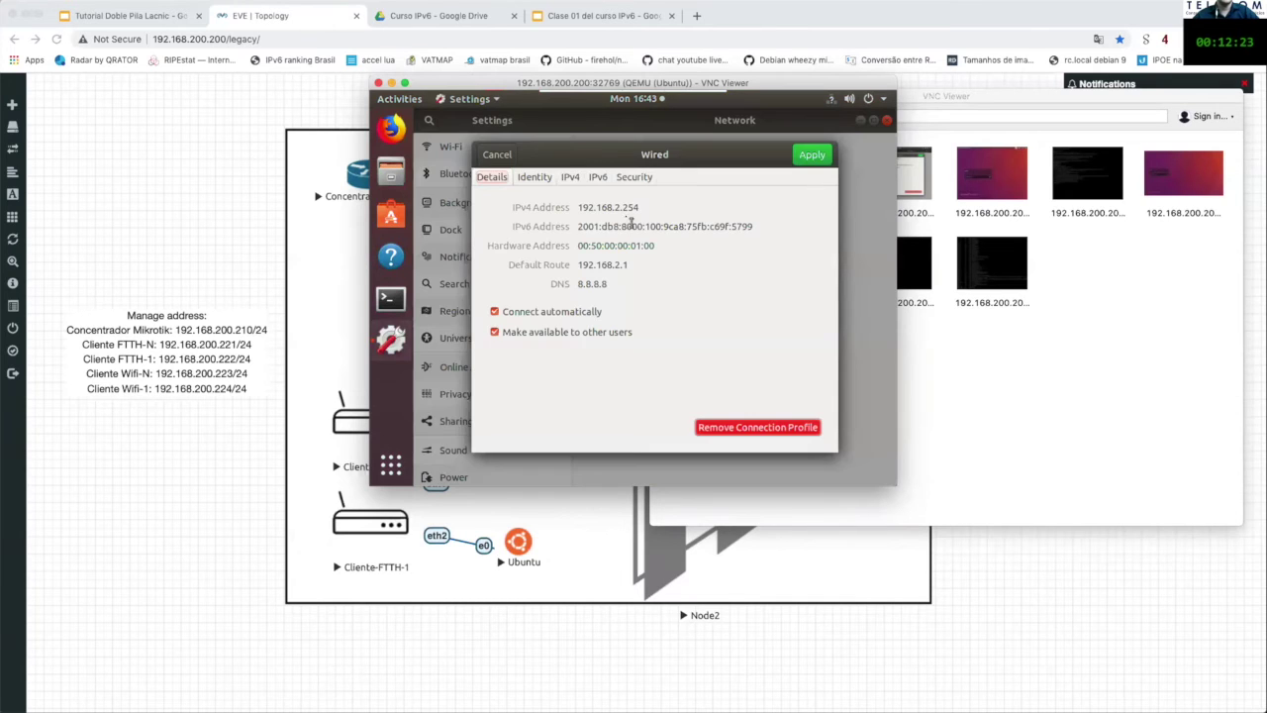
{"action": "left_click_drag", "start_coordinate": [580, 225], "coordinate": [818, 225]}
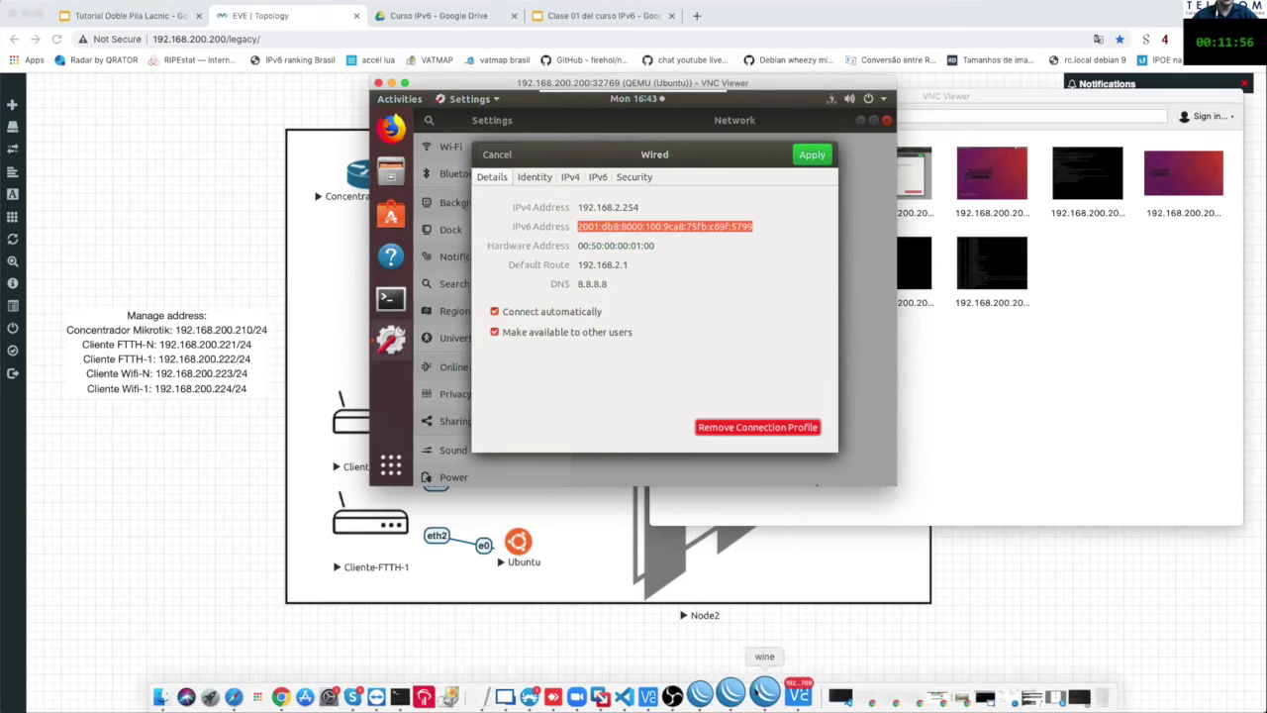
Step: Bring WinBox's IPv6 address dialog forward, then switch to the Tutorial Doble Pila Lacnic slides
{"action": "left_click", "coordinate": [762, 690]}
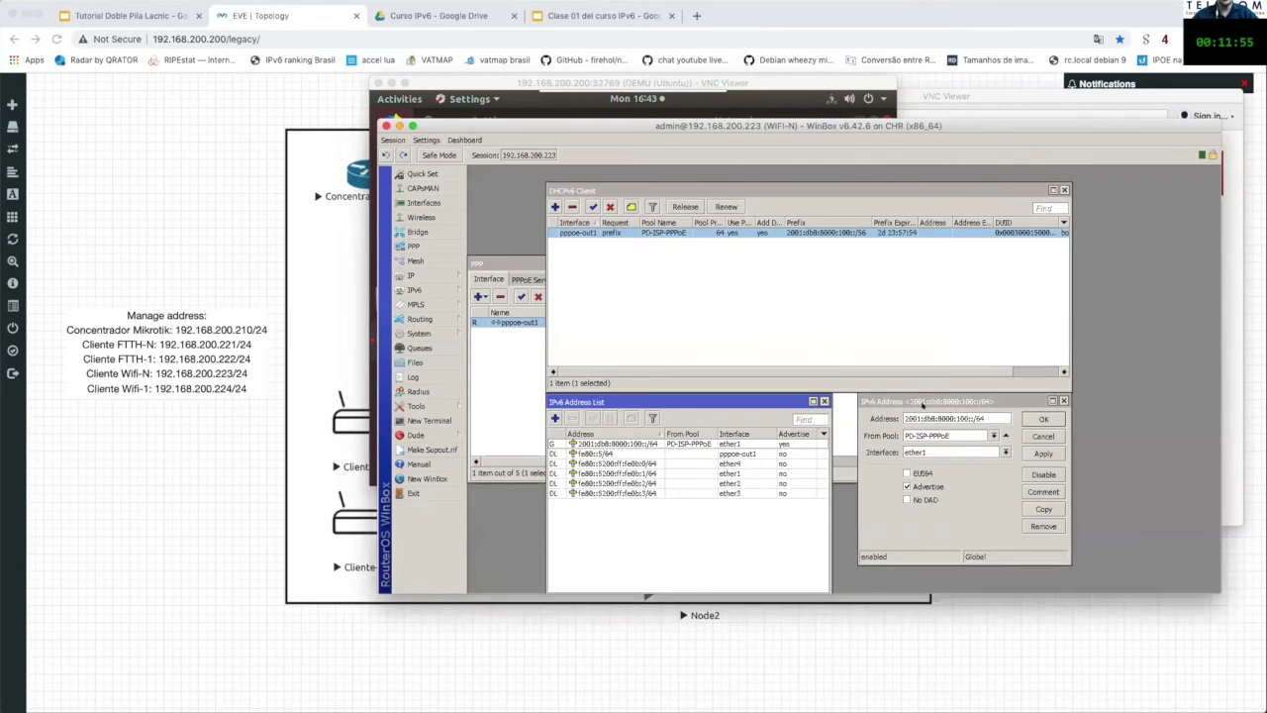
{"action": "left_click_drag", "start_coordinate": [921, 404], "coordinate": [877, 300]}
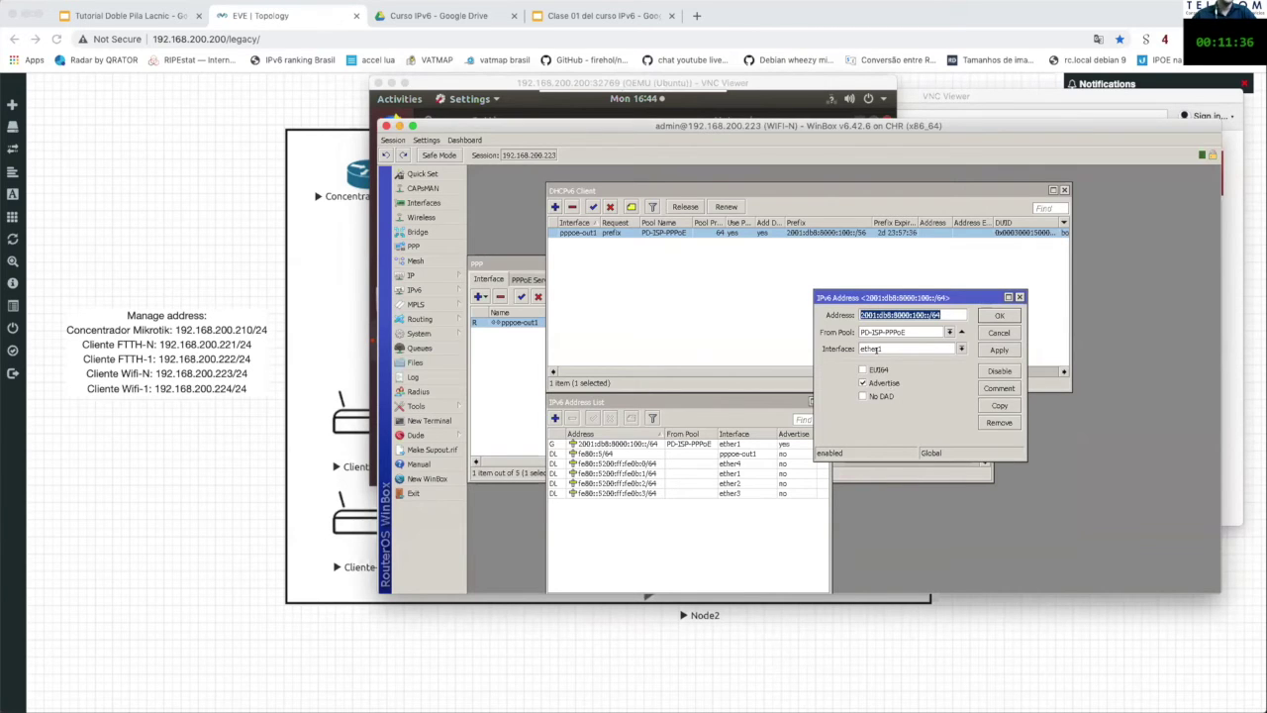
{"action": "mouse_move", "coordinate": [634, 99]}
{"action": "mouse_move", "coordinate": [693, 82]}
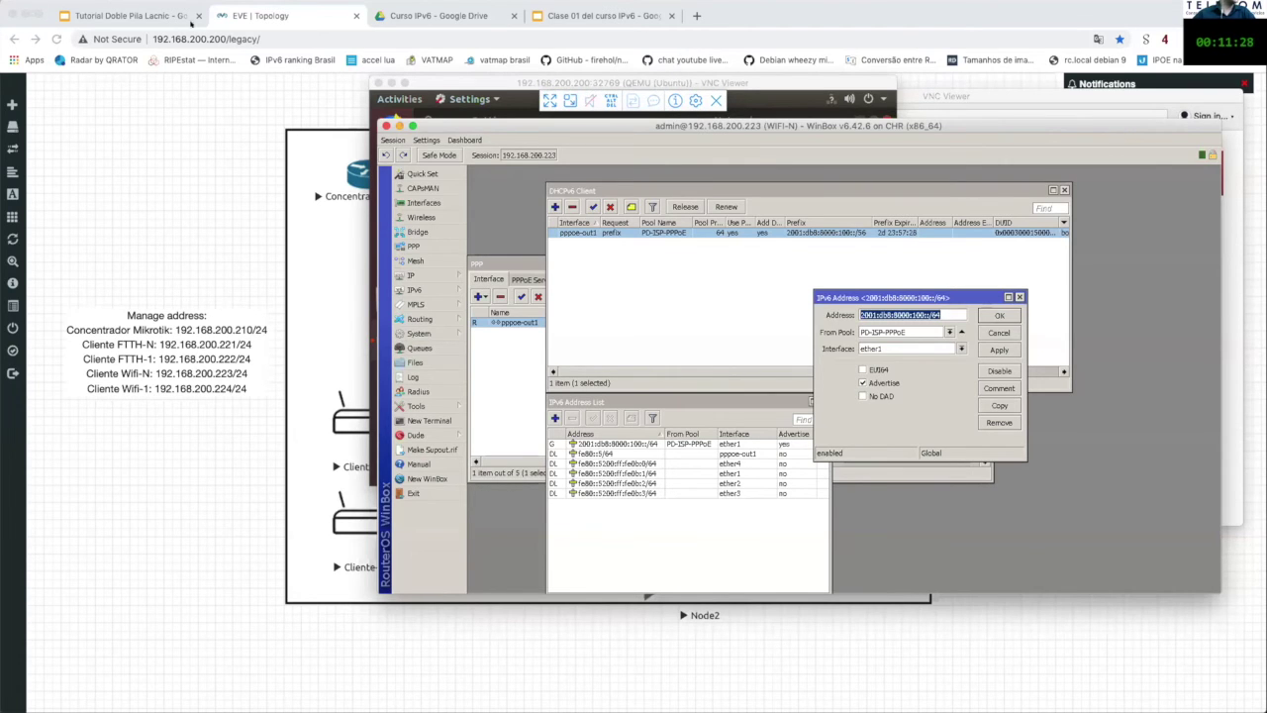
{"action": "left_click", "coordinate": [161, 17]}
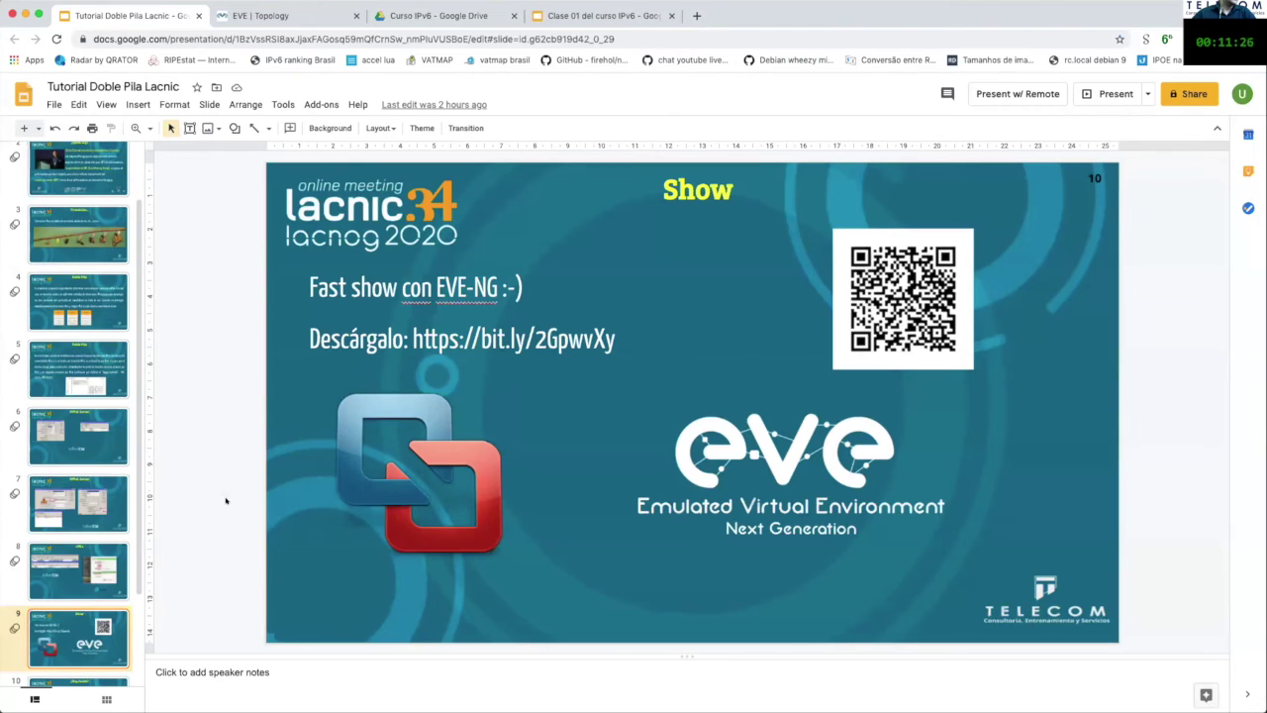
Step: Present the Tutorial Doble Pila Lacnic deck full screen from slide 10, '¿Hay dudas?'
{"action": "scroll", "coordinate": [112, 535], "scroll_direction": "down", "scroll_amount": 3}
{"action": "left_click", "coordinate": [98, 574]}
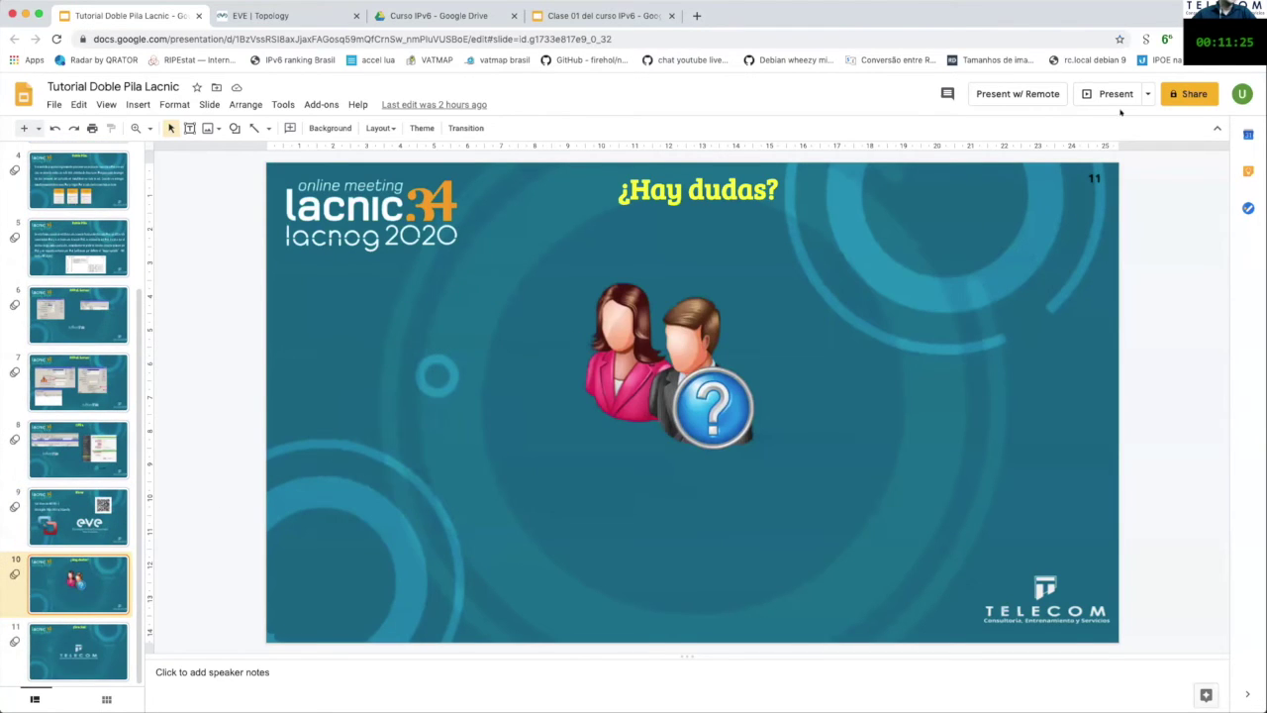
{"action": "left_click", "coordinate": [1097, 91]}
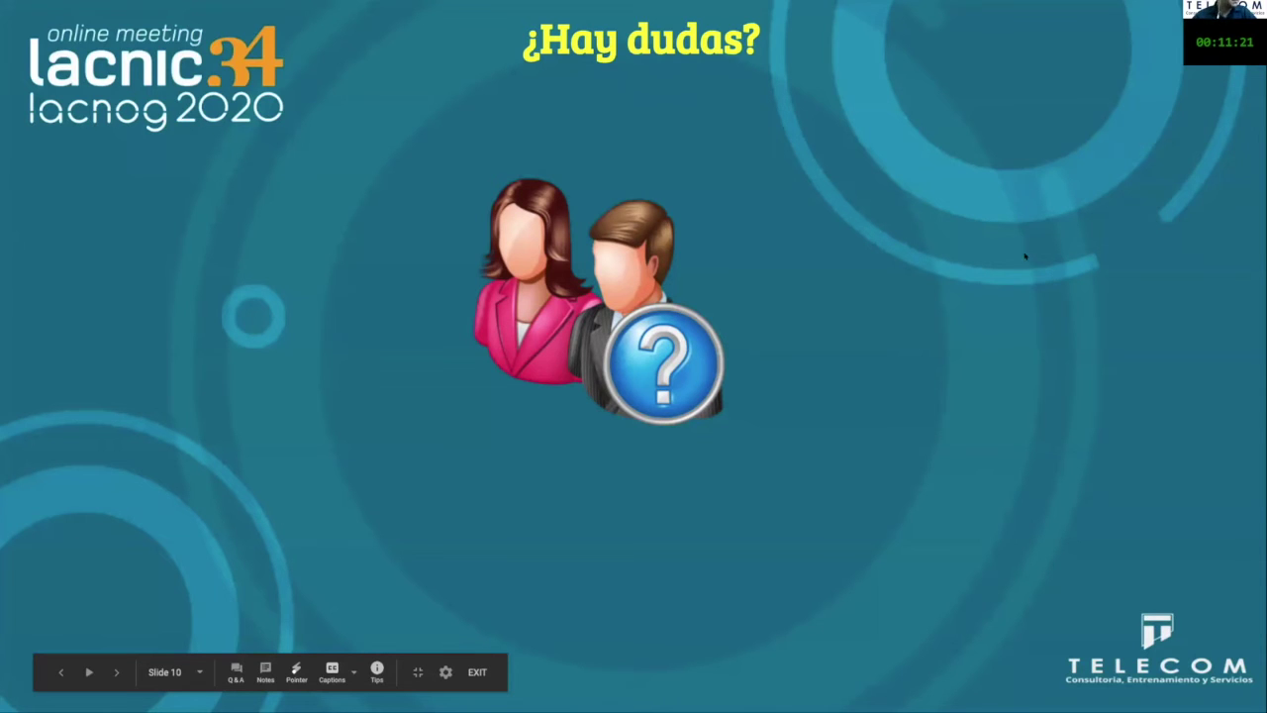
{"action": "mouse_move", "coordinate": [1056, 6]}
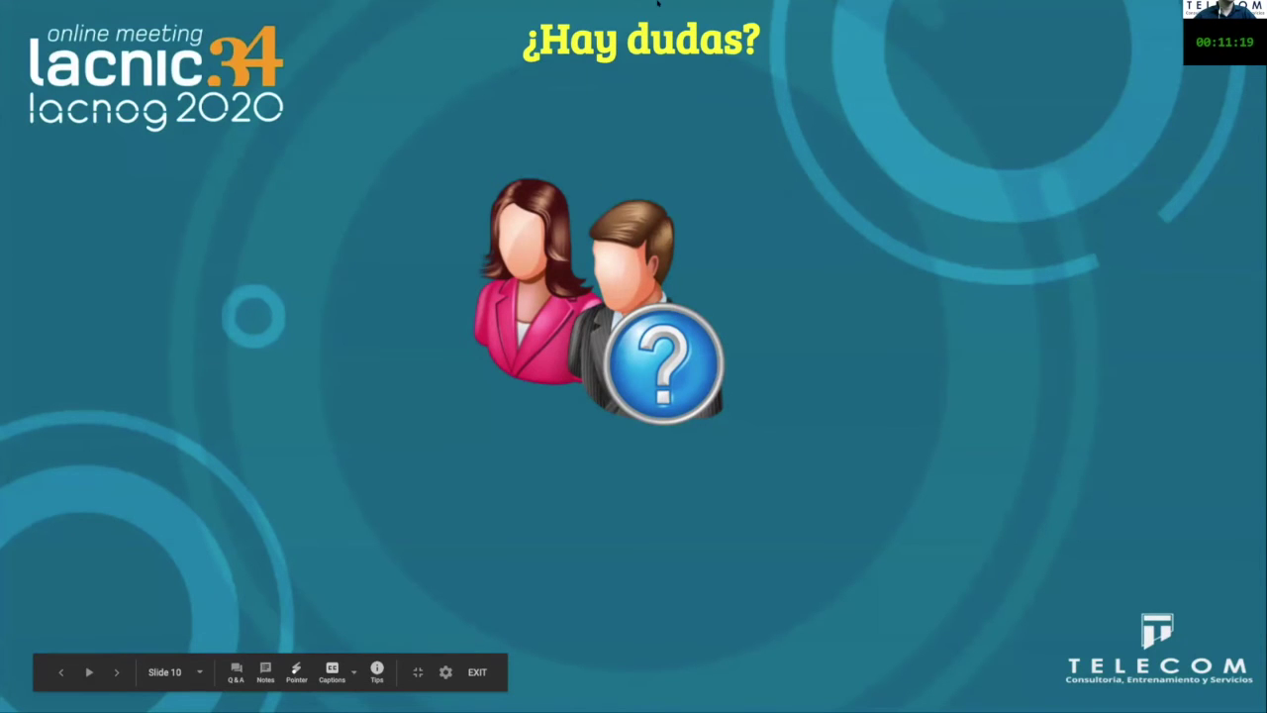
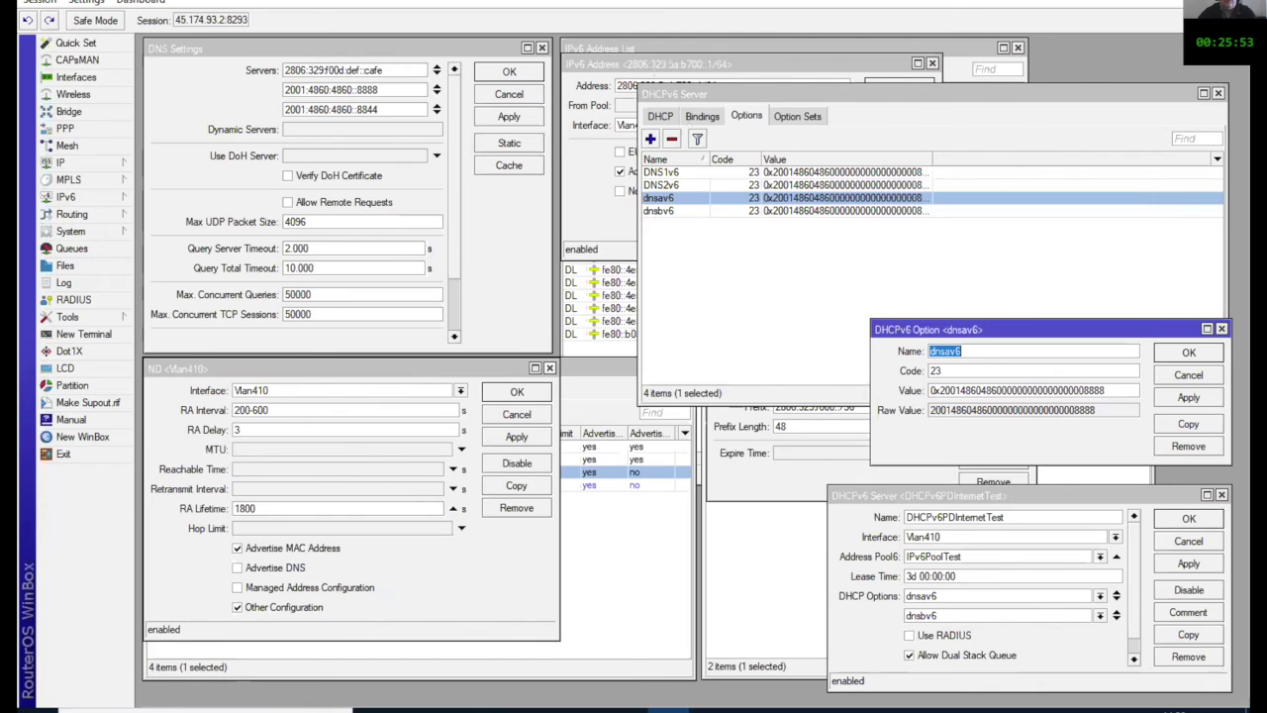
Step: Check the Vlan410 IPv6 address 2806:329:5a:b700::1/64 and its Advertise setting, then close it
{"action": "left_click", "coordinate": [716, 83]}
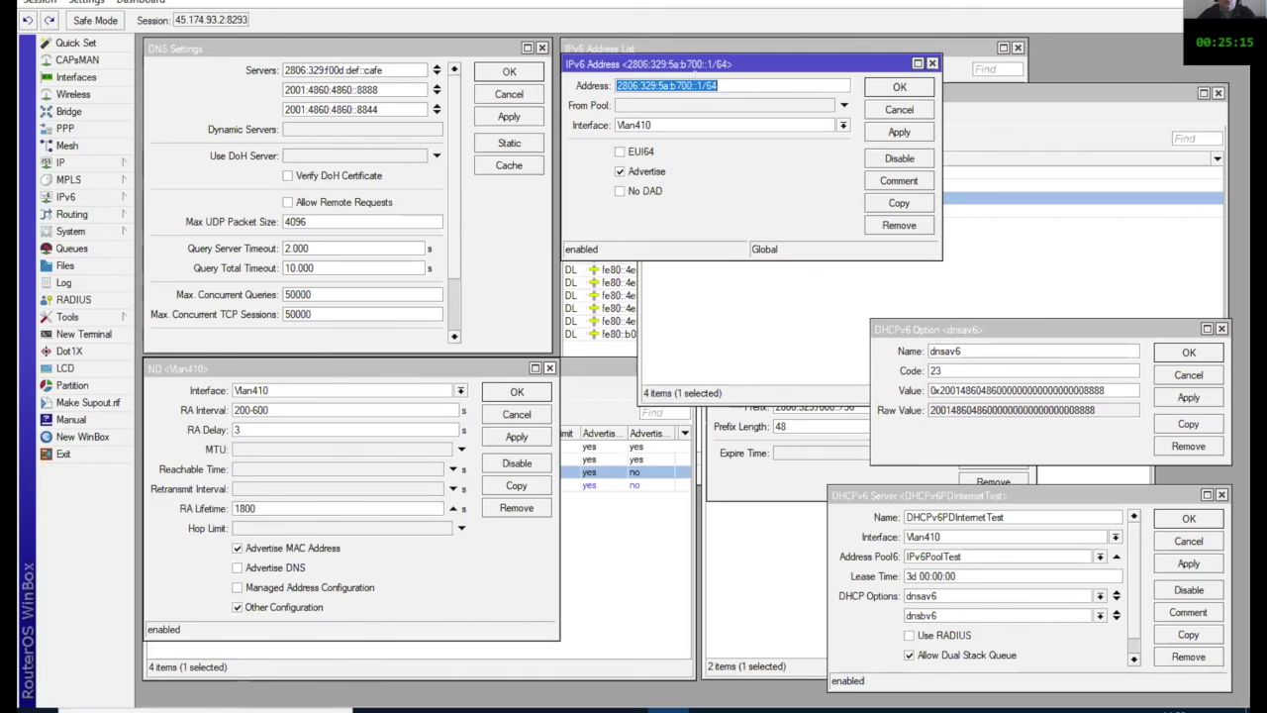
{"action": "left_click", "coordinate": [718, 86]}
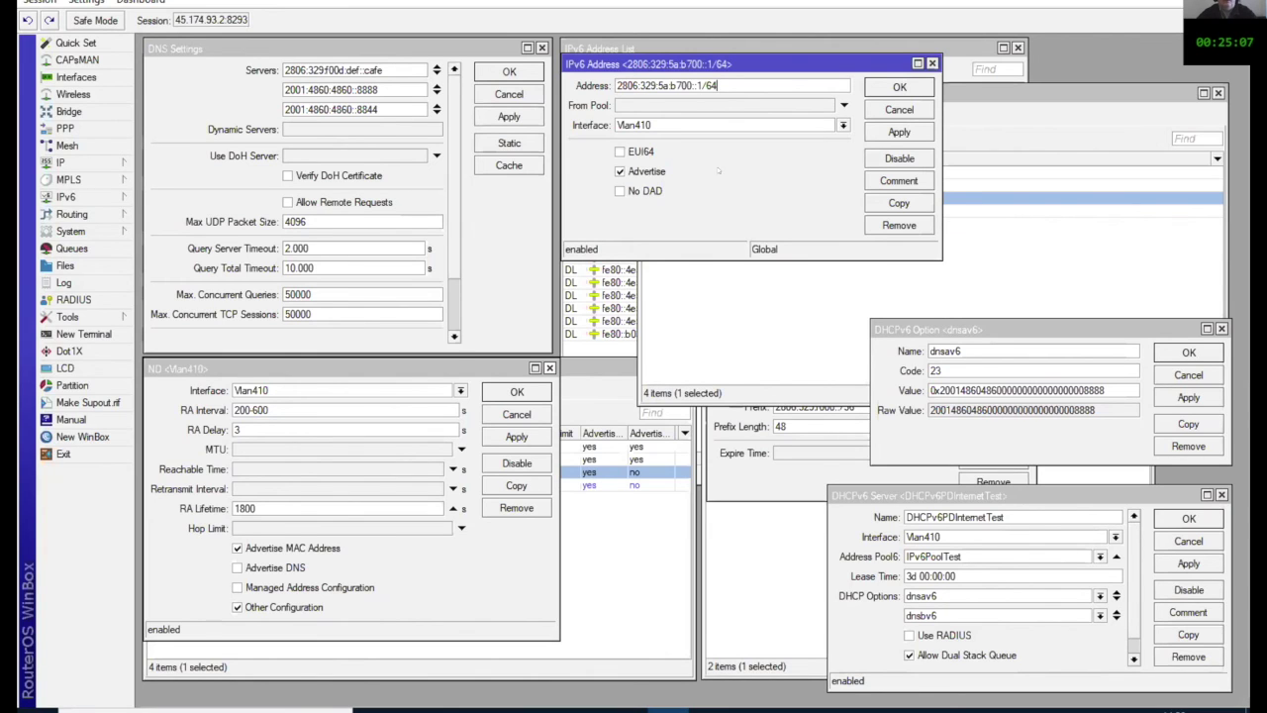
{"action": "left_click", "coordinate": [620, 171]}
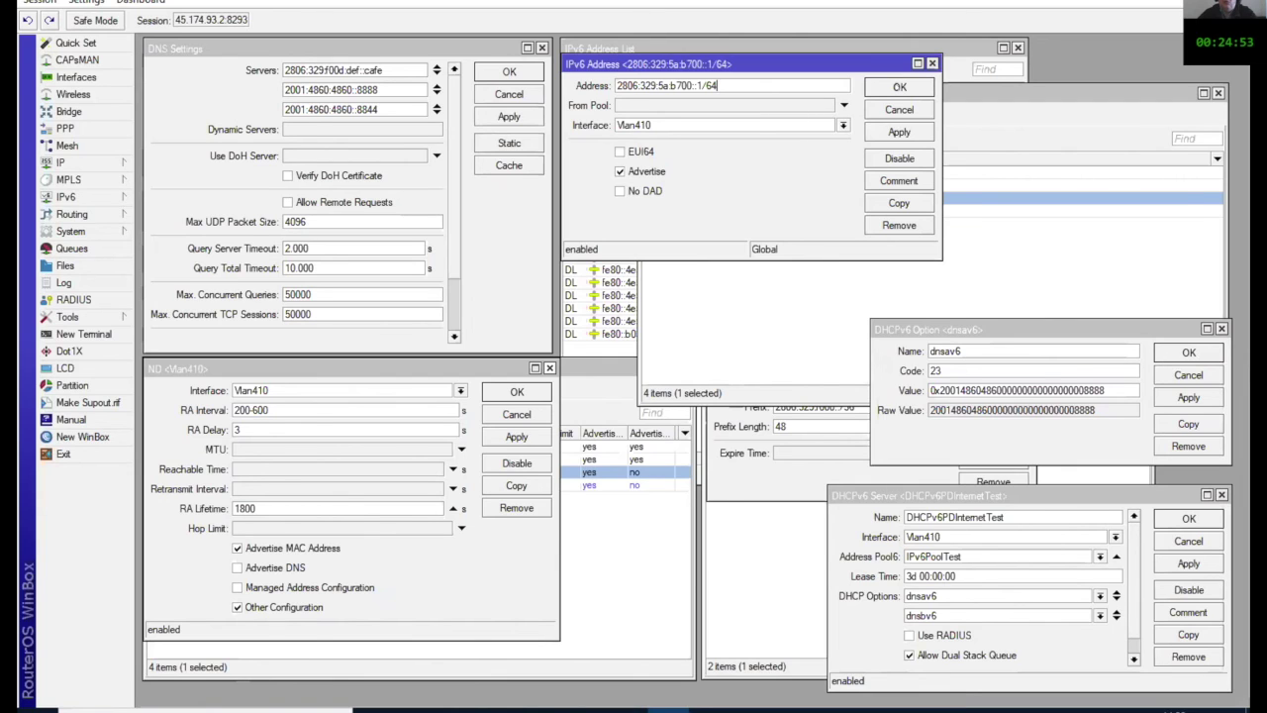
{"action": "key", "text": "Return"}
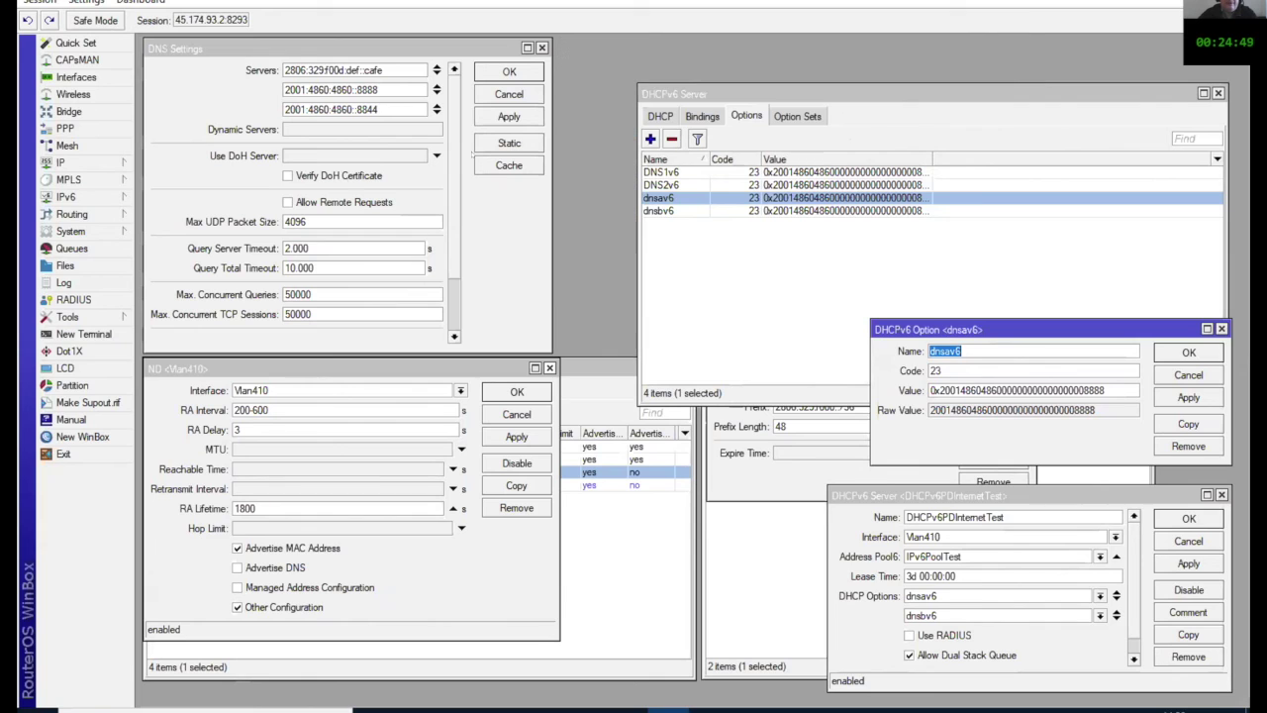
Step: Move aside and confirm the ND <Vlan410> settings, view the Neighbor Discovery prefixes, then close the list
{"action": "left_click", "coordinate": [281, 369]}
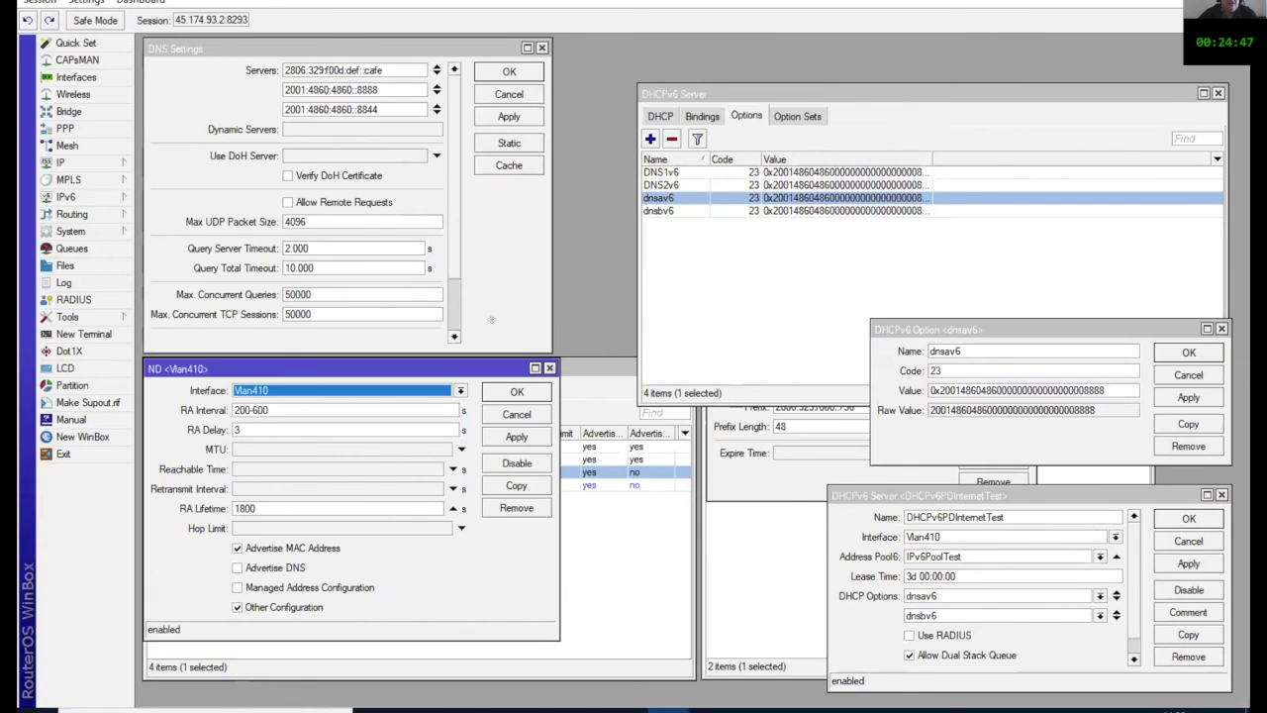
{"action": "left_click_drag", "start_coordinate": [281, 368], "coordinate": [562, 137]}
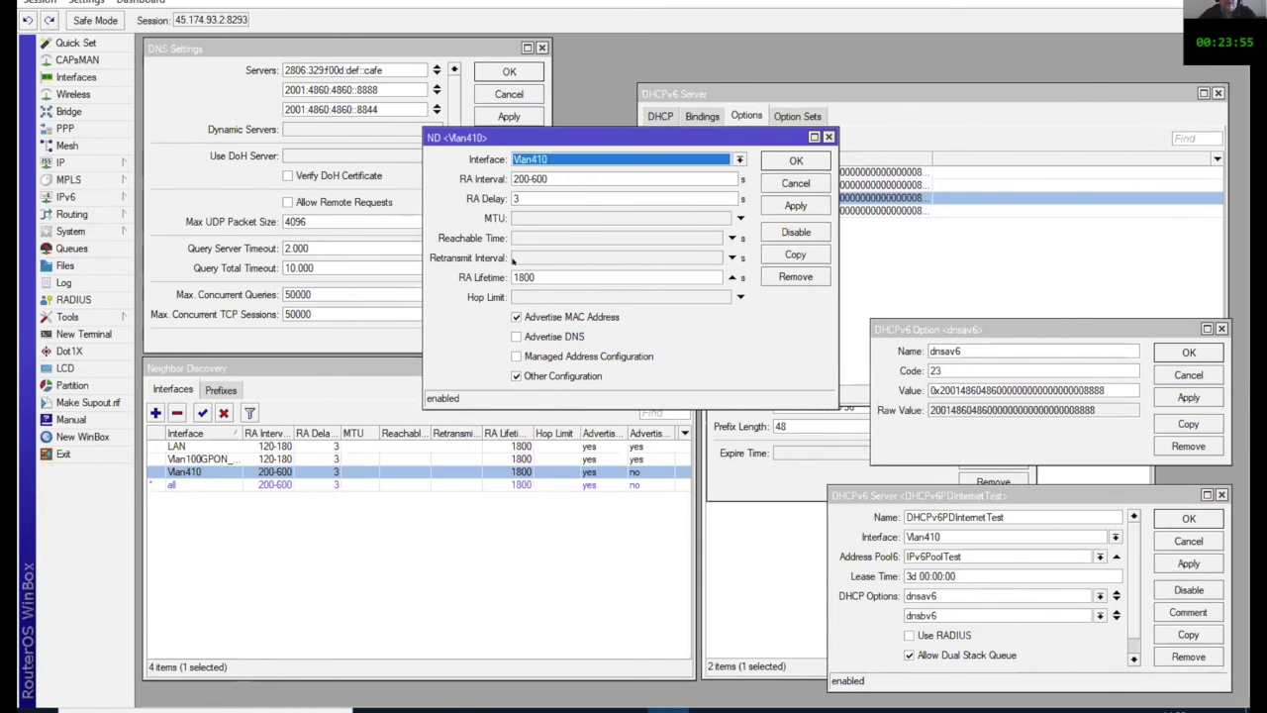
{"action": "left_click", "coordinate": [798, 159]}
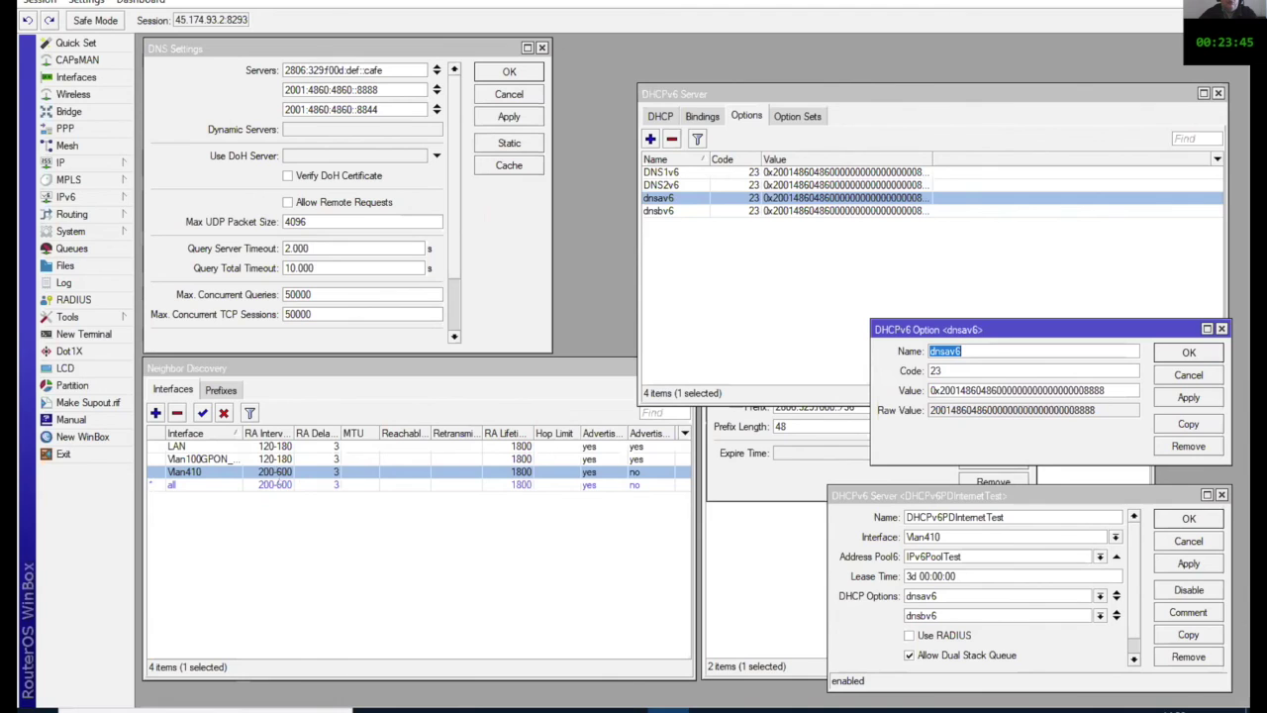
{"action": "left_click", "coordinate": [219, 390]}
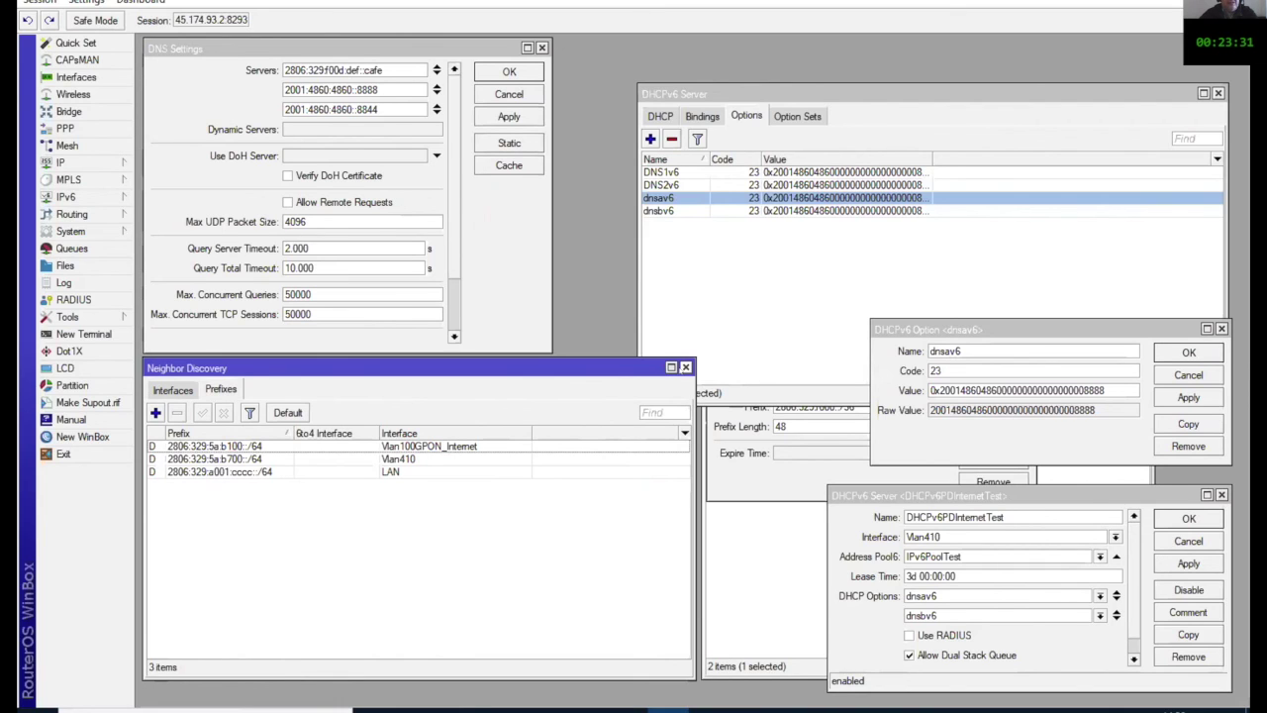
{"action": "left_click", "coordinate": [685, 368]}
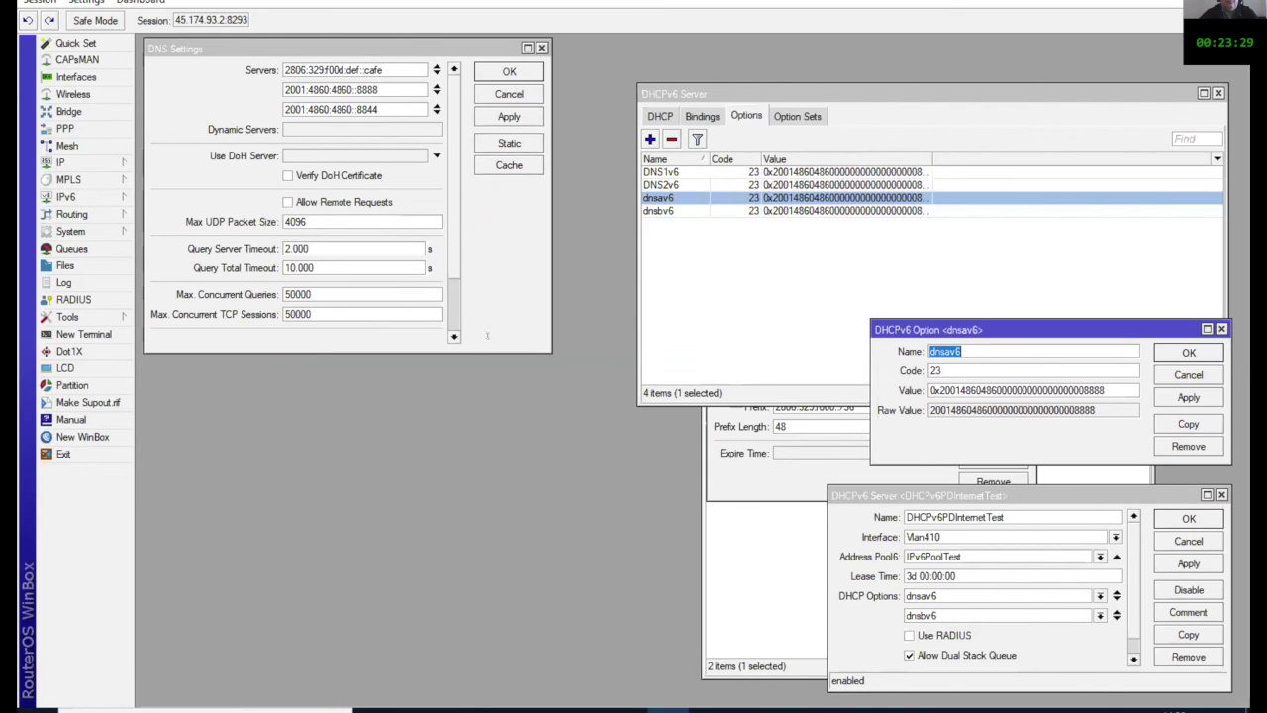
Step: Review DNS servers 2001:4860:4860::8888 and ::8844, close DNS Settings, and move the DHCPv6 option list upper left
{"action": "left_click", "coordinate": [75, 164]}
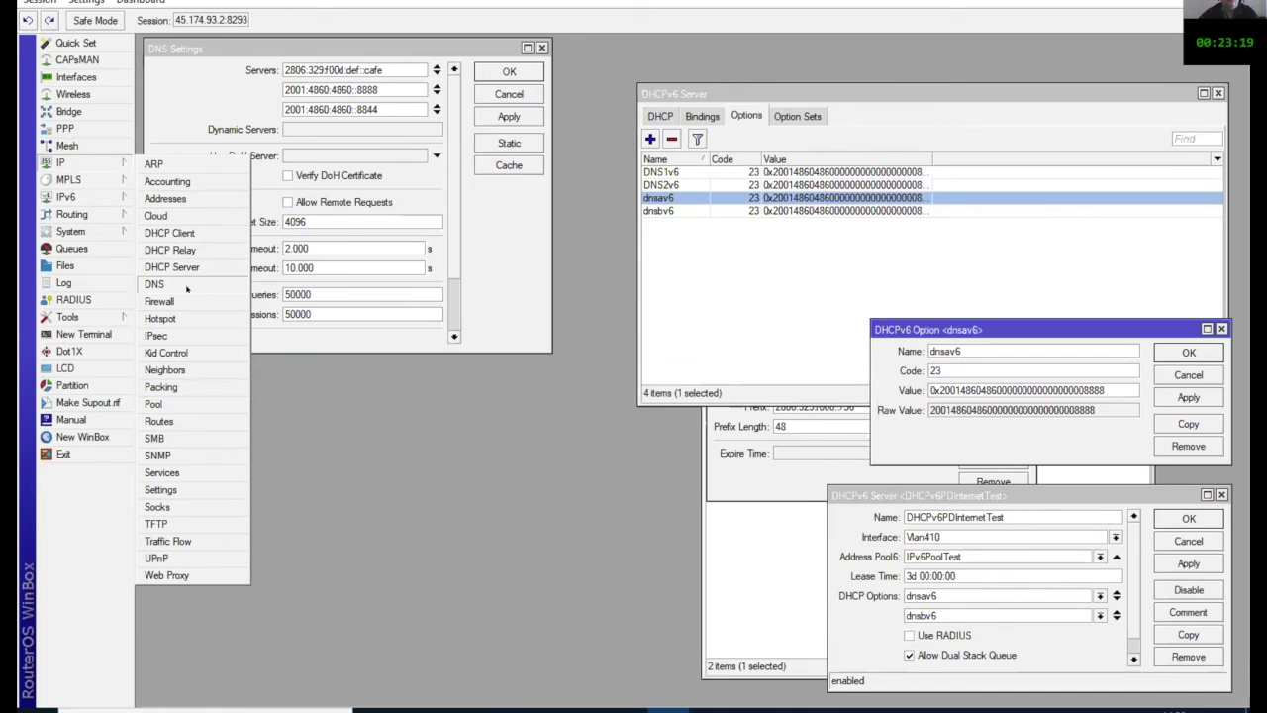
{"action": "left_click", "coordinate": [186, 286]}
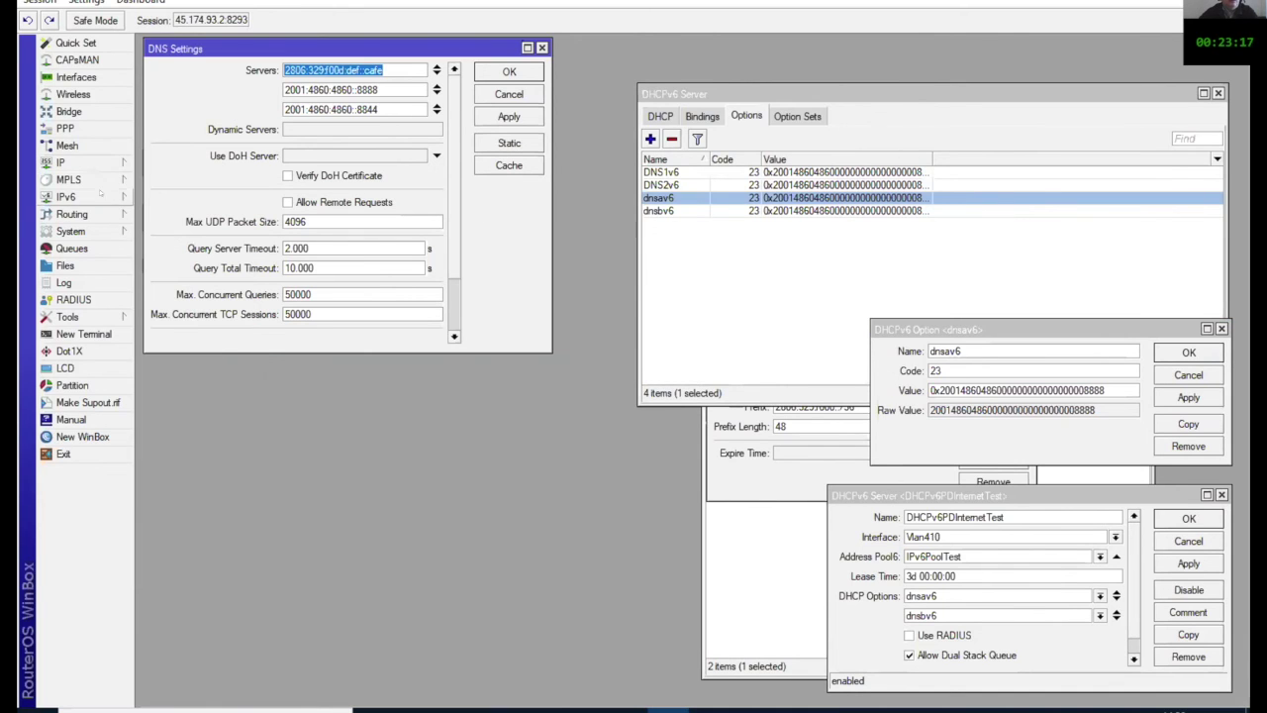
{"action": "left_click", "coordinate": [89, 157]}
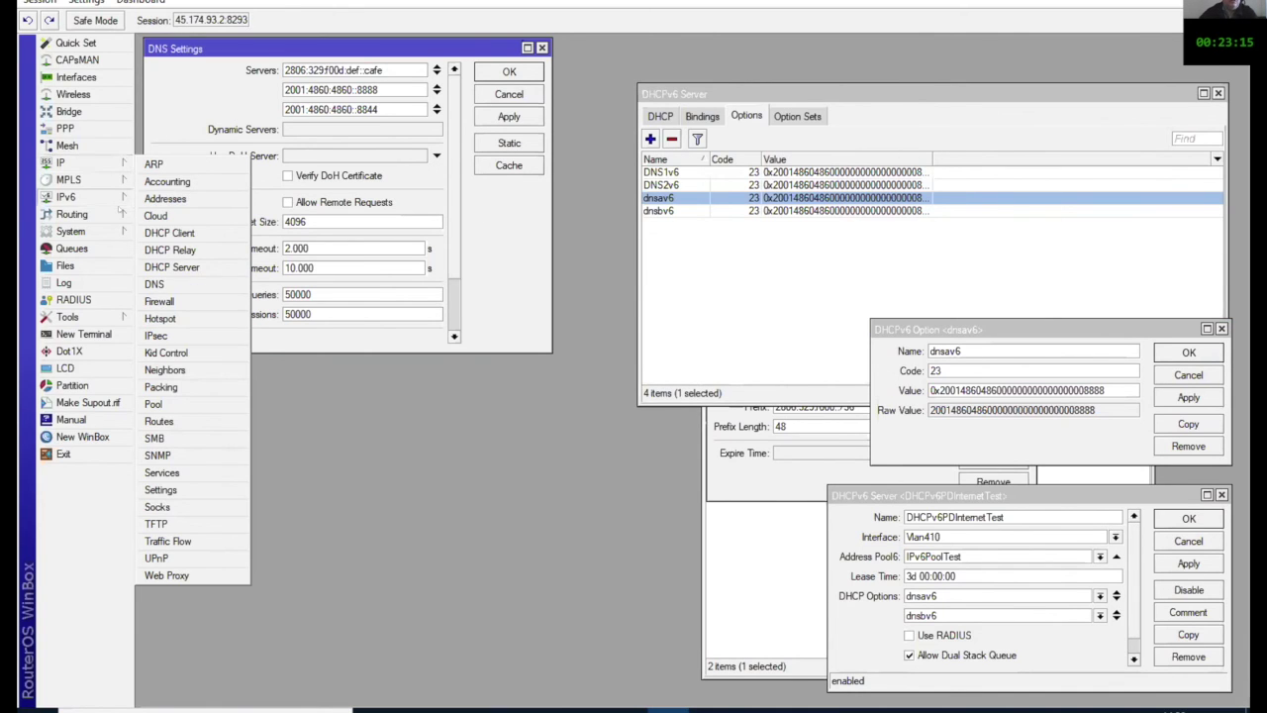
{"action": "left_click", "coordinate": [228, 47]}
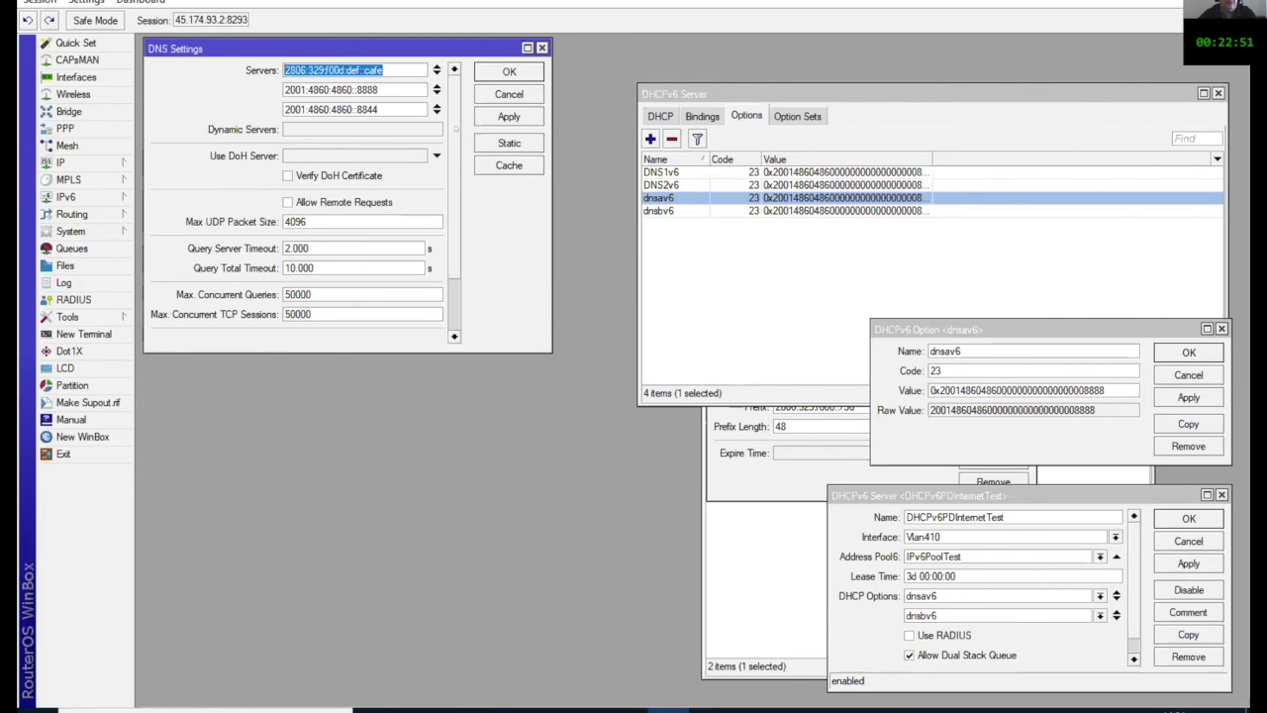
{"action": "left_click", "coordinate": [61, 162]}
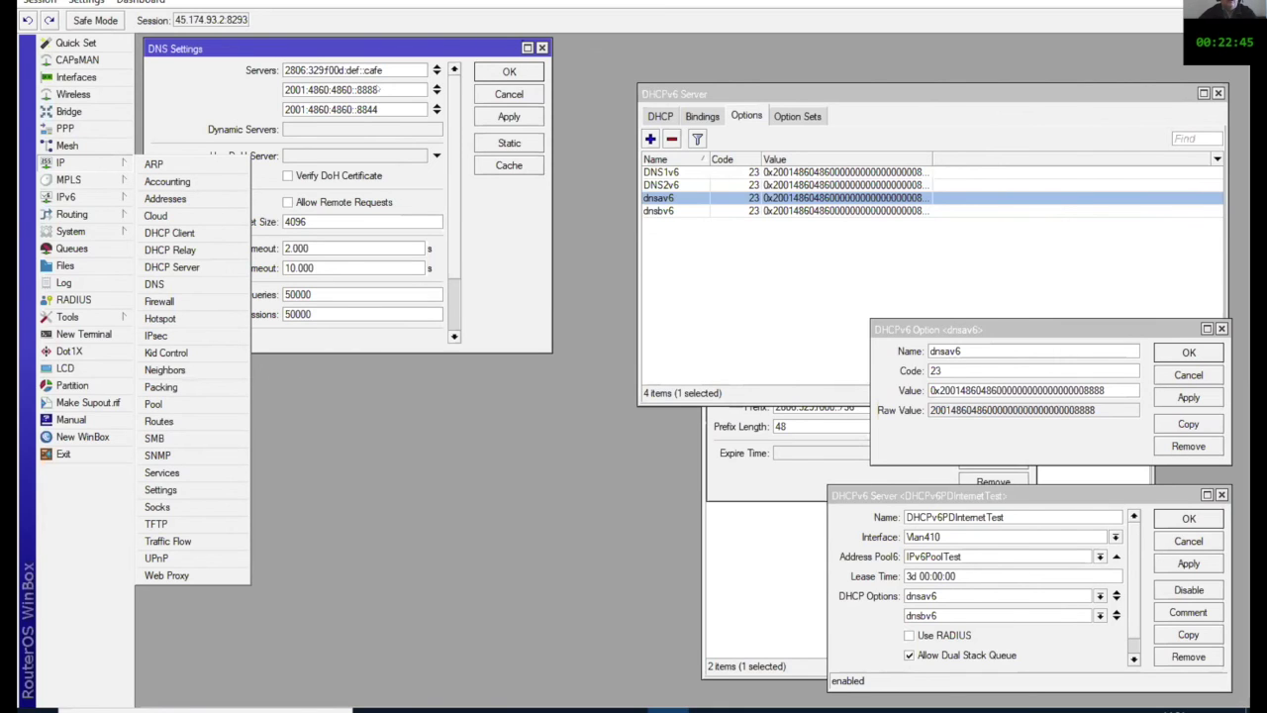
{"action": "left_click", "coordinate": [509, 72]}
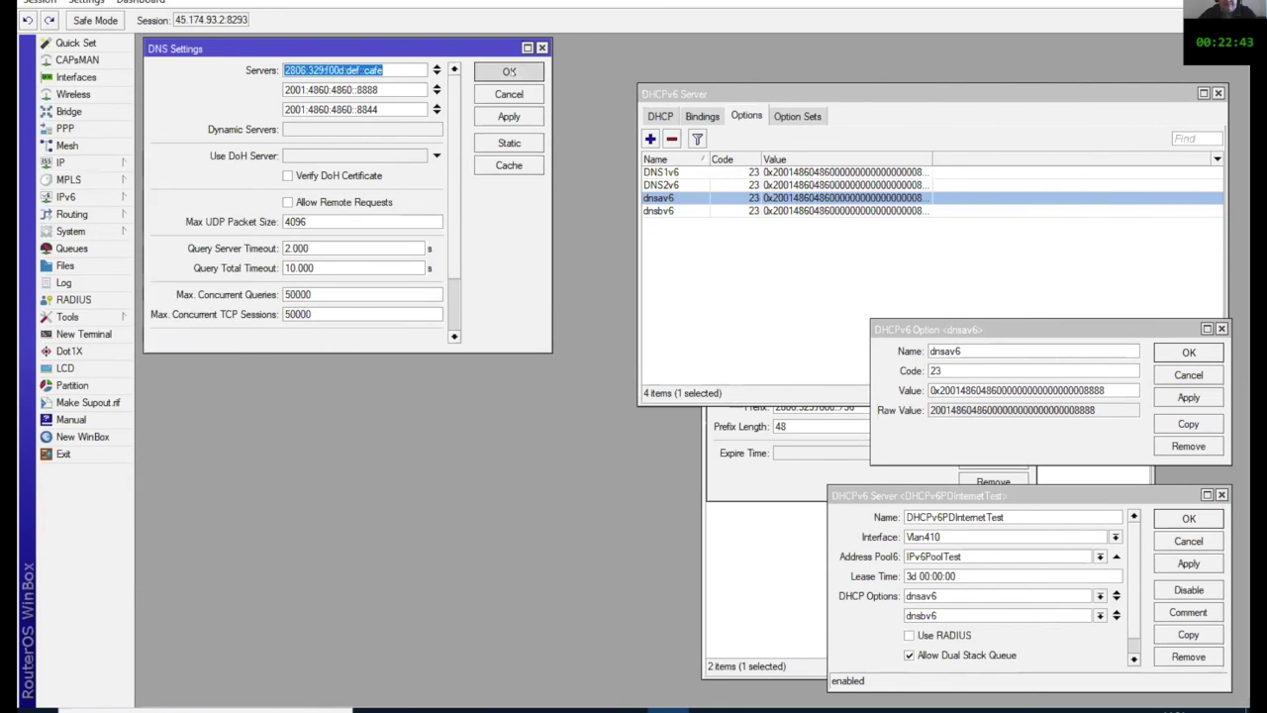
{"action": "left_click_drag", "start_coordinate": [846, 90], "coordinate": [375, 61]}
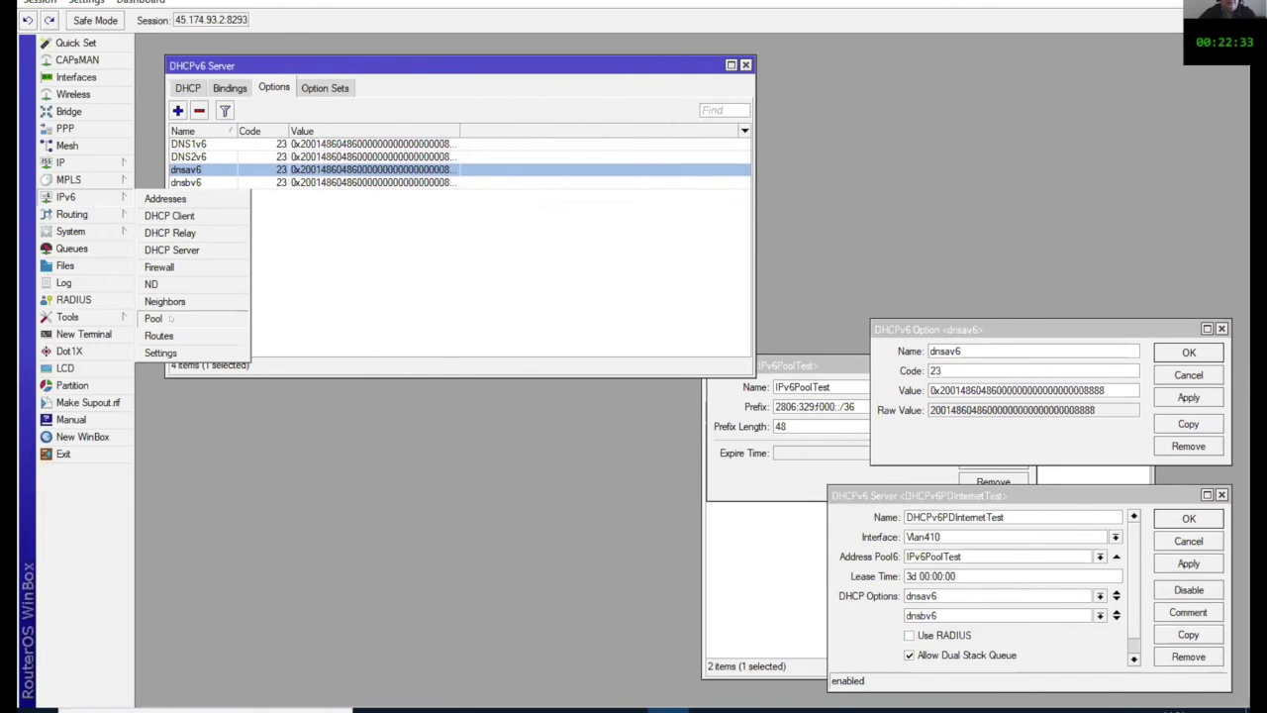
Step: Inspect the IPv6PoolTest pool prefix 2806:329:f000::/36, then close the pool details and pool list
{"action": "left_click", "coordinate": [154, 318]}
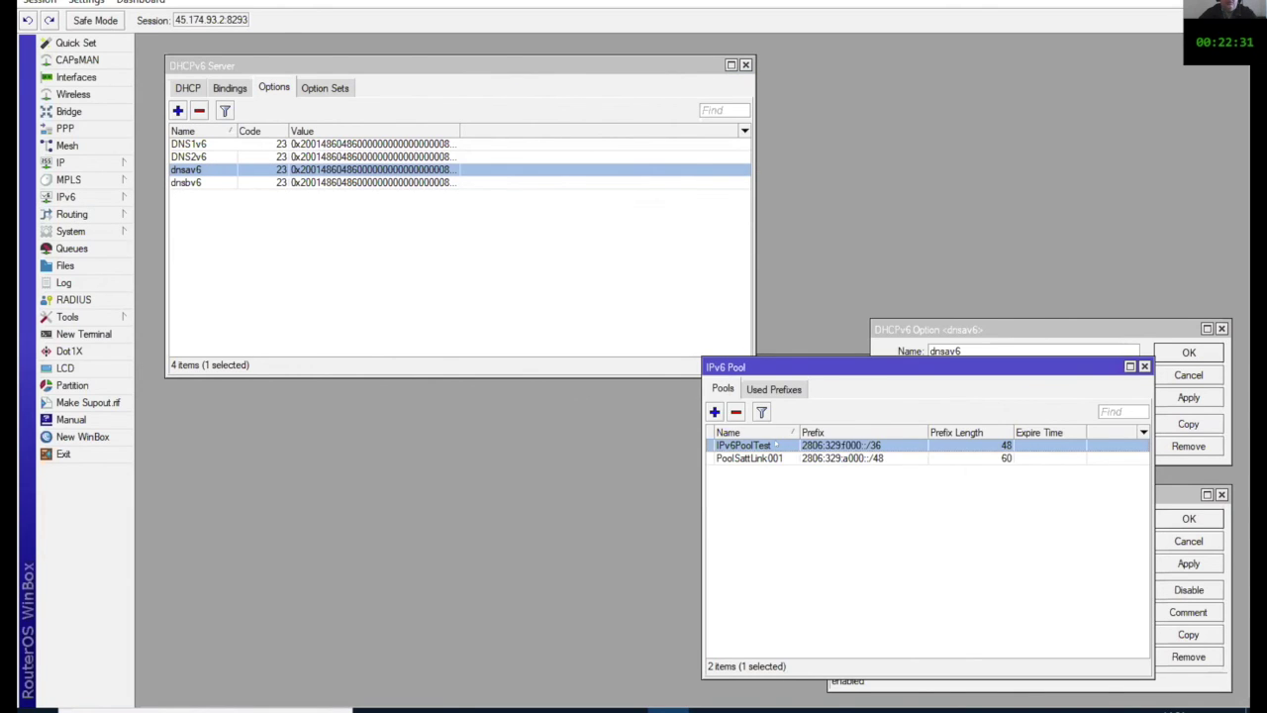
{"action": "double_click", "coordinate": [776, 444]}
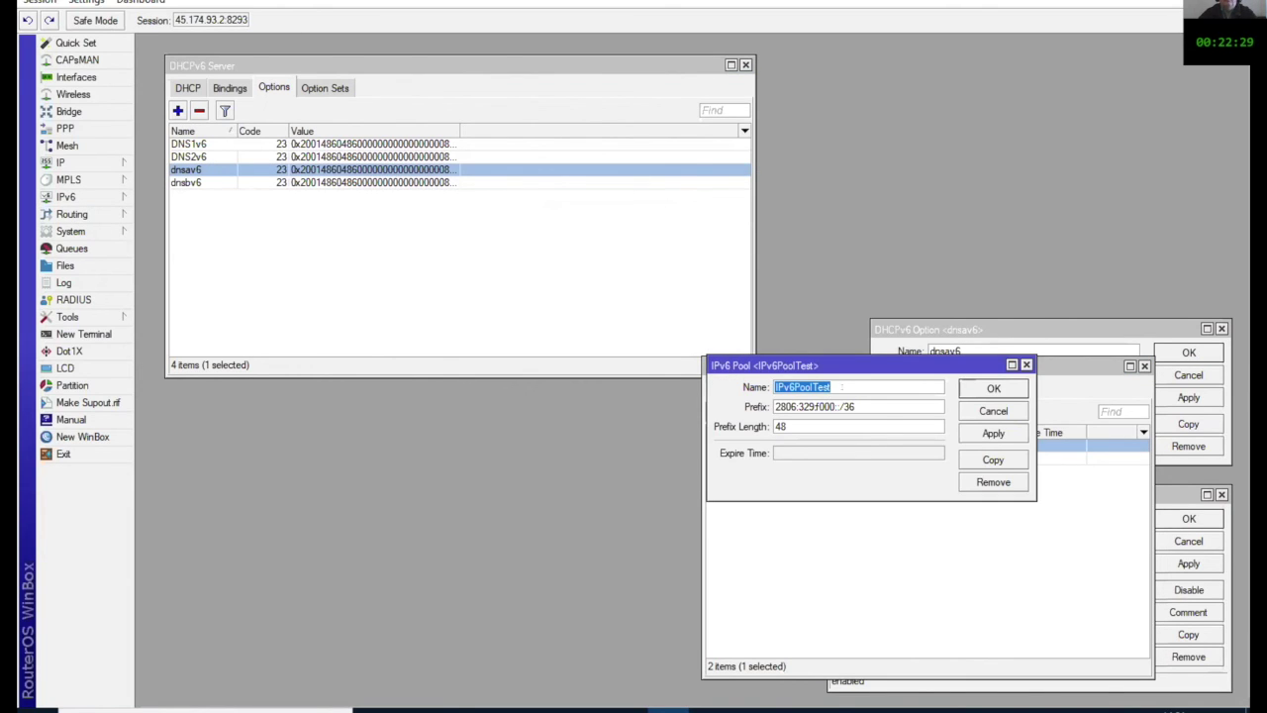
{"action": "left_click_drag", "start_coordinate": [828, 364], "coordinate": [643, 309]}
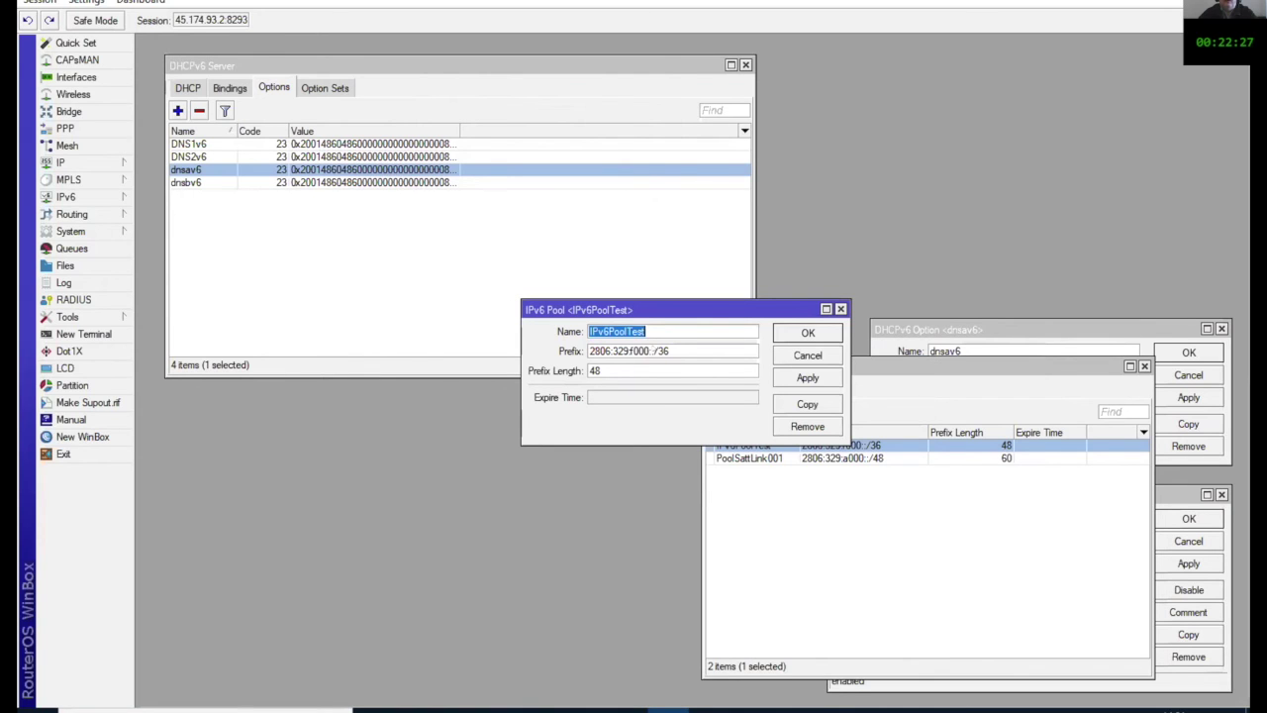
{"action": "left_click", "coordinate": [679, 350]}
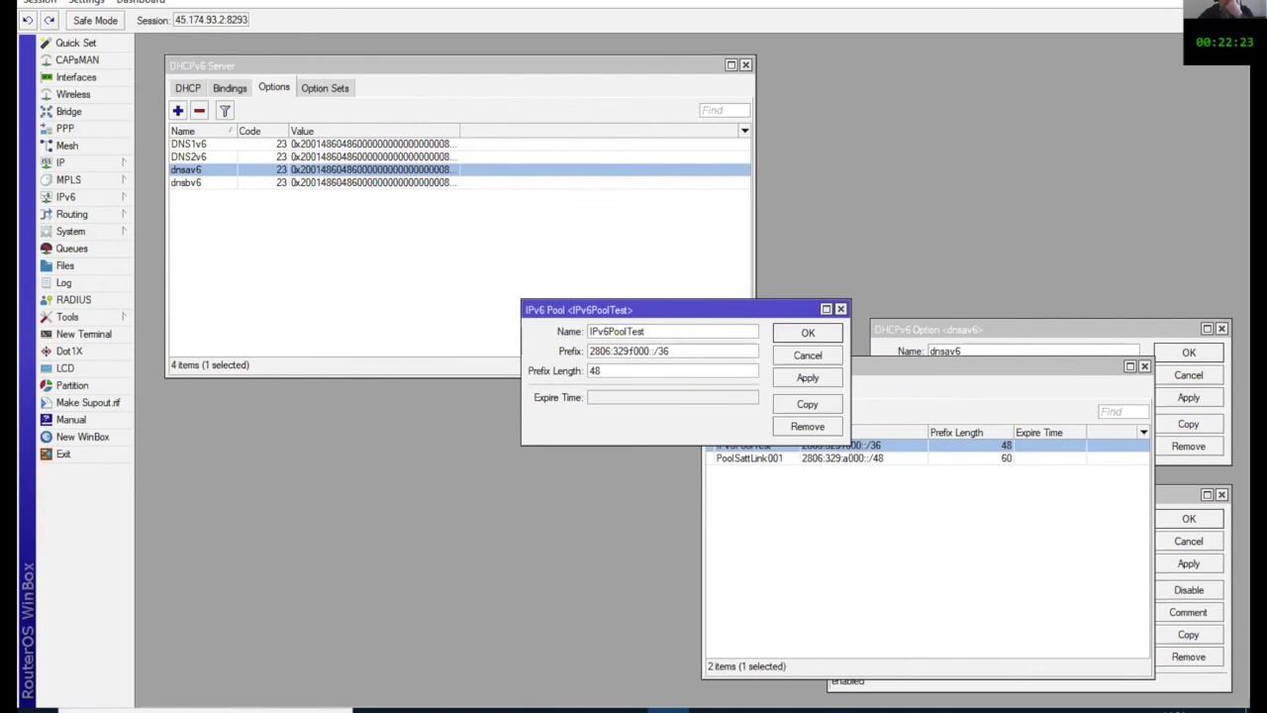
{"action": "left_click_drag", "start_coordinate": [672, 351], "coordinate": [588, 356]}
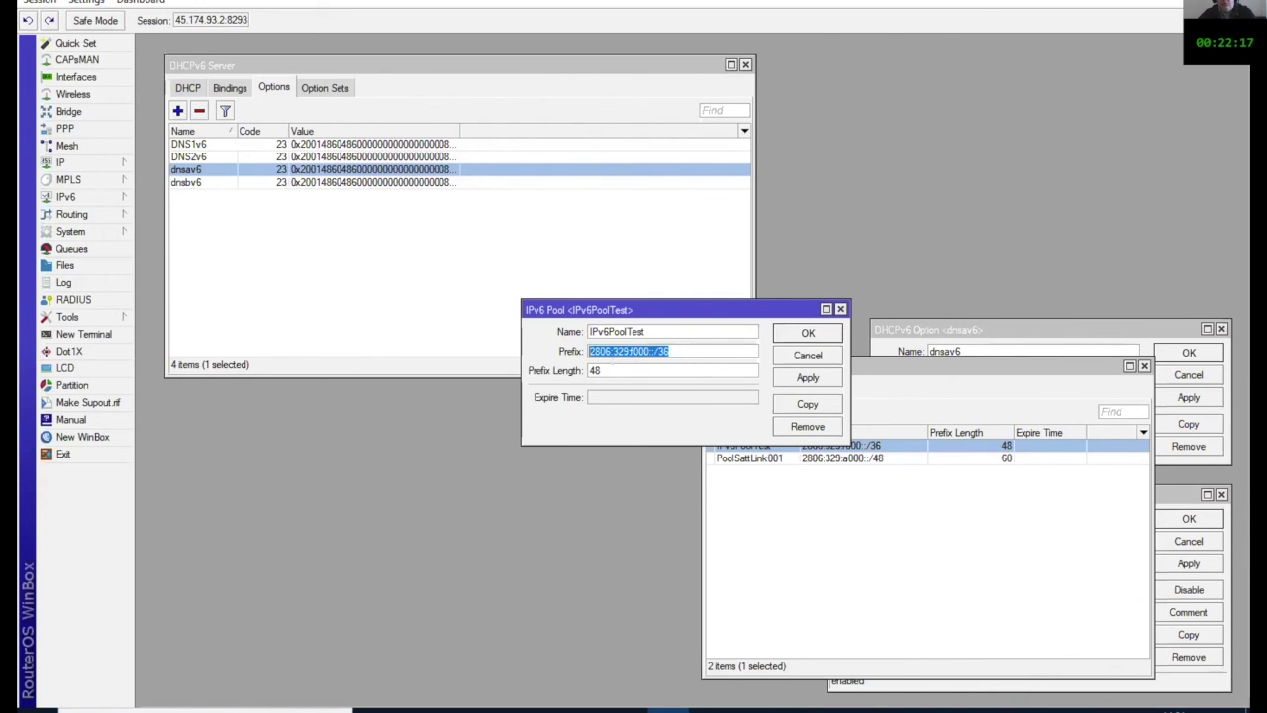
{"action": "left_click", "coordinate": [802, 333]}
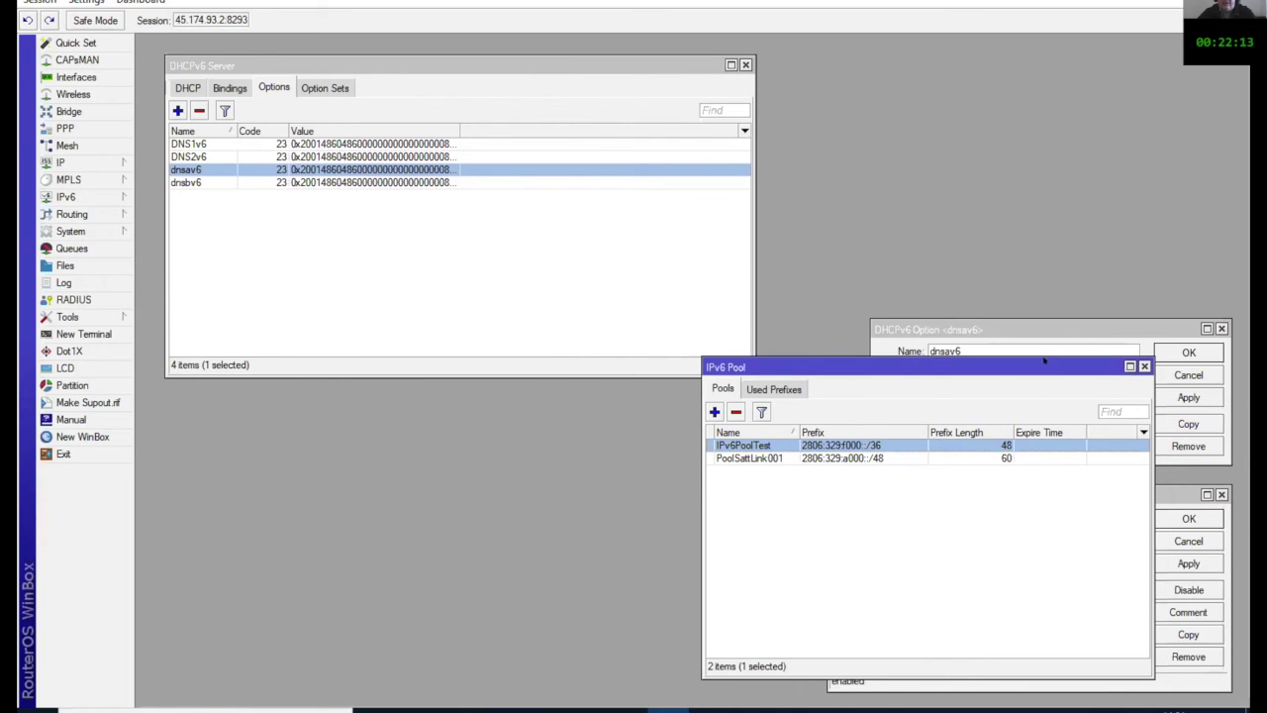
{"action": "left_click", "coordinate": [1144, 367]}
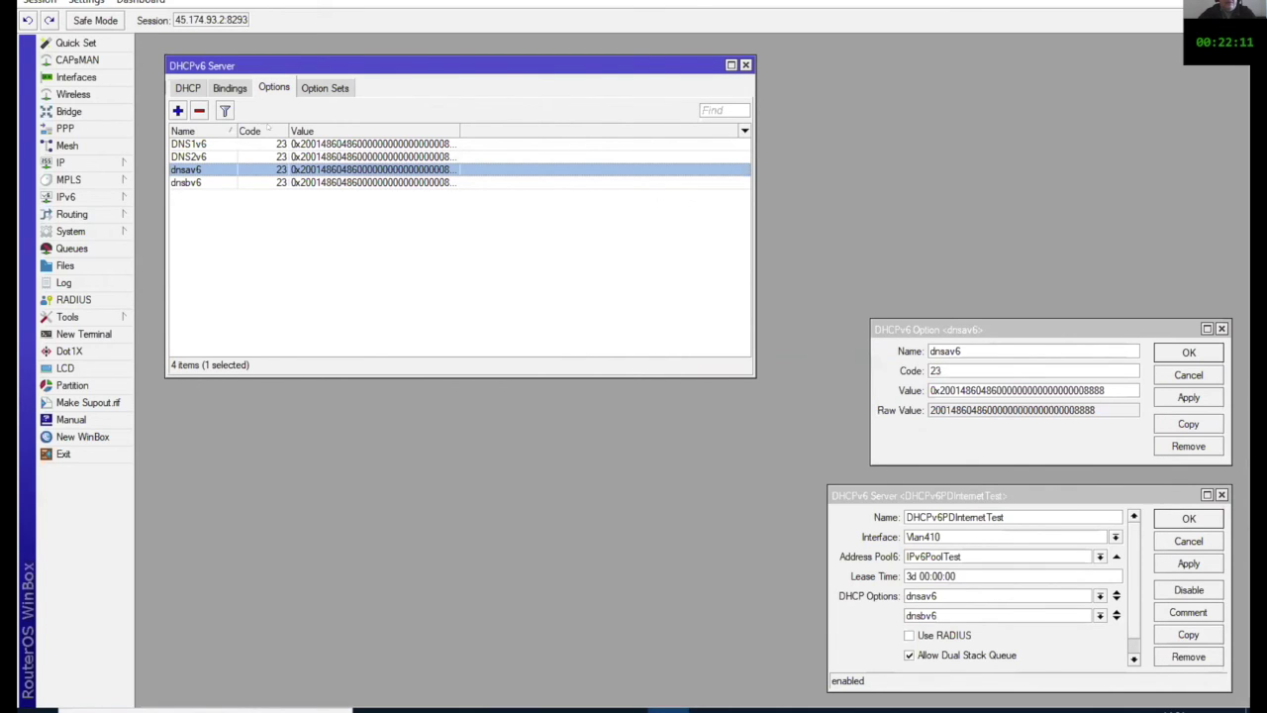
Step: Review the dnsav6 DHCPv6 option alongside the DHCPv6 Server window, then close it
{"action": "double_click", "coordinate": [348, 169]}
{"action": "left_click_drag", "start_coordinate": [1048, 329], "coordinate": [673, 226]}
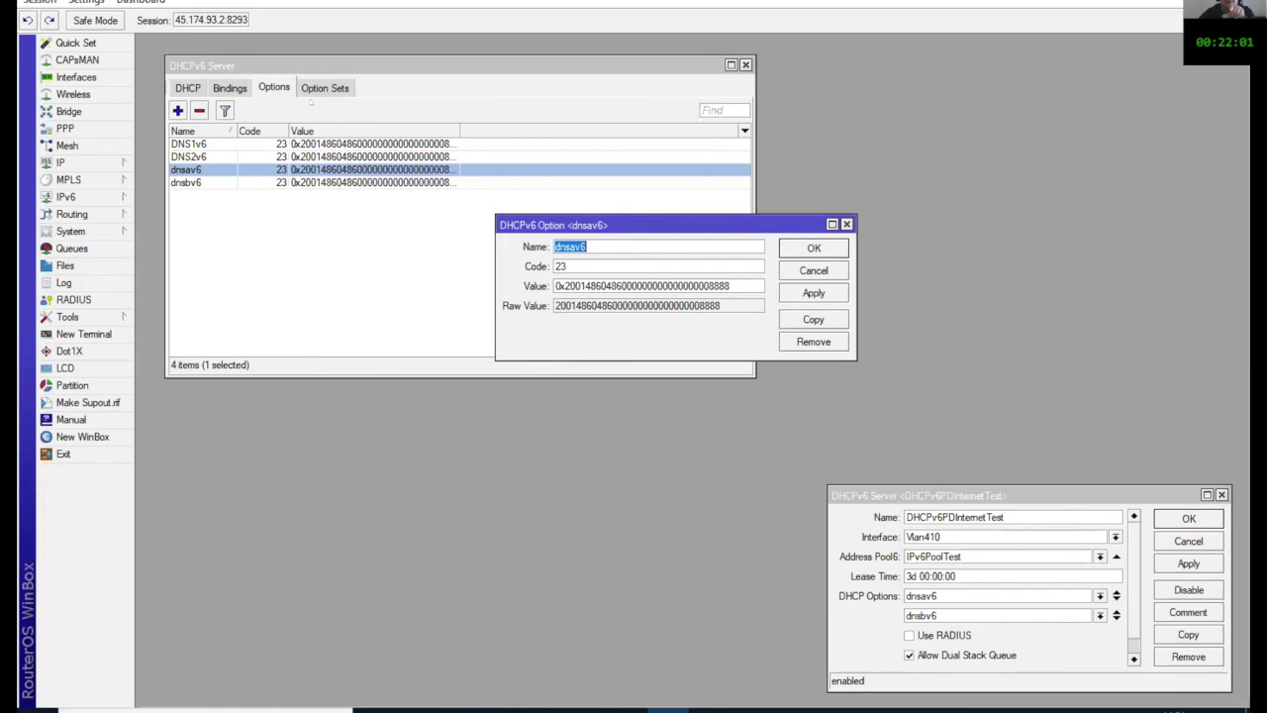
{"action": "left_click", "coordinate": [99, 197]}
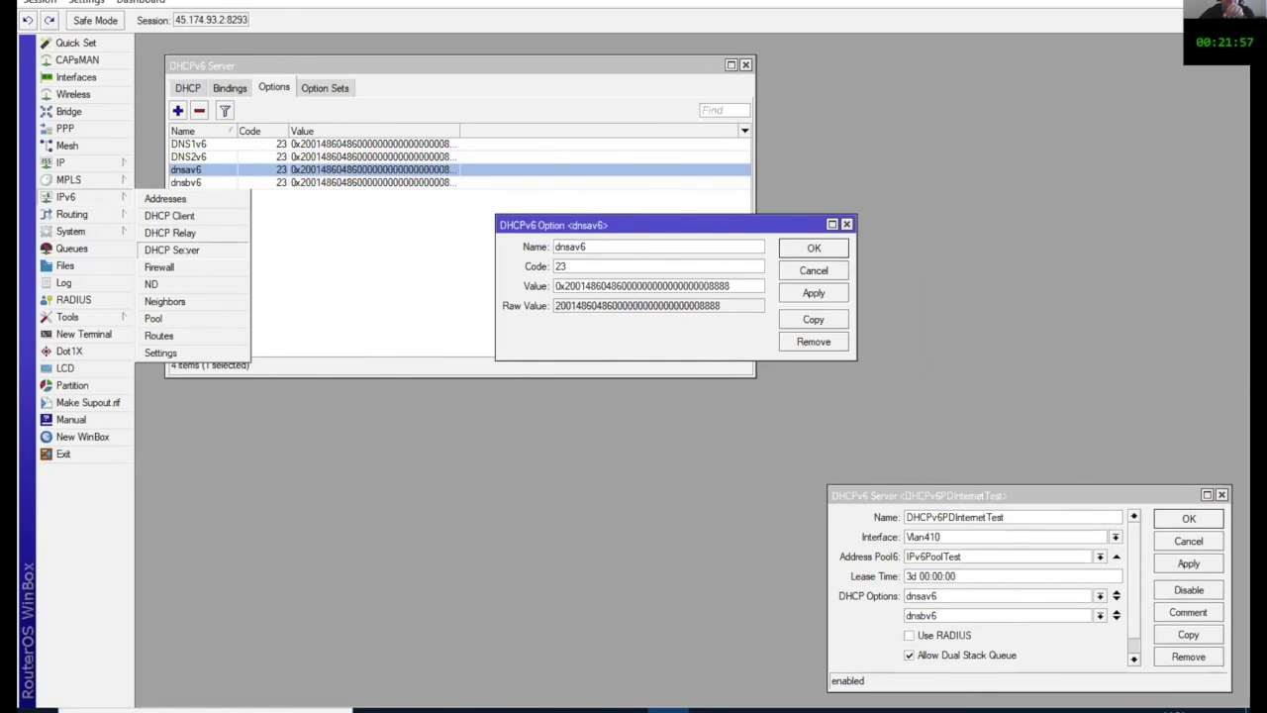
{"action": "left_click", "coordinate": [172, 250]}
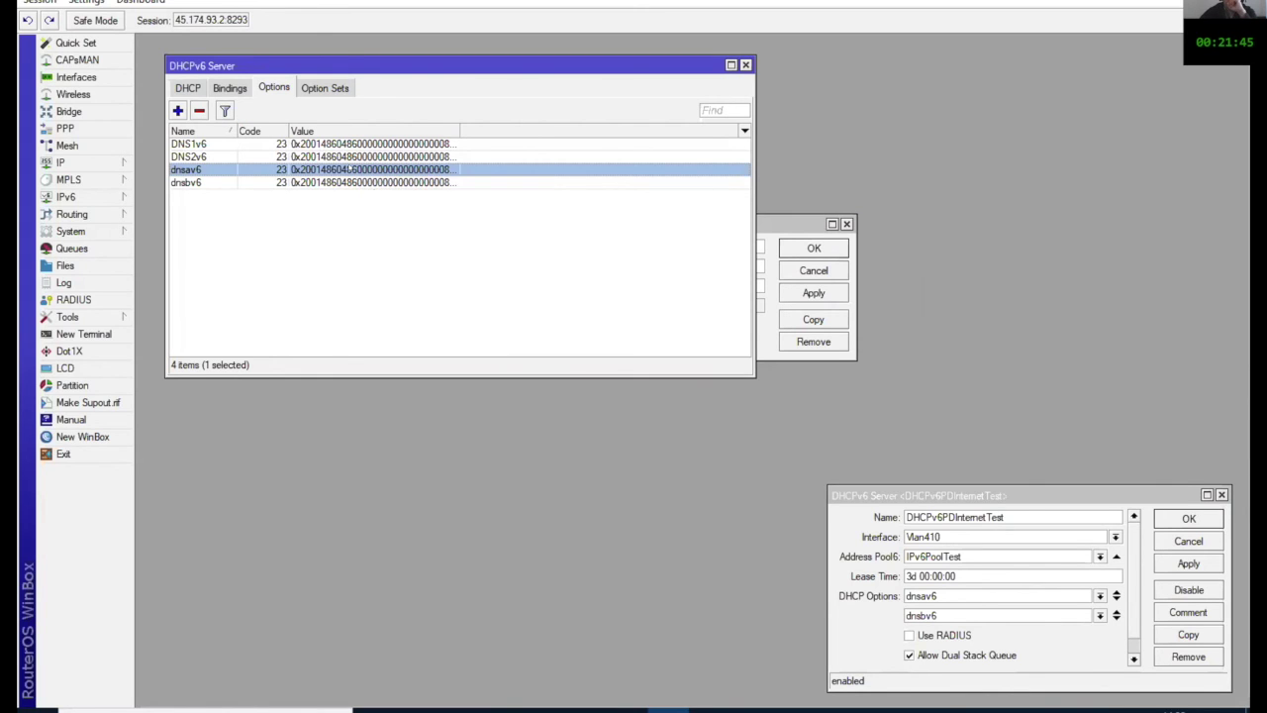
{"action": "double_click", "coordinate": [349, 170]}
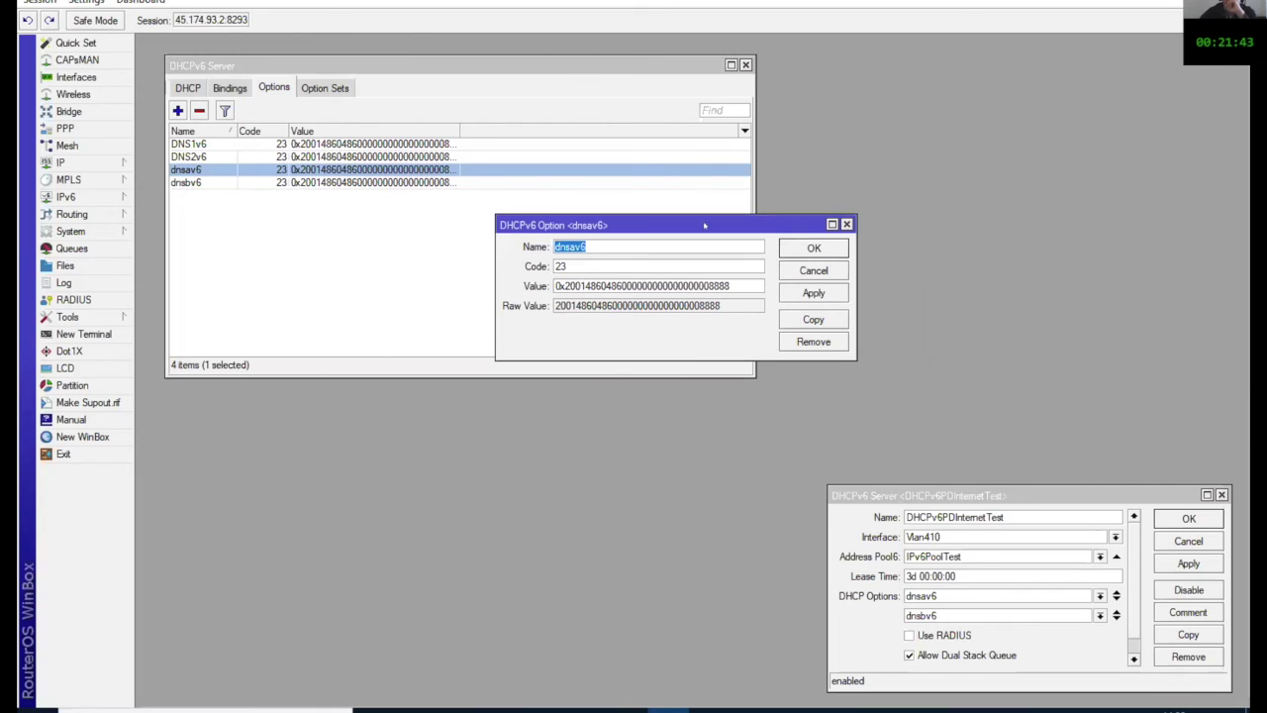
{"action": "left_click", "coordinate": [814, 247]}
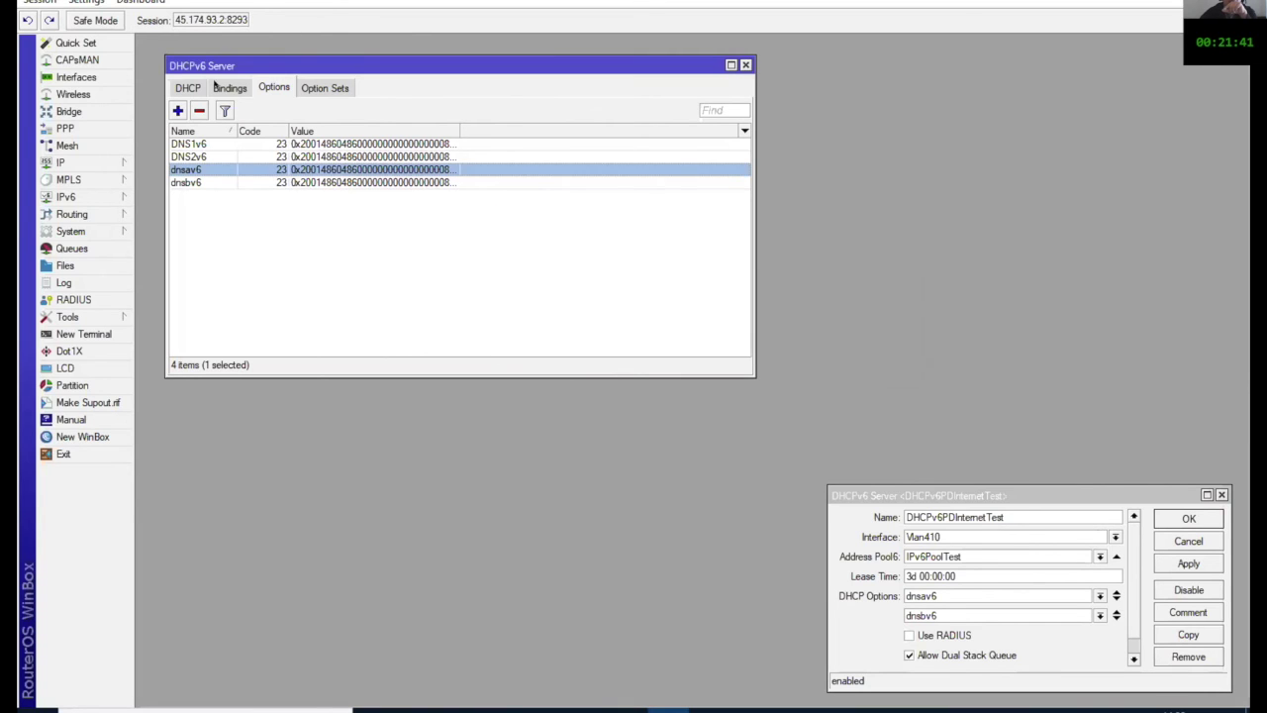
Step: Review the DHCPv6PDInternetTest server settings from the DHCPv6 server list, then close them
{"action": "left_click", "coordinate": [187, 88]}
{"action": "double_click", "coordinate": [291, 146]}
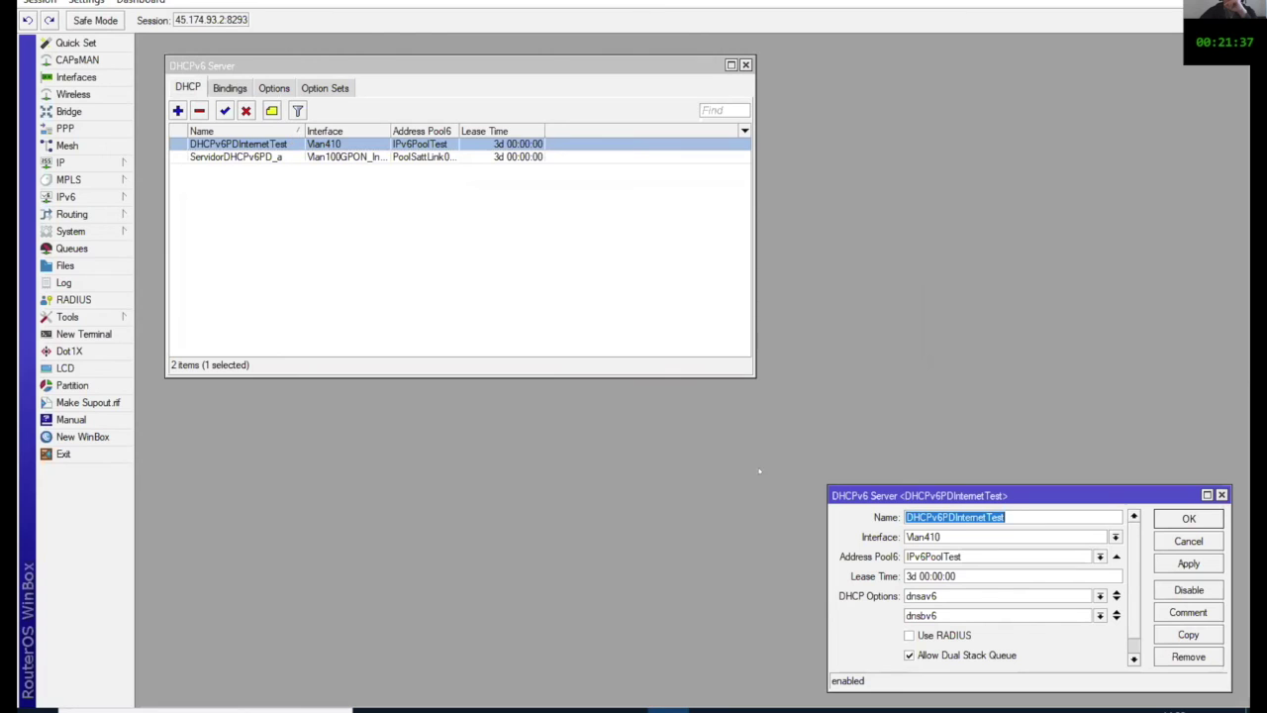
{"action": "left_click_drag", "start_coordinate": [995, 496], "coordinate": [716, 237]}
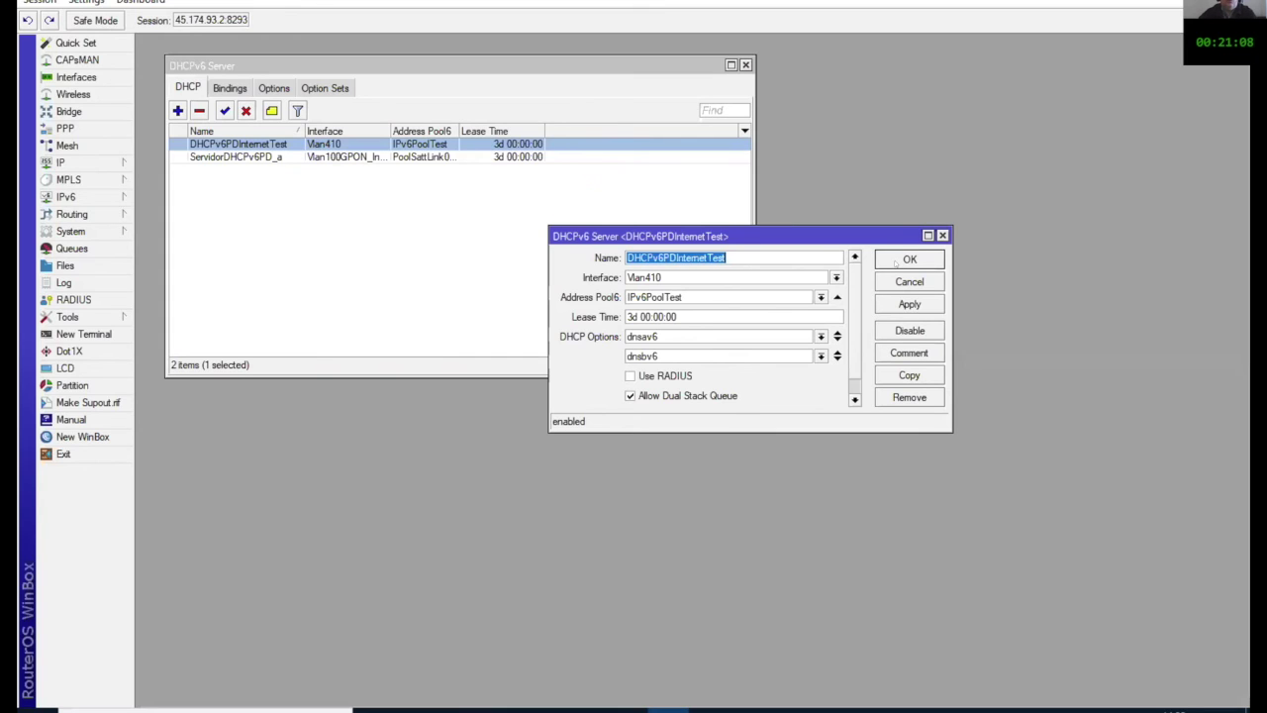
{"action": "left_click", "coordinate": [896, 262]}
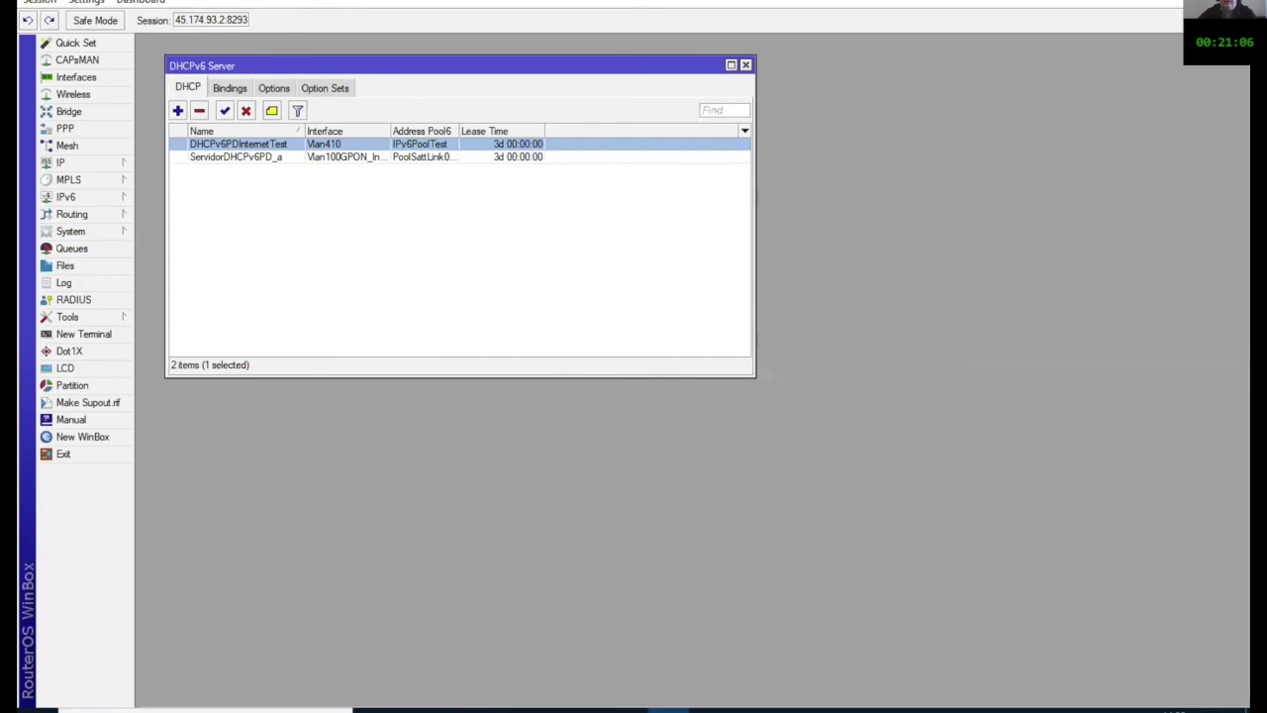
Step: Switch from WinBox to the PowerPoint presentation showing slide 17
{"action": "key", "text": "super+d"}
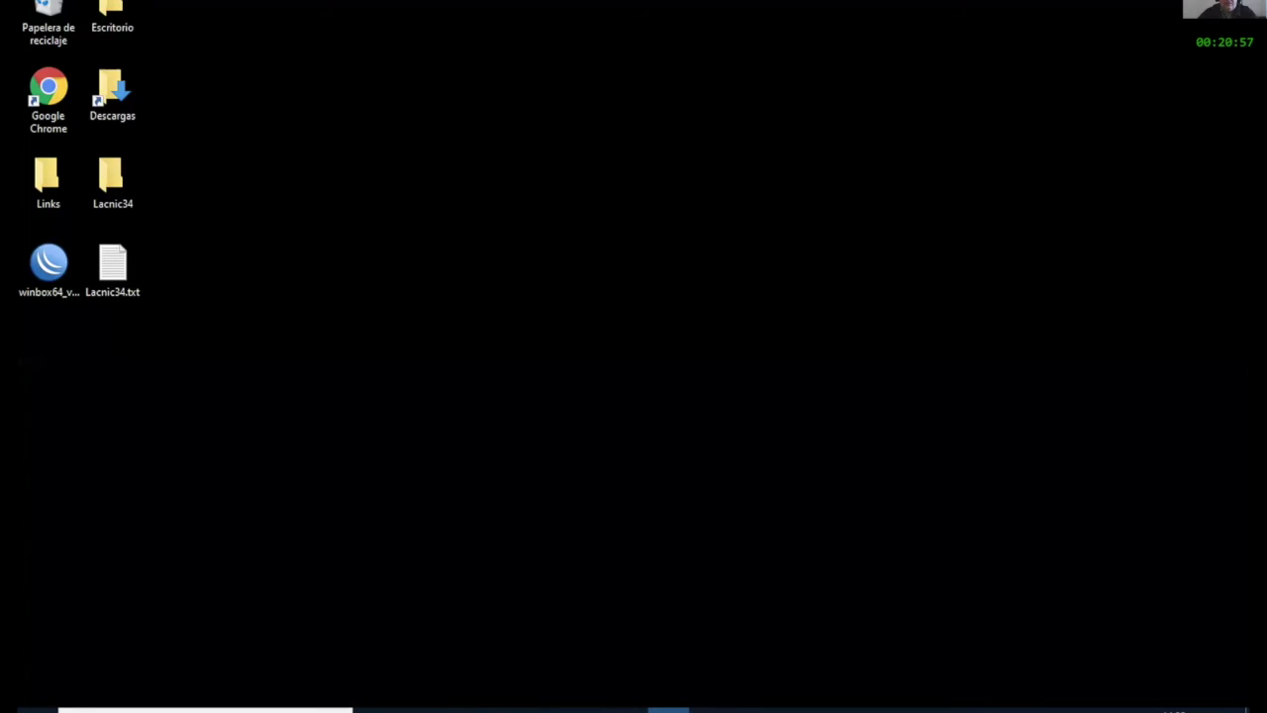
{"action": "left_click", "coordinate": [666, 707]}
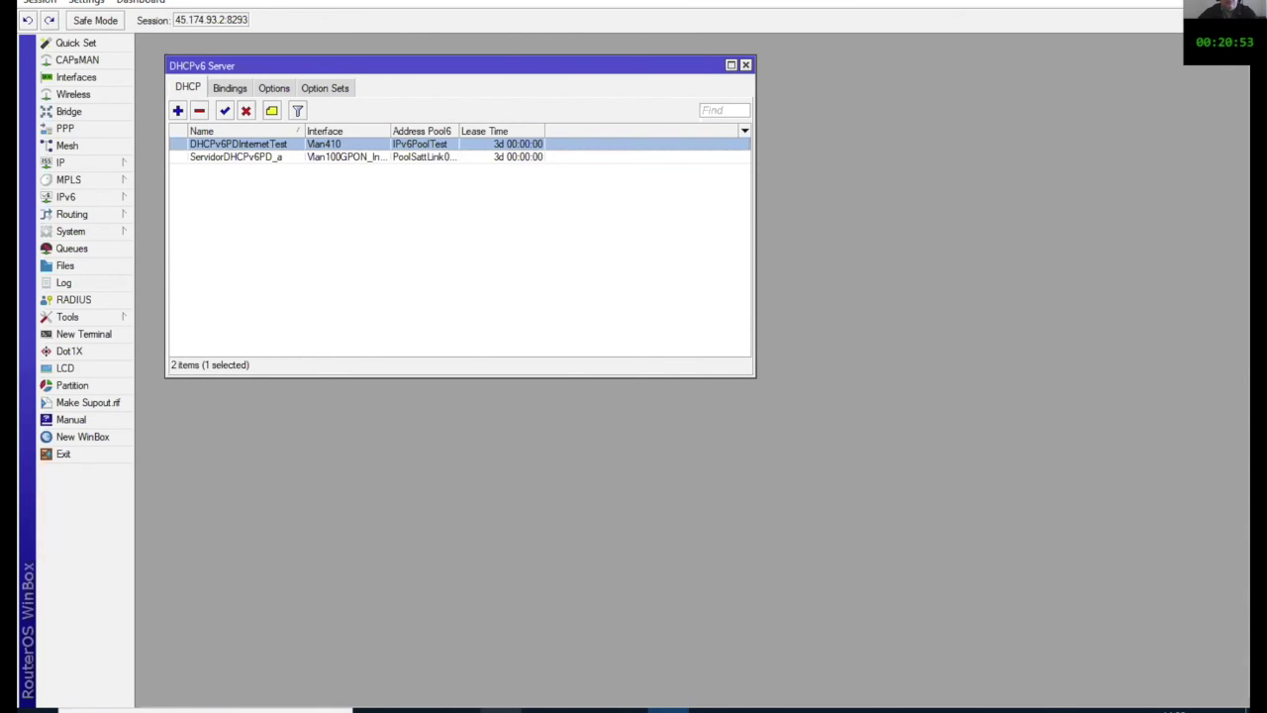
{"action": "left_click", "coordinate": [501, 707]}
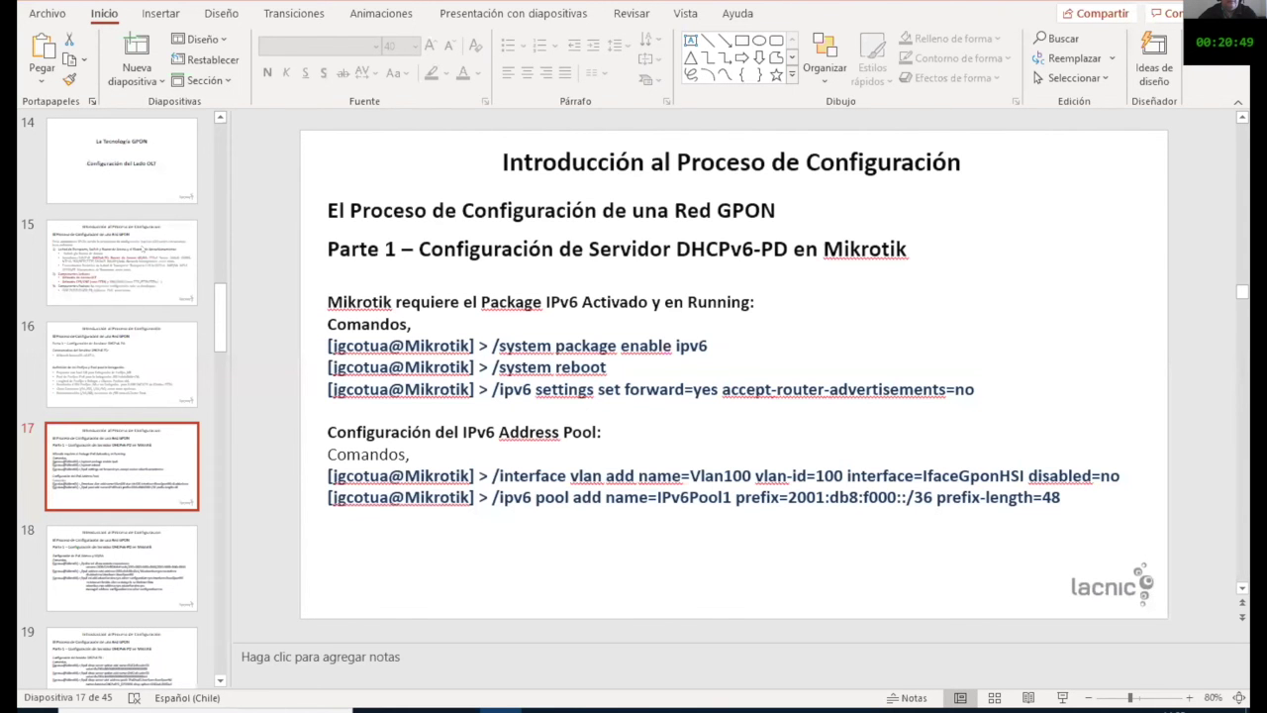
Step: Select slide 20, 'Parte 2 – Configuración del OLT', and start the slideshow from it
{"action": "scroll", "coordinate": [143, 249], "scroll_direction": "down", "scroll_amount": 5}
{"action": "left_click", "coordinate": [143, 250]}
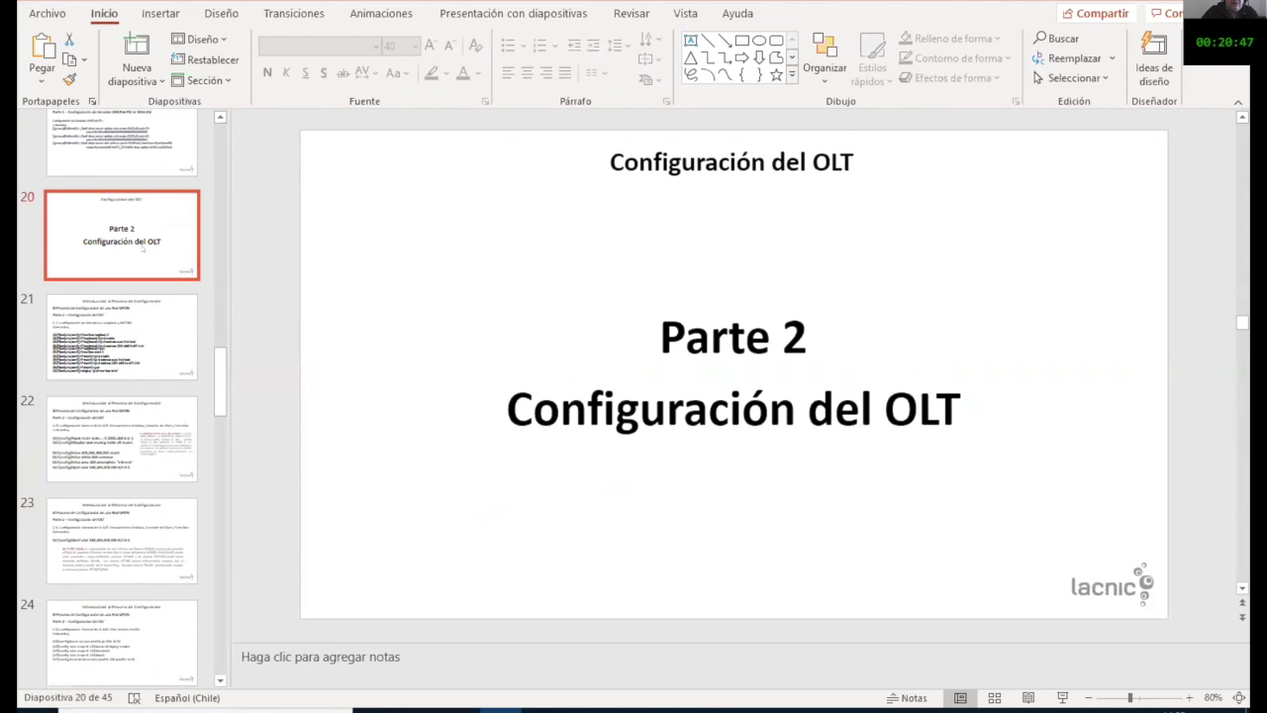
{"action": "key", "text": "shift+F5"}
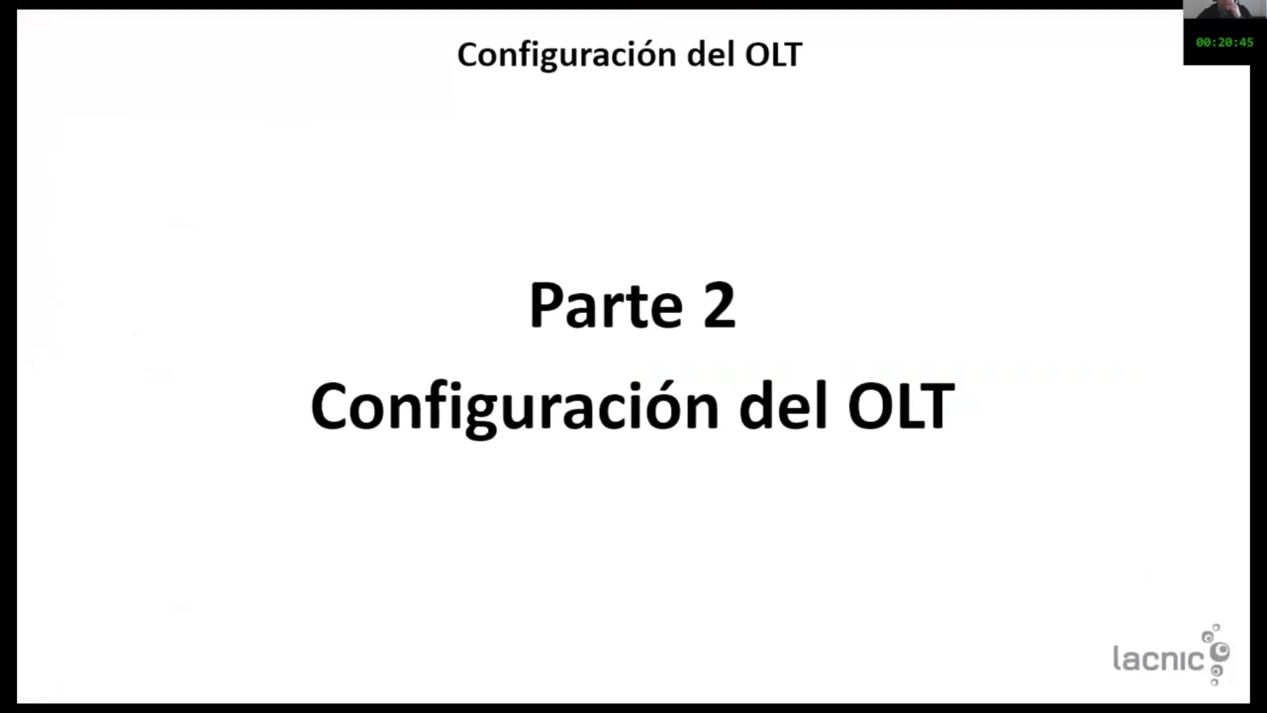
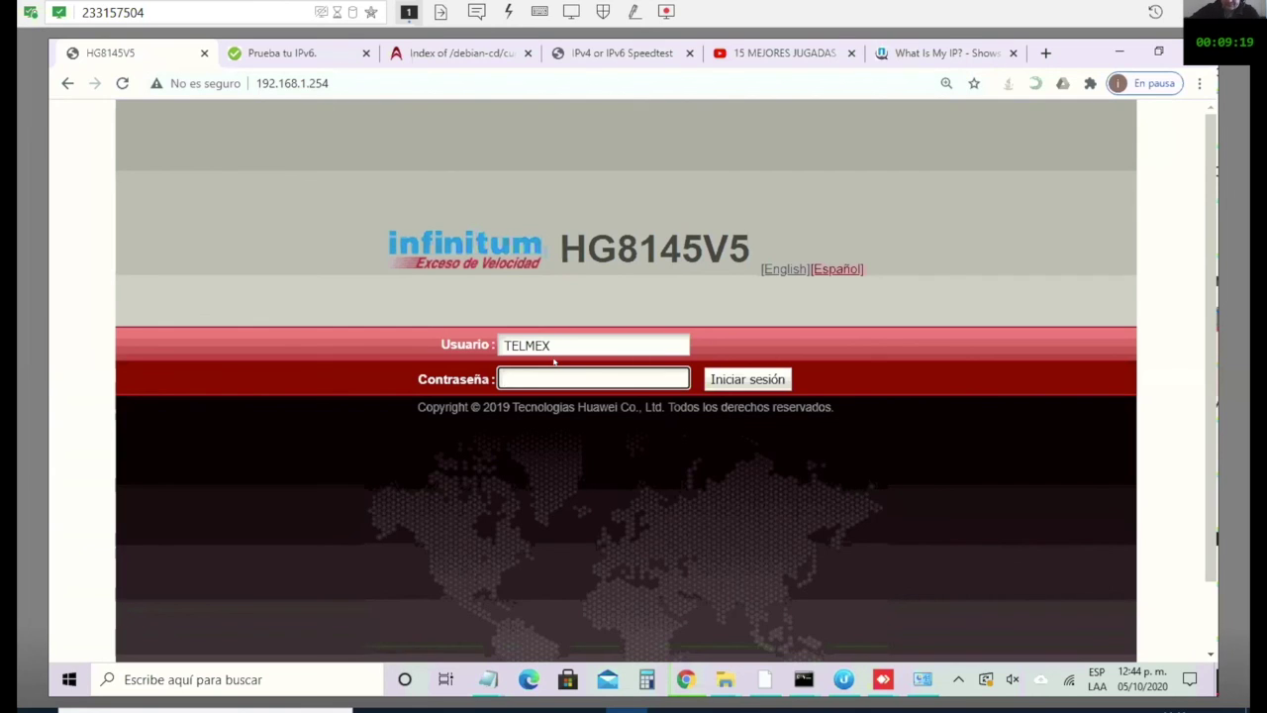
Step: Log in to the HG8145V5 admin page with the password and go to the WAN connections
{"action": "type", "text": "••••••••••"}
{"action": "left_click", "coordinate": [720, 384]}
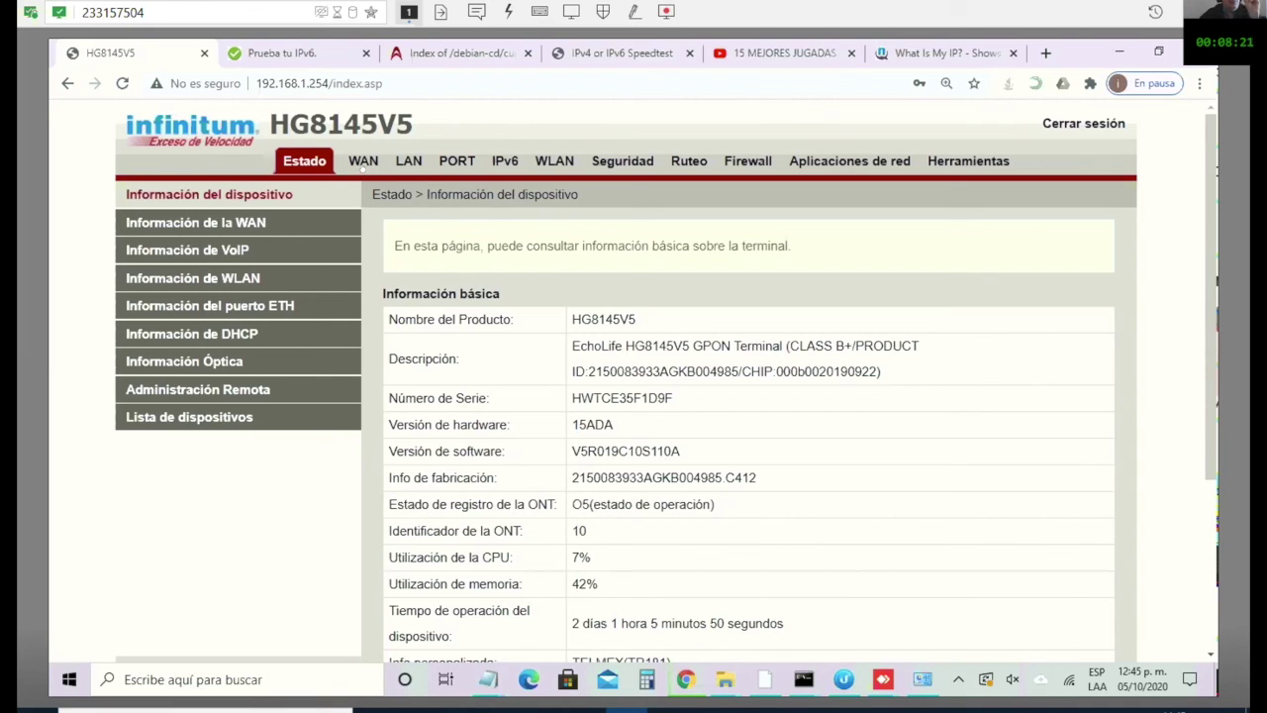
{"action": "left_click", "coordinate": [362, 164]}
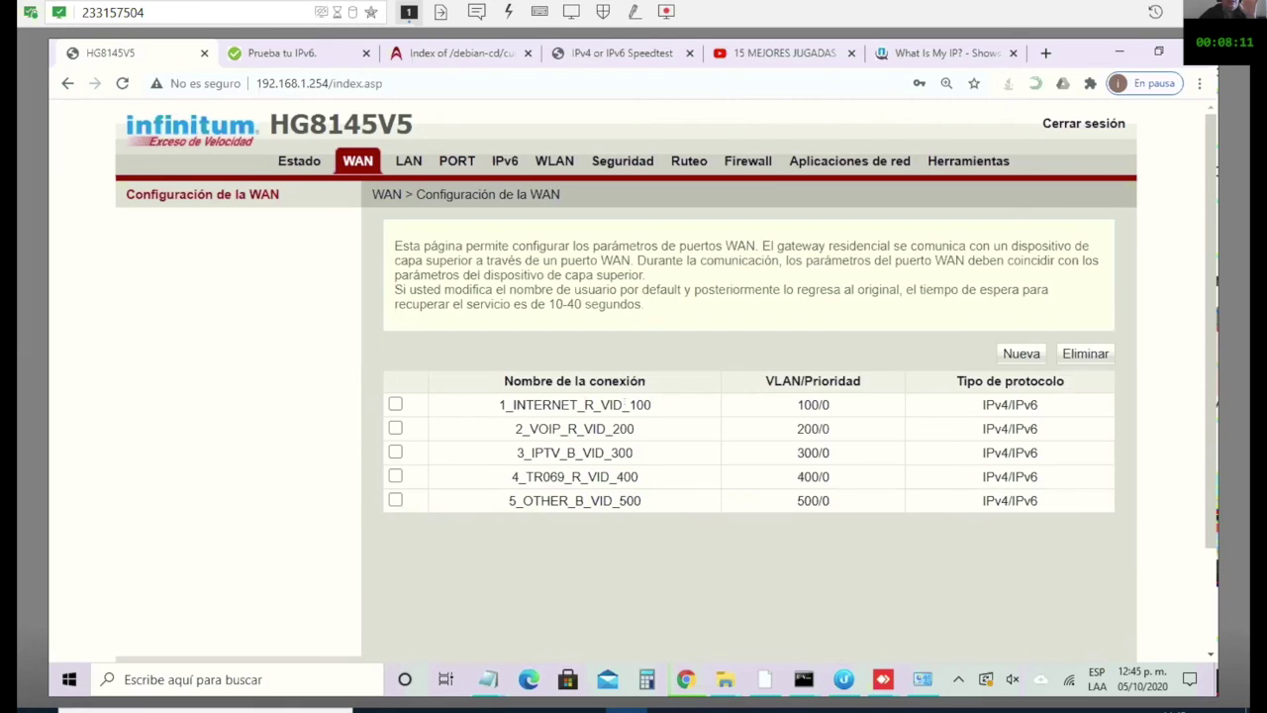
Step: Show the 1_INTERNET_R_VID_100 connection's route mode, VLAN ID 100 and MTU 1500 settings
{"action": "left_click", "coordinate": [574, 405]}
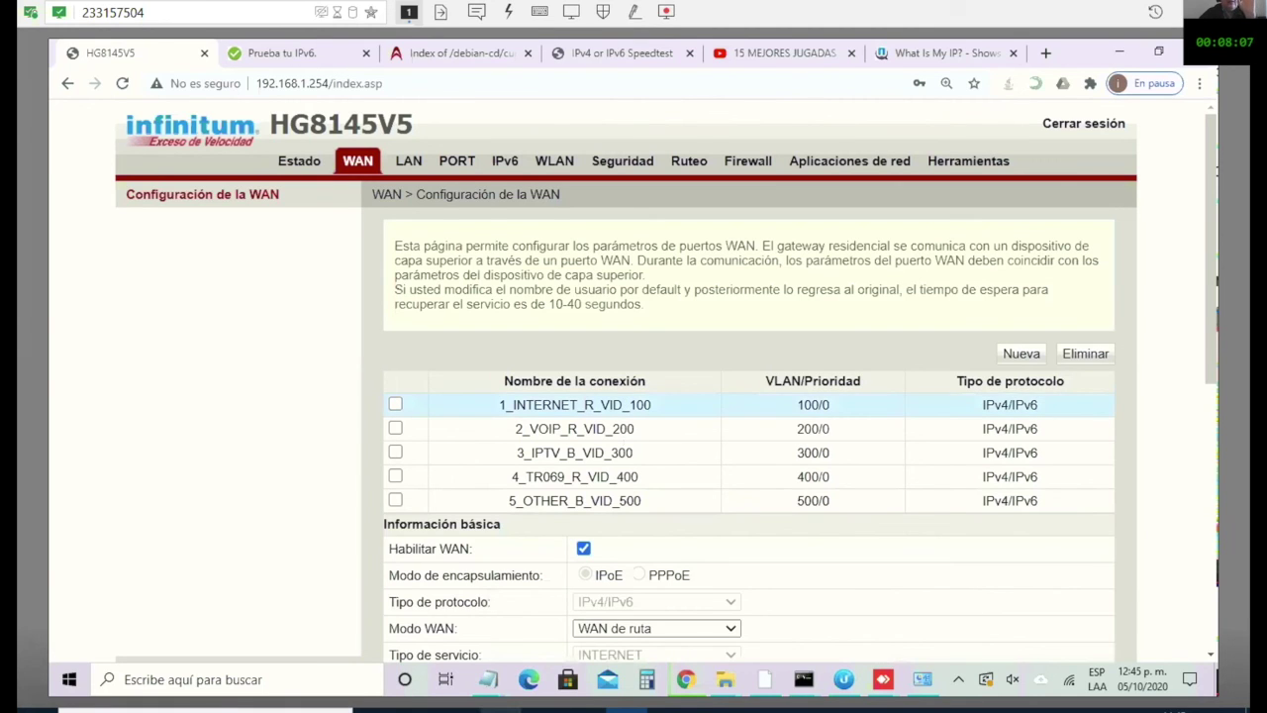
{"action": "key", "text": "alt+Tab"}
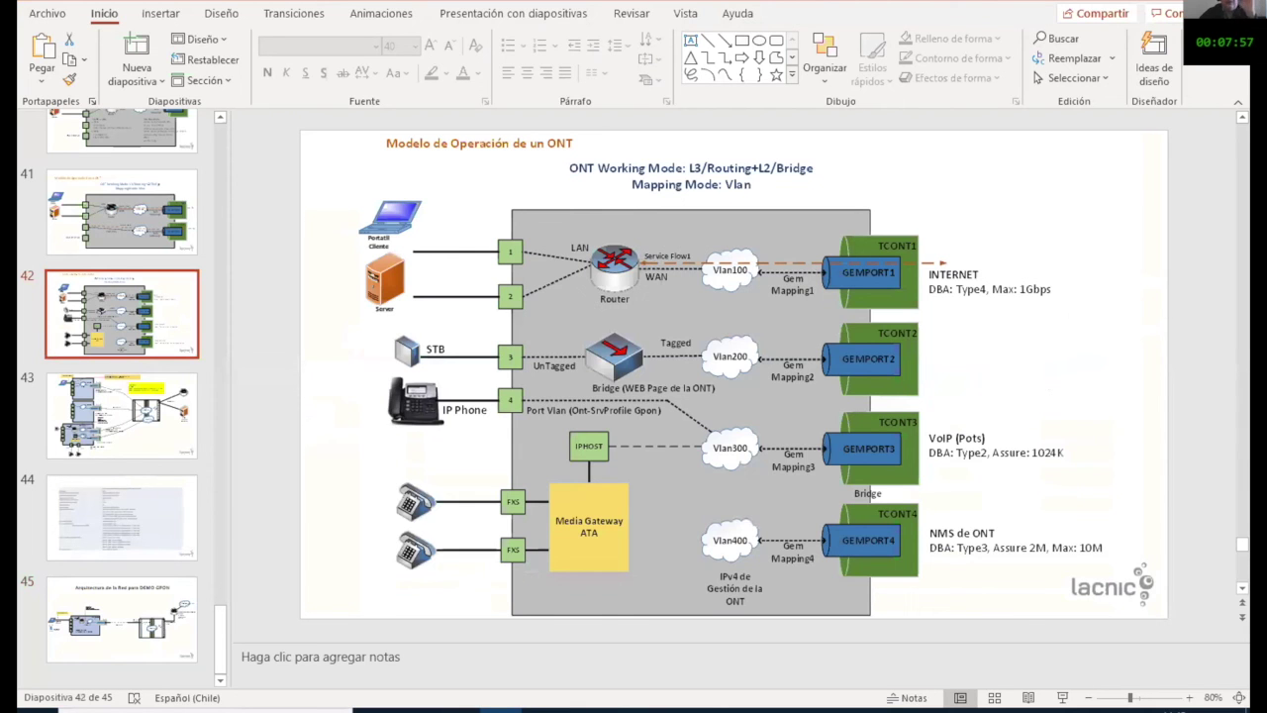
{"action": "key", "text": "alt+Tab"}
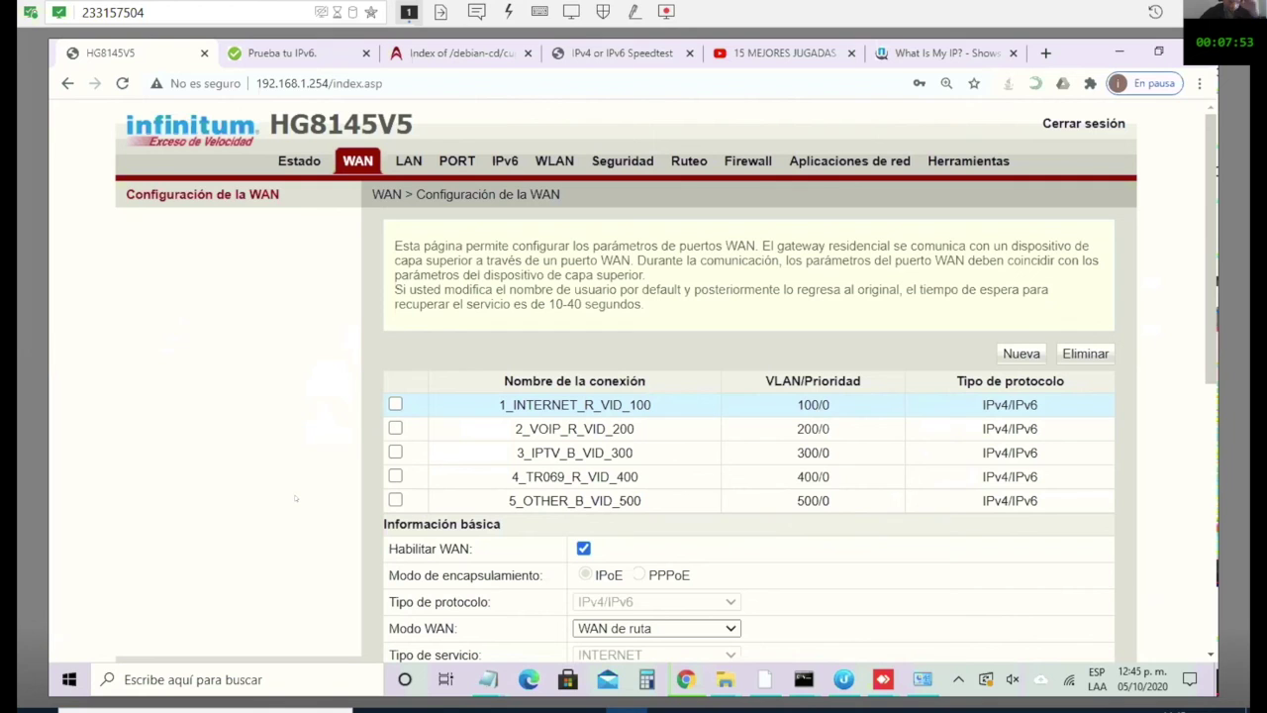
{"action": "scroll", "coordinate": [294, 496], "scroll_direction": "down", "scroll_amount": 2}
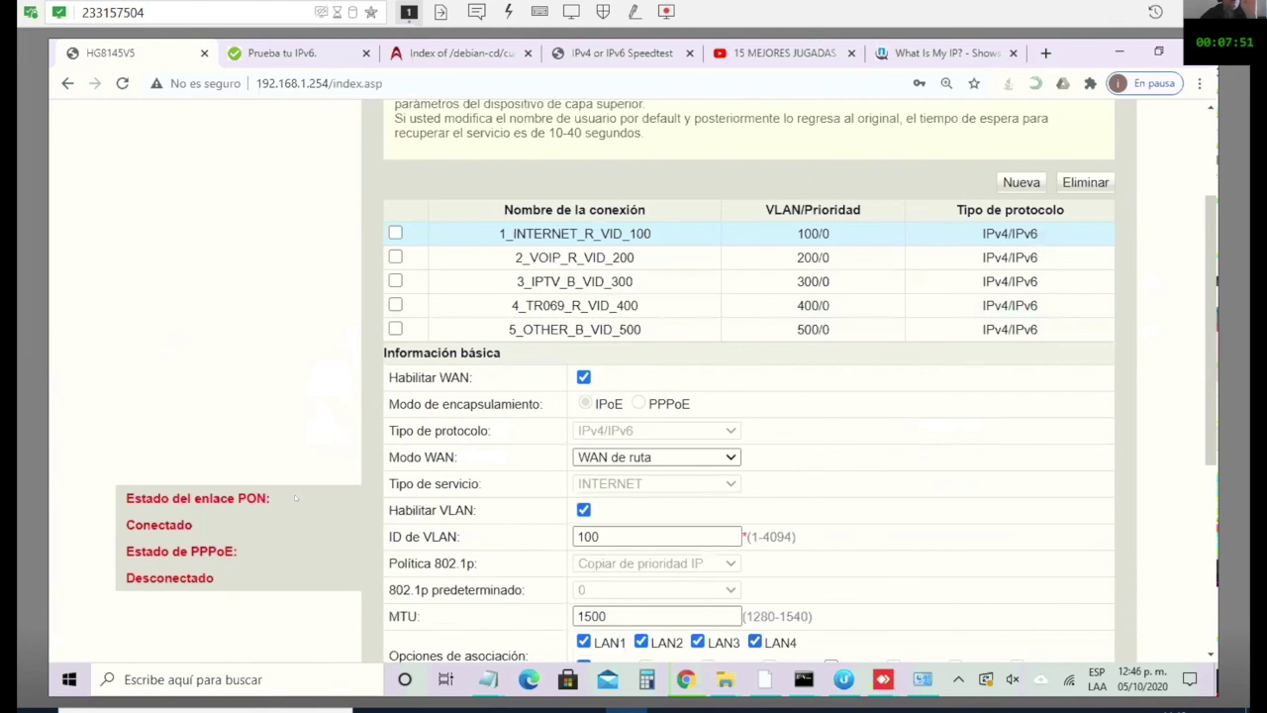
{"action": "scroll", "coordinate": [294, 494], "scroll_direction": "down", "scroll_amount": 1}
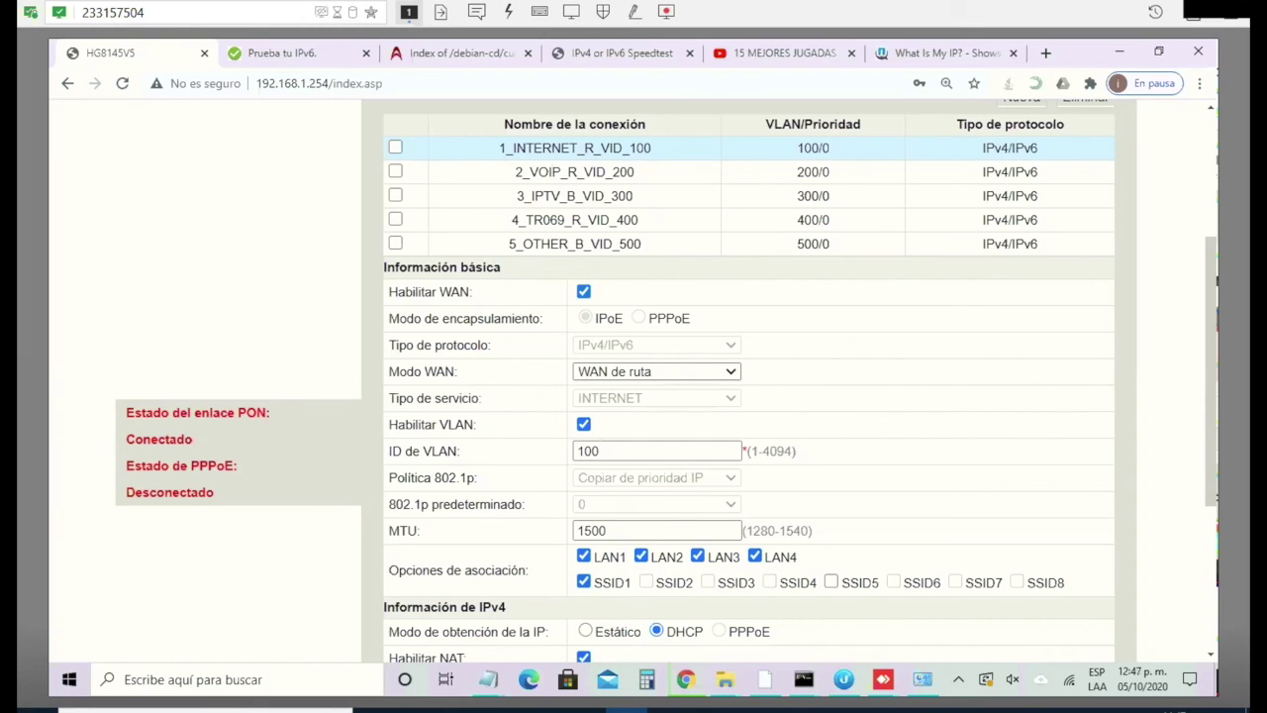
{"action": "left_click_drag", "start_coordinate": [609, 446], "coordinate": [568, 441]}
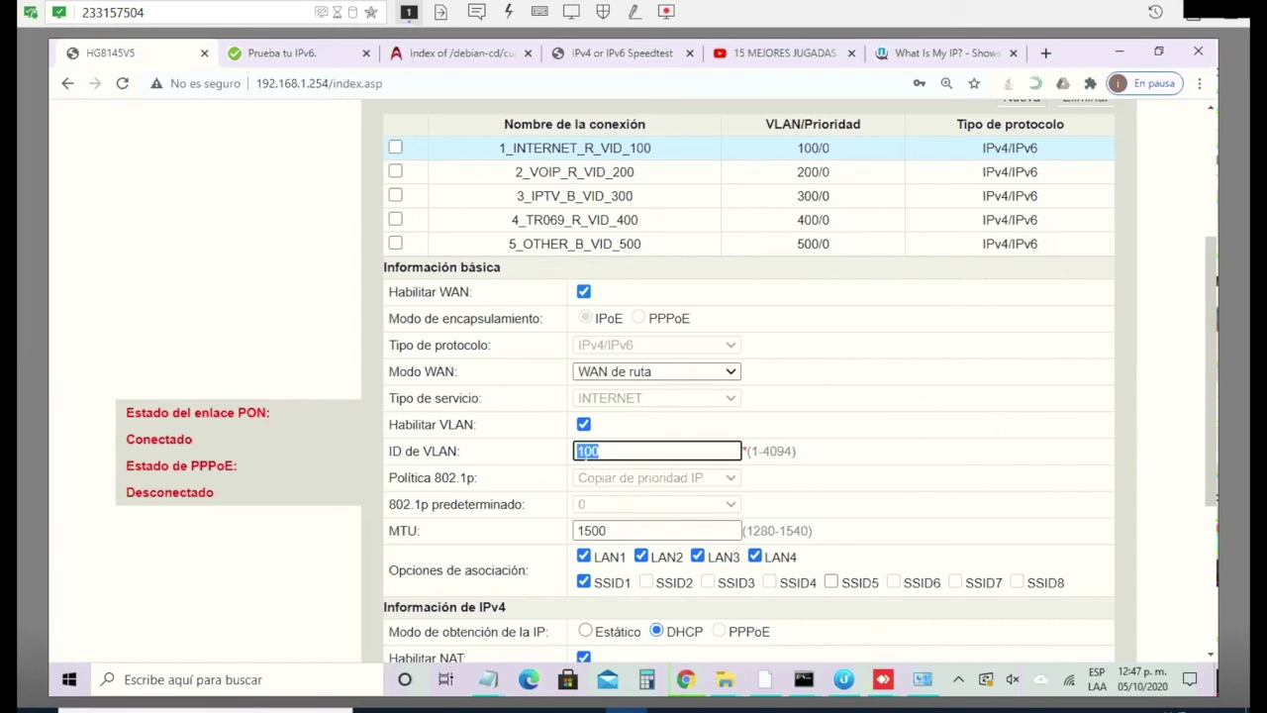
{"action": "scroll", "coordinate": [582, 475], "scroll_direction": "down", "scroll_amount": 3}
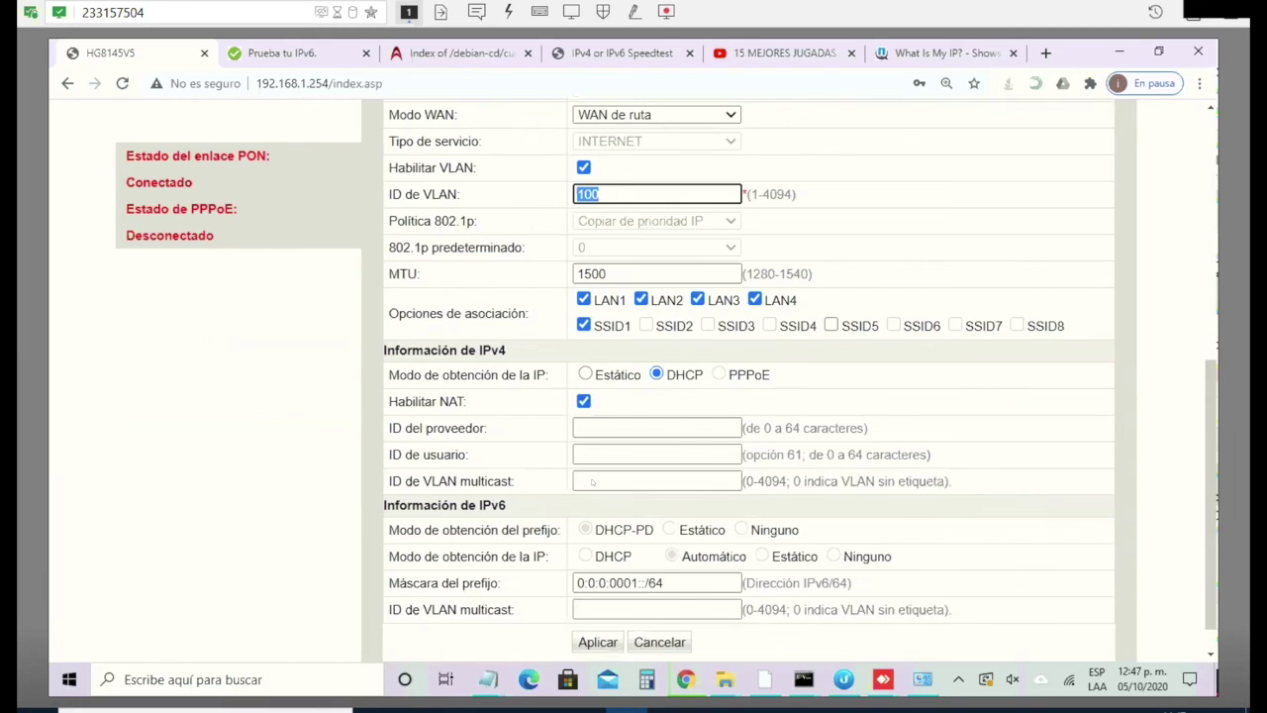
{"action": "scroll", "coordinate": [583, 475], "scroll_direction": "up", "scroll_amount": 1}
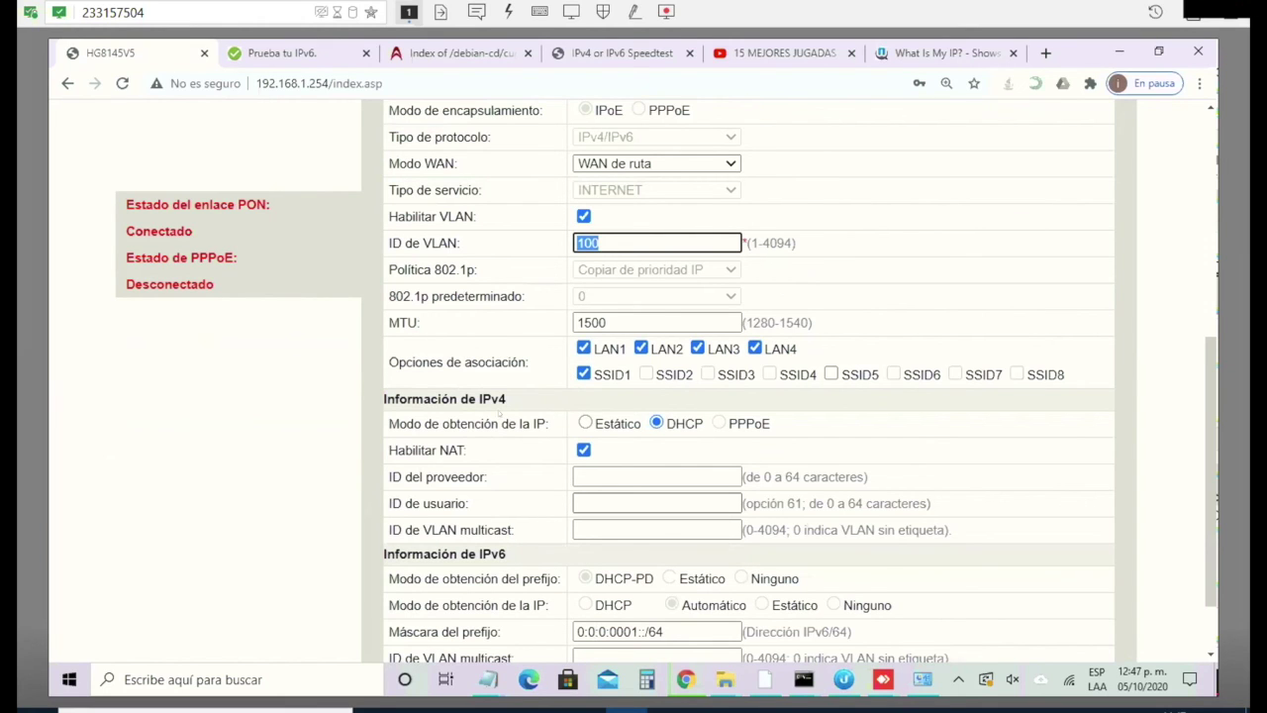
{"action": "scroll", "coordinate": [635, 455], "scroll_direction": "down", "scroll_amount": 1}
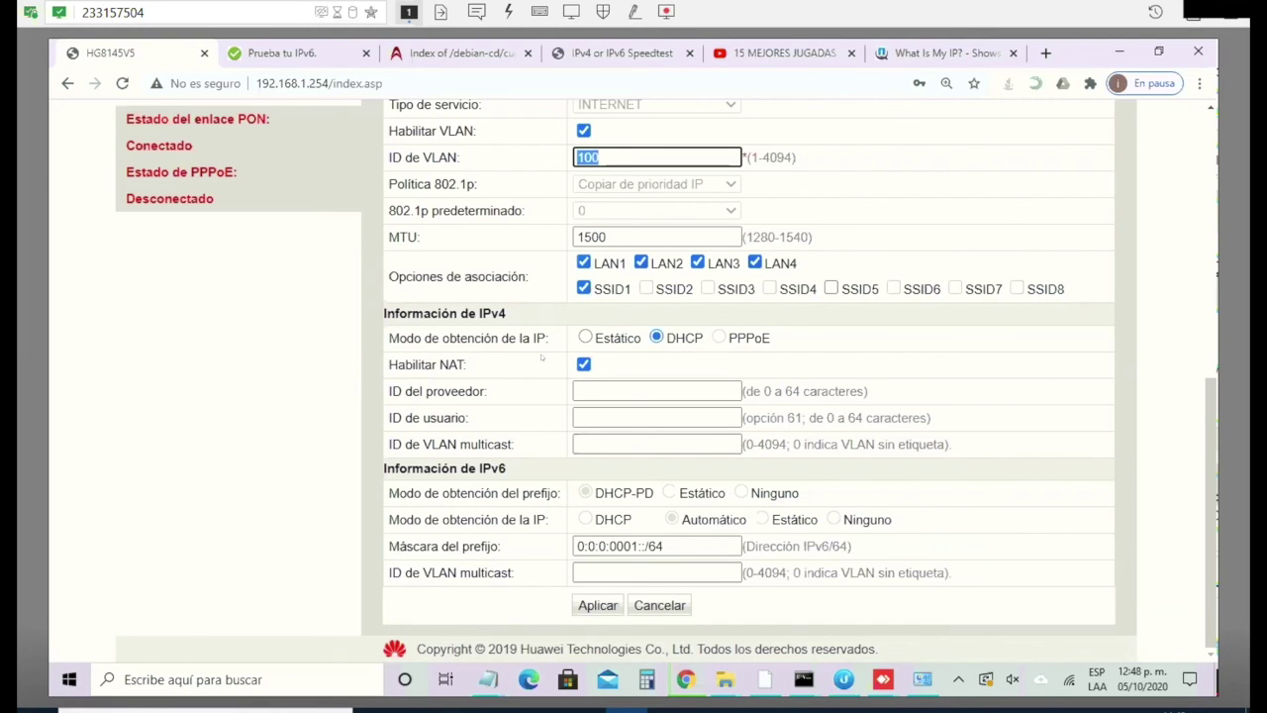
{"action": "scroll", "coordinate": [541, 358], "scroll_direction": "up", "scroll_amount": 5}
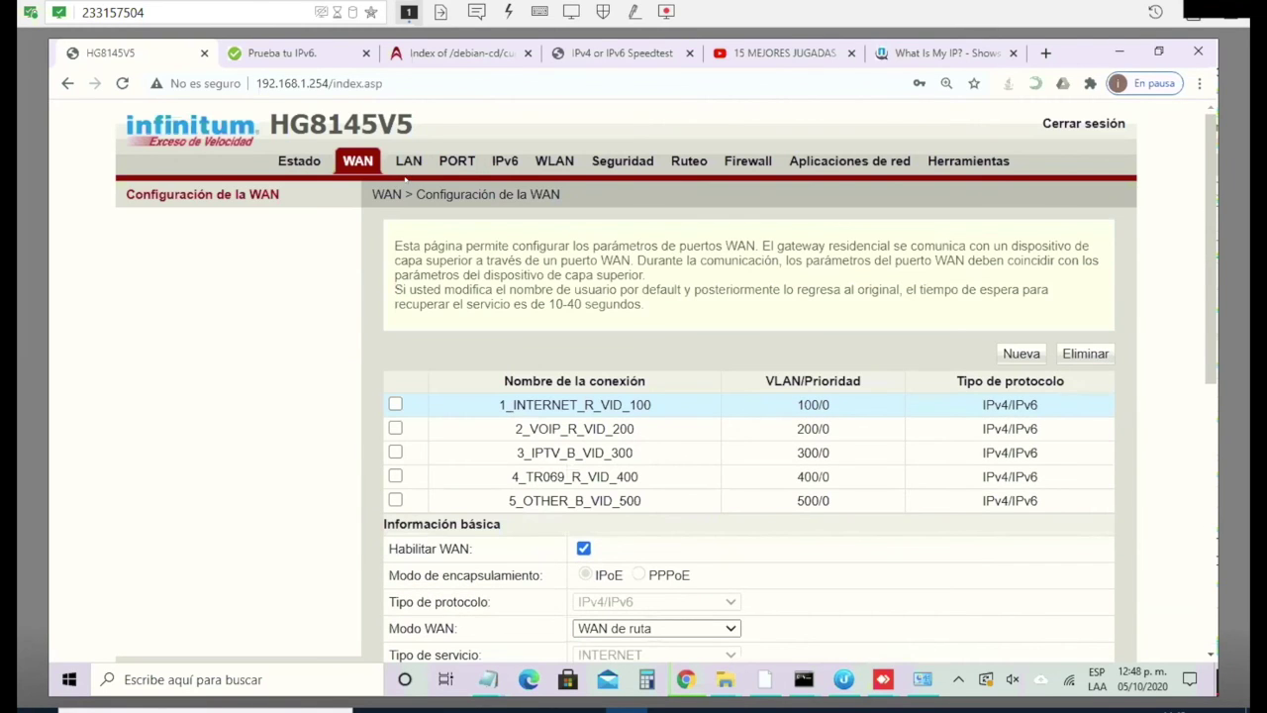
Step: Show Estado > Información de la WAN and highlight the internet connection's IPv6 address
{"action": "left_click", "coordinate": [298, 163]}
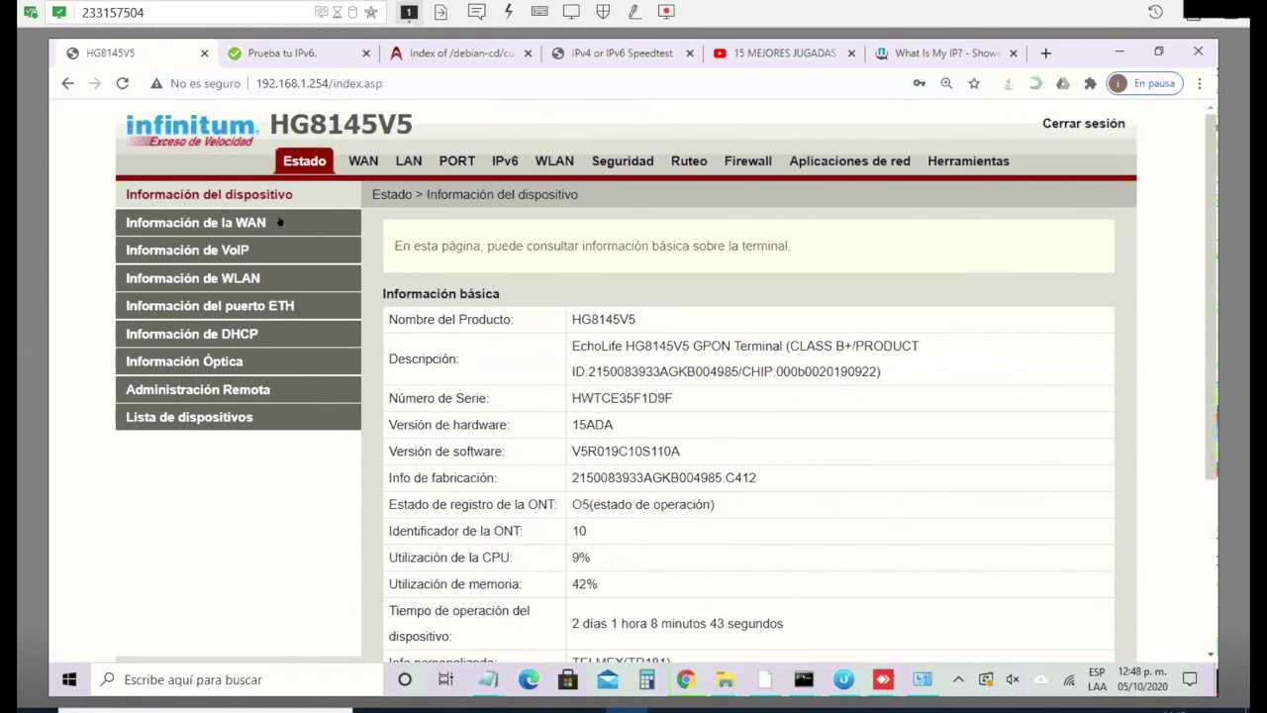
{"action": "left_click", "coordinate": [268, 223]}
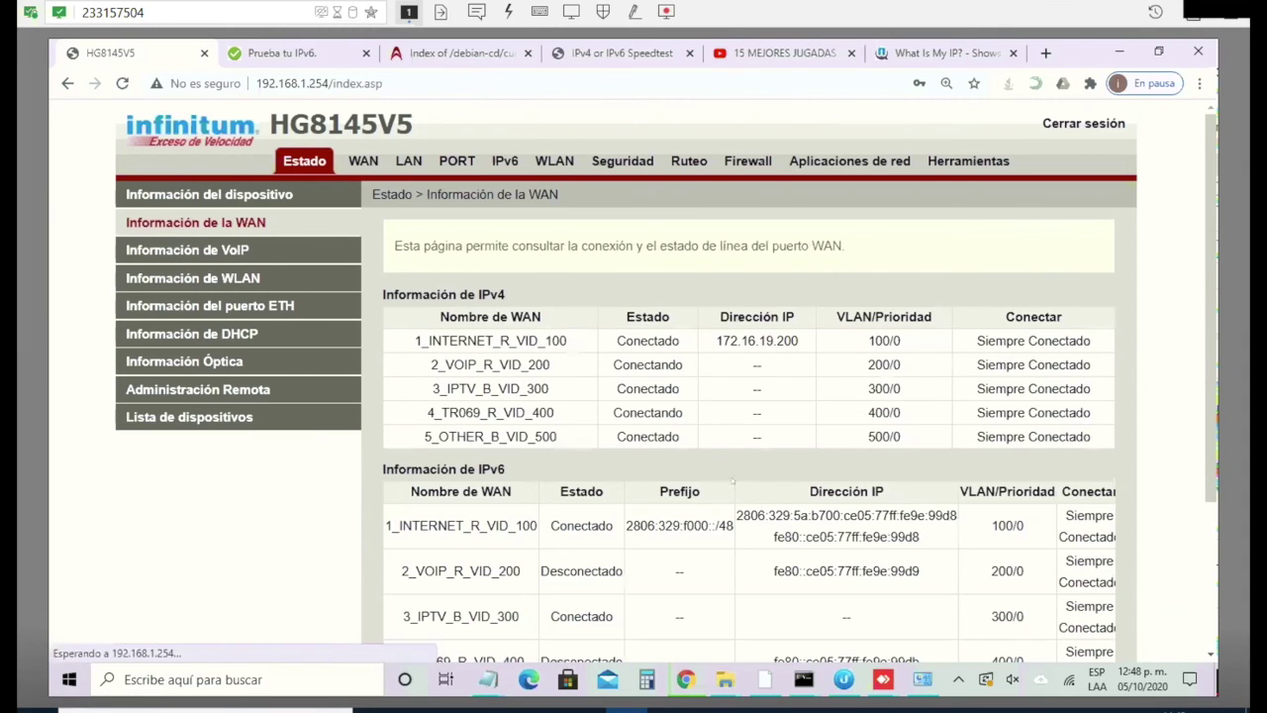
{"action": "scroll", "coordinate": [638, 498], "scroll_direction": "down", "scroll_amount": 2}
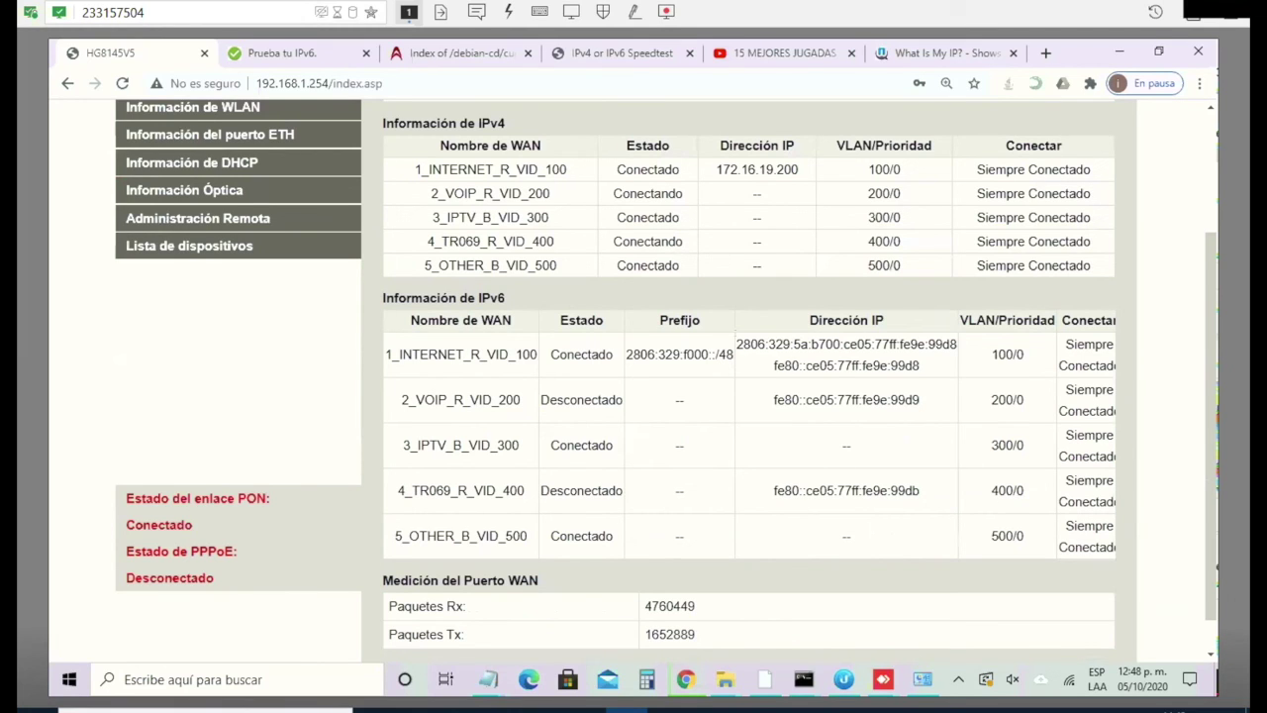
{"action": "left_click_drag", "start_coordinate": [737, 344], "coordinate": [956, 347]}
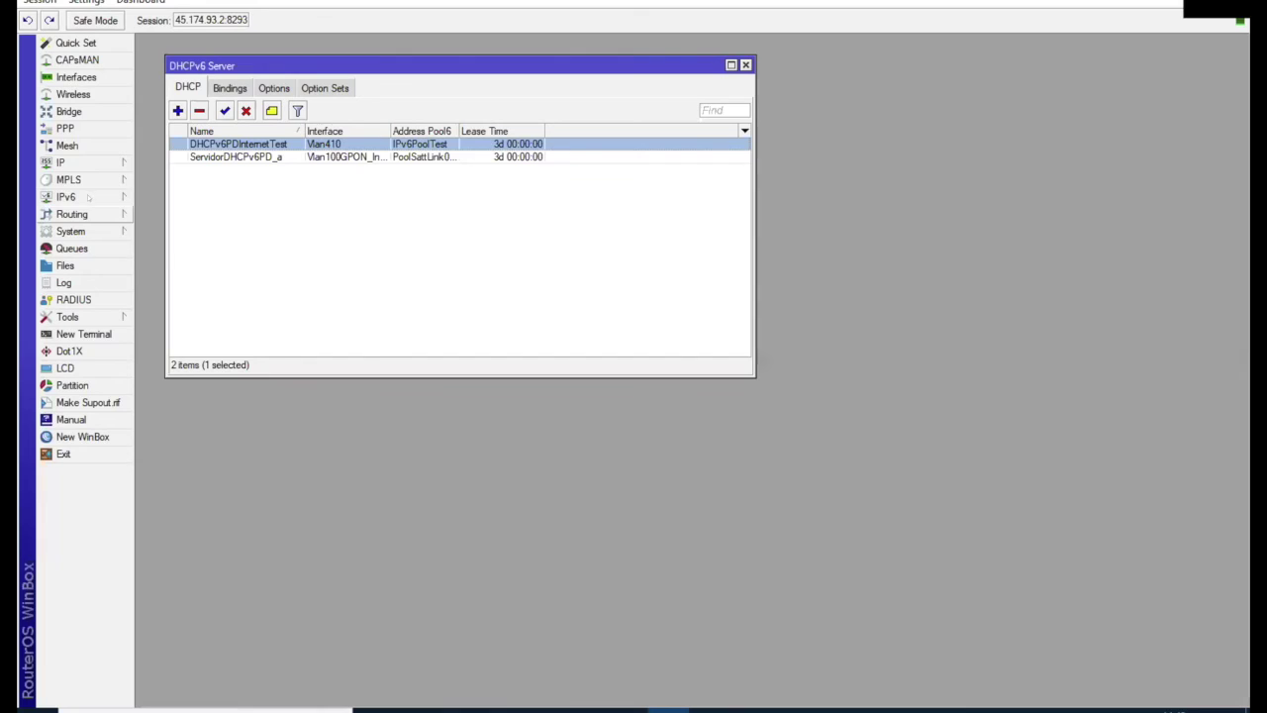
{"action": "left_click", "coordinate": [65, 197]}
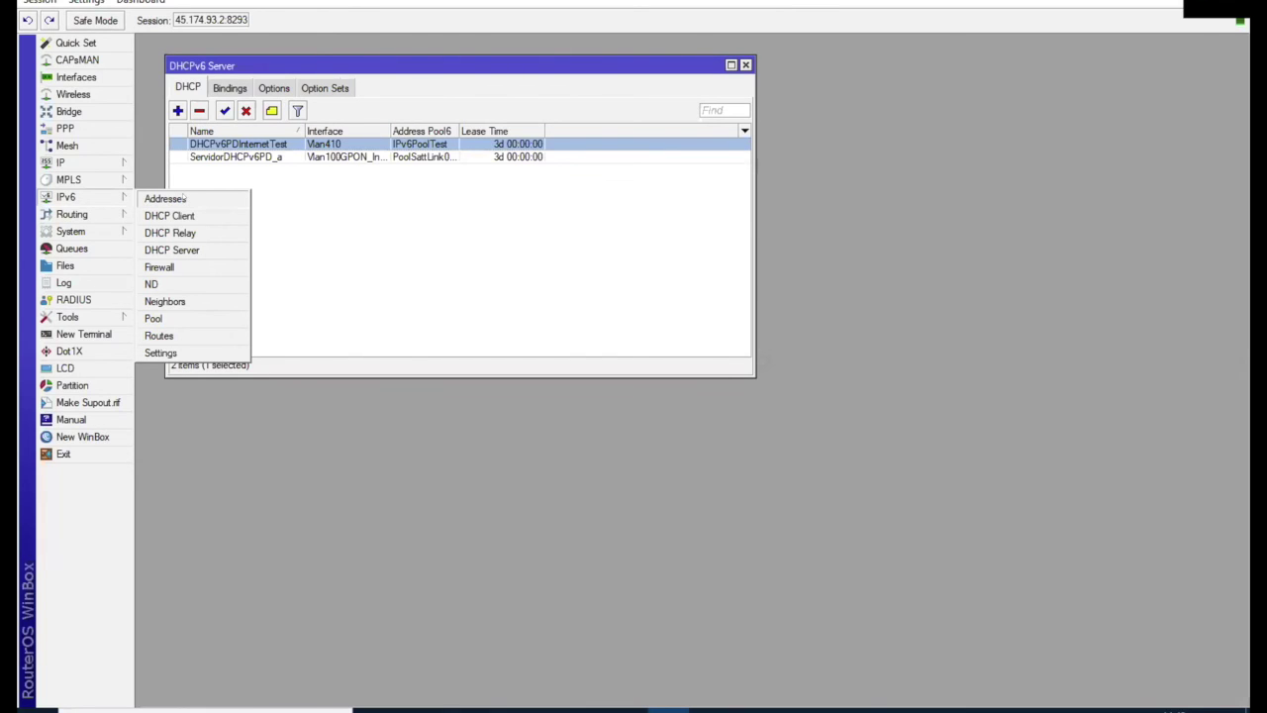
Step: Open WinBox's IPv6 address 2806:329:5a:b700::1/64 on Vlan410
{"action": "left_click", "coordinate": [166, 199]}
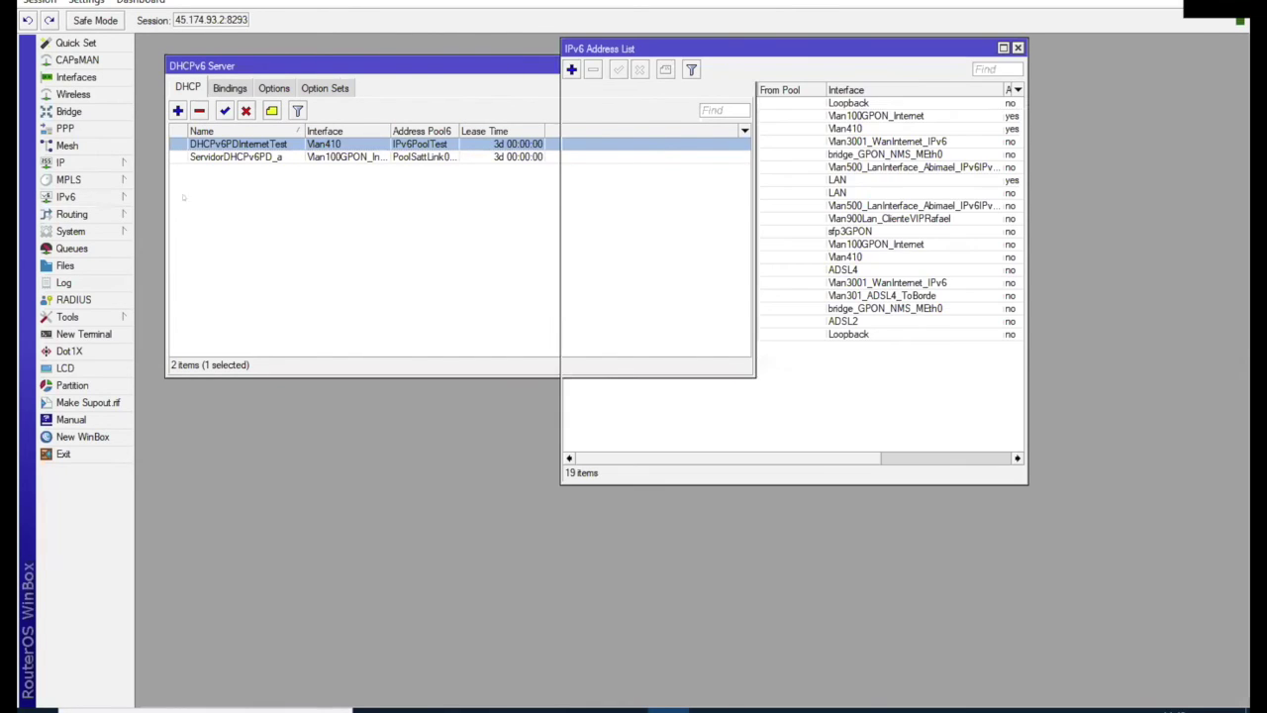
{"action": "double_click", "coordinate": [673, 128]}
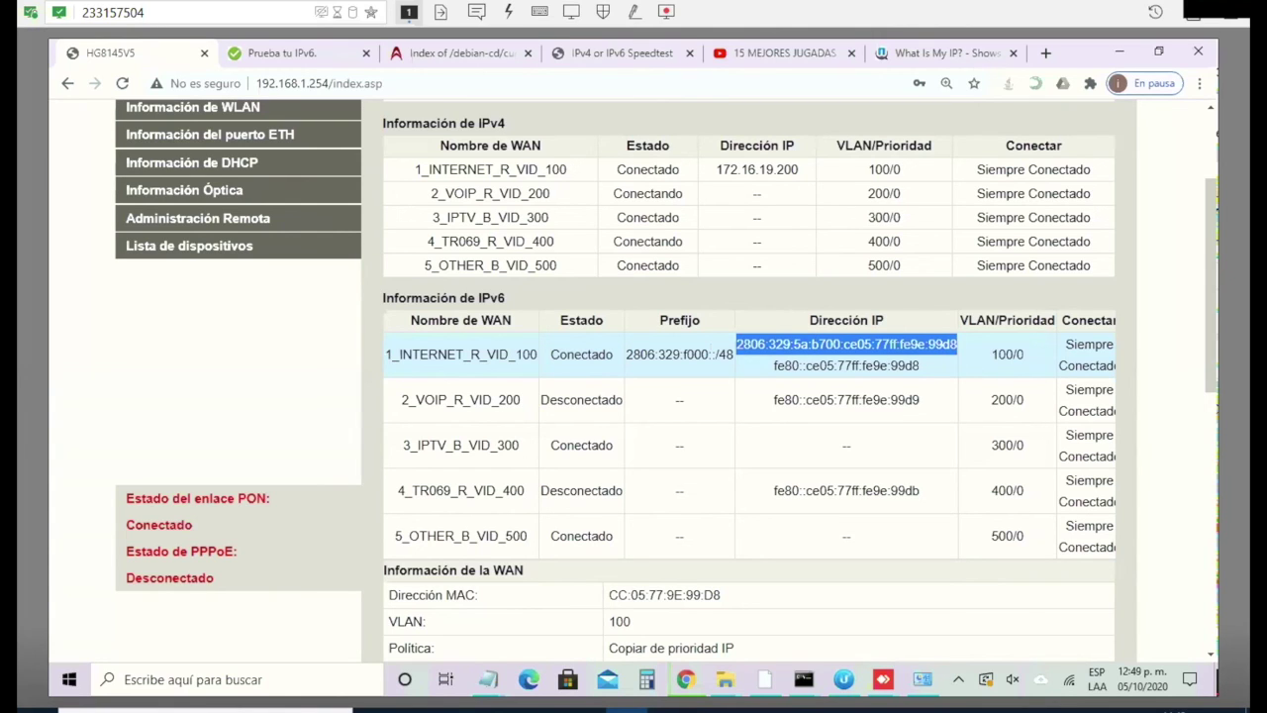
Step: Highlight the 2806:329:f000::/48 prefix, then show the IPv6 LAN address configuration page
{"action": "left_click_drag", "start_coordinate": [734, 354], "coordinate": [621, 352]}
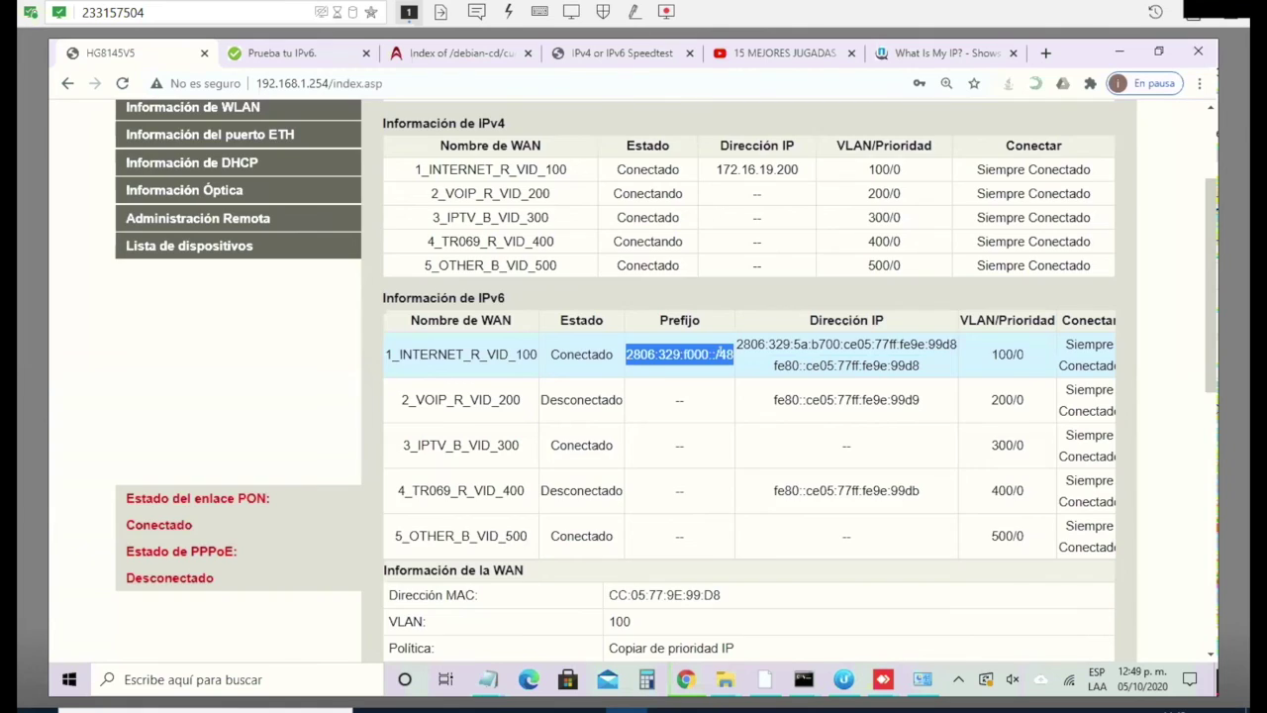
{"action": "scroll", "coordinate": [719, 354], "scroll_direction": "up", "scroll_amount": 2}
{"action": "left_click", "coordinate": [502, 164]}
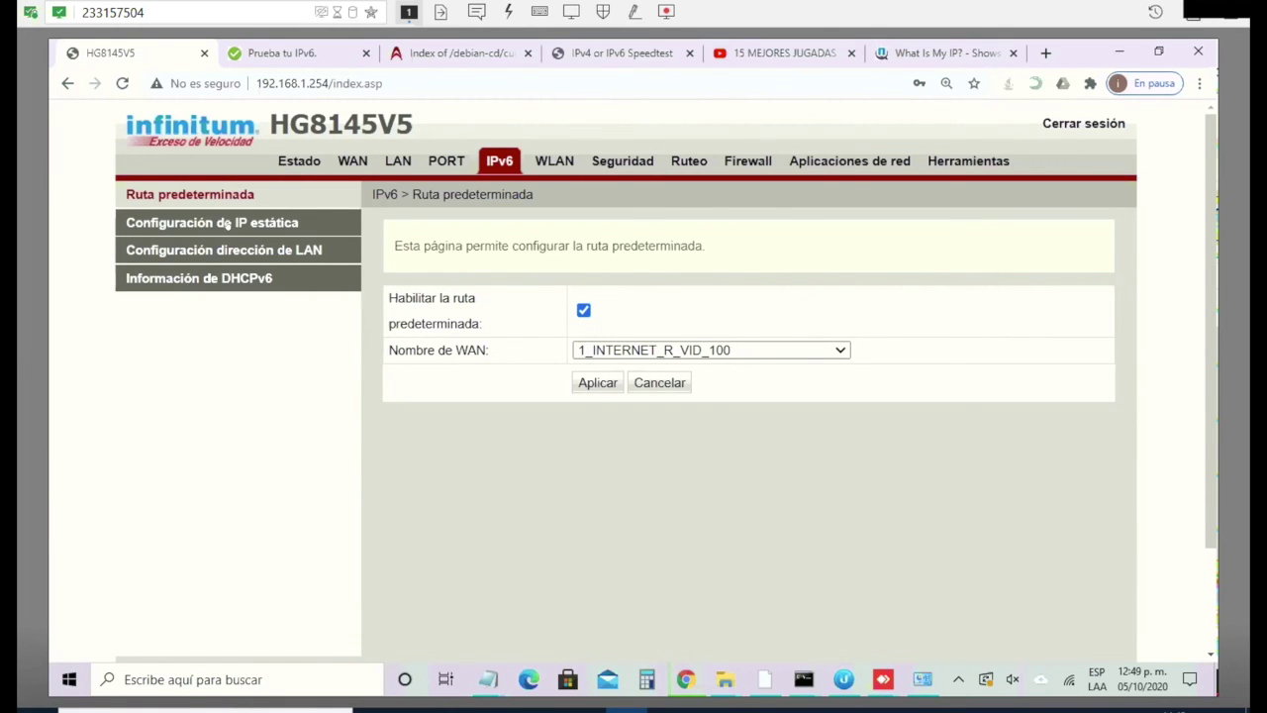
{"action": "left_click", "coordinate": [252, 249]}
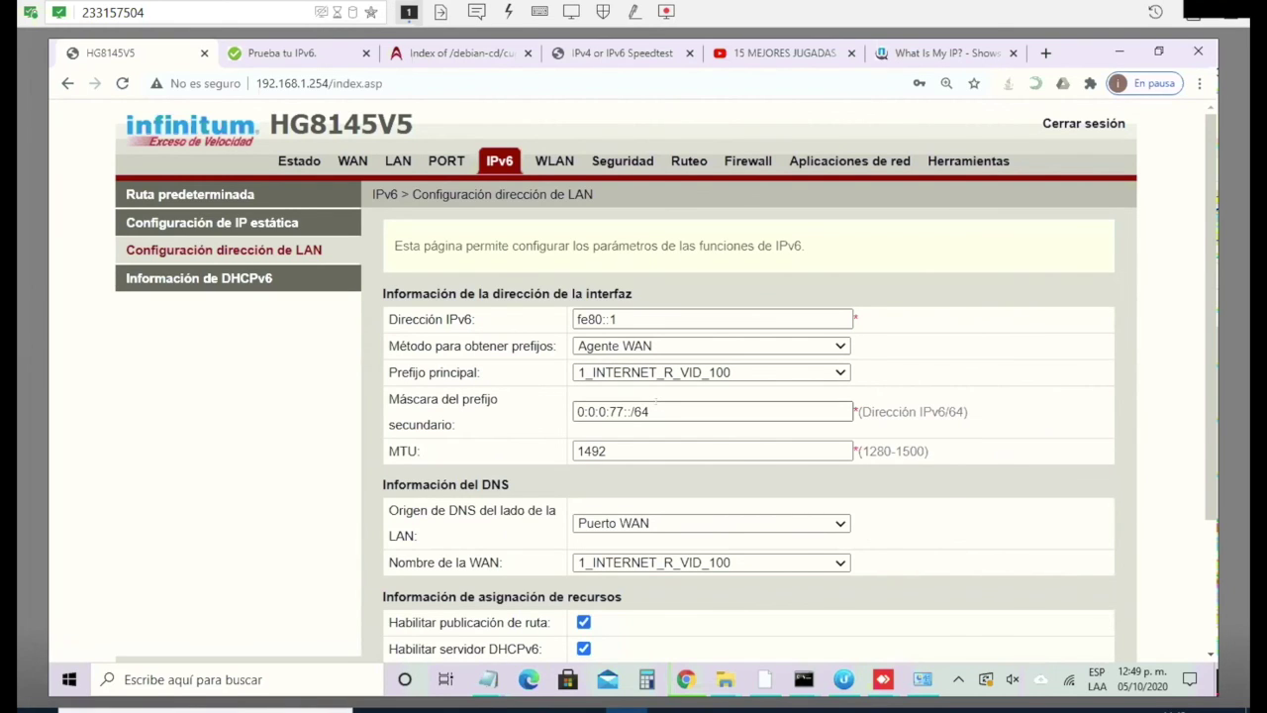
{"action": "mouse_move", "coordinate": [657, 401]}
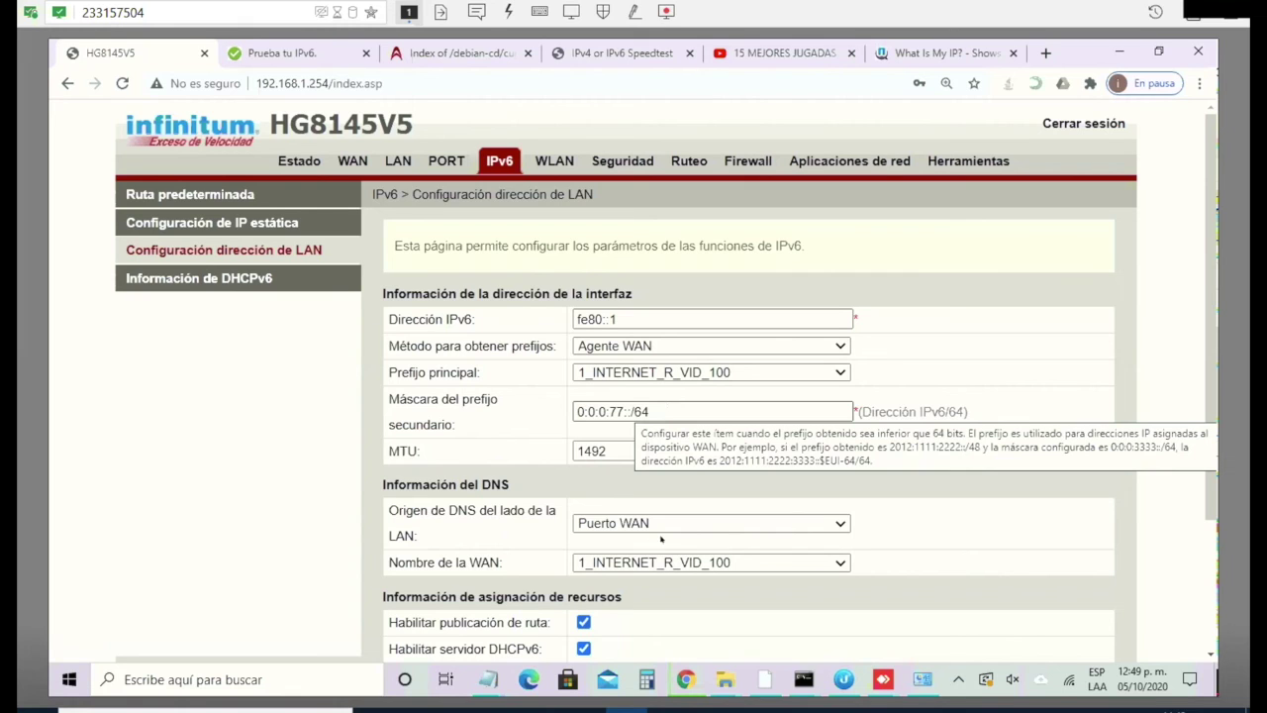
{"action": "scroll", "coordinate": [663, 550], "scroll_direction": "down", "scroll_amount": 3}
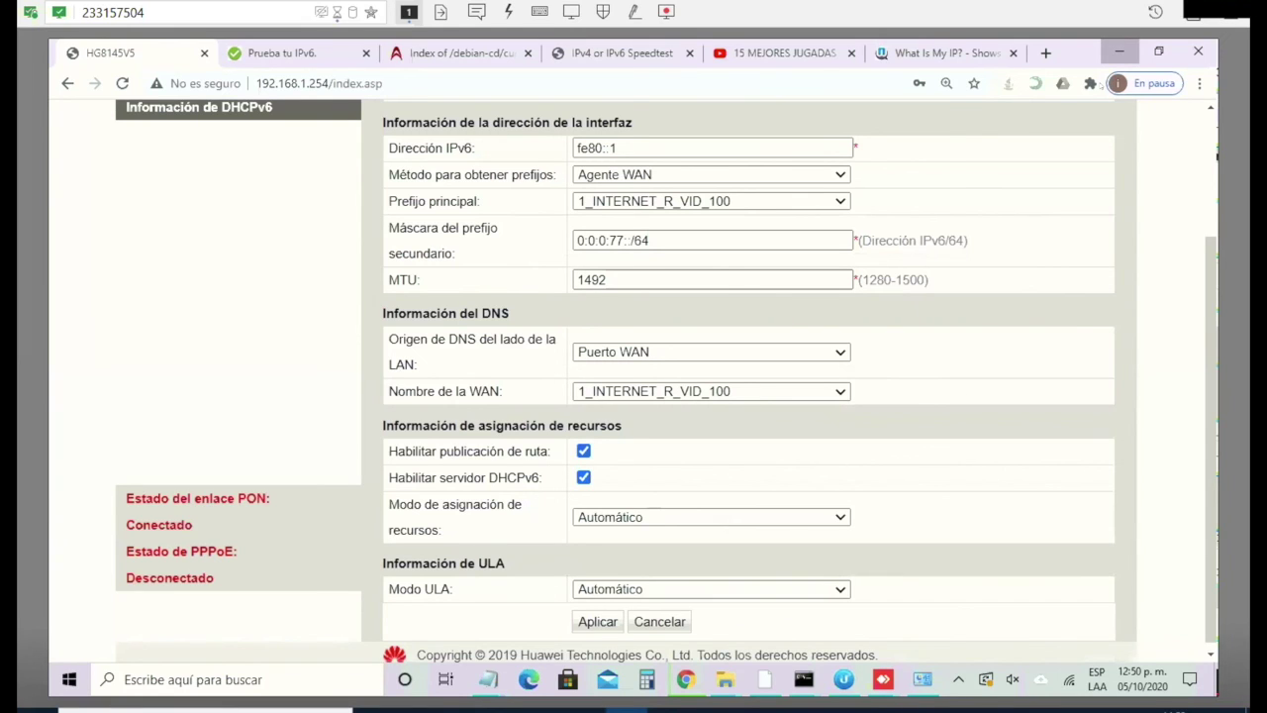
Step: Show the Wi-Fi adapter's status and review its IPv6 addresses in Detalles
{"action": "left_click", "coordinate": [1120, 51]}
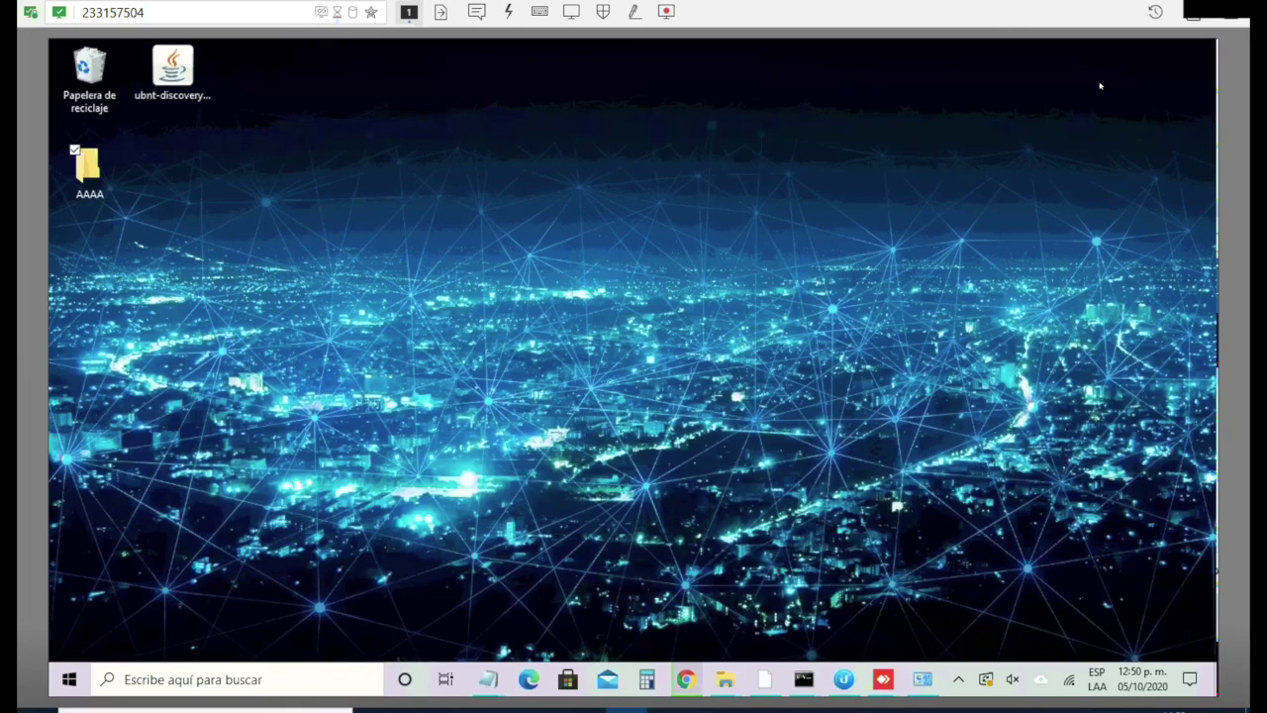
{"action": "left_click", "coordinate": [922, 679]}
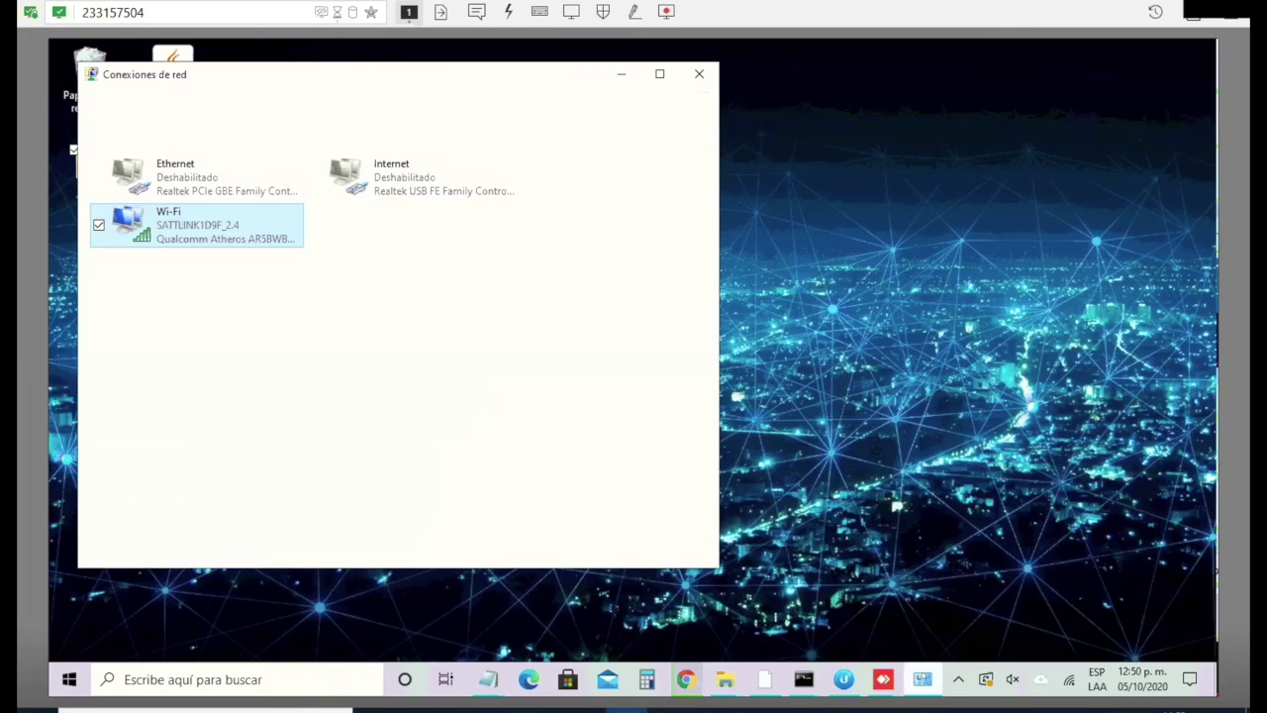
{"action": "right_click", "coordinate": [214, 226]}
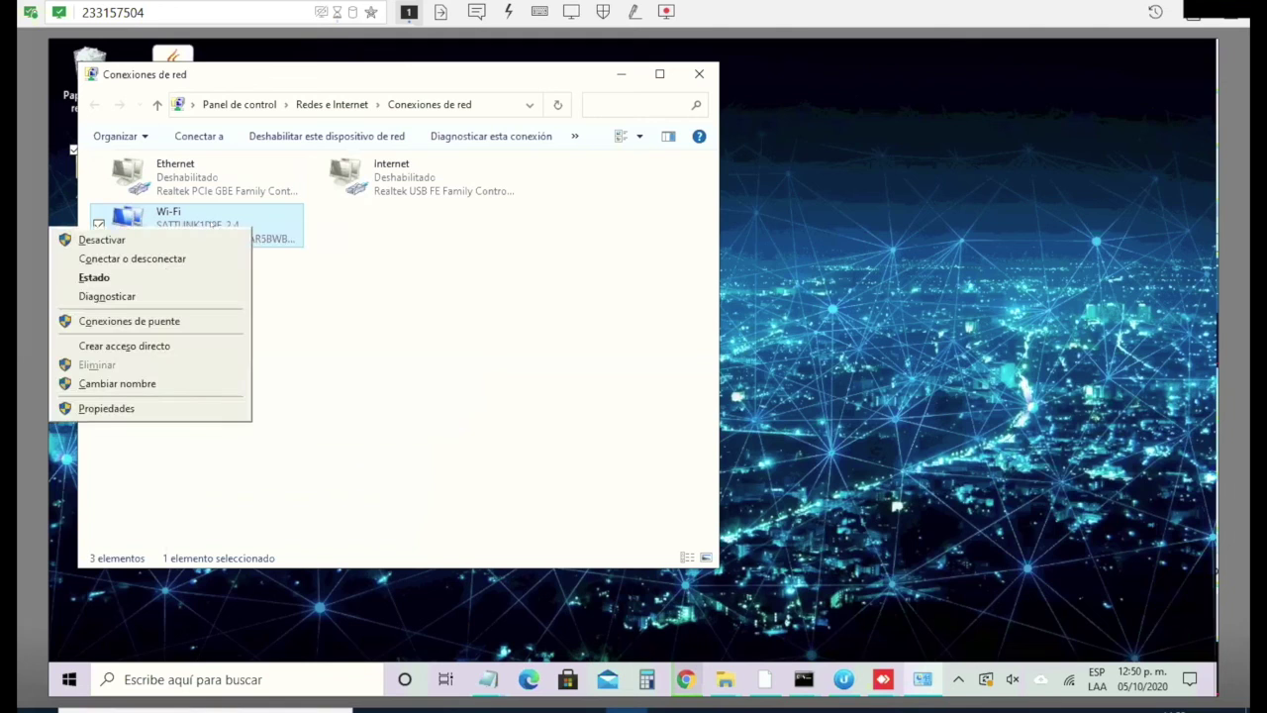
{"action": "left_click", "coordinate": [155, 278]}
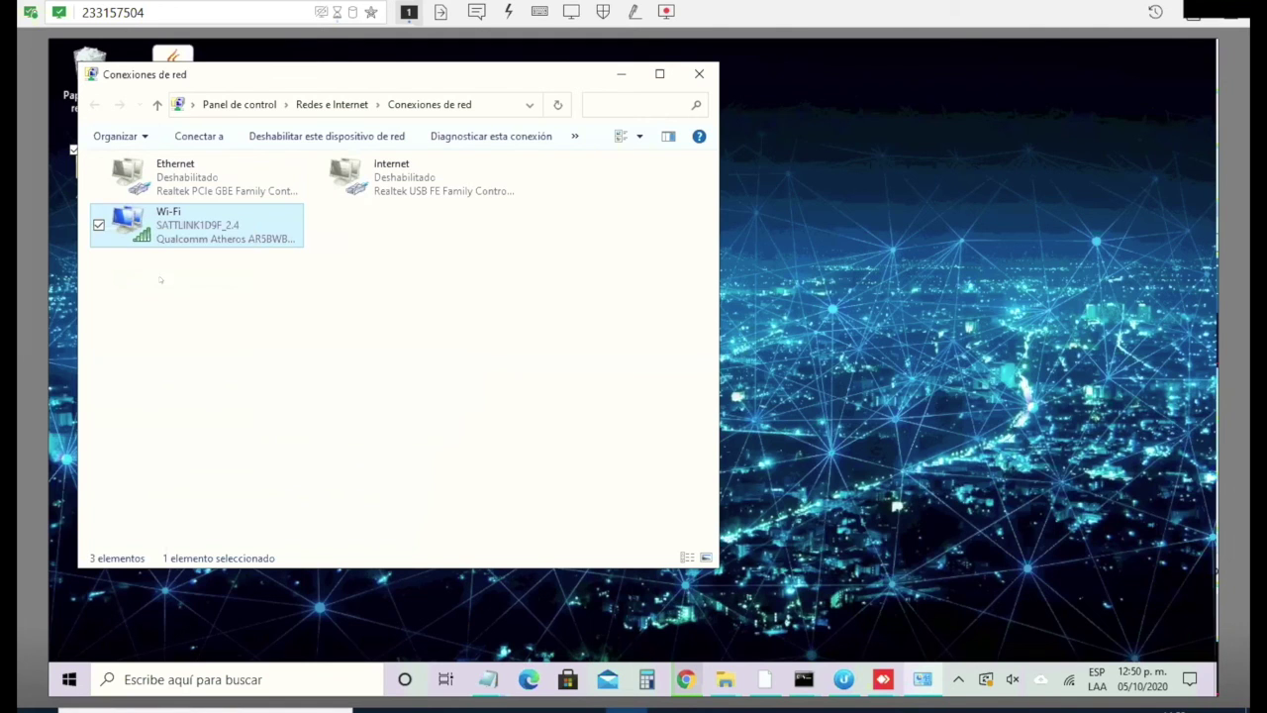
{"action": "left_click", "coordinate": [541, 380]}
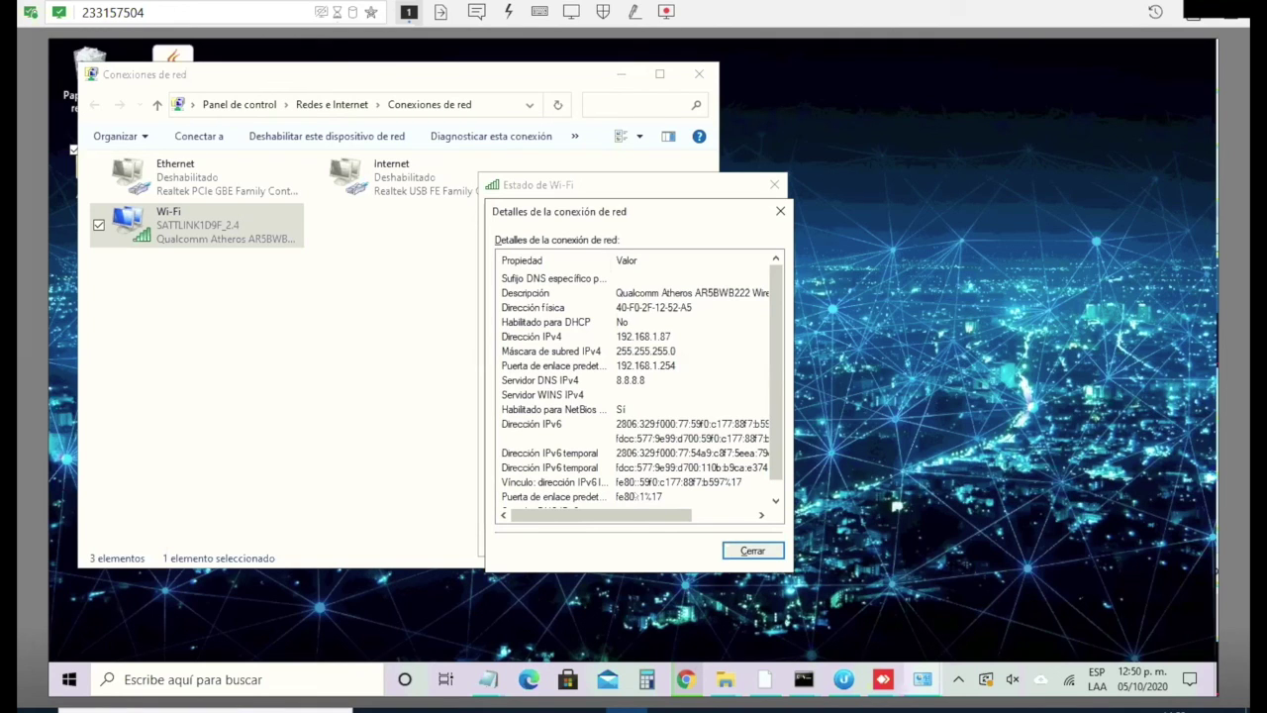
{"action": "scroll", "coordinate": [639, 386], "scroll_direction": "down", "scroll_amount": 1}
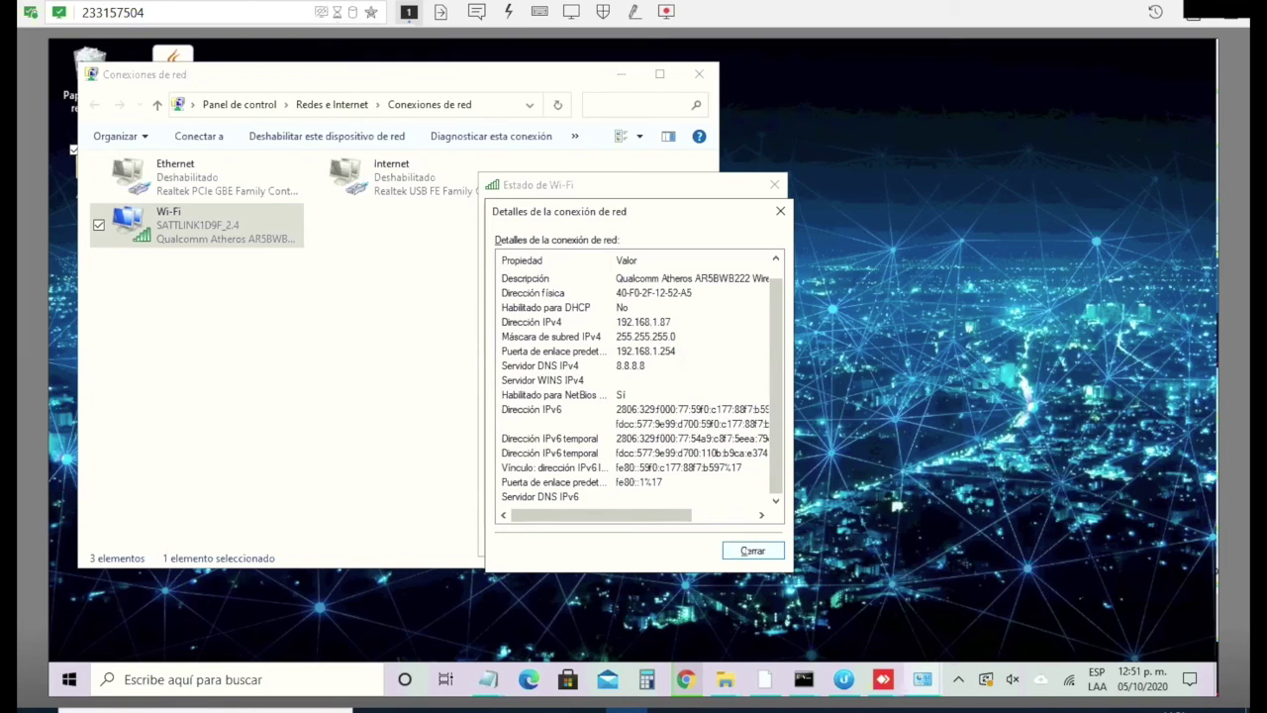
{"action": "key", "text": "Escape"}
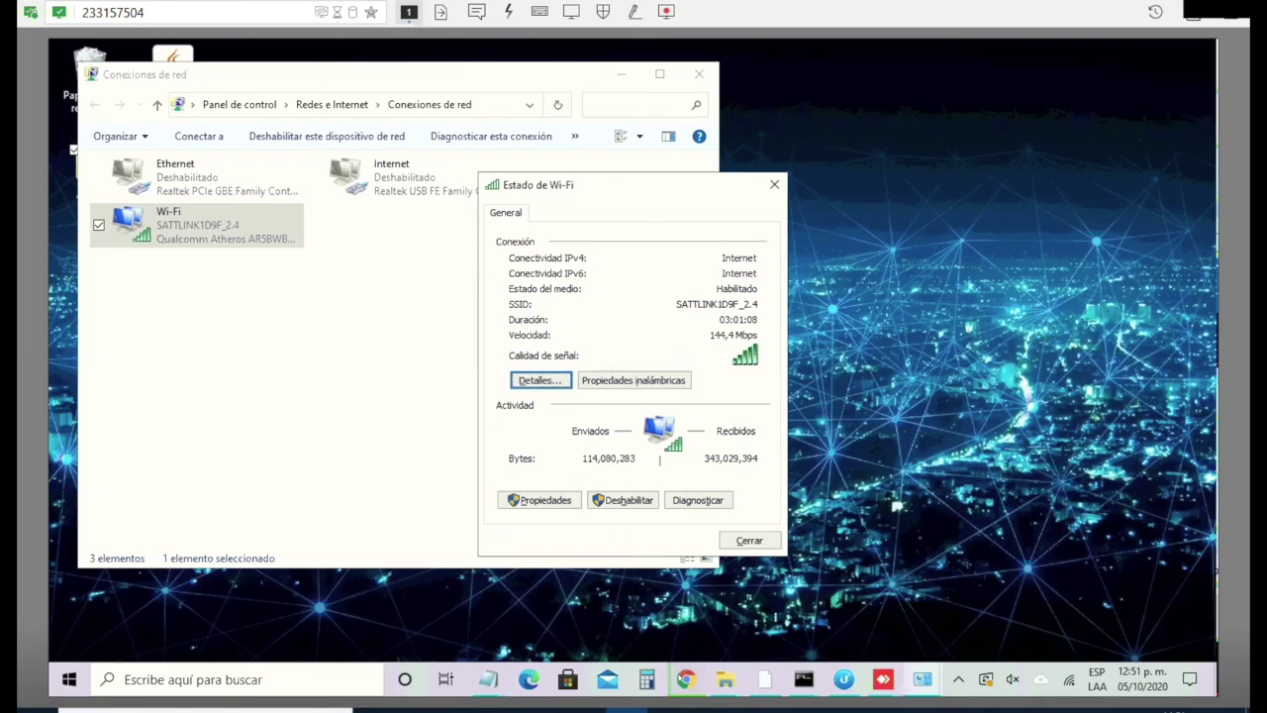
Step: Reload the test-ipv6.com test in the Prueba tu IPv6 tab
{"action": "mouse_move", "coordinate": [685, 680]}
{"action": "left_click", "coordinate": [687, 609]}
{"action": "key", "text": "ctrl+l"}
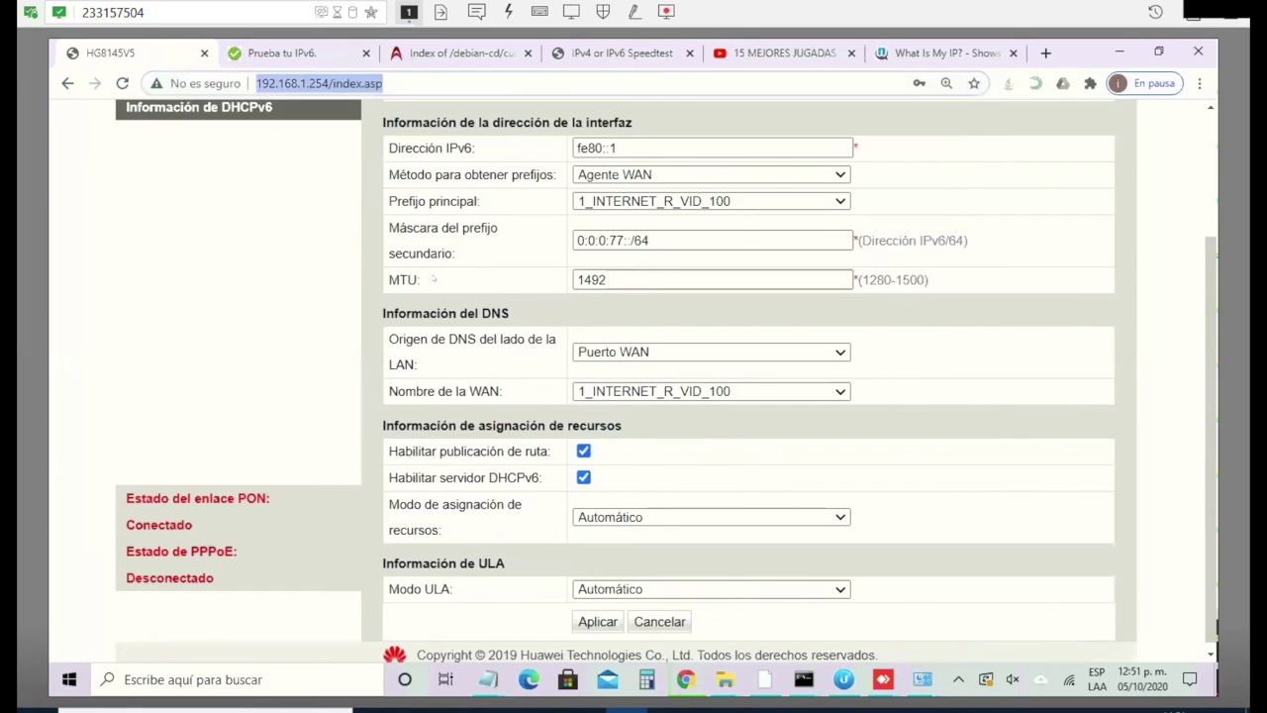
{"action": "key", "text": "ctrl+Tab"}
{"action": "key", "text": "ctrl+a"}
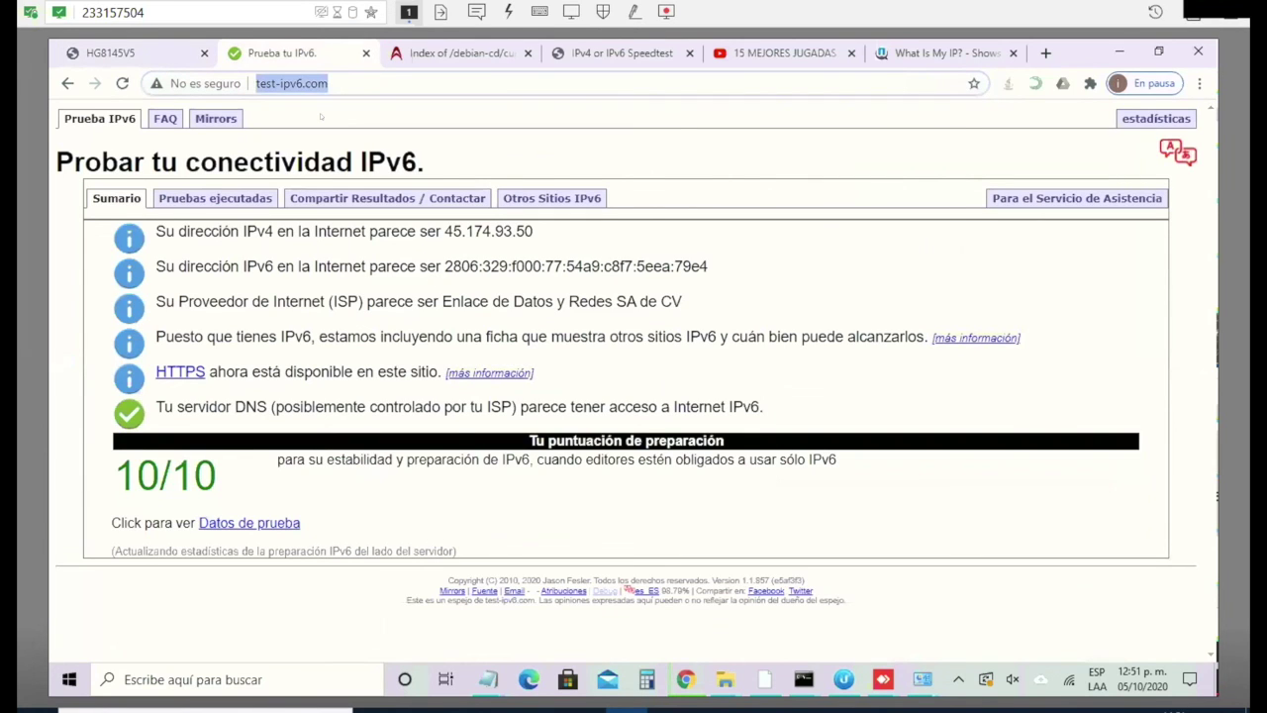
{"action": "key", "text": "Return"}
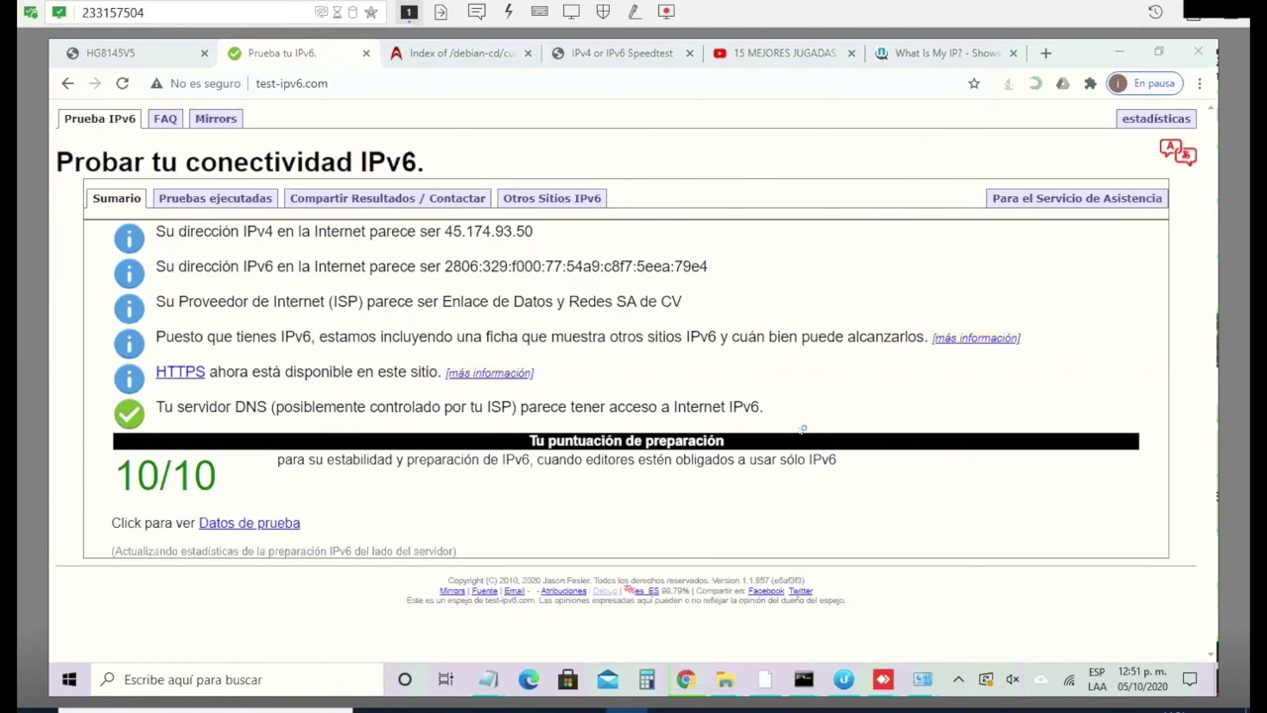
Step: Dismiss the antivirus notice, recheck the Wi-Fi status details, then close the status window
{"action": "mouse_move", "coordinate": [922, 679]}
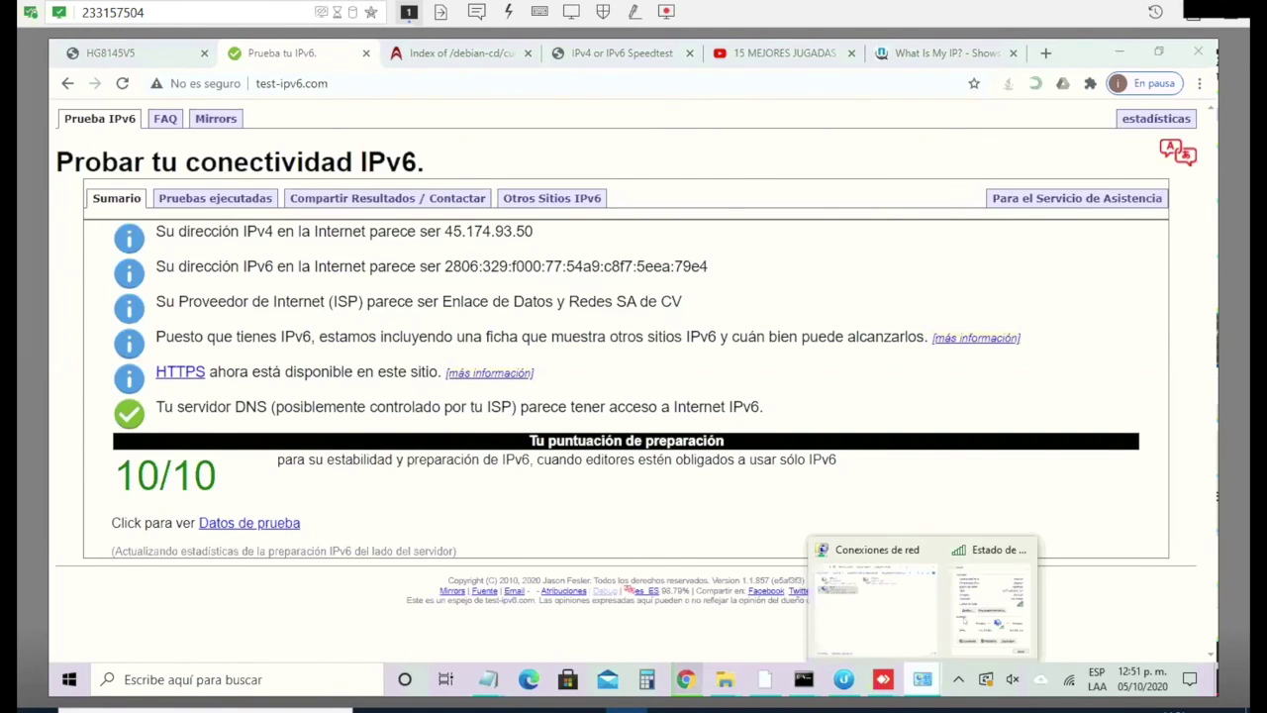
{"action": "left_click", "coordinate": [983, 594]}
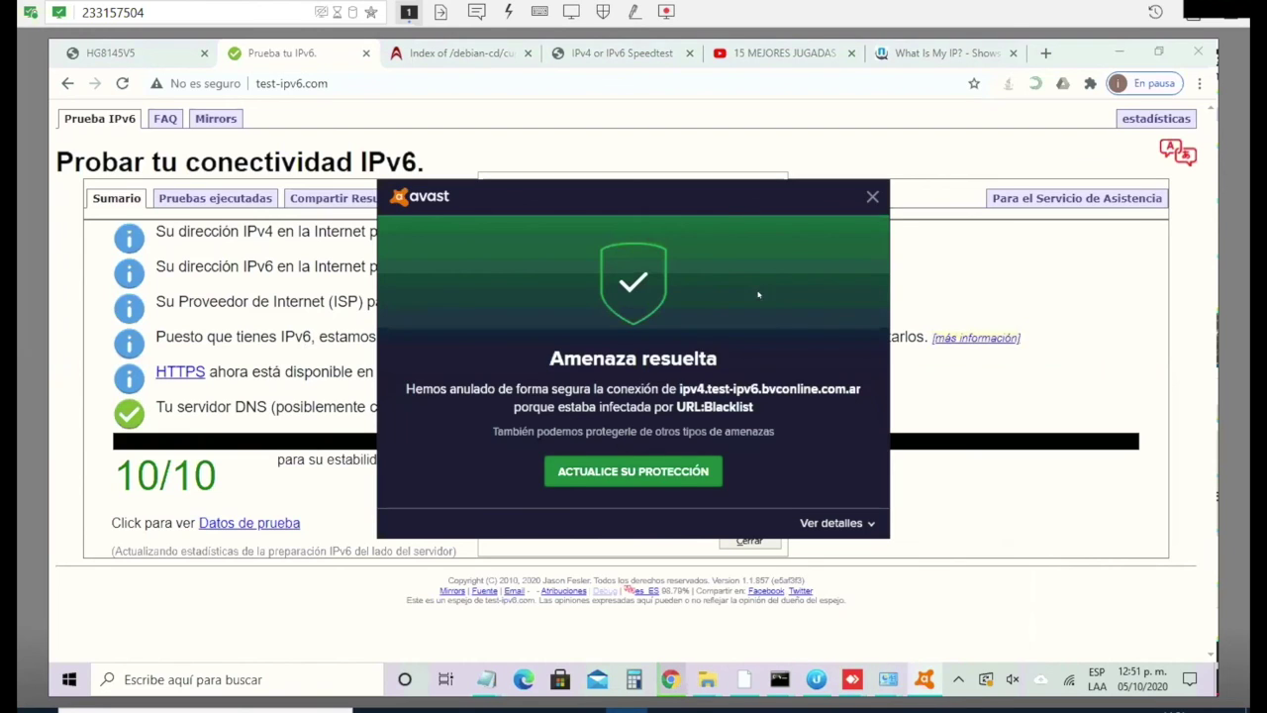
{"action": "left_click", "coordinate": [871, 196]}
{"action": "left_click", "coordinate": [872, 197]}
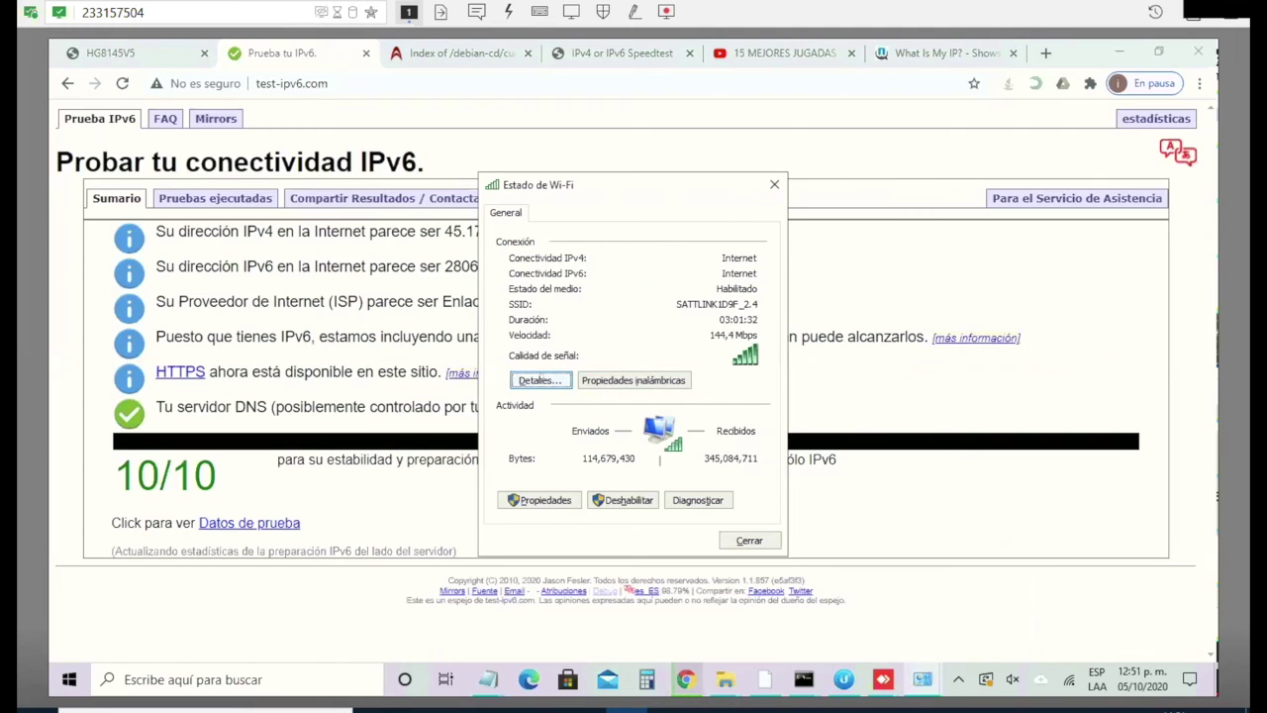
{"action": "key", "text": "Return"}
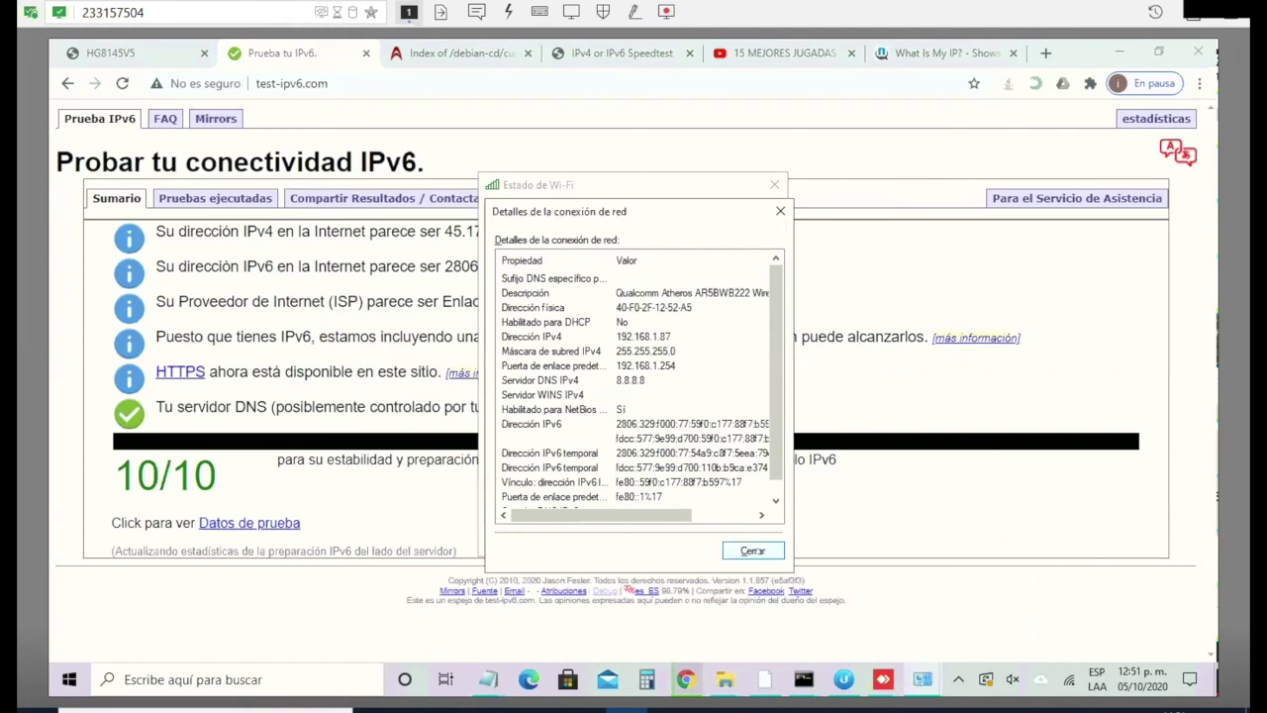
{"action": "left_click", "coordinate": [752, 550]}
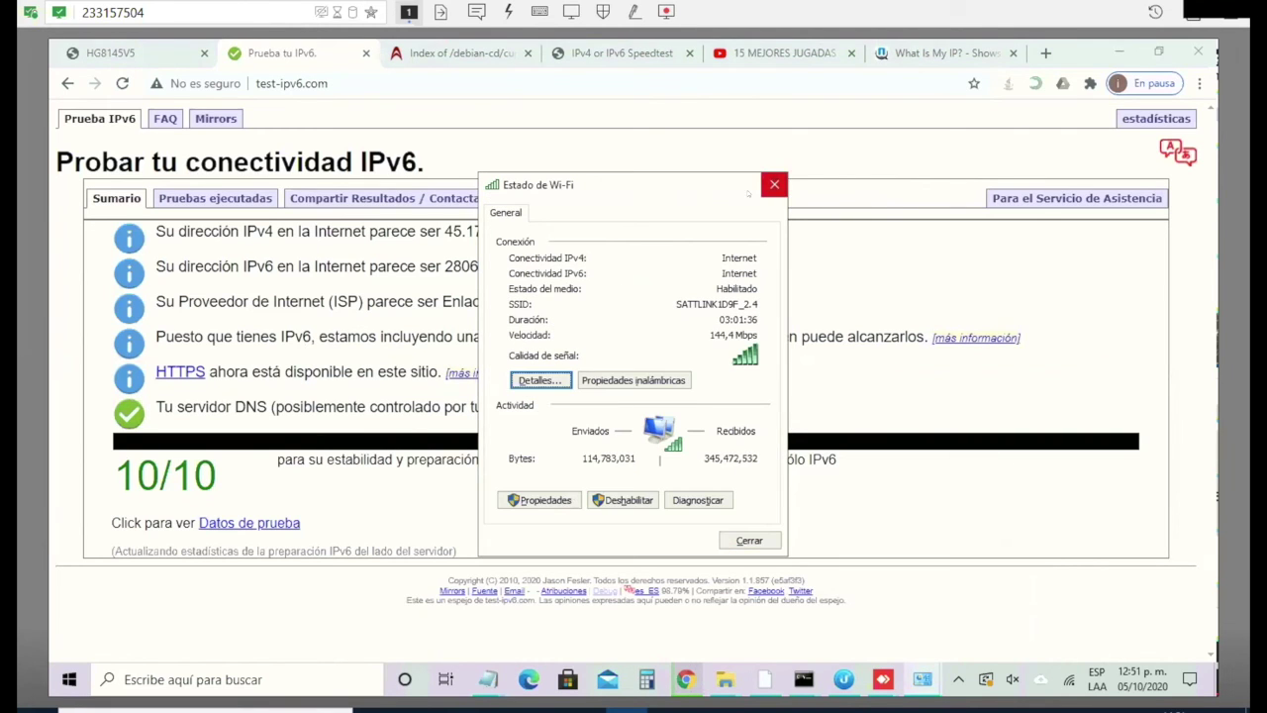
{"action": "left_click", "coordinate": [774, 184]}
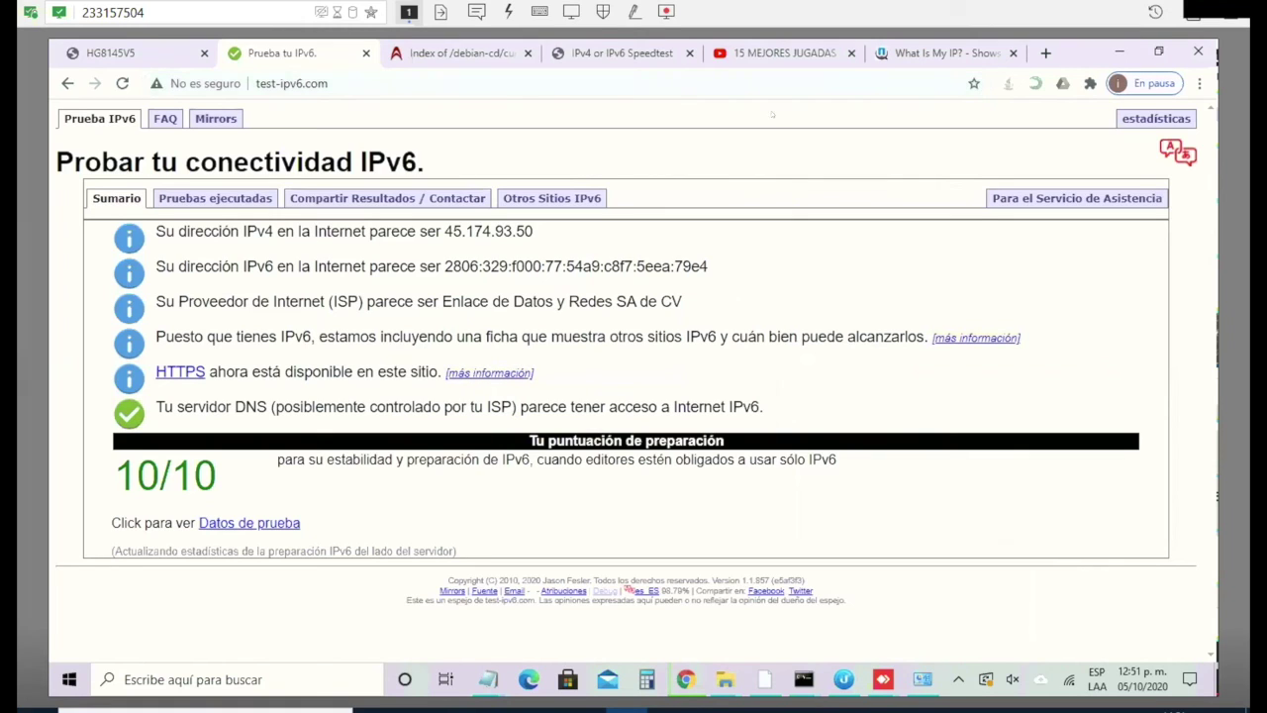
Step: Review IPvFoo's contacted-address list, then show the WhatIsMyIP.com tab with the public IPv6
{"action": "left_click", "coordinate": [1090, 83]}
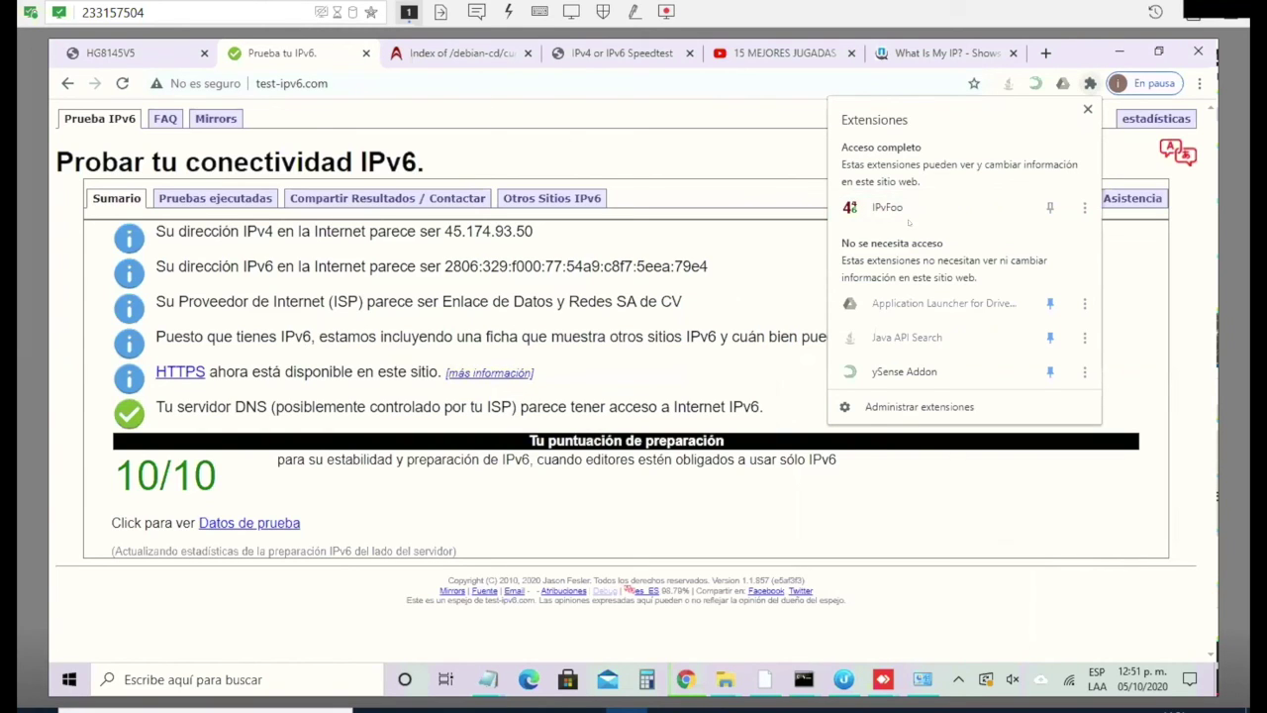
{"action": "left_click", "coordinate": [899, 208]}
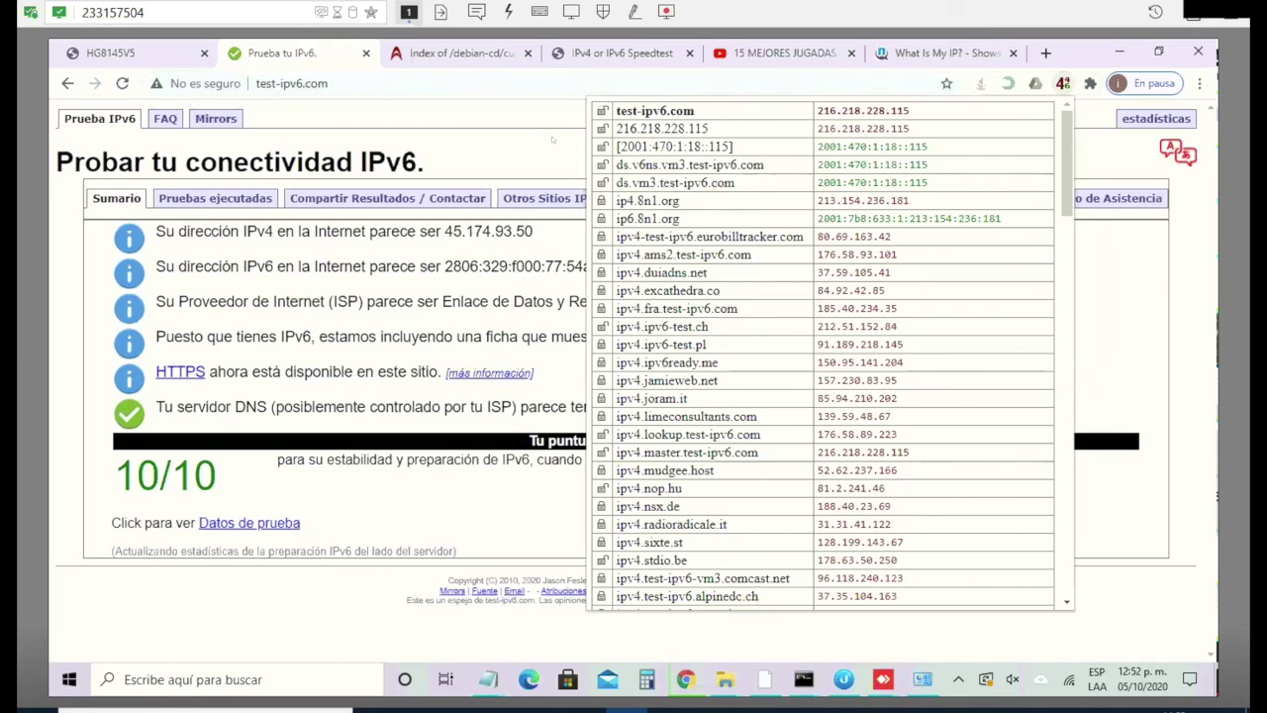
{"action": "left_click", "coordinate": [552, 140]}
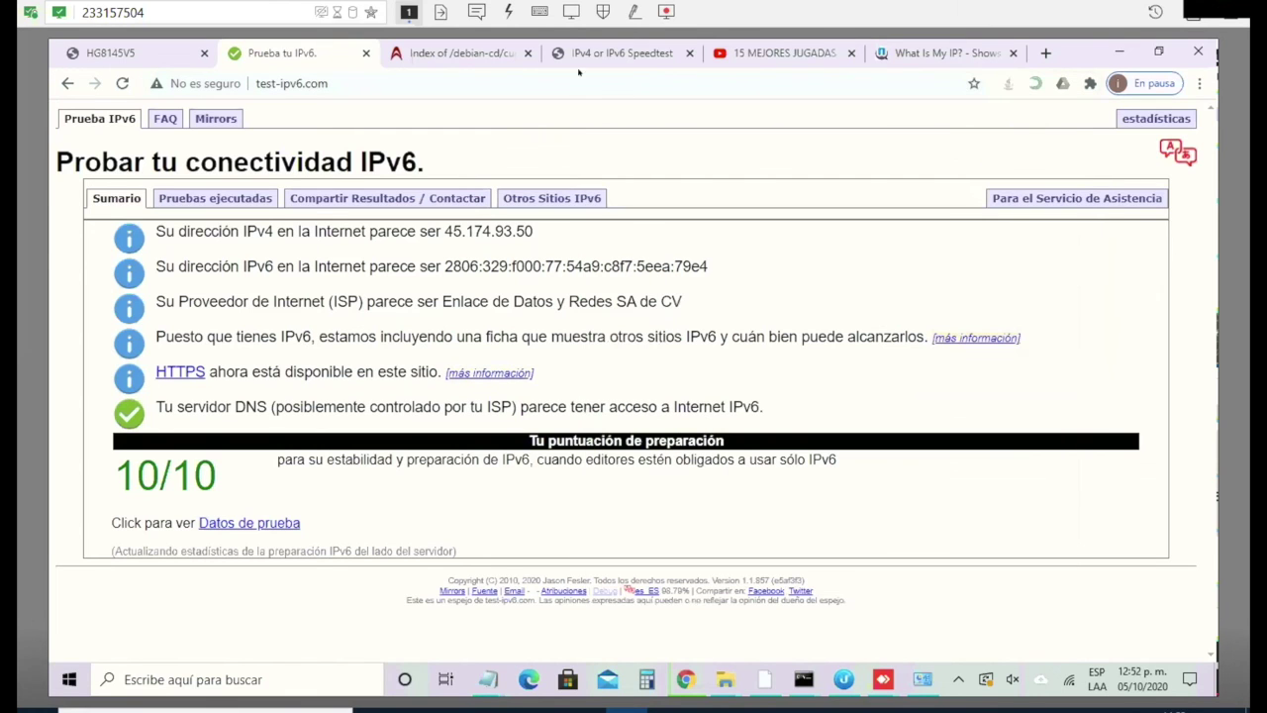
{"action": "key", "text": "ctrl+6"}
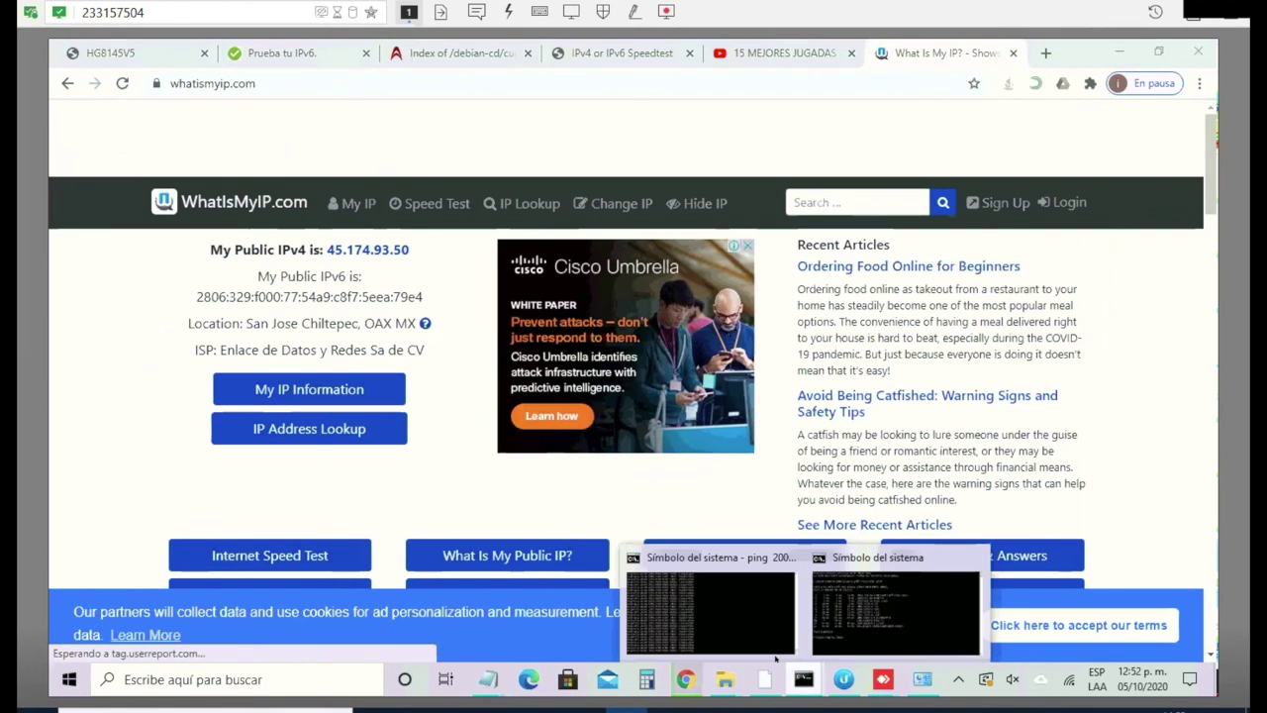
Step: Check the IPv6 ping and tracert windows, minimize both, and show the IPv6 speedtest results
{"action": "left_click", "coordinate": [772, 648]}
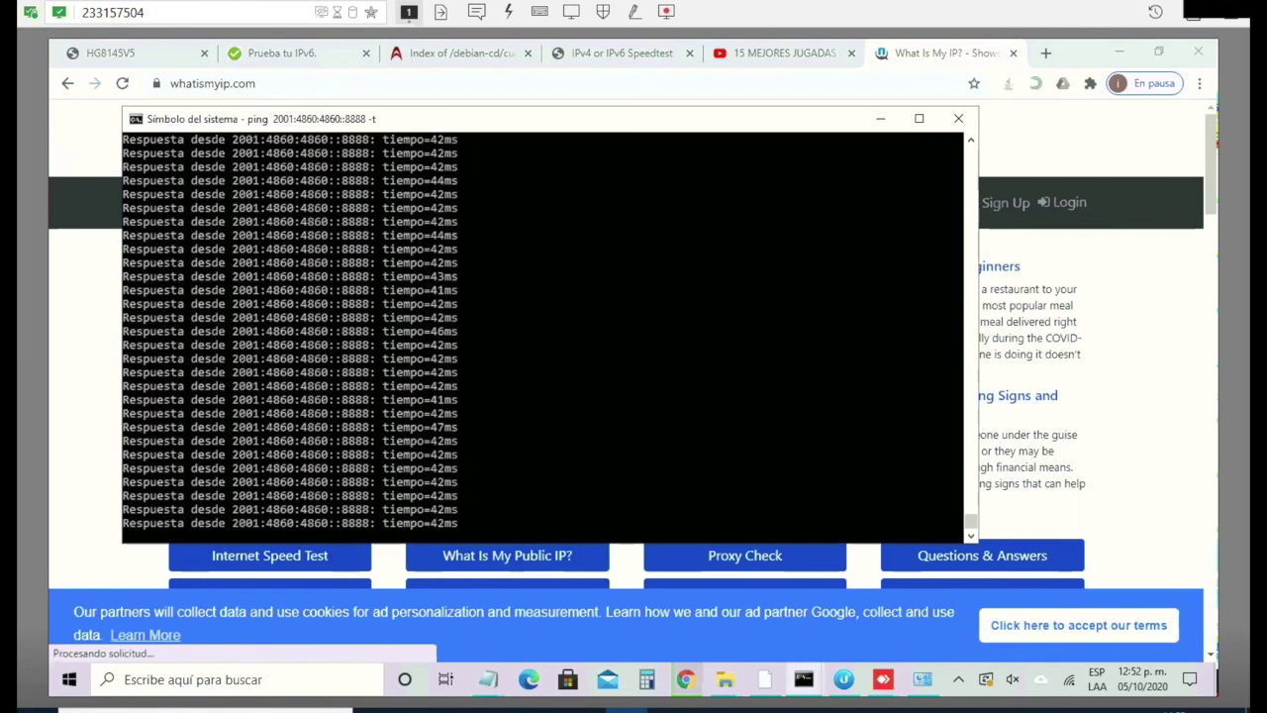
{"action": "left_click", "coordinate": [814, 673]}
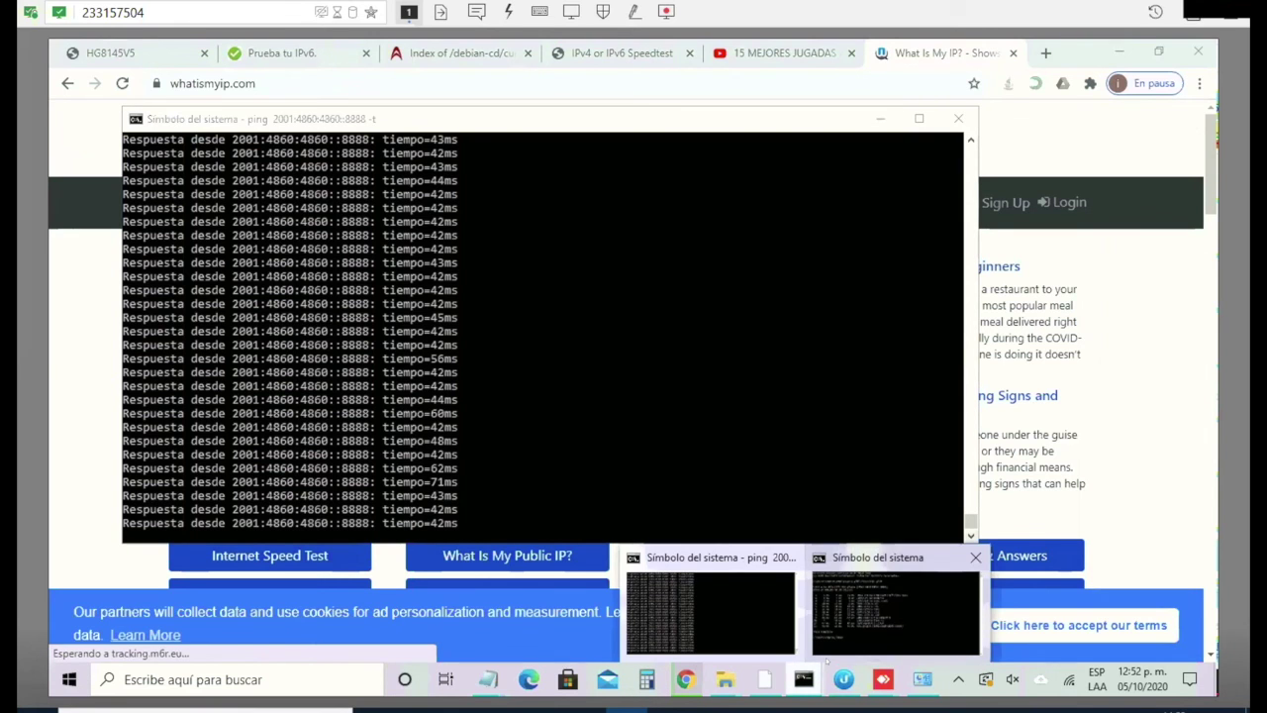
{"action": "left_click", "coordinate": [826, 654]}
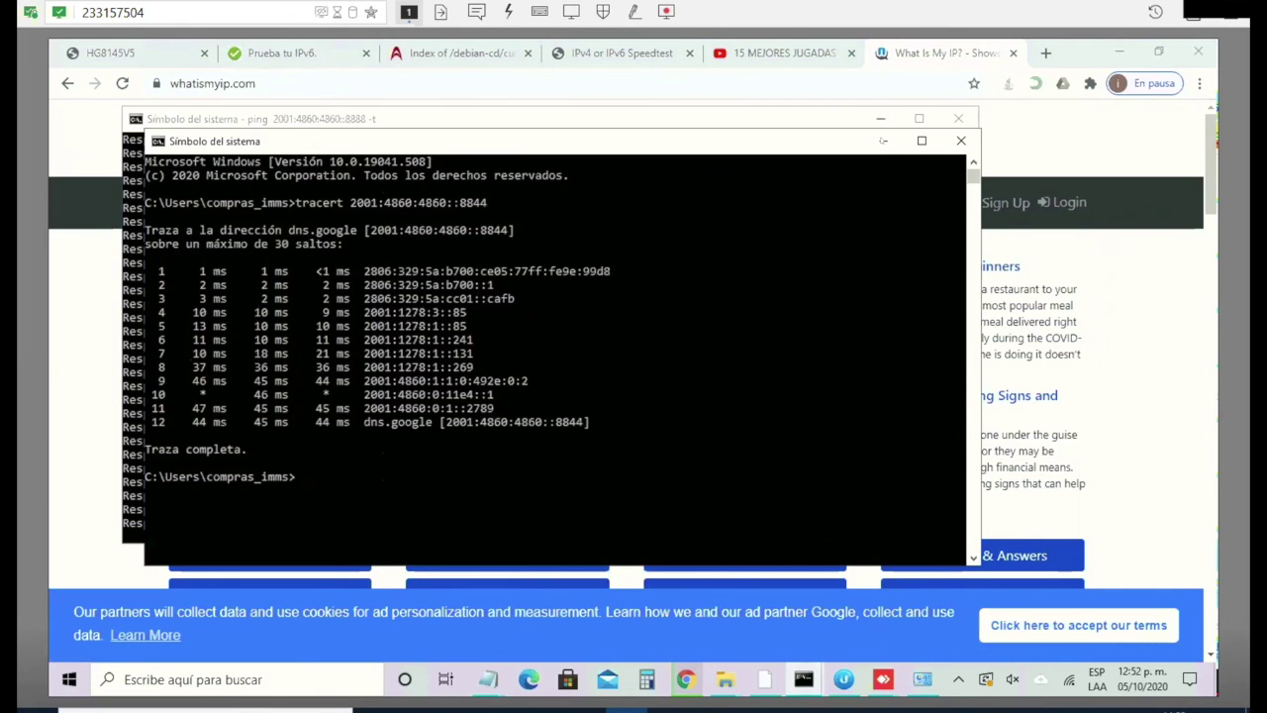
{"action": "left_click", "coordinate": [884, 140]}
{"action": "left_click", "coordinate": [880, 119]}
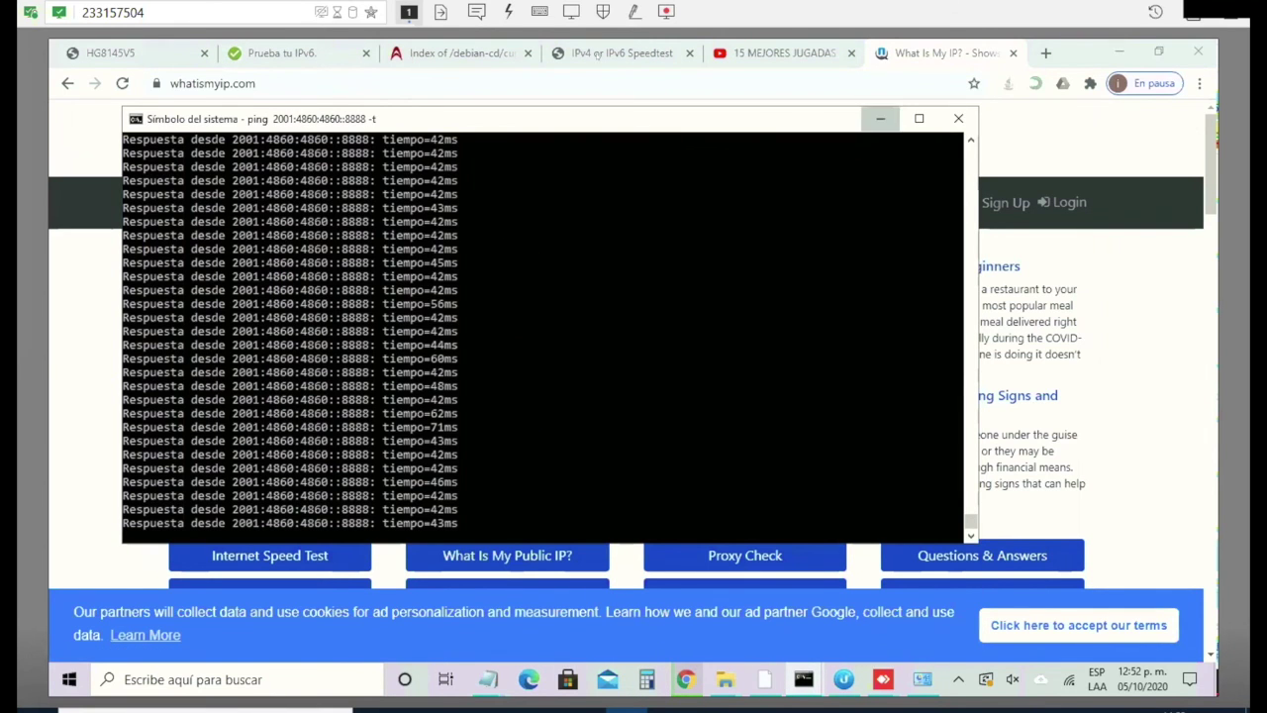
{"action": "left_click", "coordinate": [610, 50]}
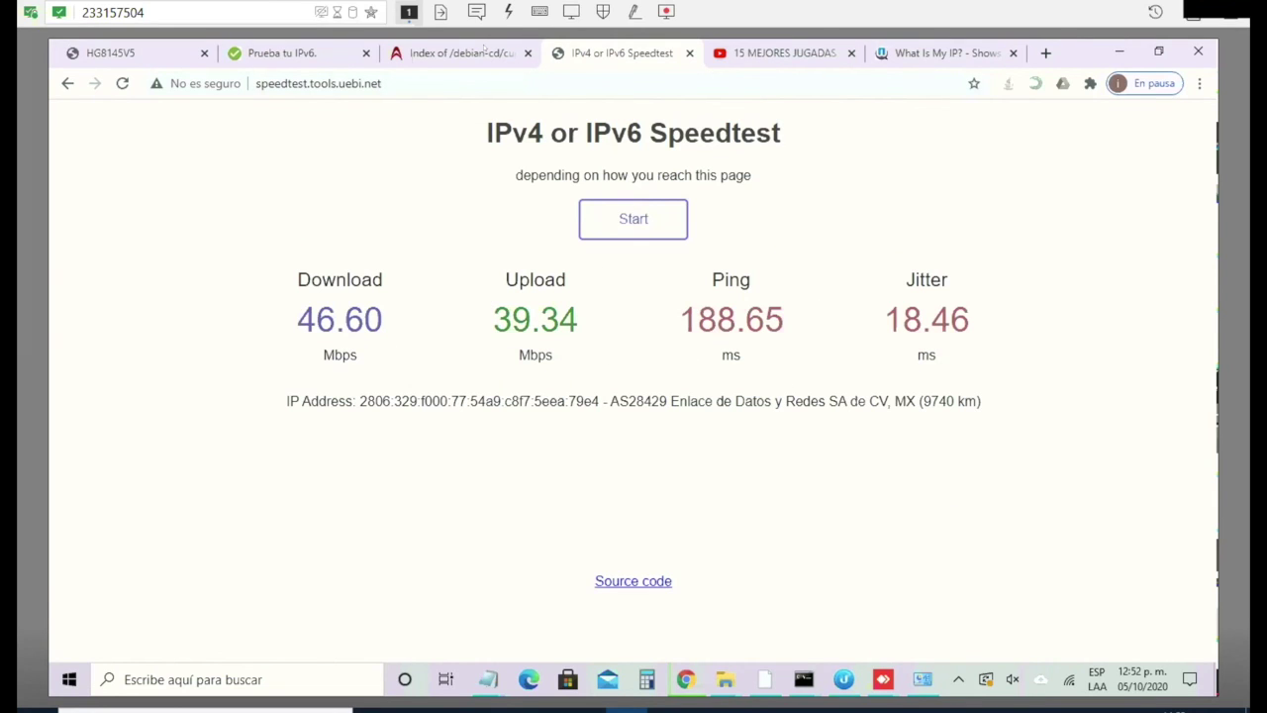
Step: Save the debian-10.6.0-amd64-DVD-1.iso link to Descargas from the Debian index page
{"action": "left_click", "coordinate": [486, 51]}
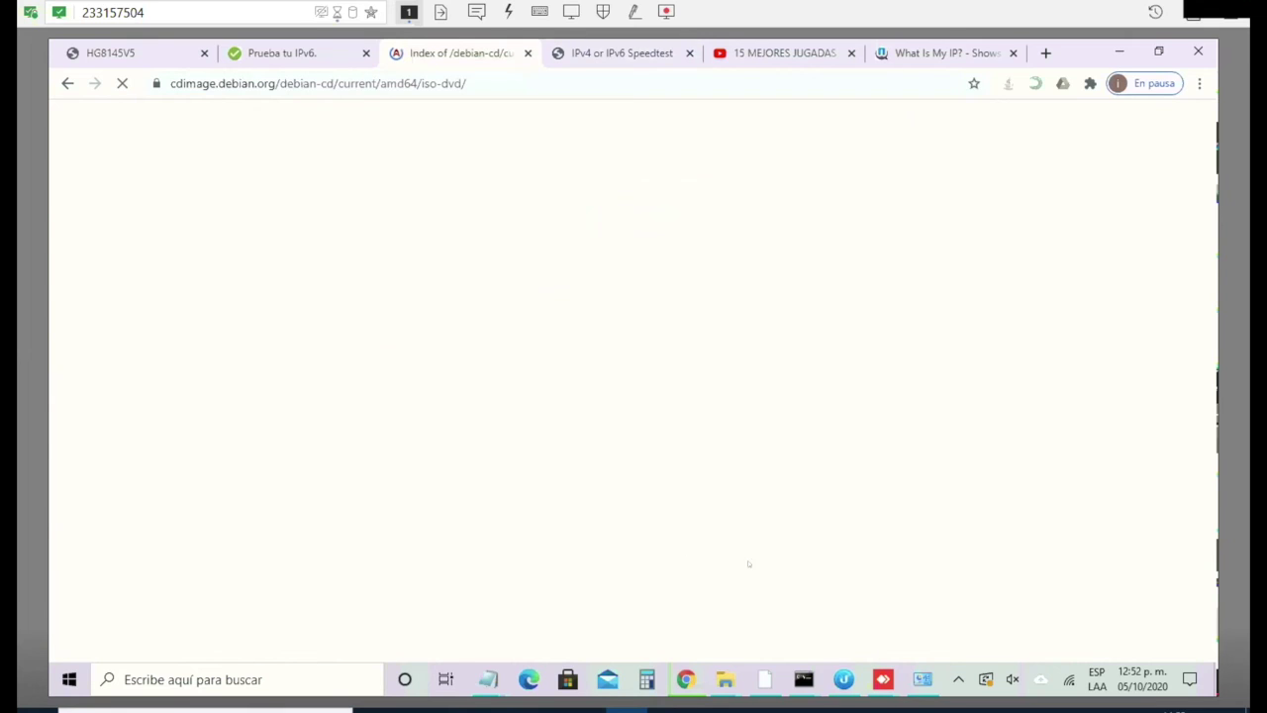
{"action": "scroll", "coordinate": [702, 525], "scroll_direction": "down", "scroll_amount": 7}
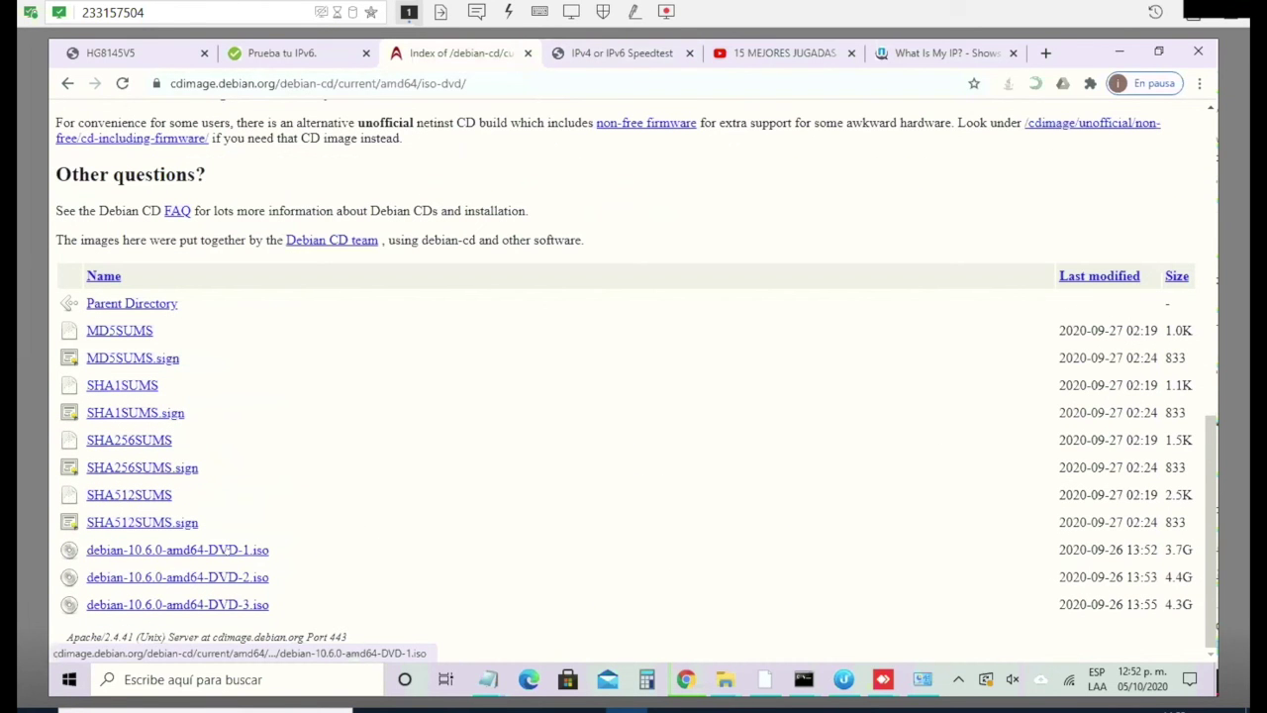
{"action": "right_click", "coordinate": [231, 550]}
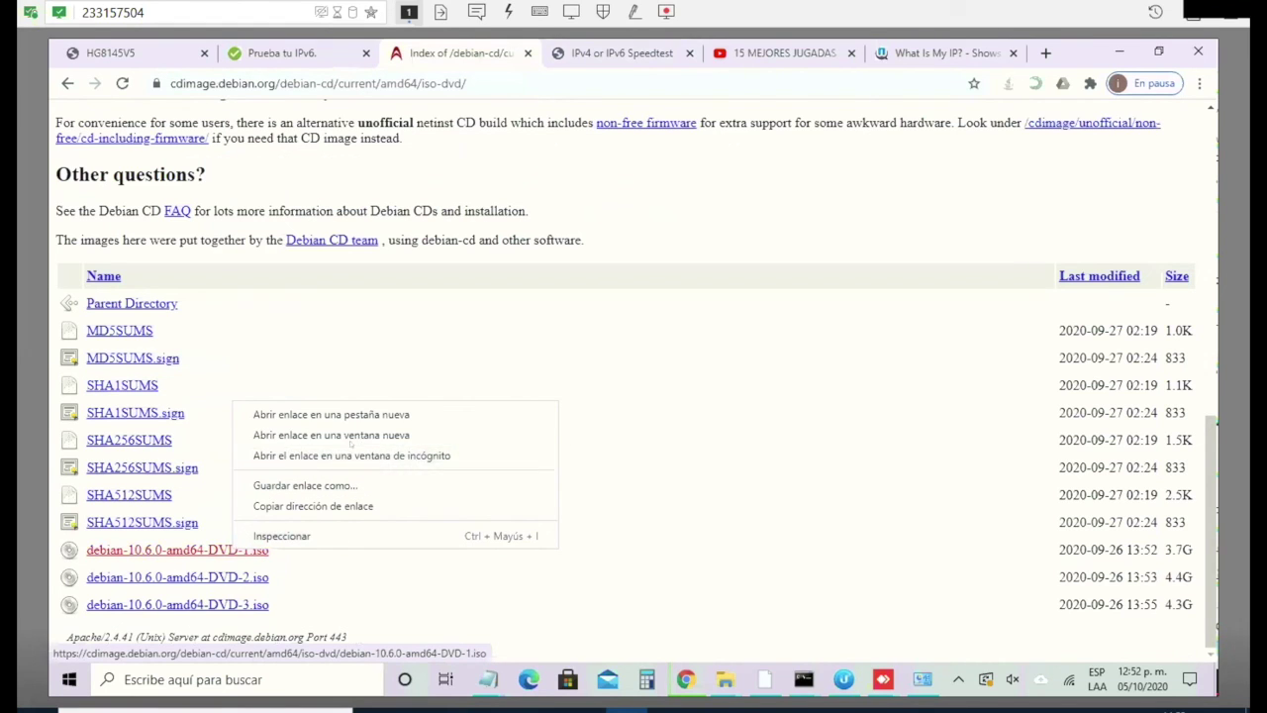
{"action": "left_click", "coordinate": [345, 485]}
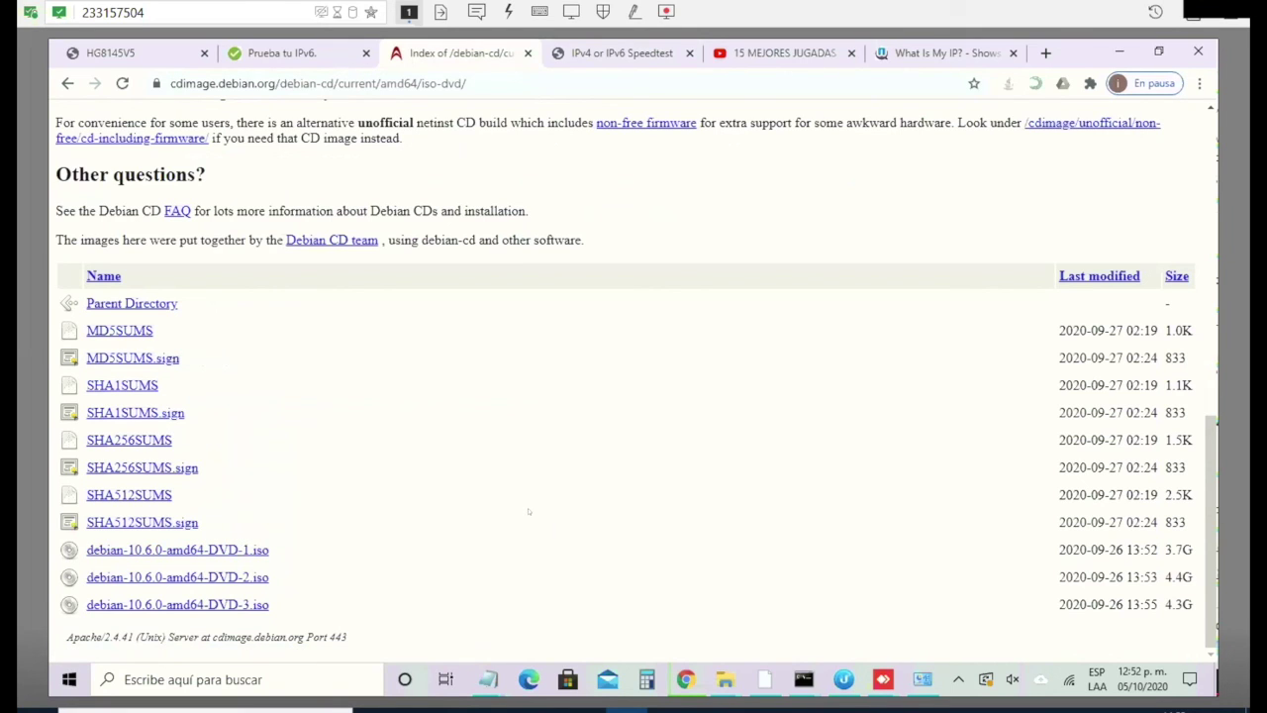
{"action": "left_click", "coordinate": [223, 552]}
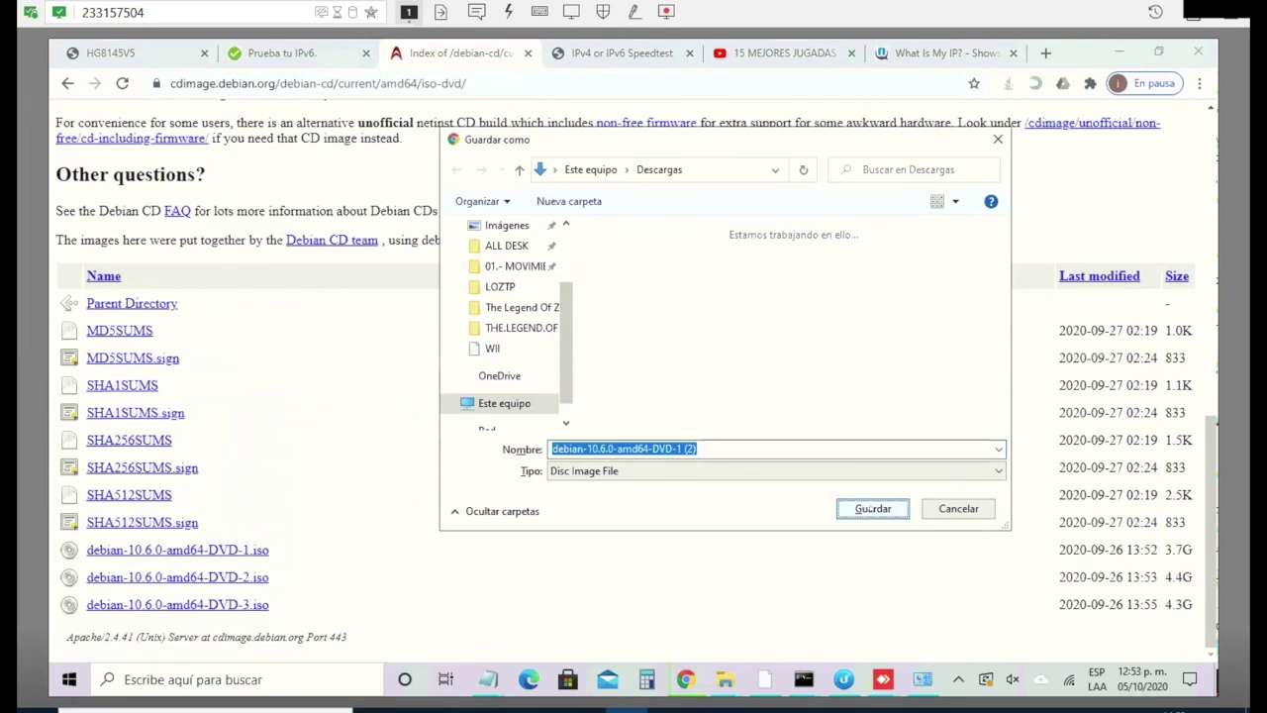
{"action": "left_click", "coordinate": [871, 509]}
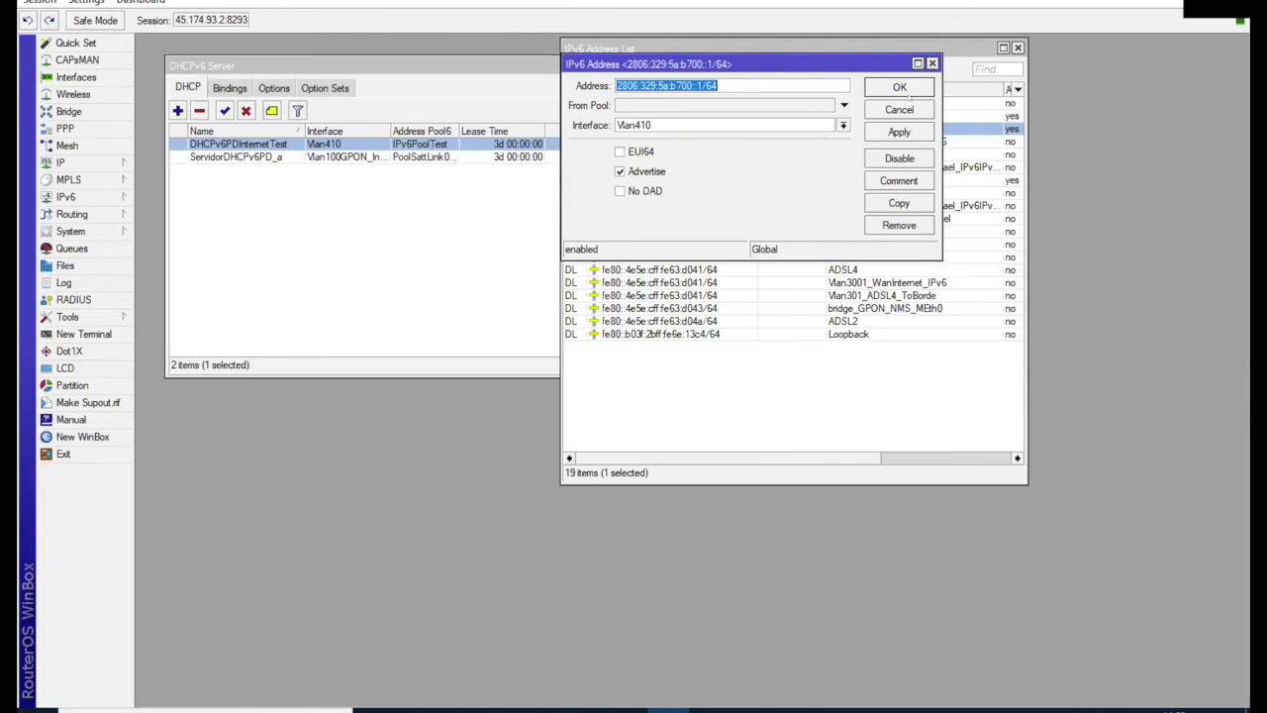
Step: Confirm the Vlan410 IPv6 address, then start Torch on the Vlan410 interface
{"action": "left_click", "coordinate": [907, 88]}
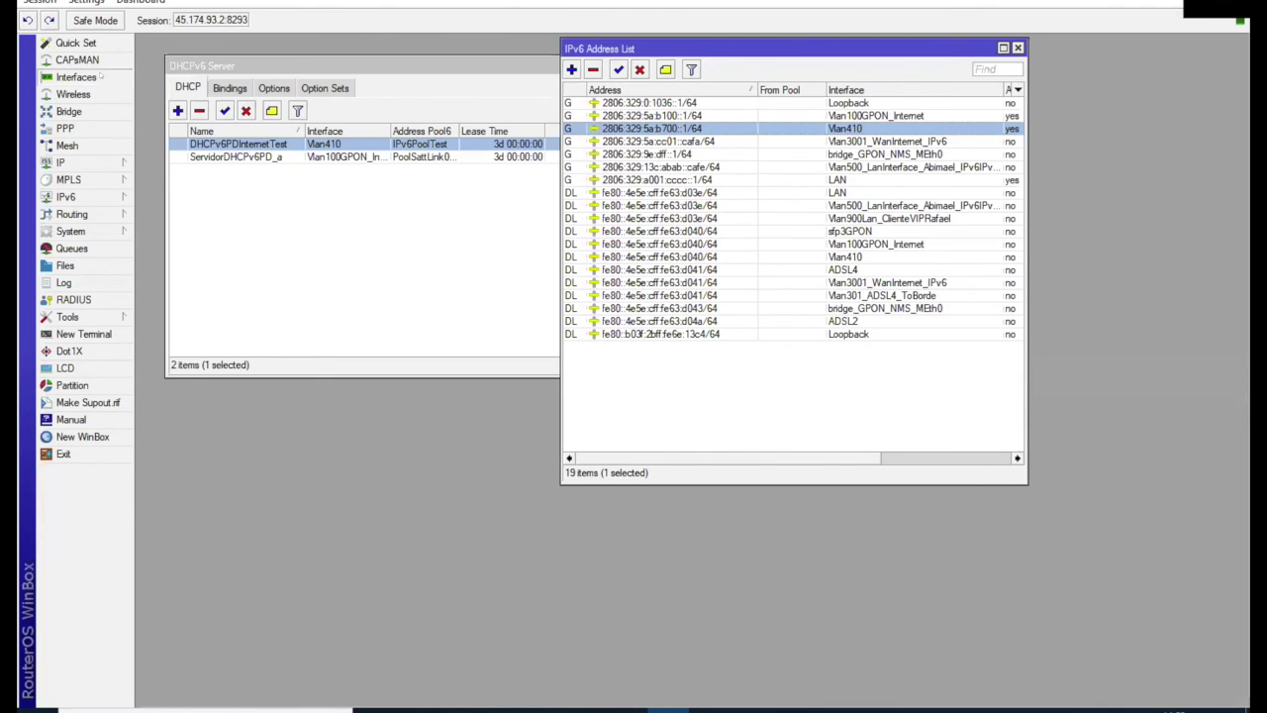
{"action": "left_click", "coordinate": [89, 81]}
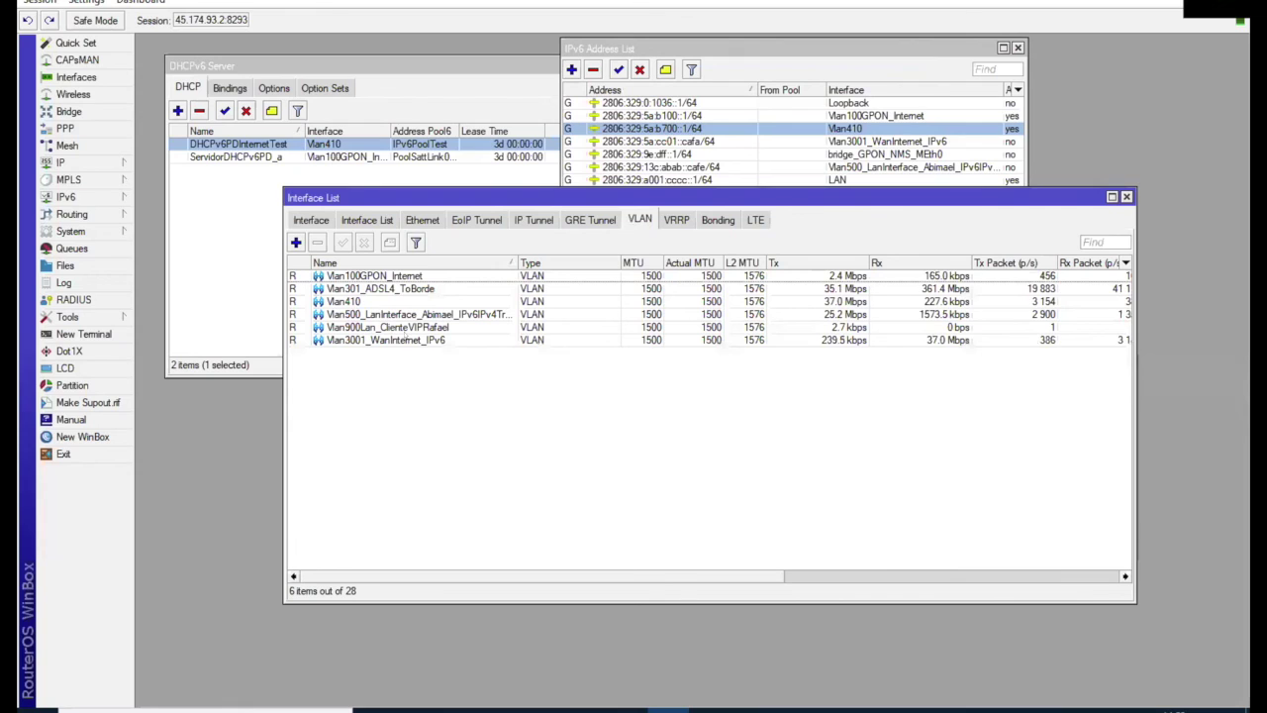
{"action": "left_click", "coordinate": [401, 301]}
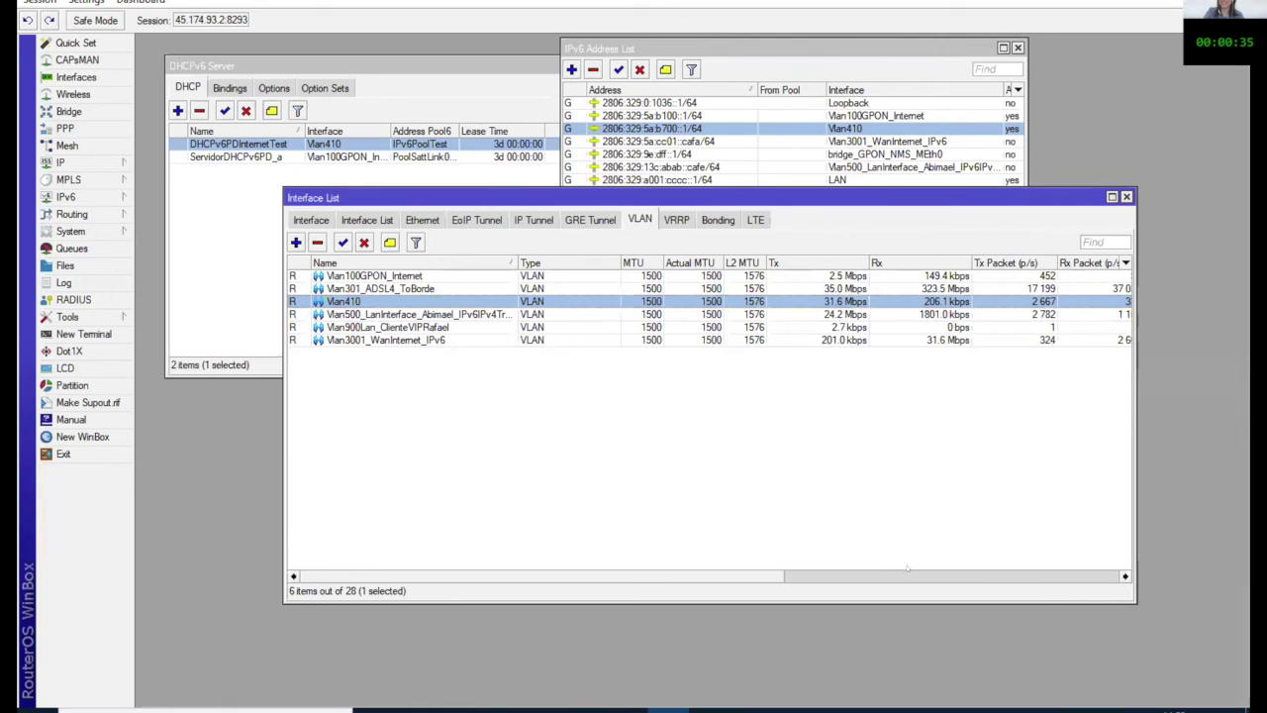
{"action": "right_click", "coordinate": [840, 303]}
{"action": "key", "text": "Return"}
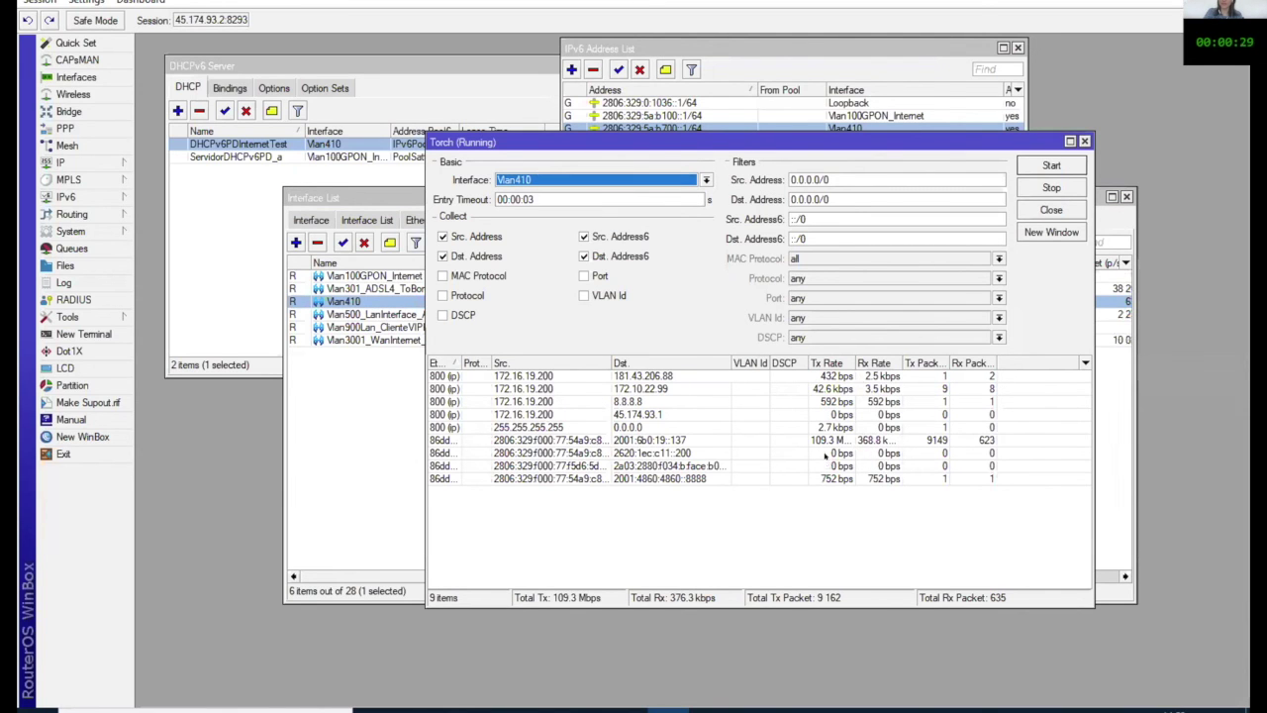
{"action": "left_click", "coordinate": [824, 453]}
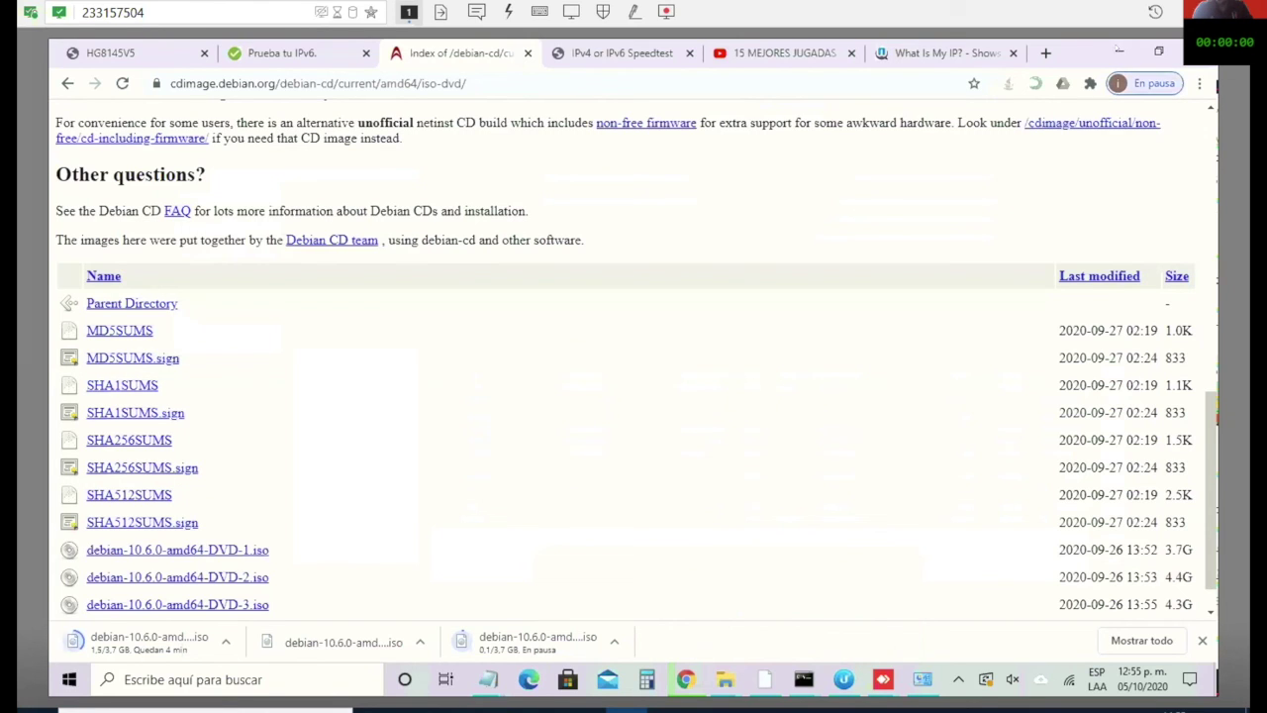
Step: Minimize Chrome while the Debian DVD-1 download keeps running
{"action": "left_click", "coordinate": [1119, 51]}
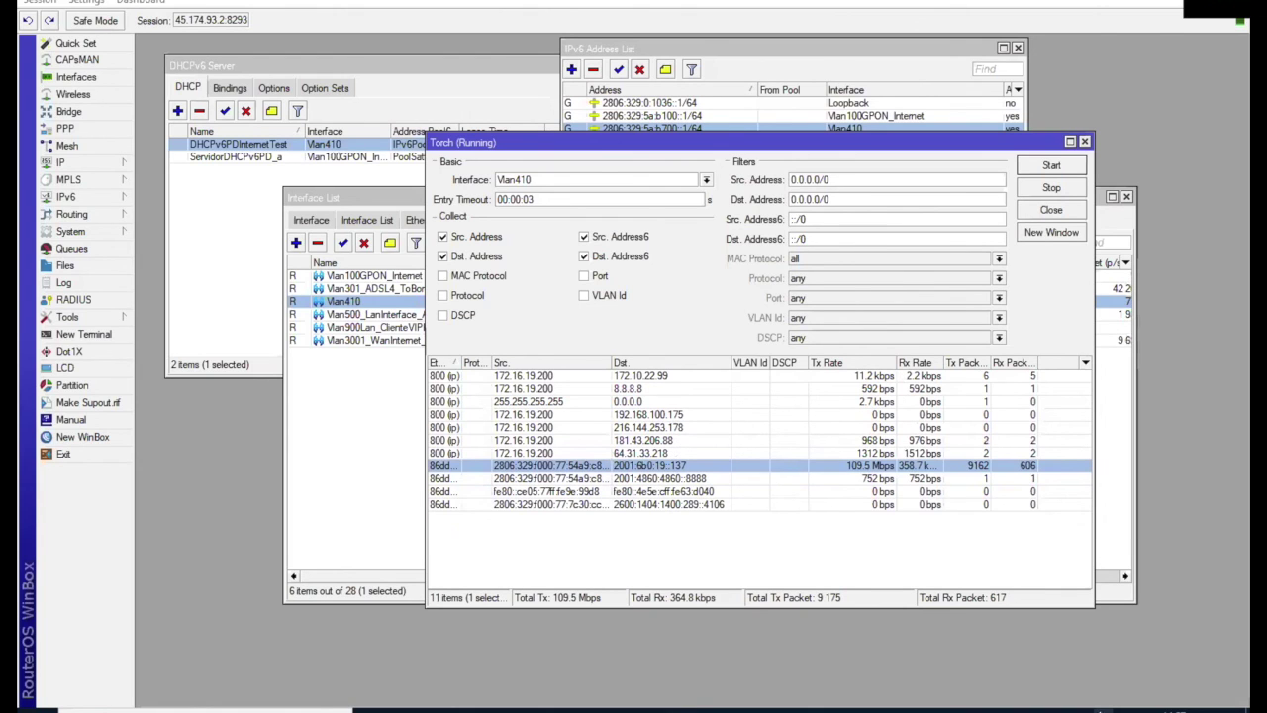
Step: Raise the speaker volume to 70
{"action": "key", "text": "XF86AudioRaiseVolume"}
{"action": "key", "text": "XF86AudioRaiseVolume"}
{"action": "key", "text": "XF86AudioRaiseVolume"}
{"action": "key", "text": "XF86AudioRaiseVolume"}
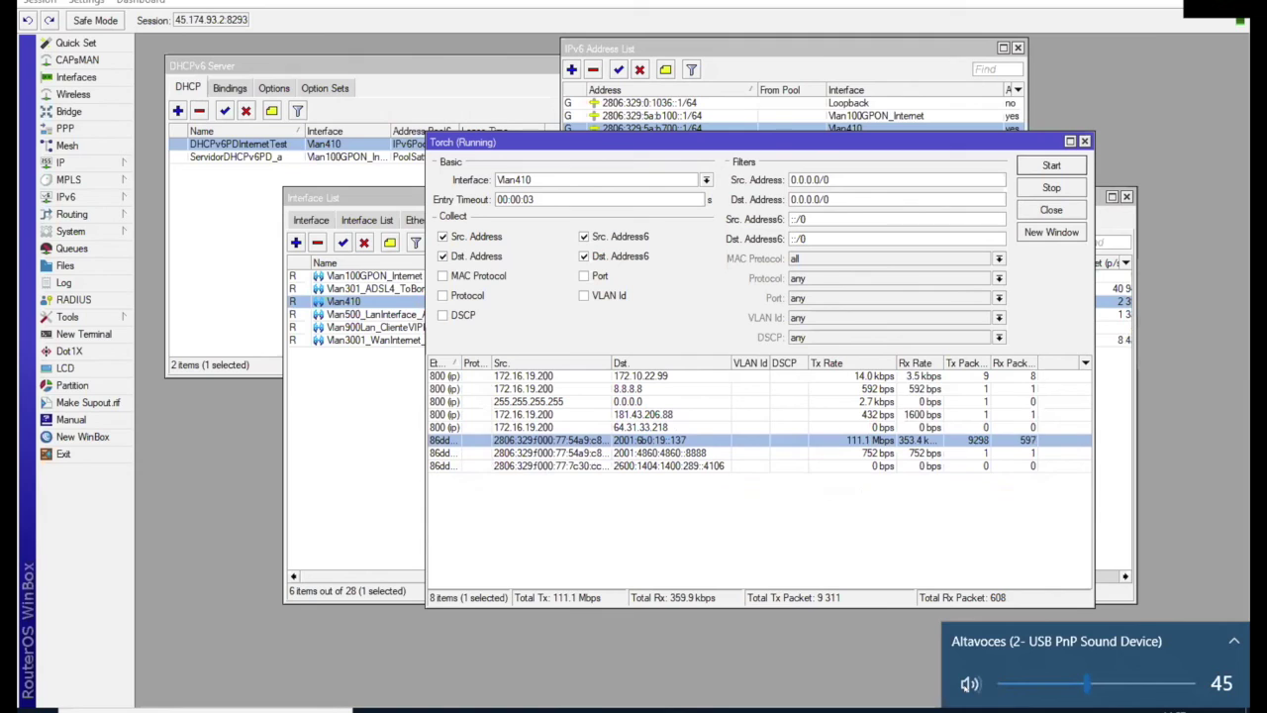
{"action": "left_click", "coordinate": [1128, 677]}
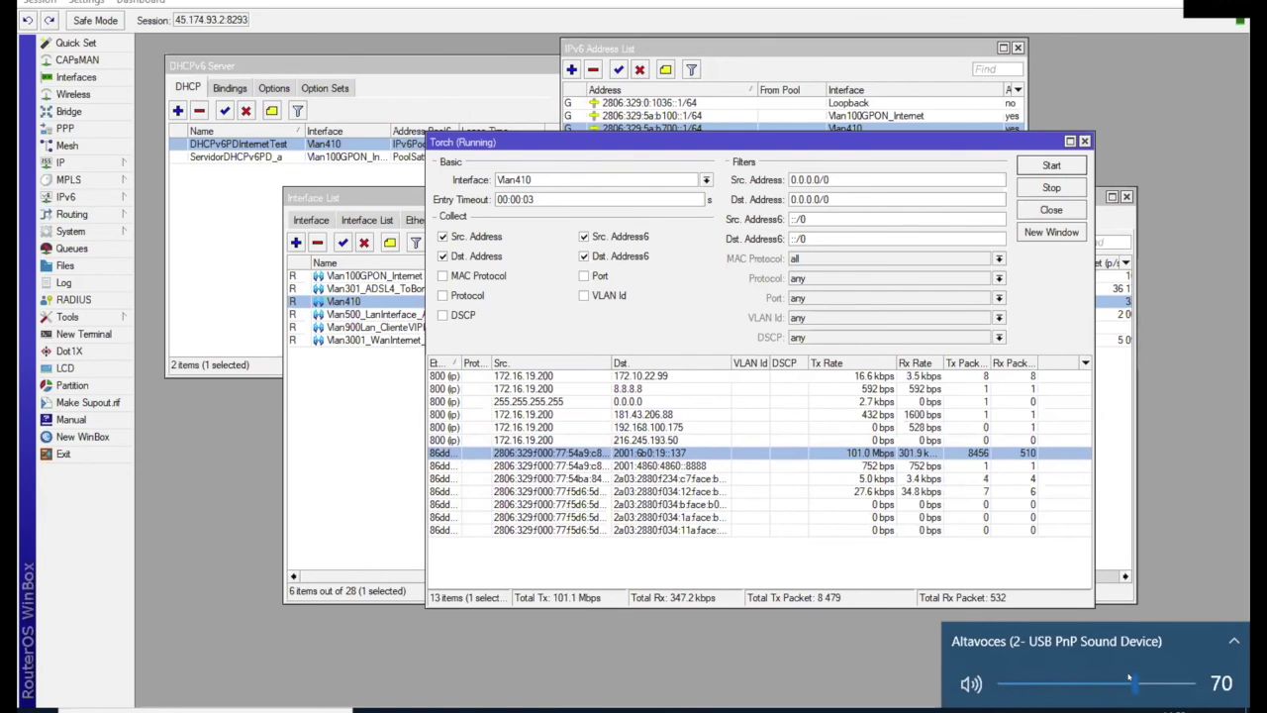